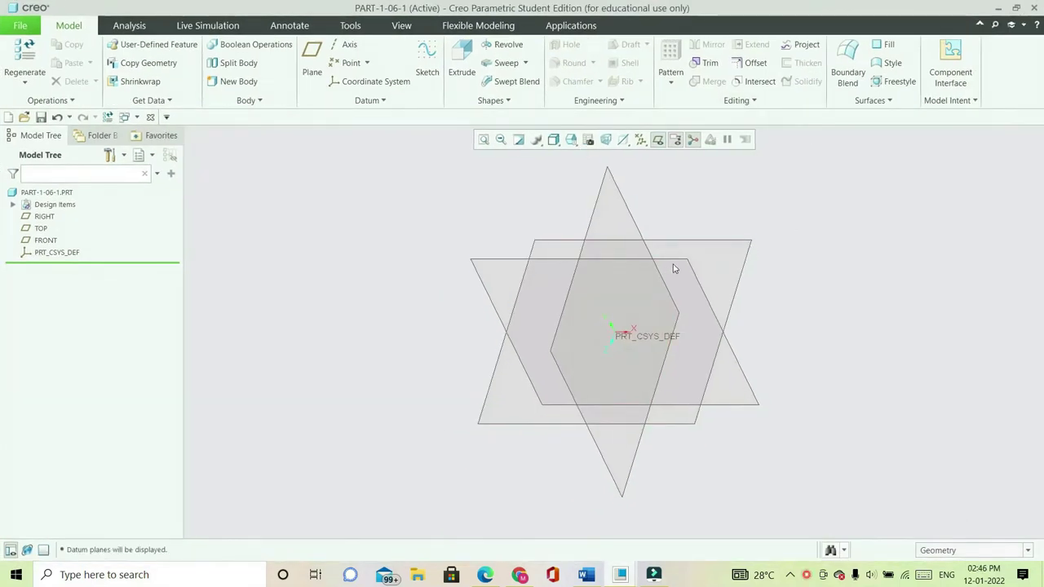
Start an extrude sketch on the FRONT plane and draw a centre rectangle about 291 by 153 from the origin
left_click(674, 260)
left_click(462, 71)
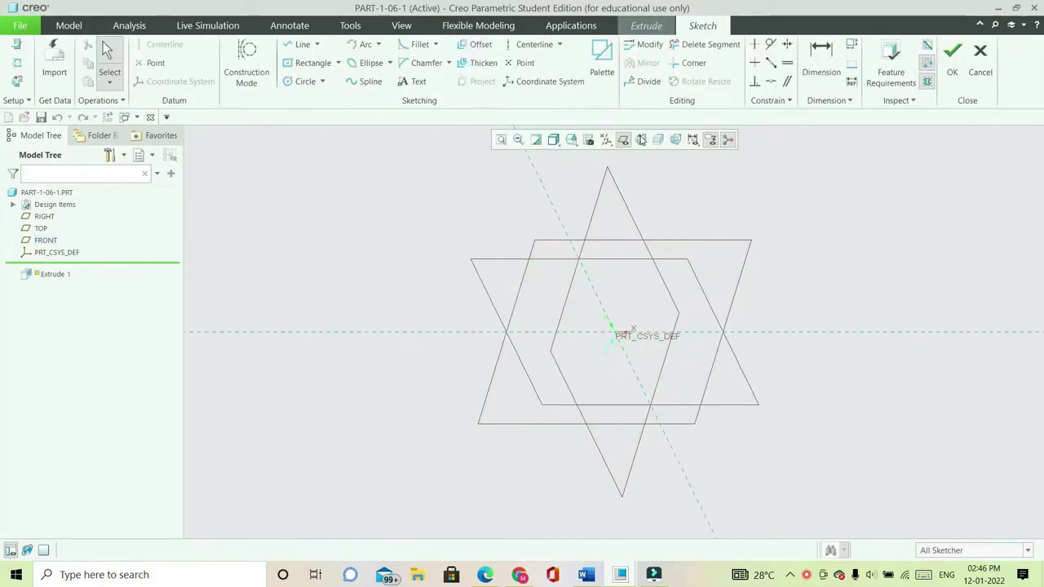
left_click(639, 139)
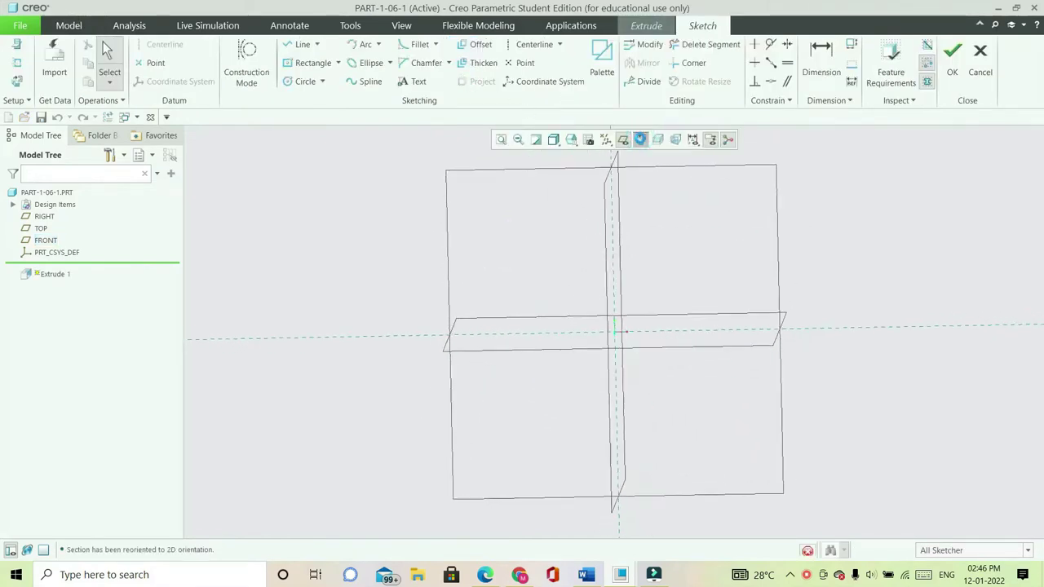
left_click(338, 65)
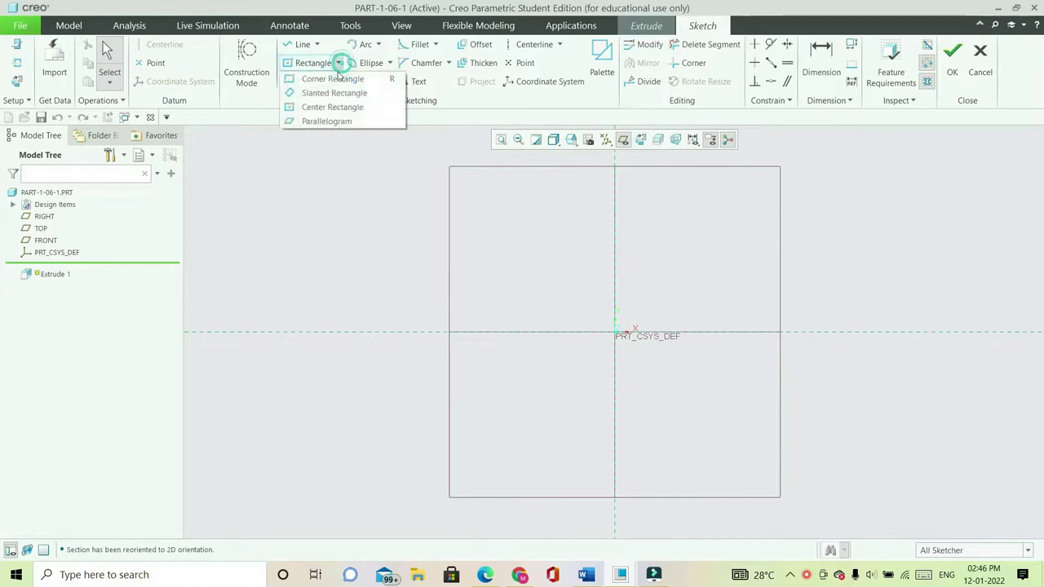
left_click(330, 107)
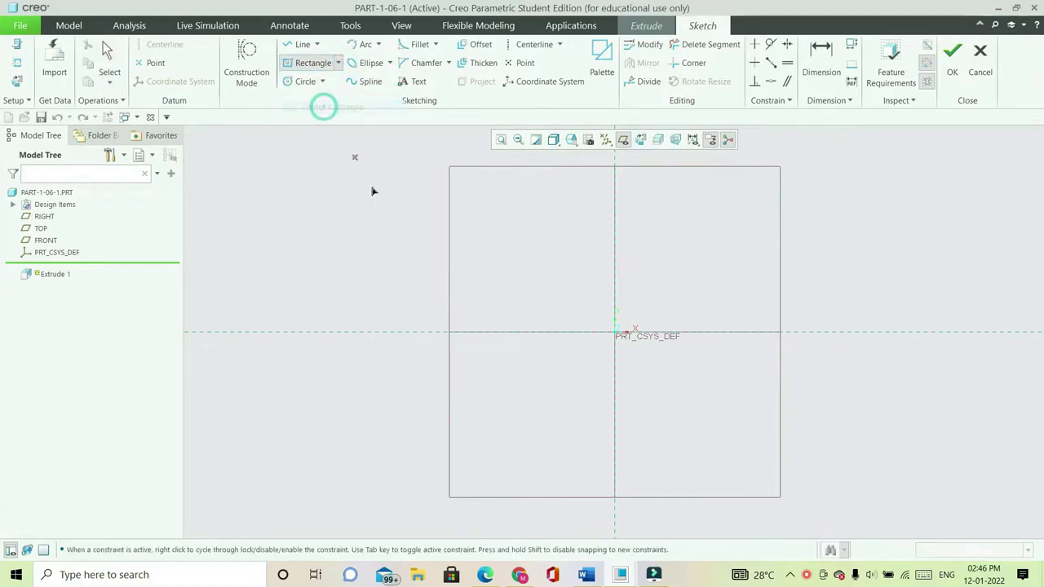
left_click(615, 333)
left_click(709, 381)
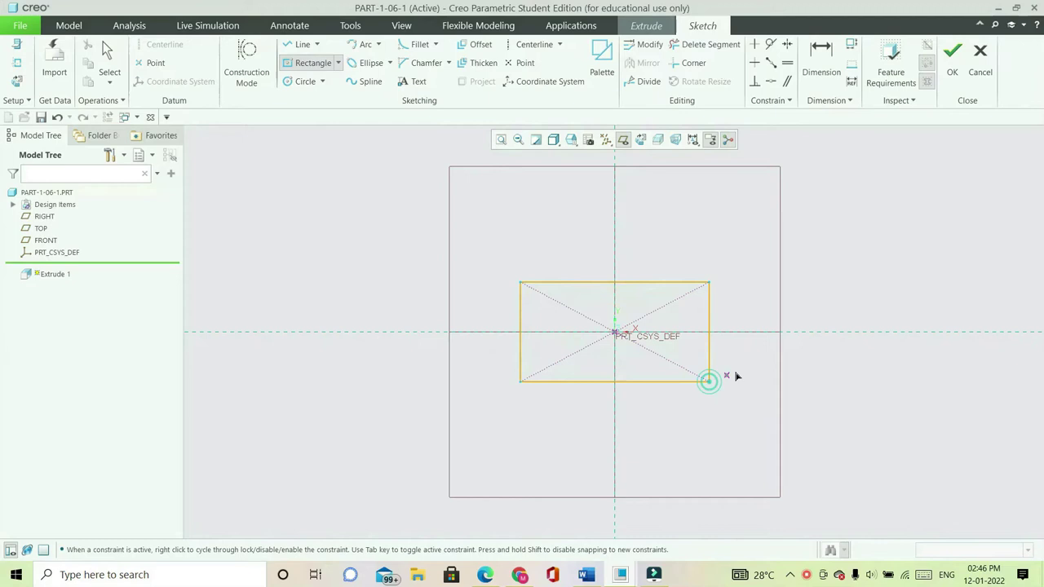
middle_click(750, 374)
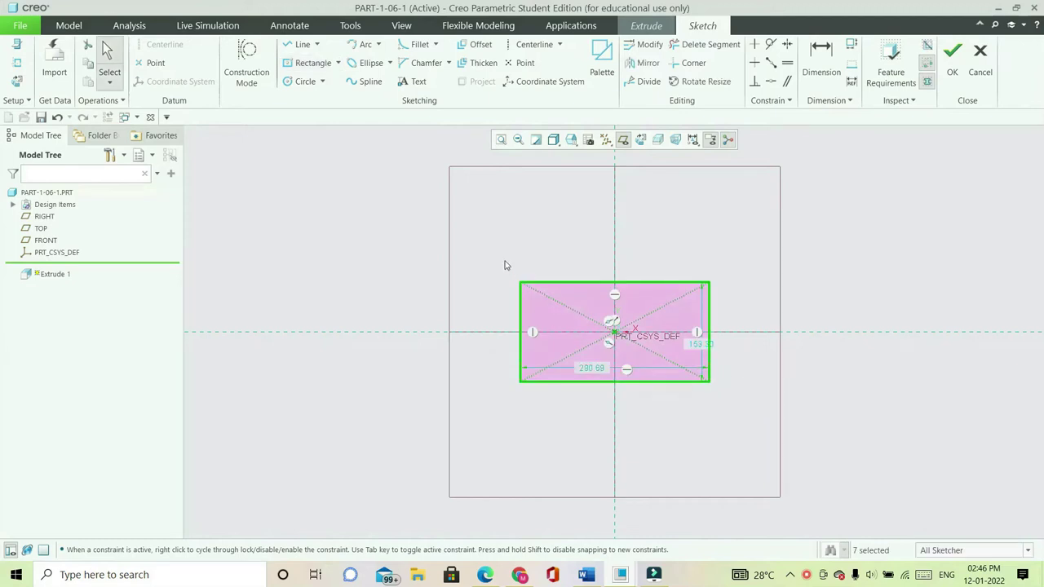
Set the rectangle's width to 28 and its height to 10
double_click(597, 368)
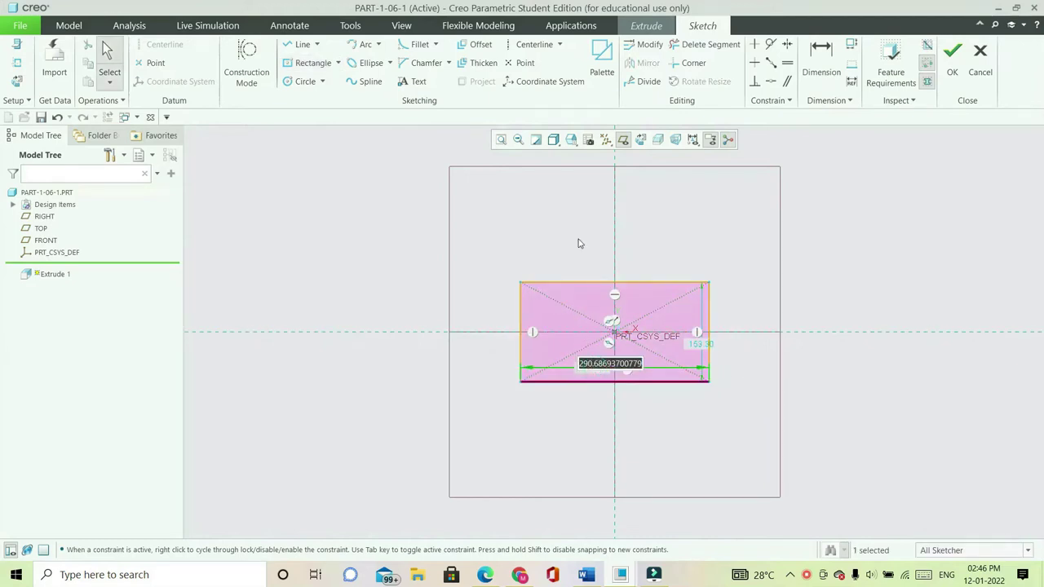
type("30")
key("Return")
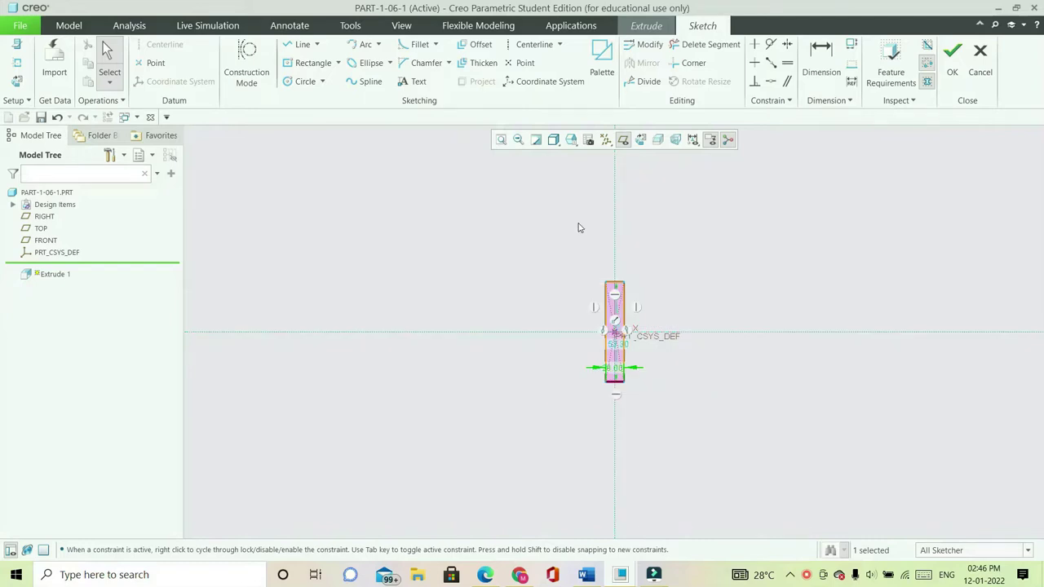
scroll(591, 357, "up", 5)
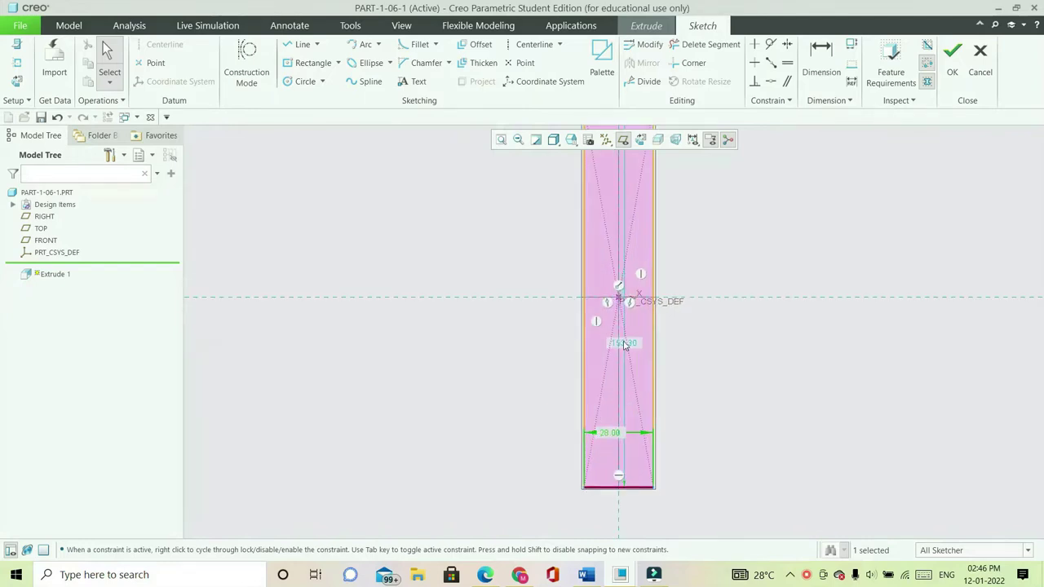
double_click(628, 346)
type("10")
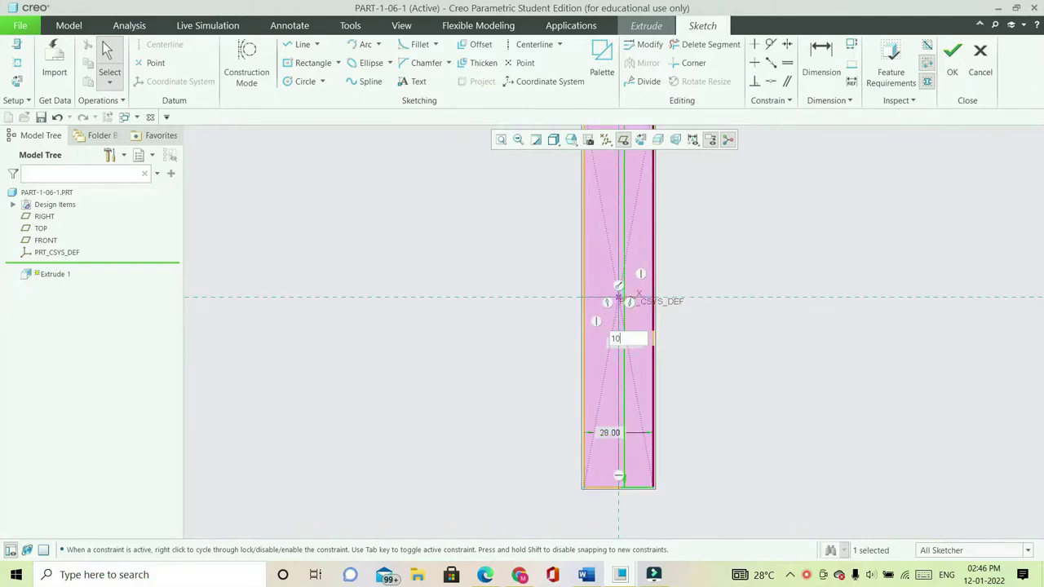
key("Return")
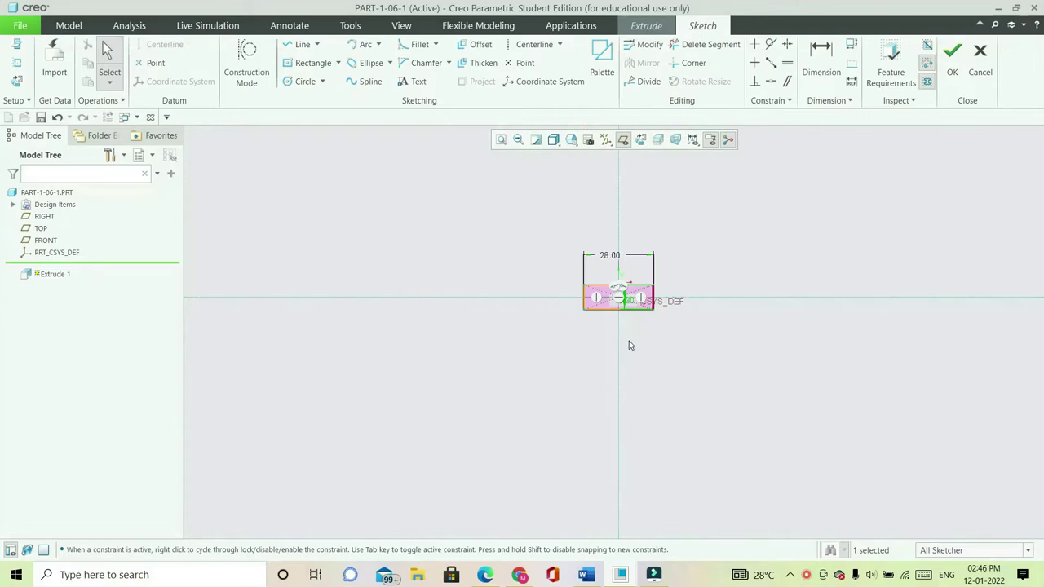
left_click(502, 140)
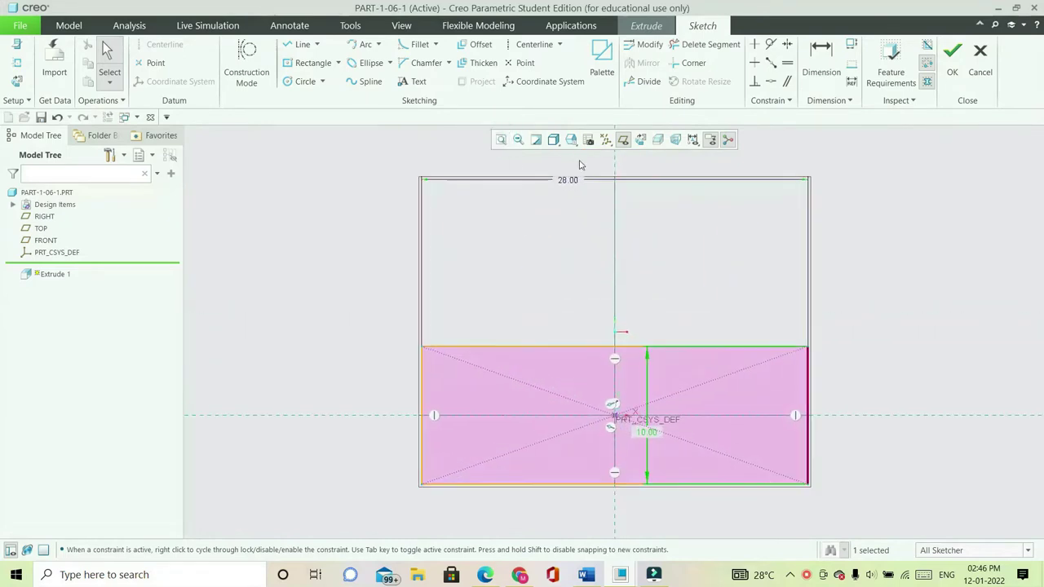
Draw a circle centred on the midpoint of the rectangle's lower edge and set its diameter to 13
left_click(299, 81)
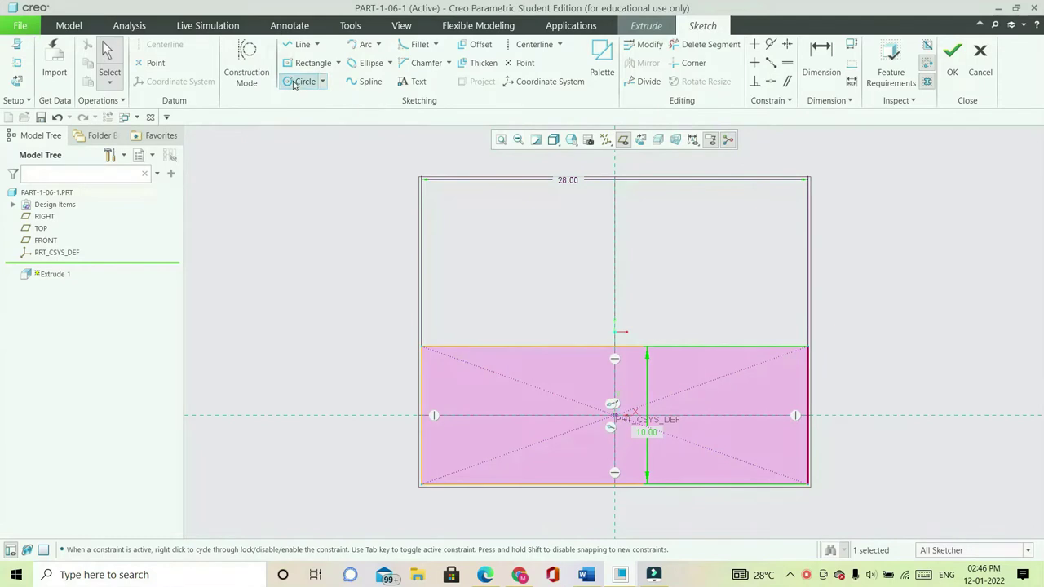
left_click(615, 484)
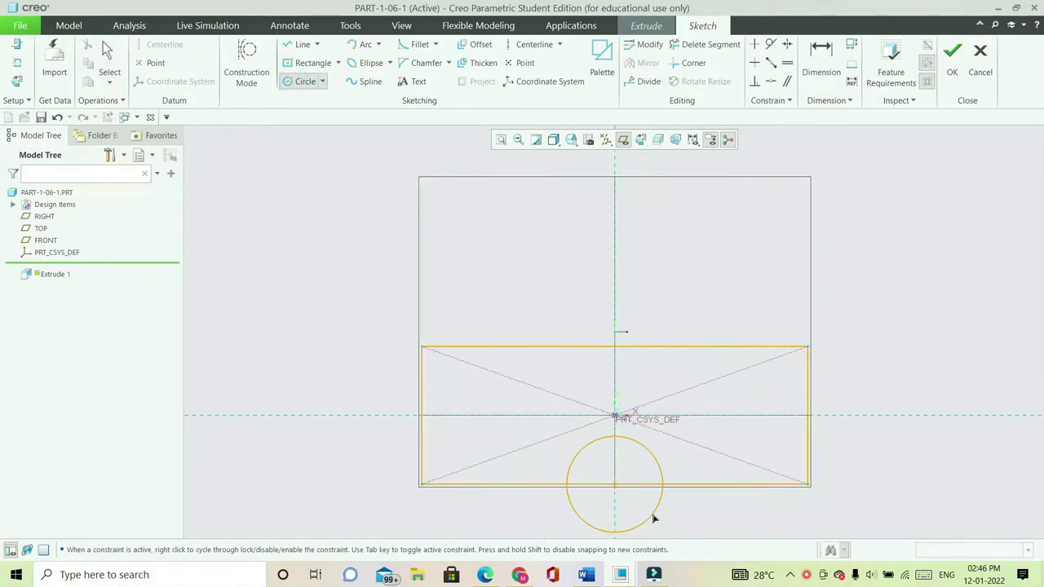
left_click(652, 512)
middle_click(718, 522)
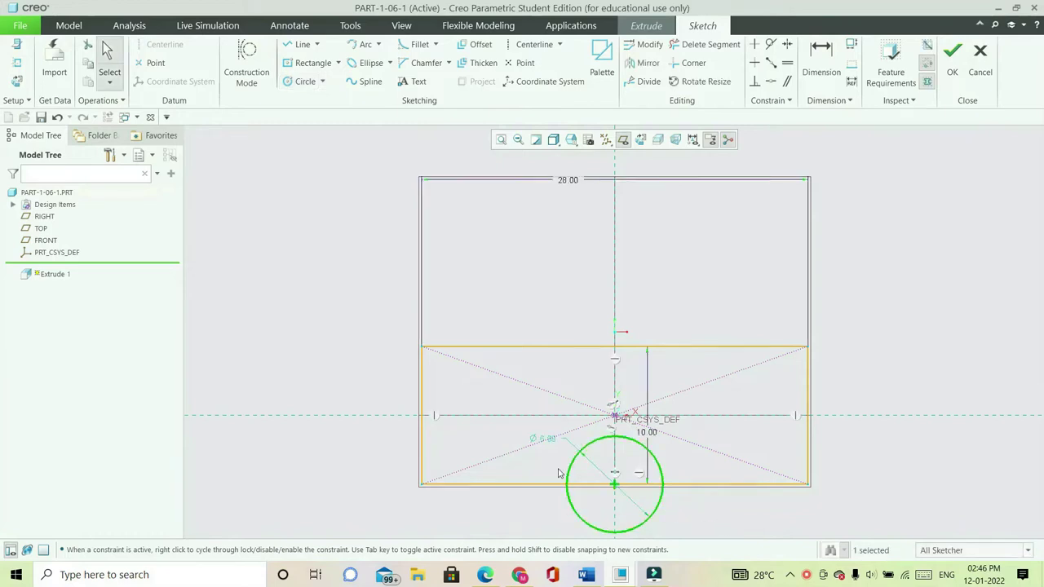
double_click(551, 441)
type("13")
key("Return")
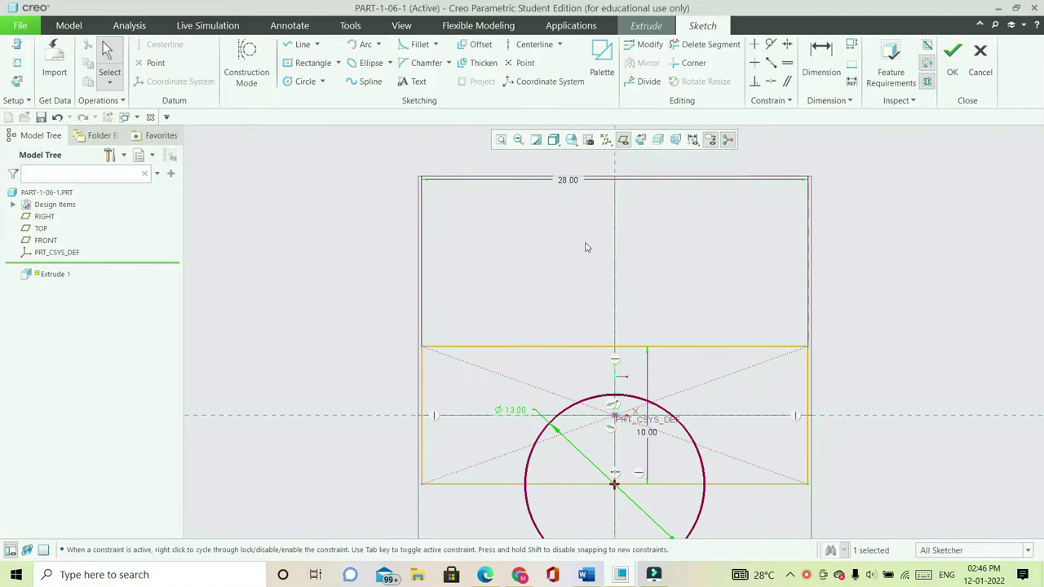
scroll(579, 253, "down", 2)
left_click(501, 140)
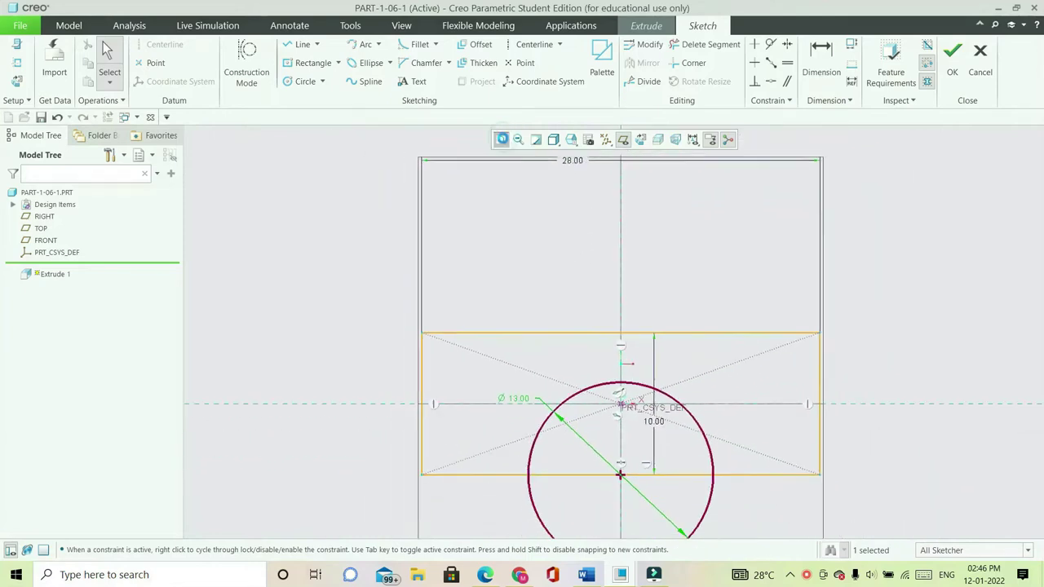
Trim the circle's lower half and the edge segment inside it to leave a semicircular notch, and finish the sketch
left_click(708, 45)
mouse_move(660, 410)
left_mouse_down()
mouse_move(664, 493)
mouse_move(595, 500)
mouse_move(610, 446)
left_mouse_up()
middle_click(674, 463)
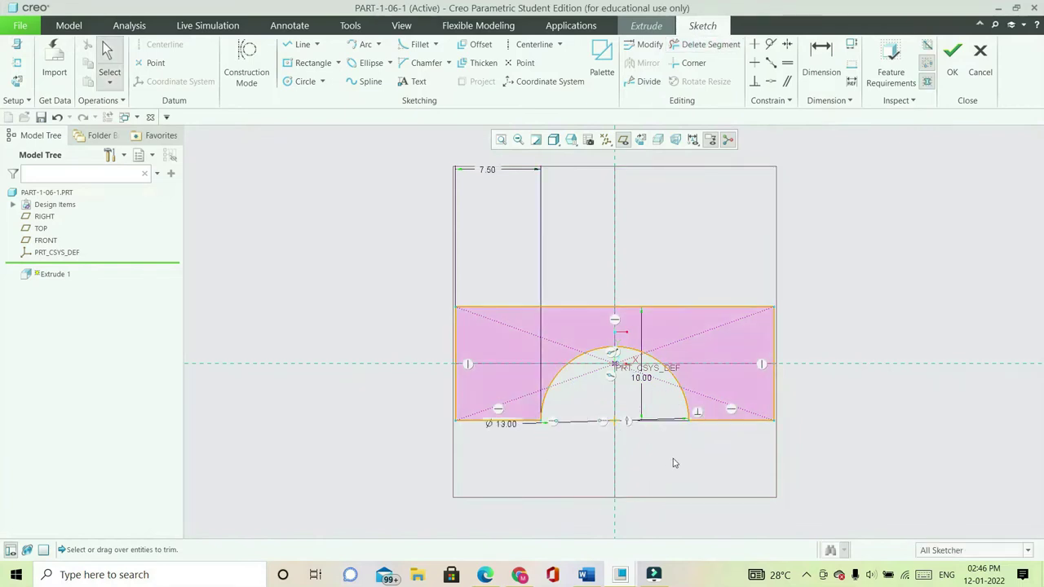
left_click(951, 66)
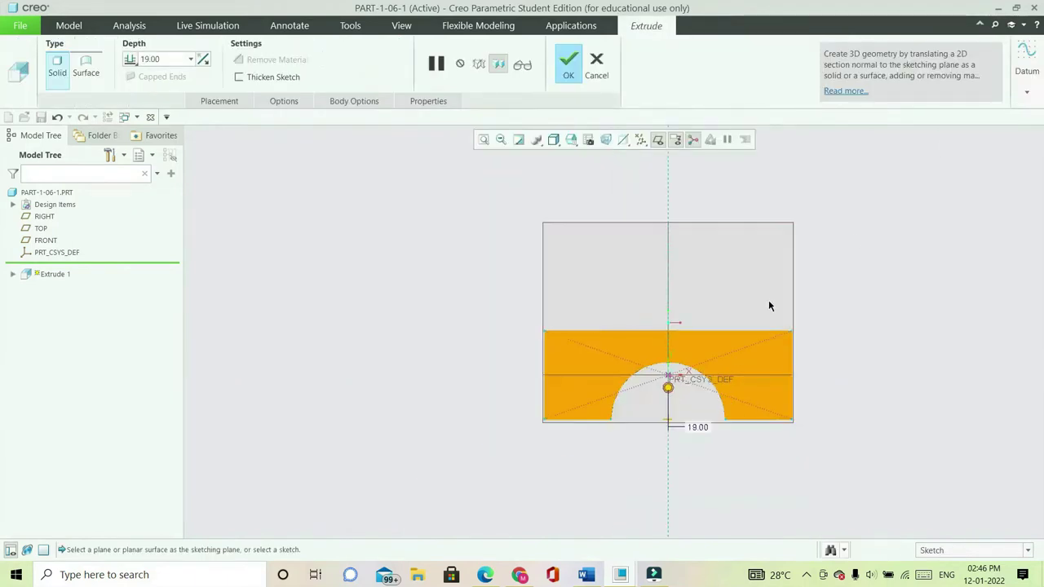
Extrude the notched profile as a solid to a depth of 10, symmetric about the sketch plane
double_click(167, 59)
type("10")
key("Return")
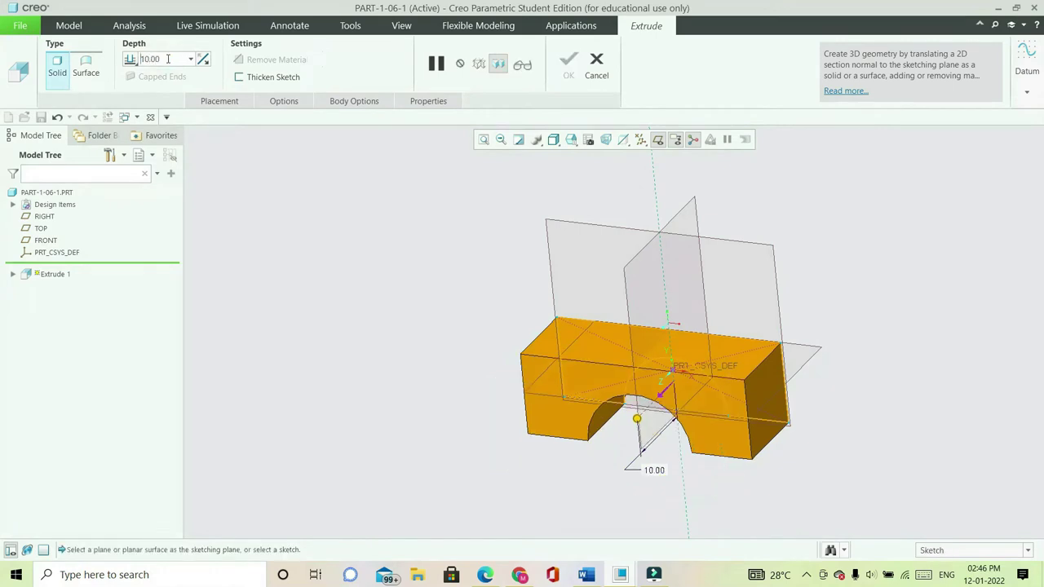
left_click(133, 64)
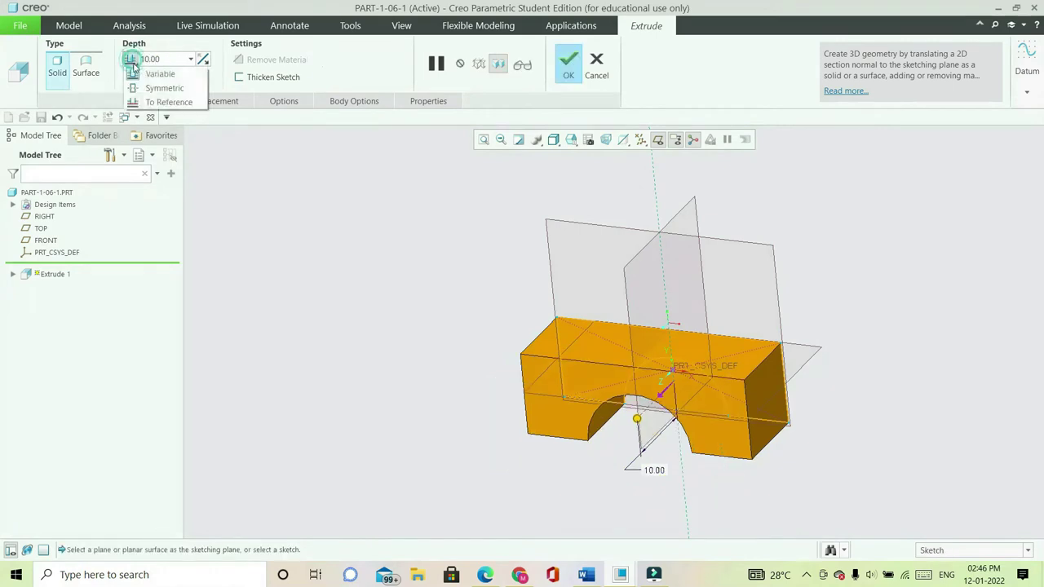
left_click(147, 86)
middle_click_drag(376, 239, 383, 273)
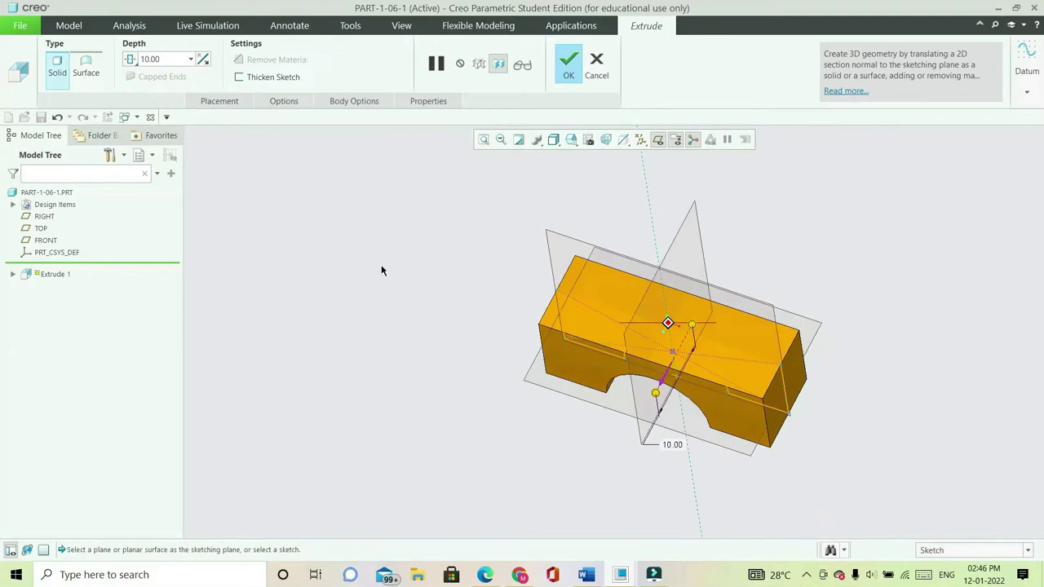
left_click(581, 72)
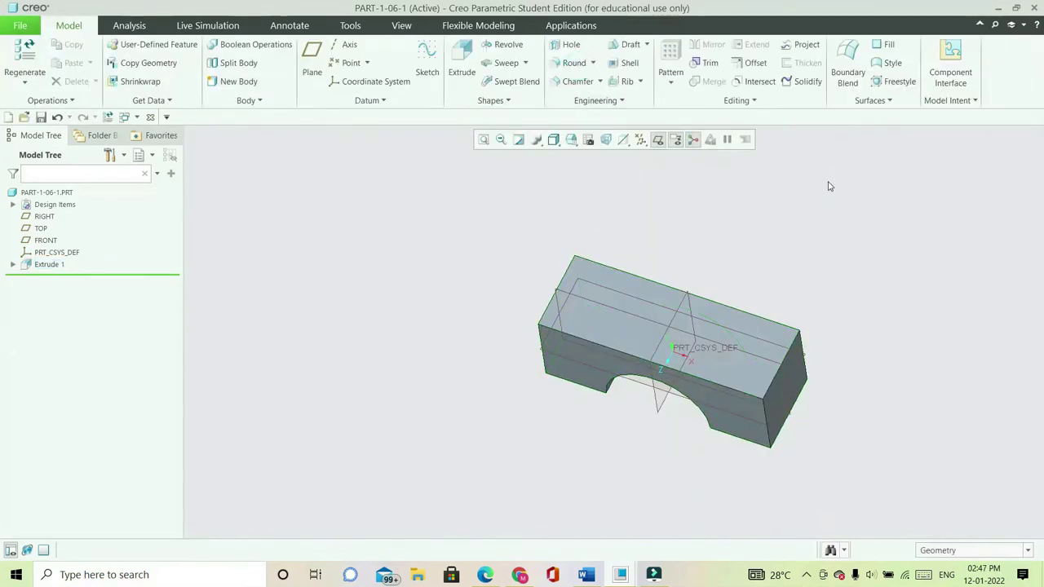
Create a datum plane offset 4.5 from the FRONT plane
middle_click_drag(810, 195, 863, 250)
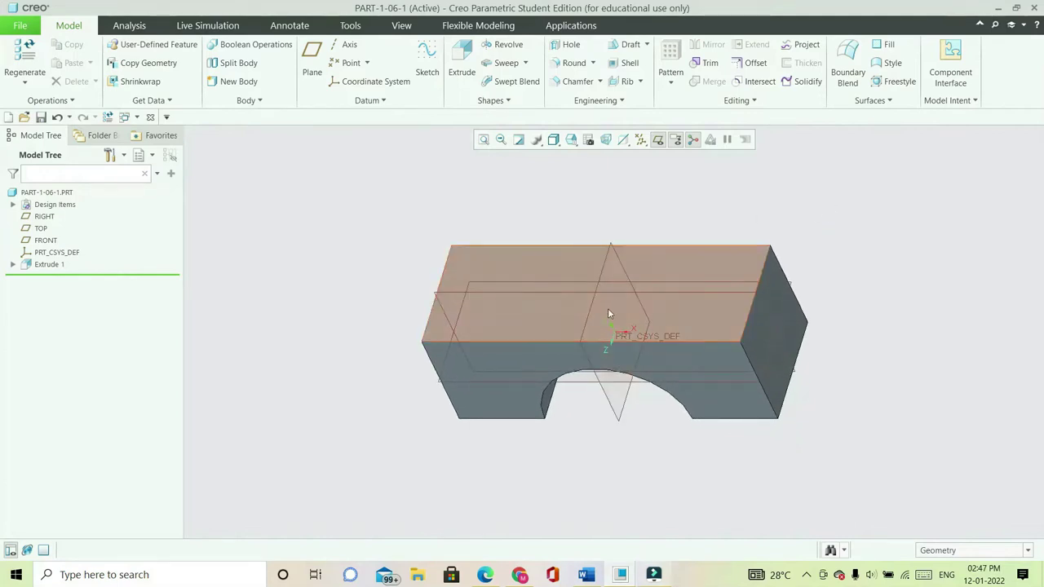
left_click(644, 296)
left_click(312, 59)
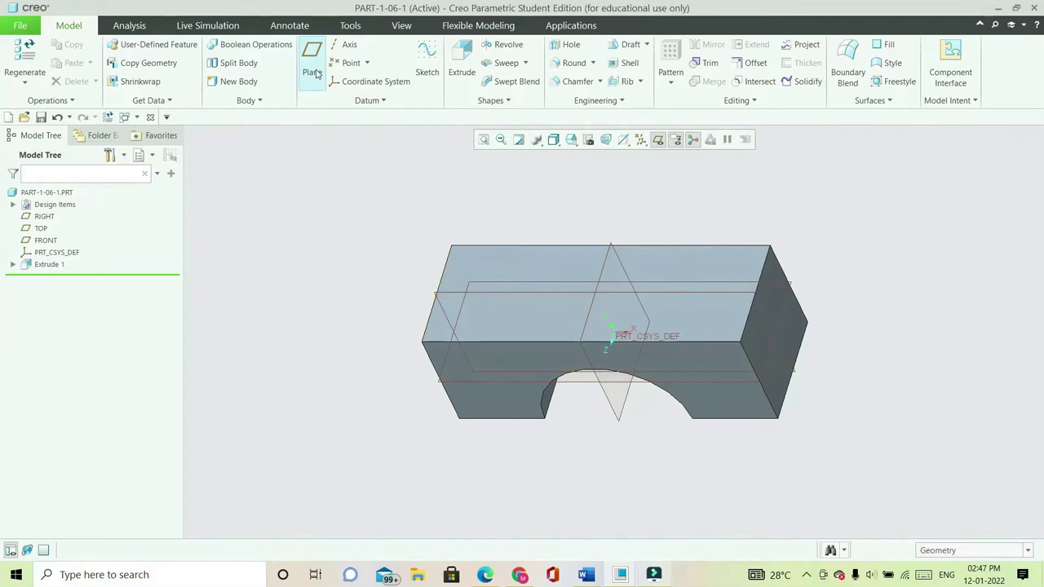
left_click(433, 295)
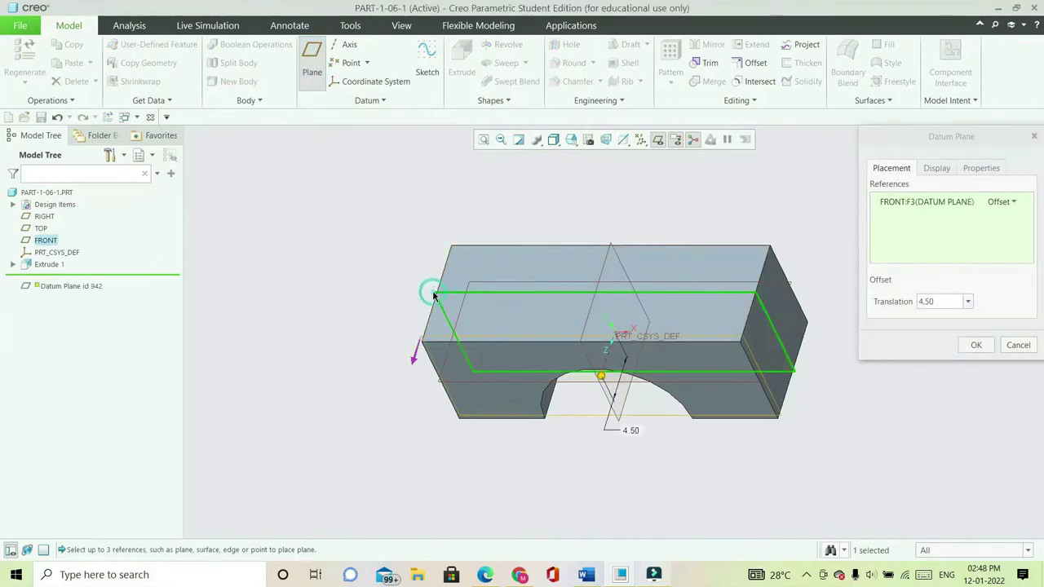
left_click(942, 301)
key("BackSpace")
type("4.5")
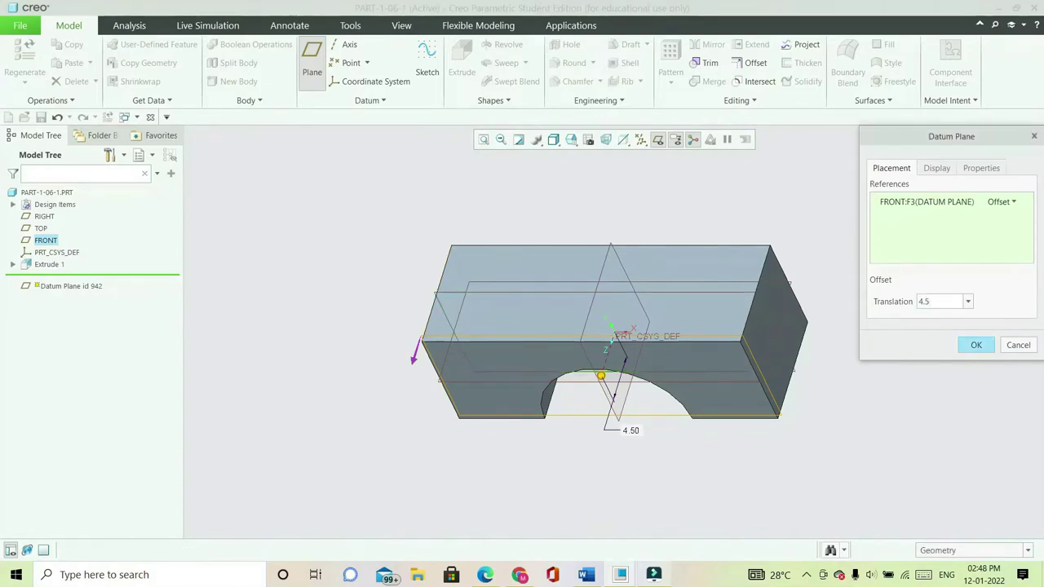
key("Return")
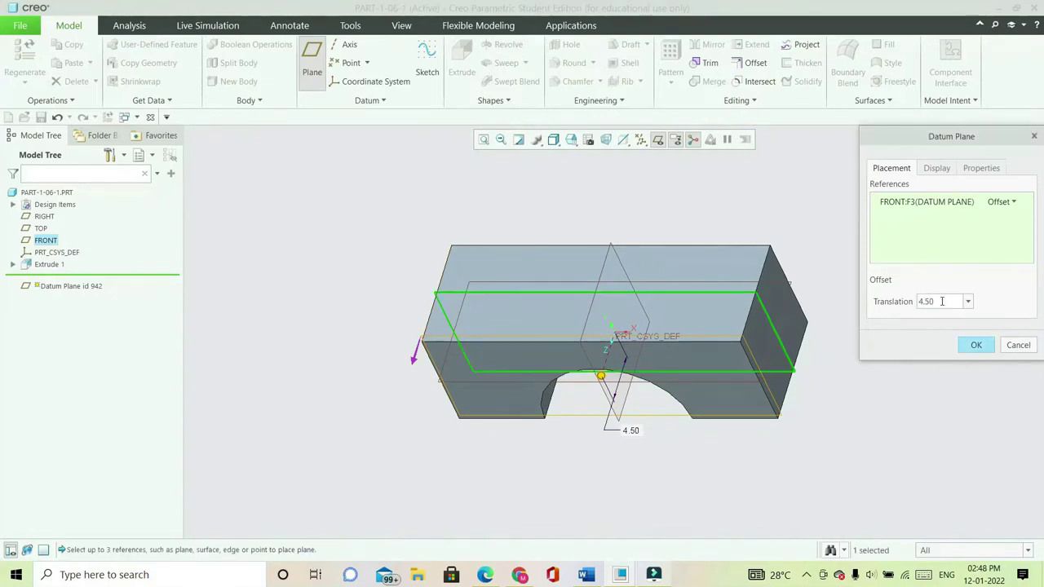
left_click(976, 345)
Start an extrude sketch on the offset datum plane and draw a circle of diameter 12 on the vertical axis, centred about 30 above the origin
middle_click_drag(849, 356, 855, 368)
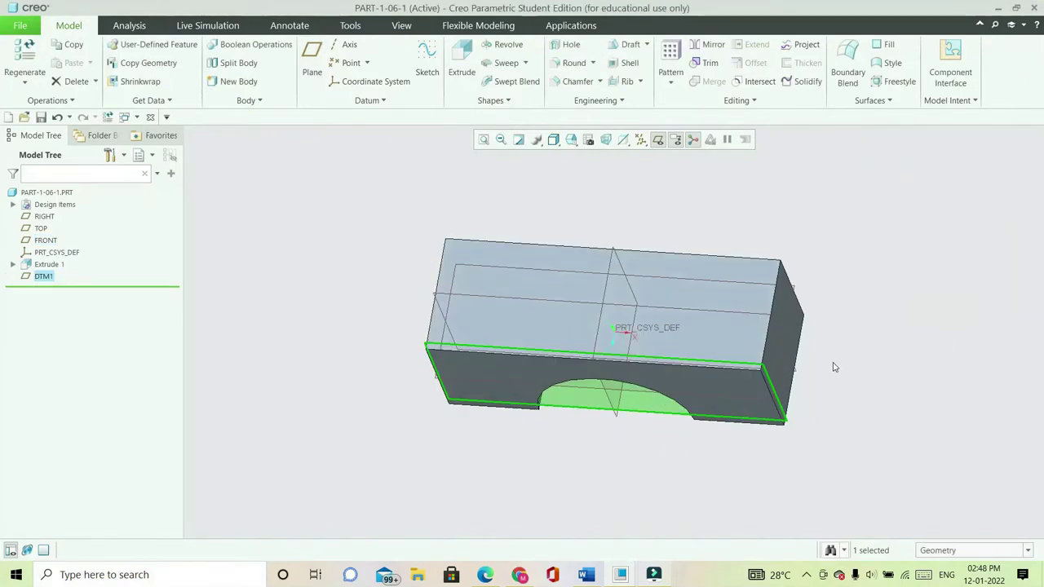
left_click(461, 65)
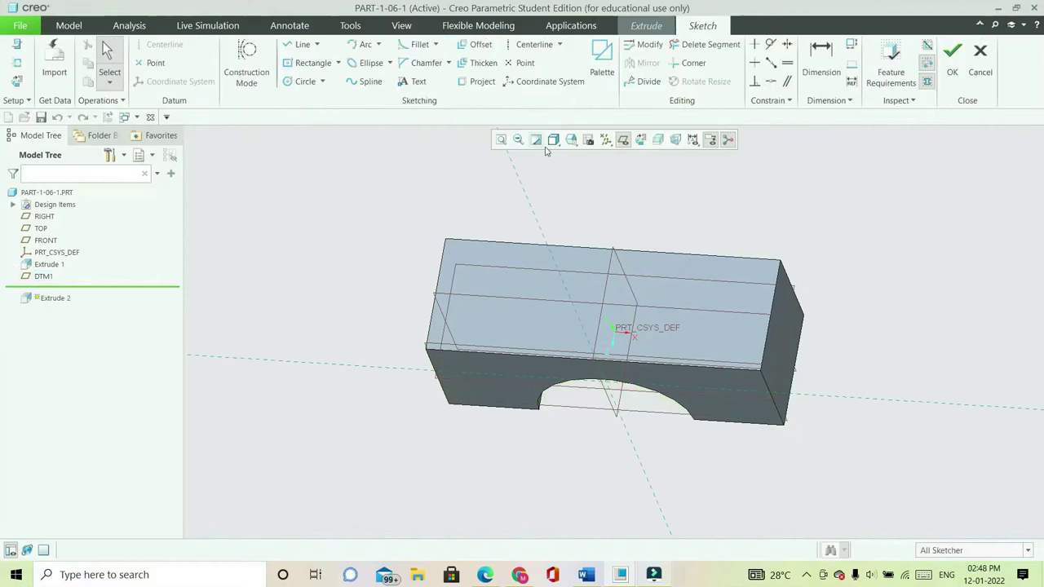
left_click(641, 139)
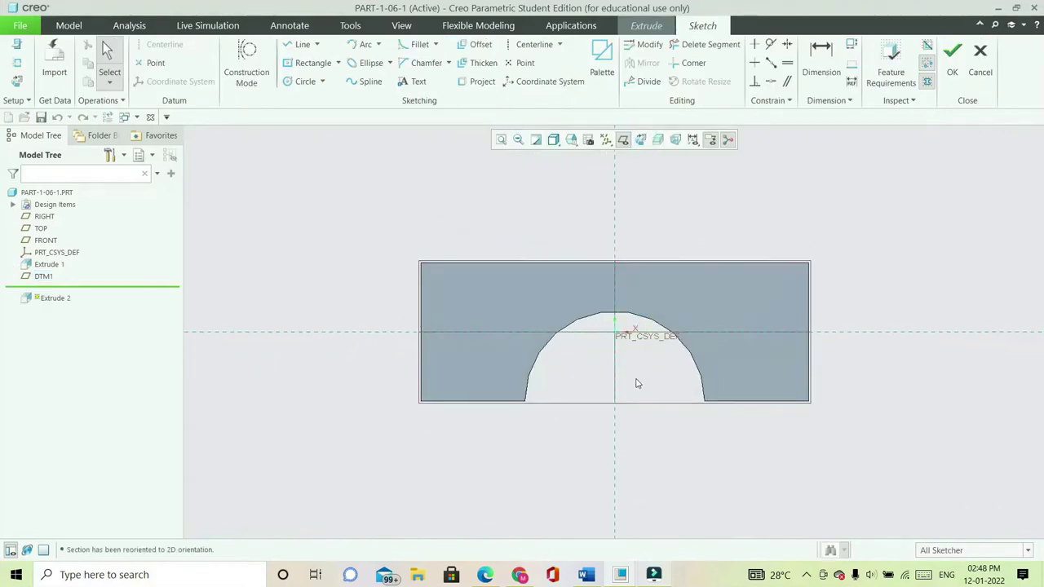
scroll(637, 383, "down", 4)
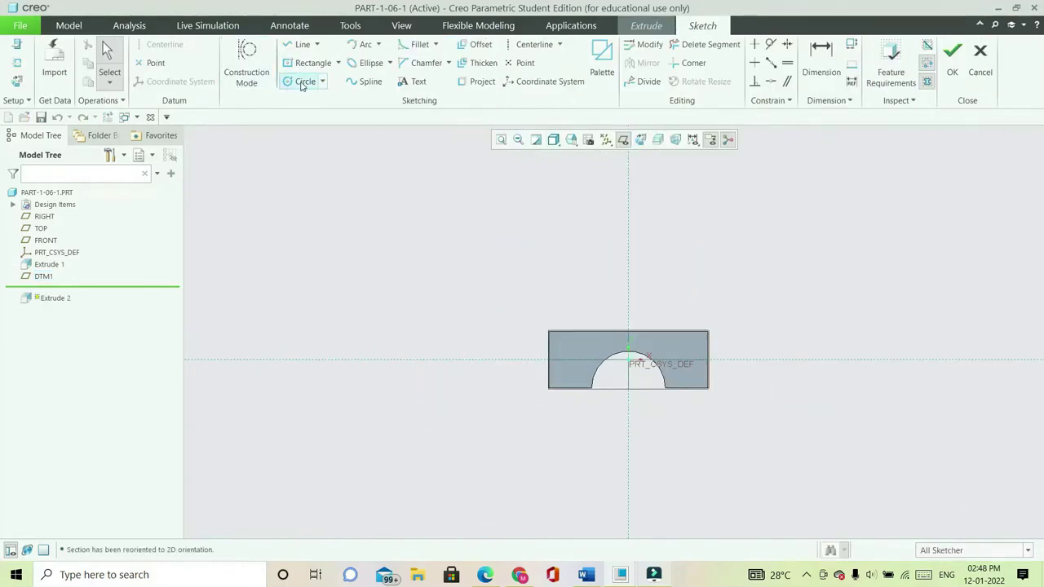
left_click(301, 83)
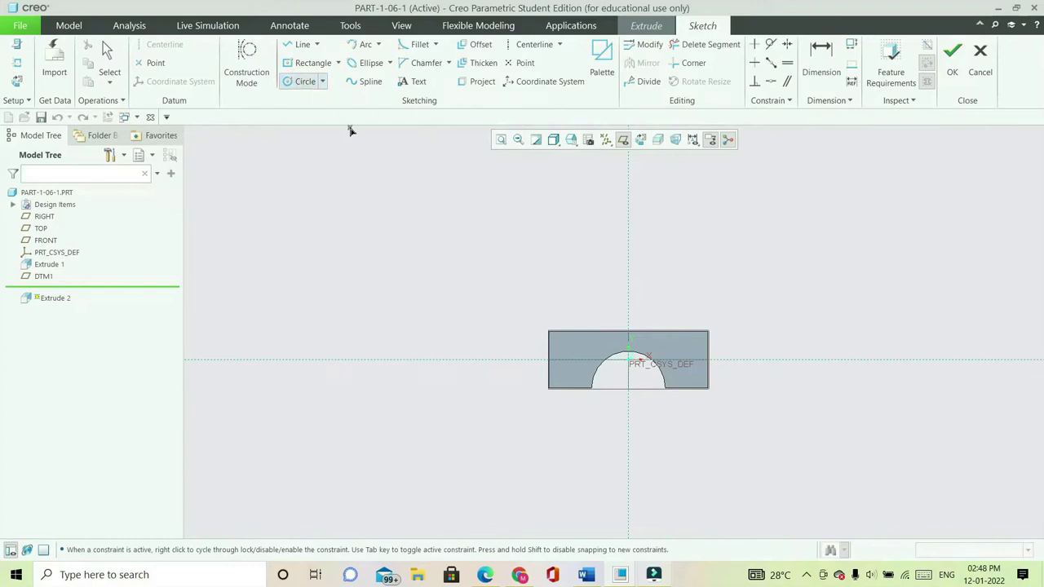
left_click(640, 200)
left_click(642, 210)
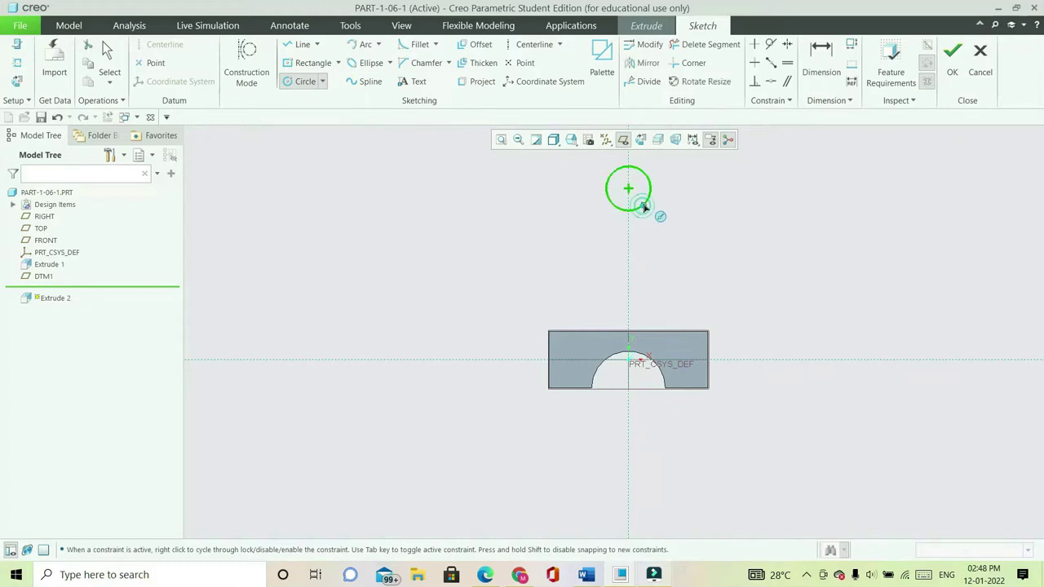
middle_click(712, 219)
double_click(592, 168)
type("1")
key("Return")
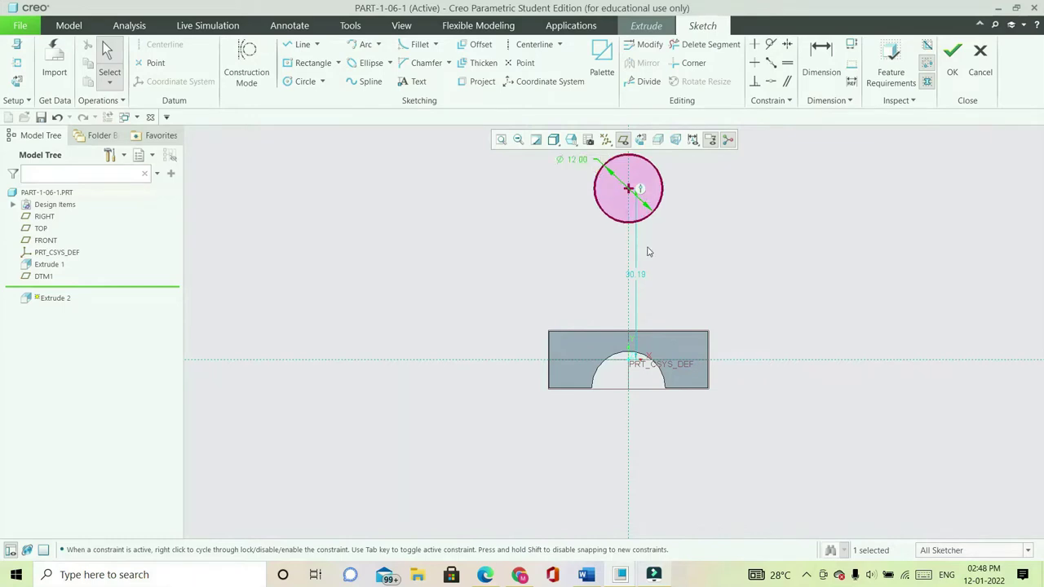
Set the circle's centre 64 above the horizontal reference and finish the sketch
double_click(643, 273)
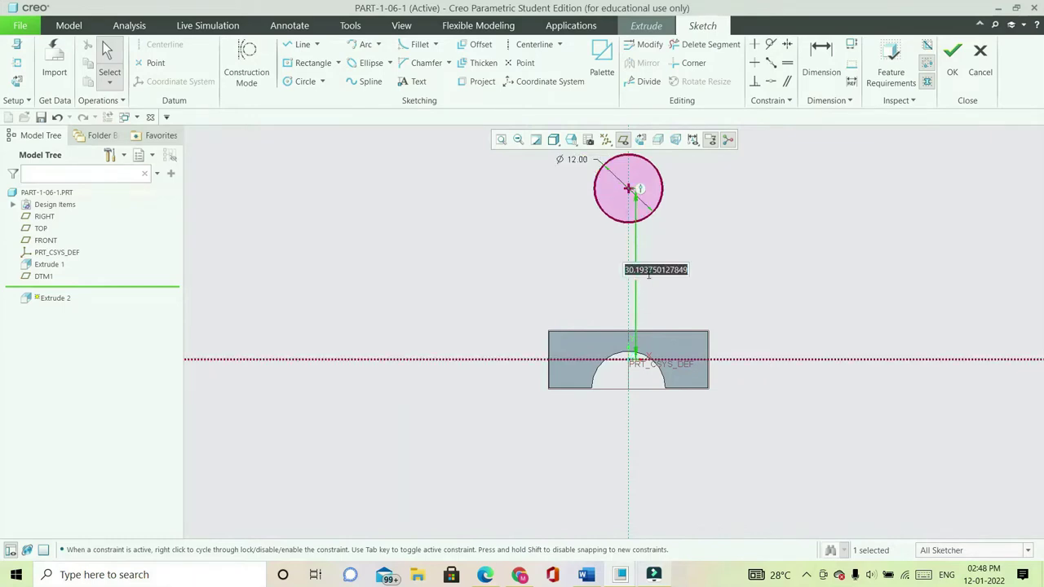
type("64")
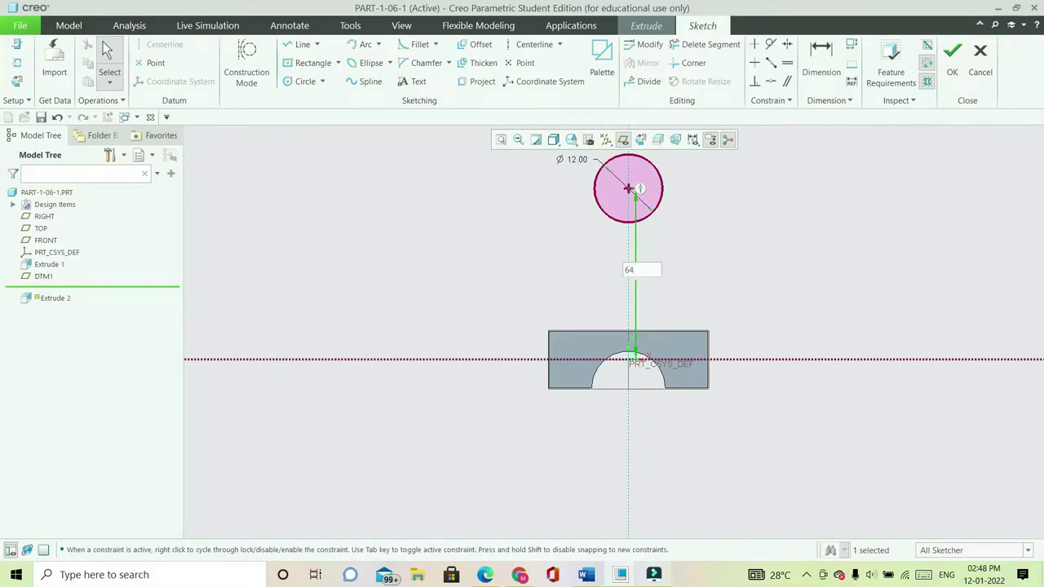
key("Return")
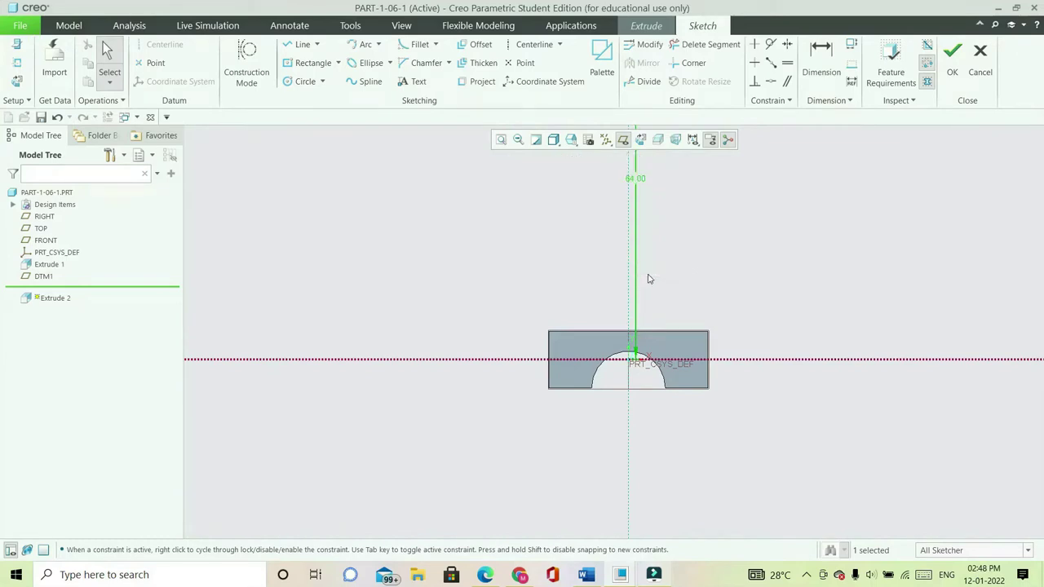
scroll(674, 307, "up", 5)
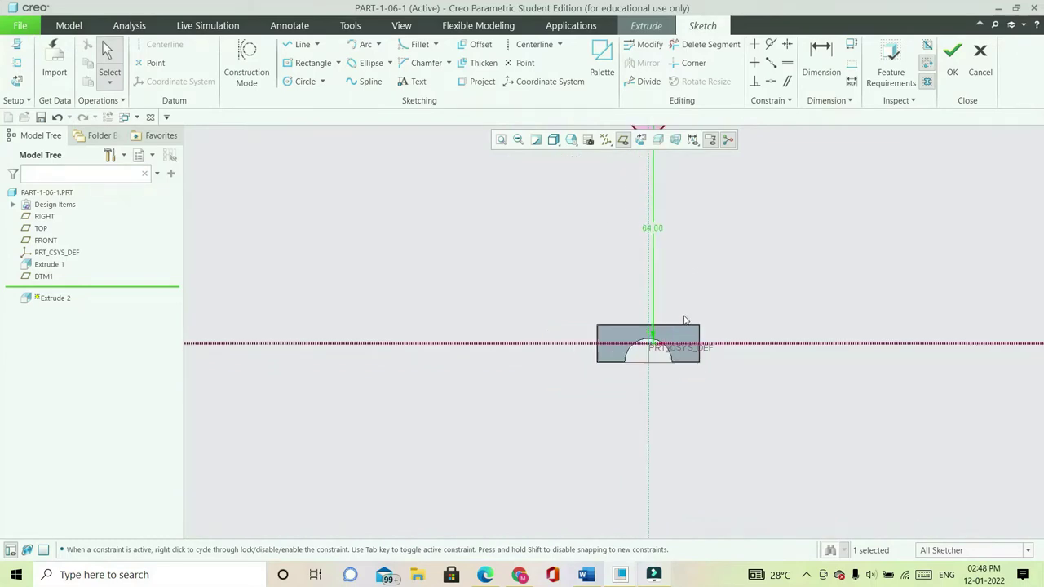
left_click(952, 70)
Extrude the circle as a solid disc to a depth of 4.5
middle_click_drag(741, 232, 628, 232)
middle_click_drag(665, 265, 601, 294)
double_click(566, 308)
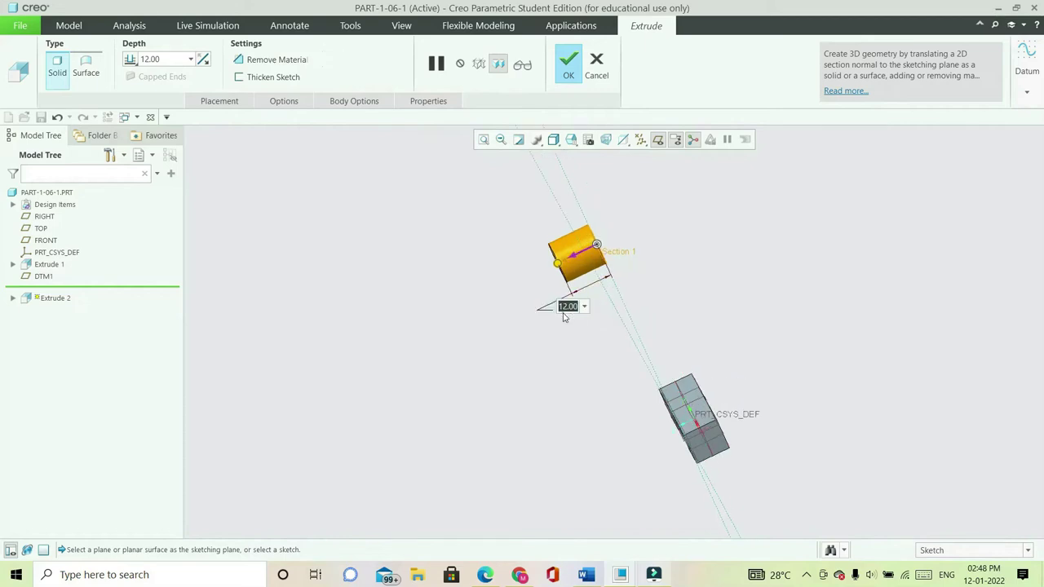
type("4.5")
key("Return")
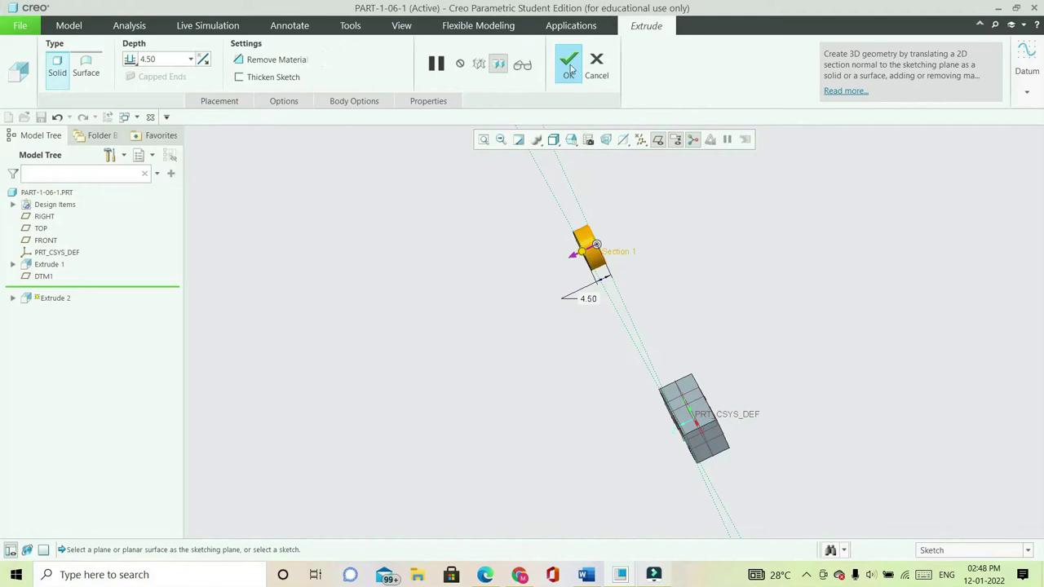
left_click(570, 64)
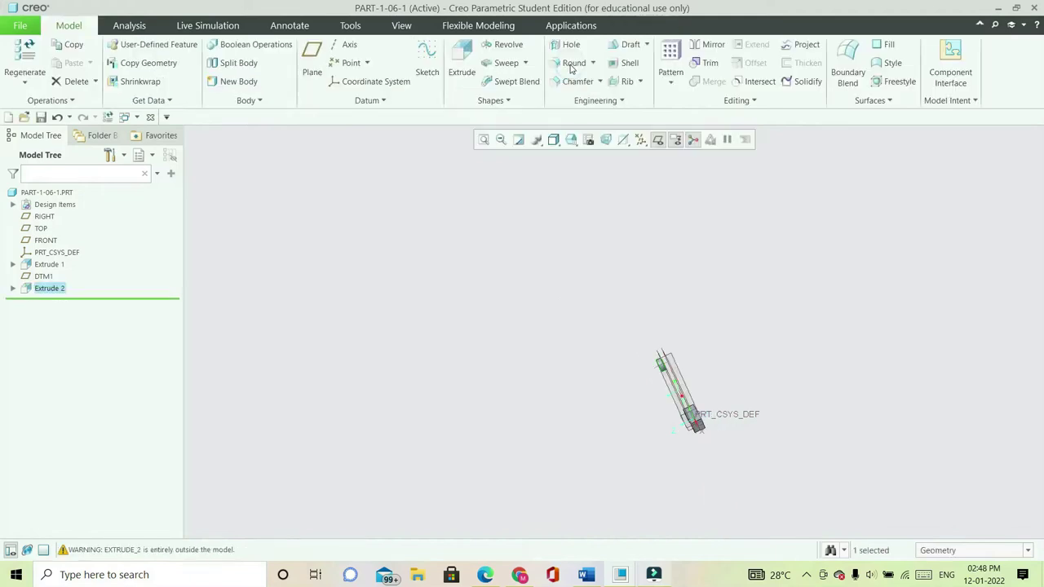
Mirror the extruded disc about the FRONT plane
left_click(484, 140)
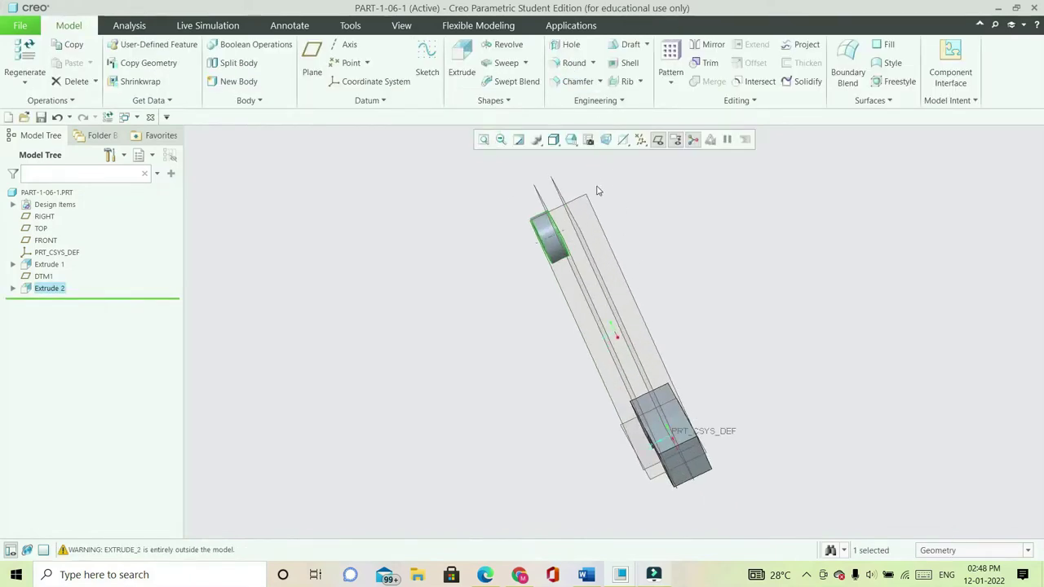
left_click(571, 139)
left_click(591, 166)
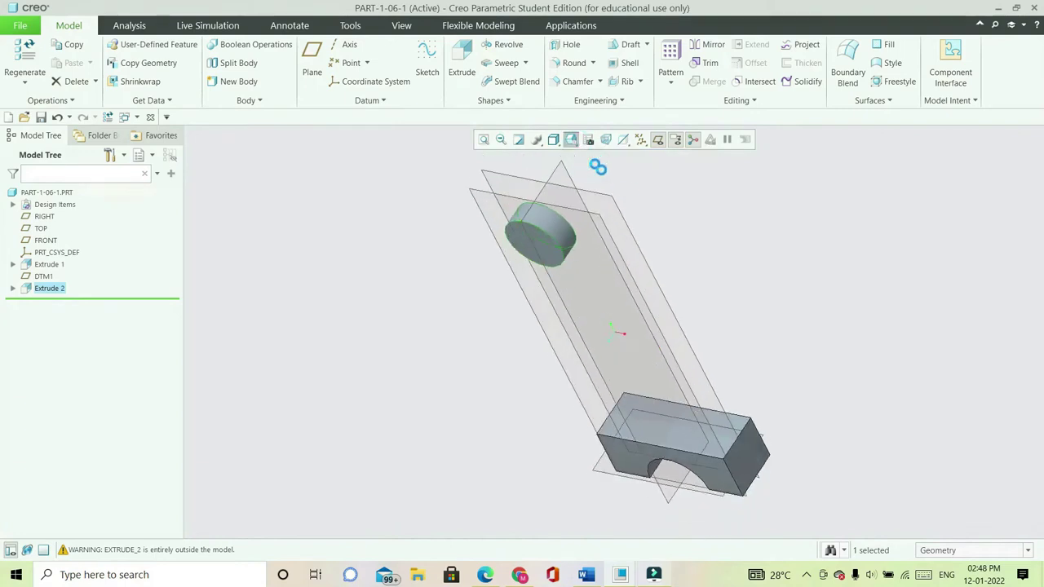
left_click(843, 237)
left_click(49, 290)
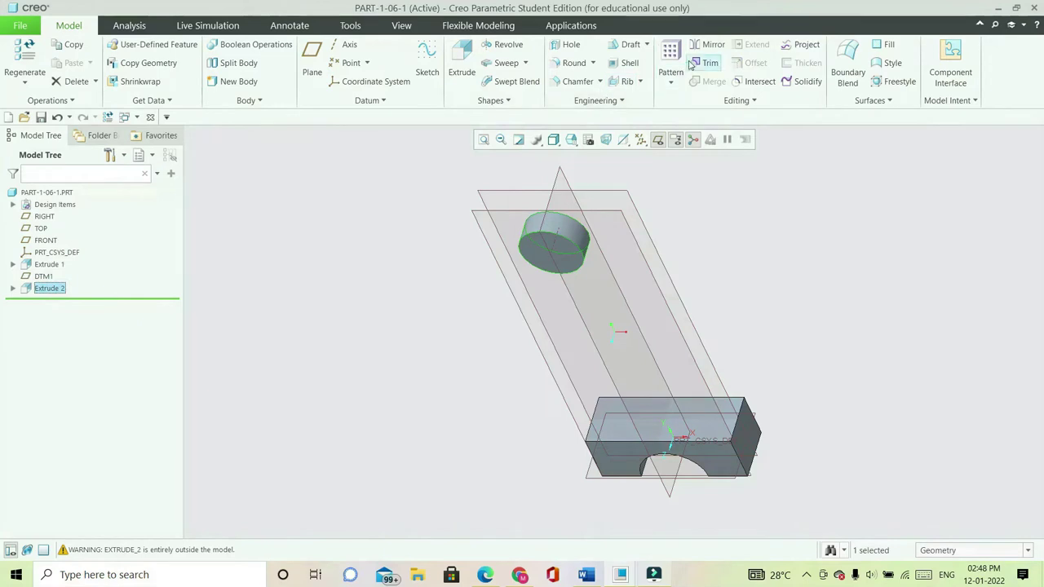
left_click(707, 45)
middle_click_drag(791, 189, 740, 224)
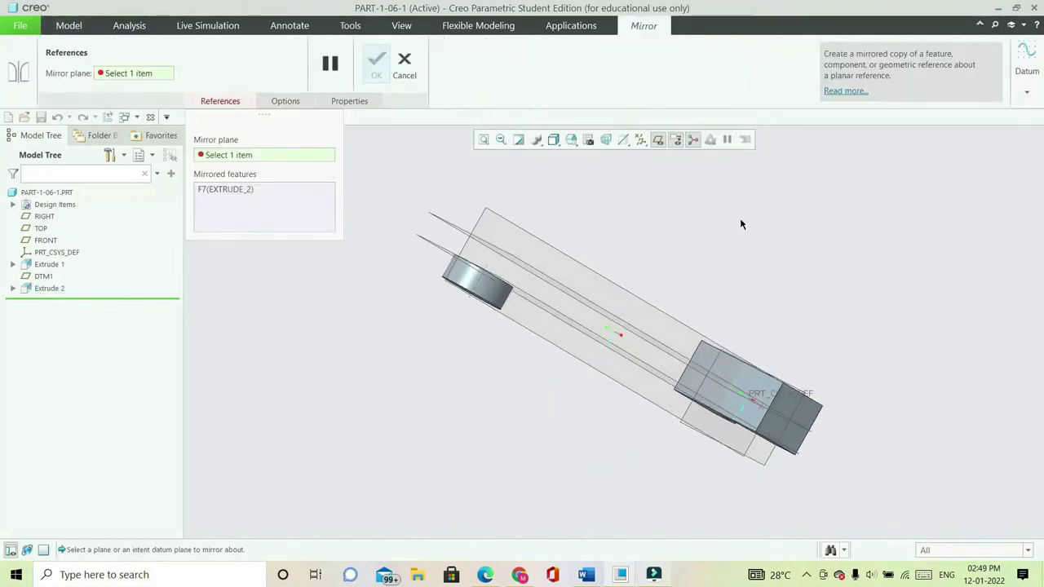
left_click(543, 279)
middle_click_drag(544, 269, 665, 261)
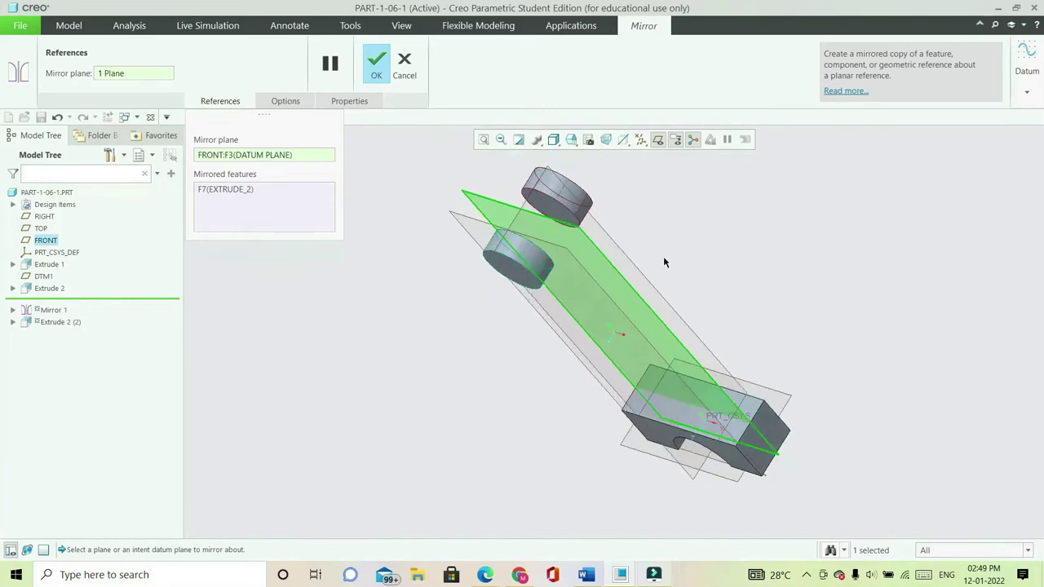
left_click(377, 64)
Start an extrude sketch on the RIGHT plane with the TOP plane as the Top orientation reference, viewed square to the sketch
middle_click_drag(734, 223, 792, 233)
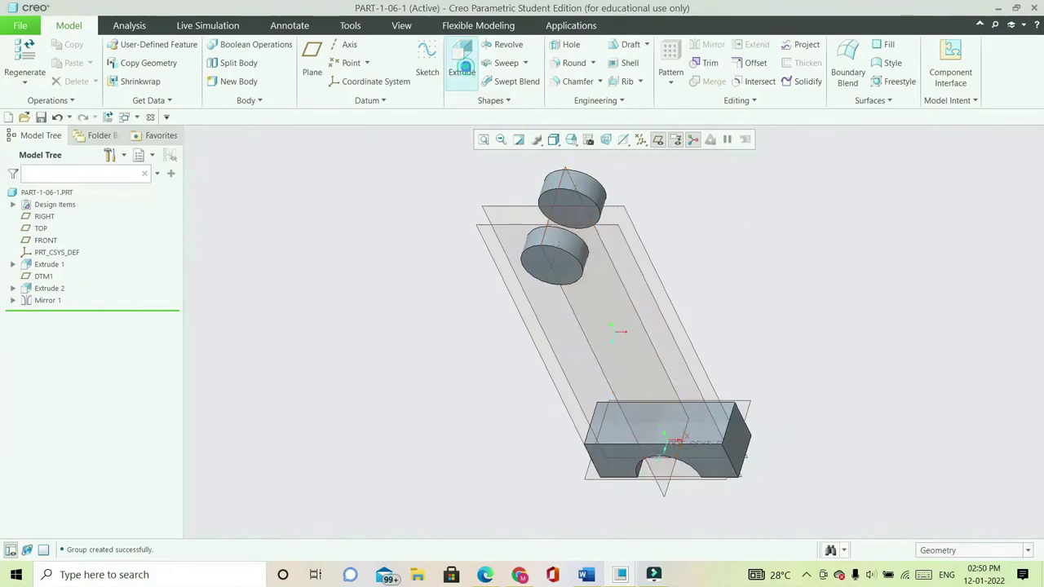
left_click(461, 57)
left_click(364, 158)
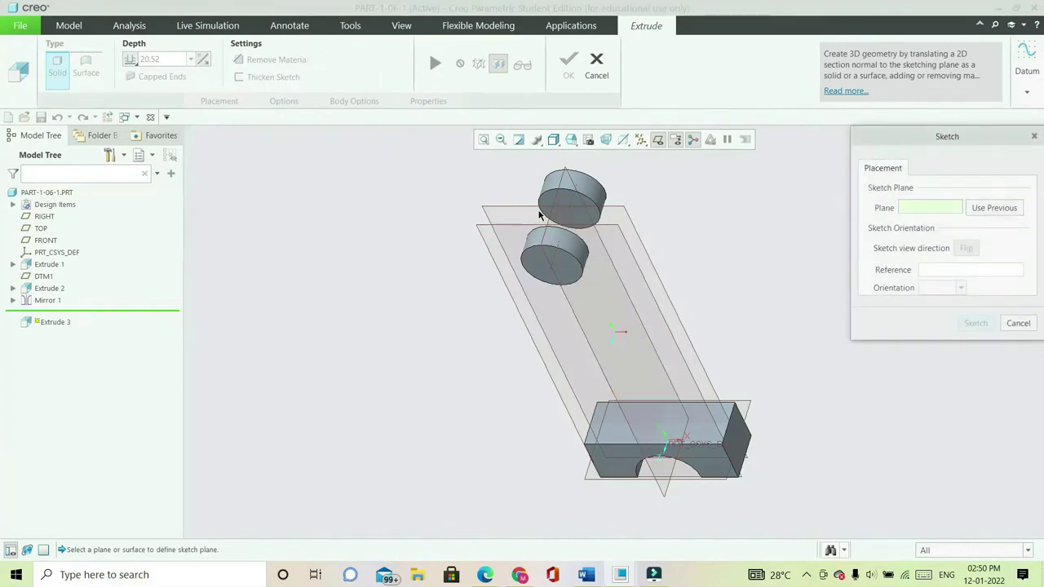
left_click(554, 200)
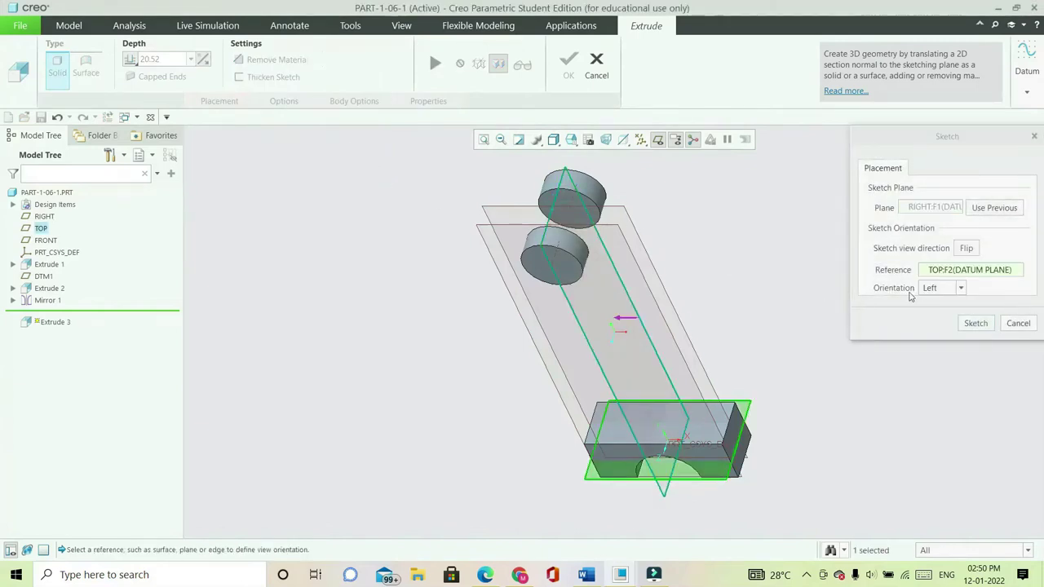
left_click(951, 288)
left_click(933, 299)
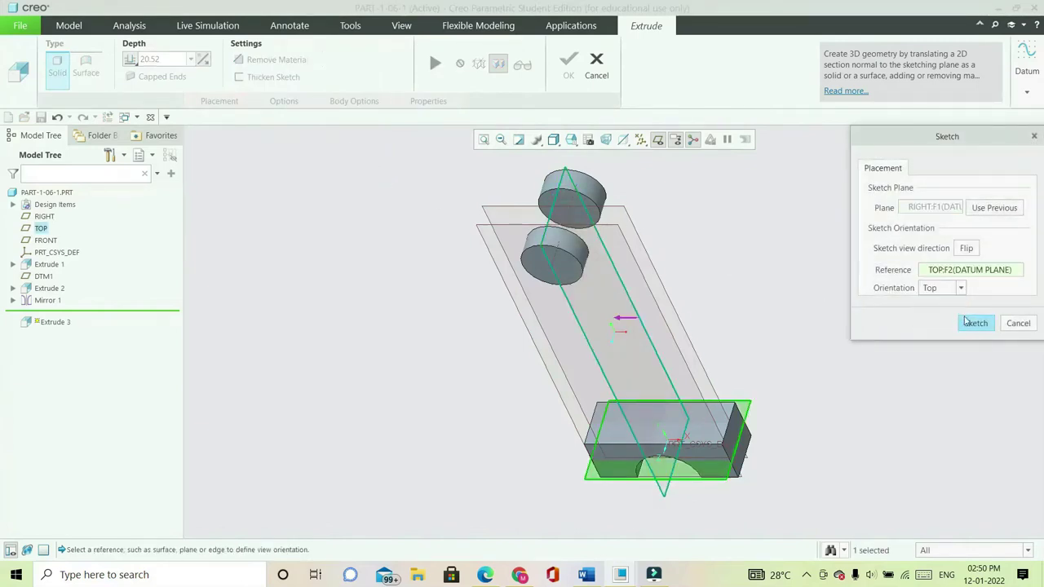
left_click(967, 323)
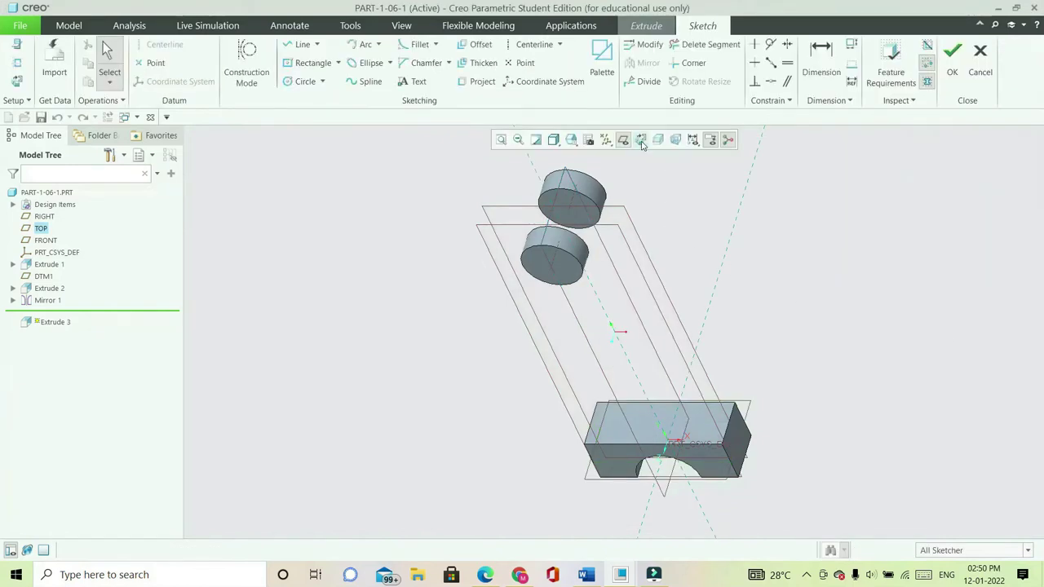
left_click(640, 140)
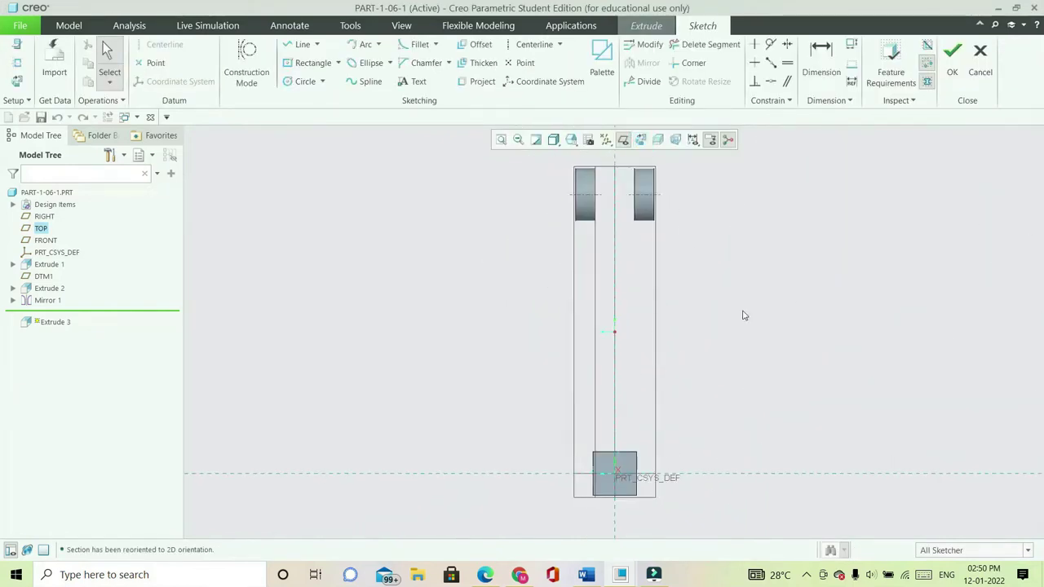
scroll(743, 315, "up", 1)
scroll(732, 212, "down", 1)
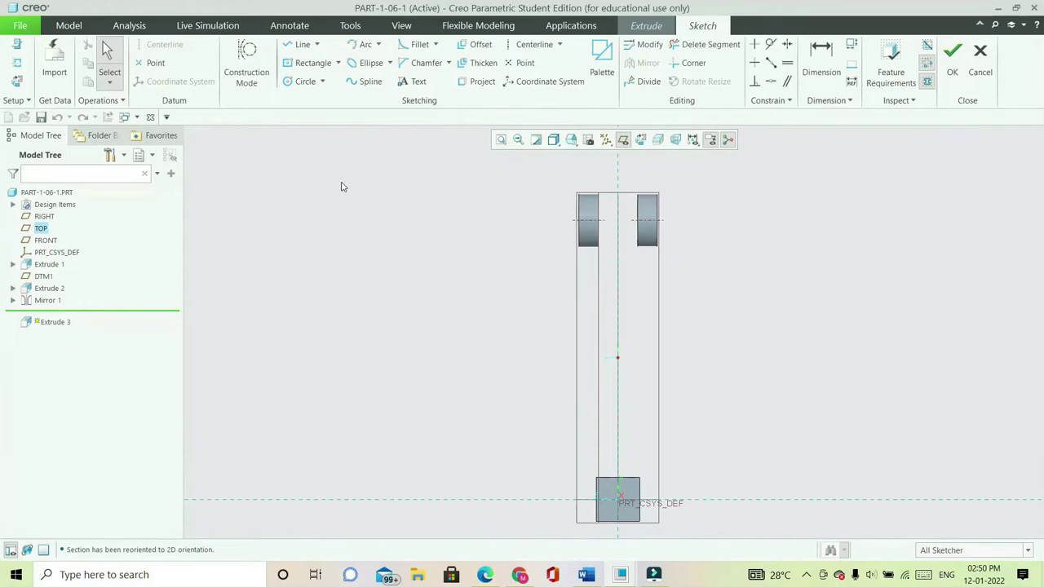
Draw a circle about 8 in diameter on the vertical axis, just below the two discs
left_click(296, 82)
left_click(618, 279)
left_click(628, 299)
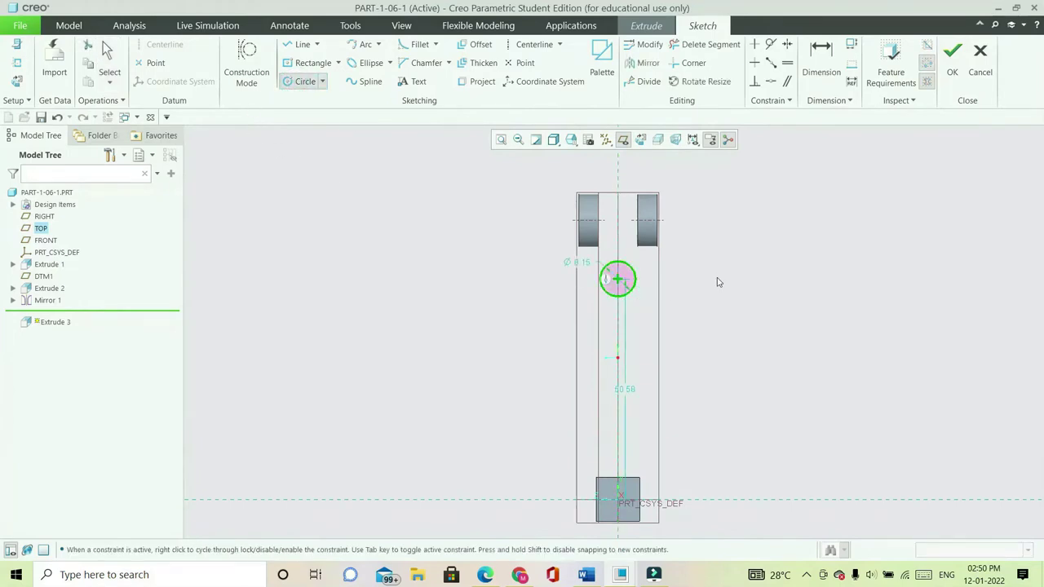
middle_click(718, 283)
Dimension the circle's centre 15 below the upper edge of the discs
left_click(829, 64)
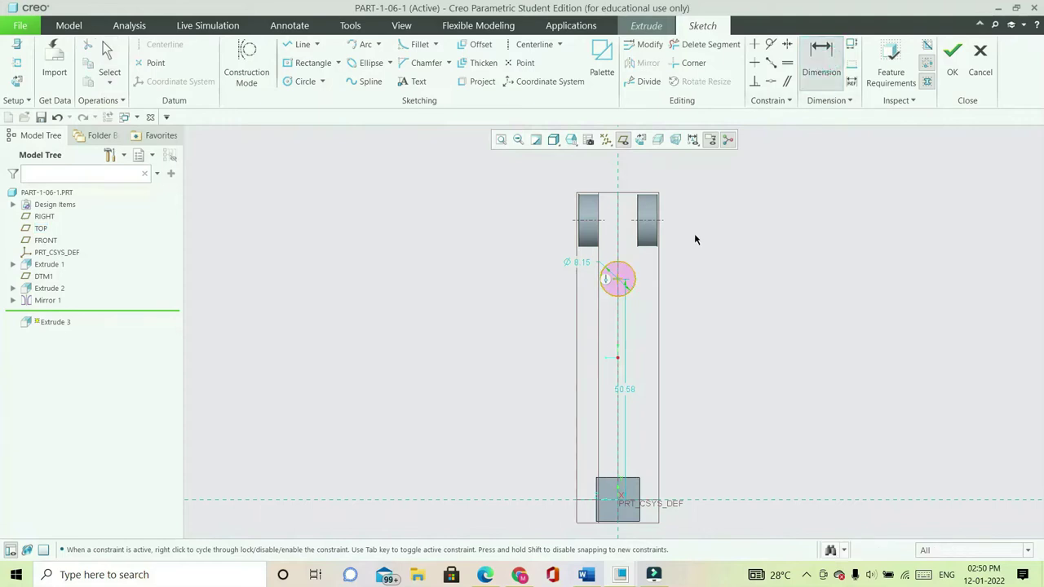
left_click(620, 283)
left_click(654, 197)
middle_click(681, 243)
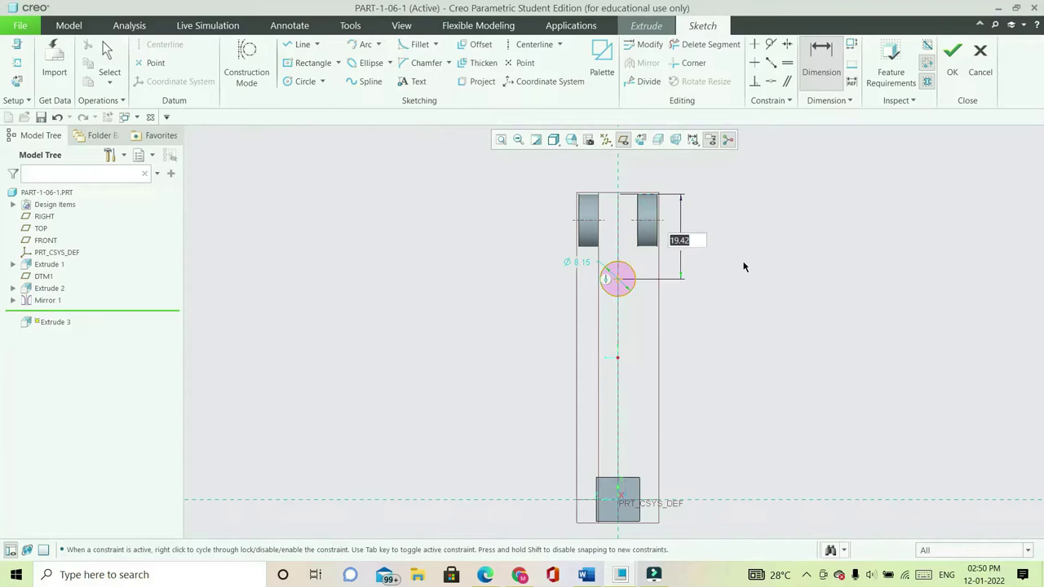
type("15")
key("Return")
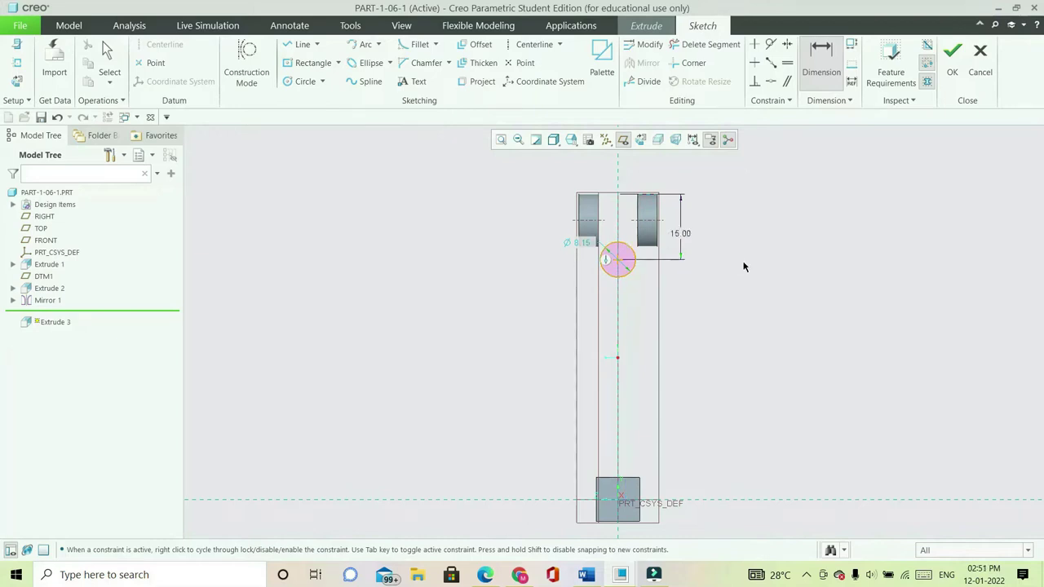
Dimension the circle's radius as 8
scroll(630, 221, "up", 3)
scroll(629, 216, "down", 5)
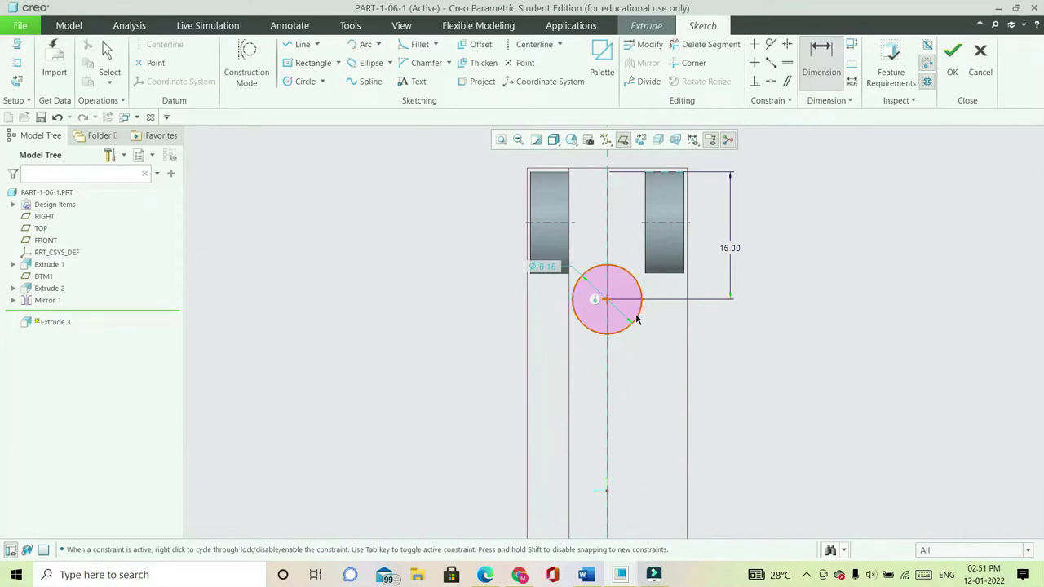
middle_click(664, 323)
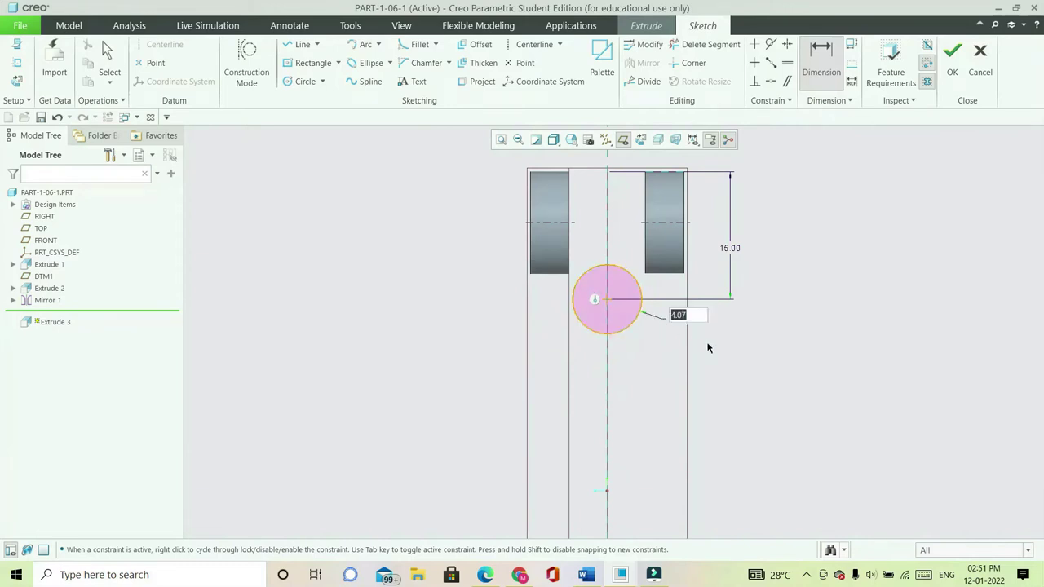
type("8")
key("Return")
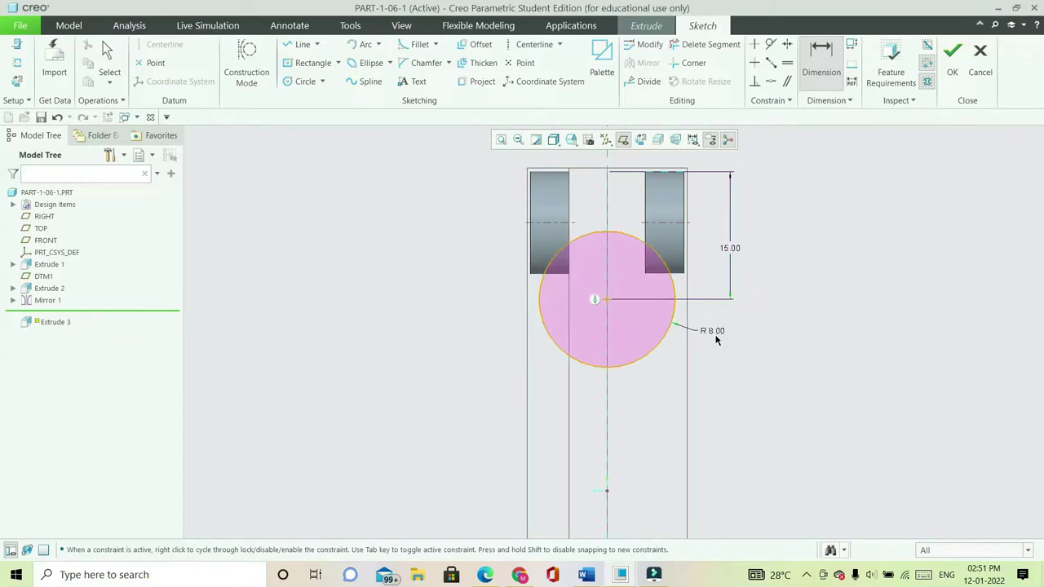
Draw a smaller circle concentric with the R8 circle and dimension its radius as 4.5
left_click(300, 85)
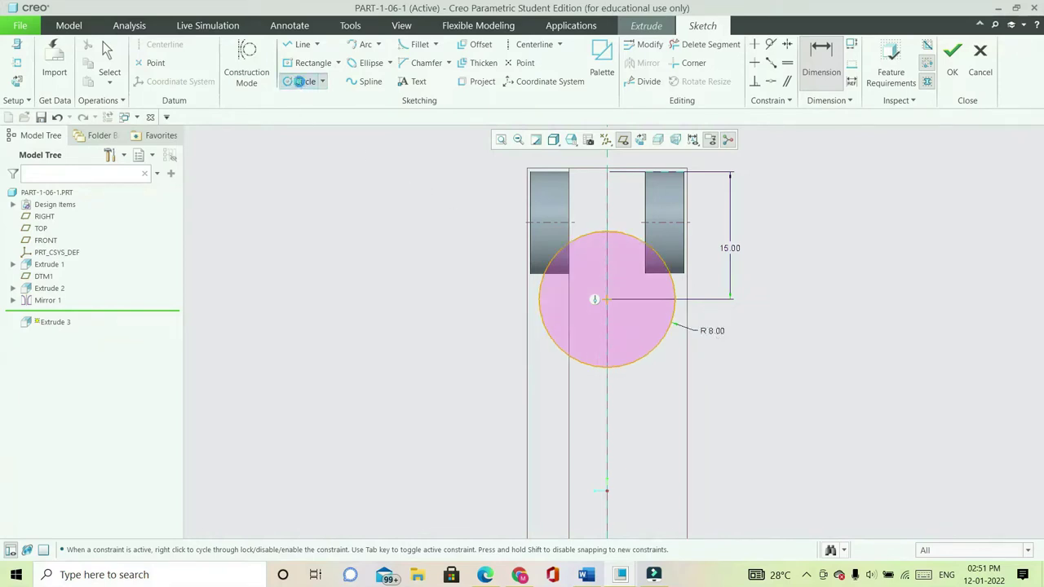
left_click(608, 303)
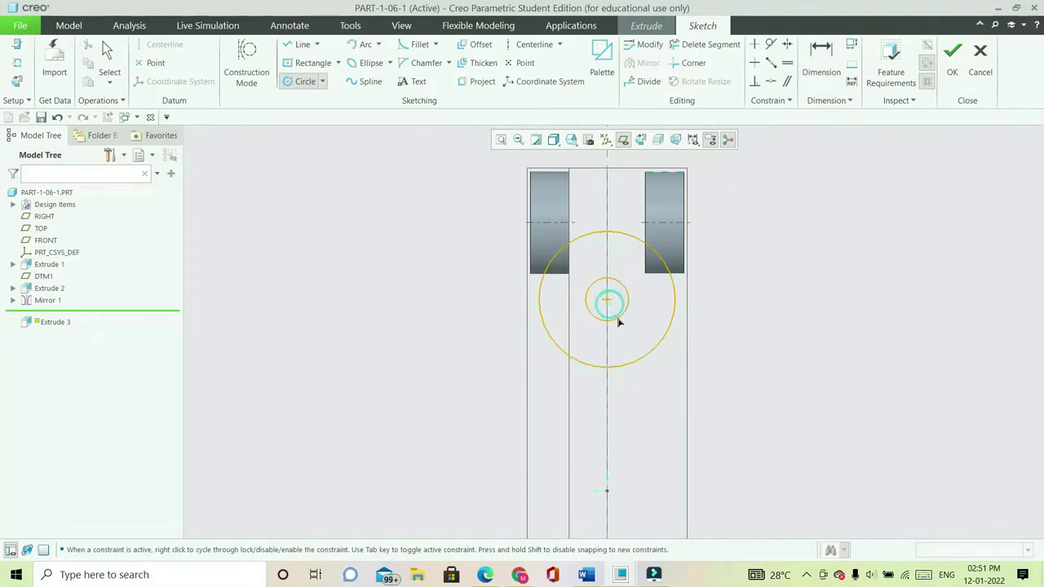
left_click(625, 333)
middle_click(788, 333)
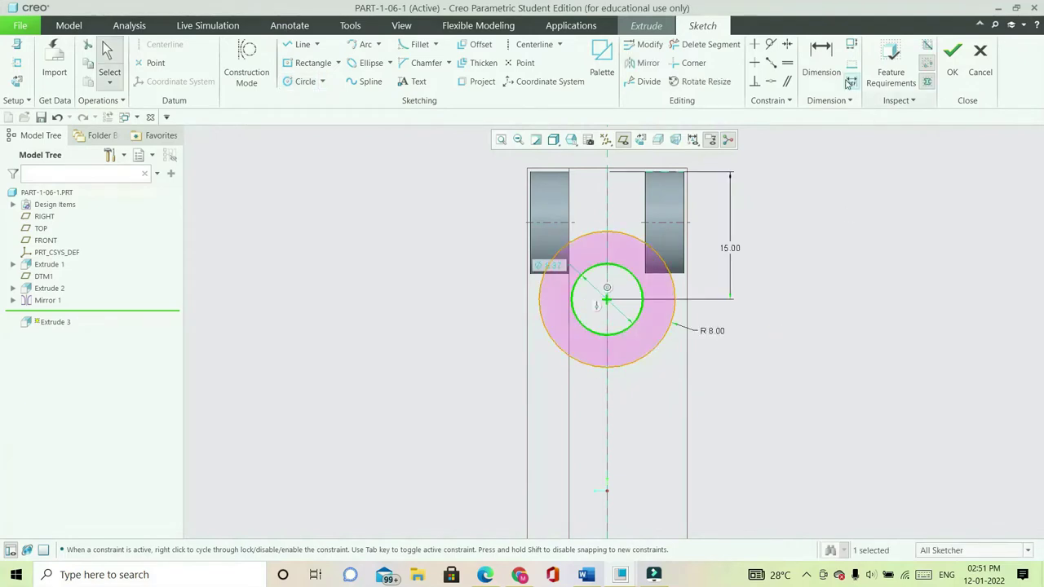
left_click(820, 58)
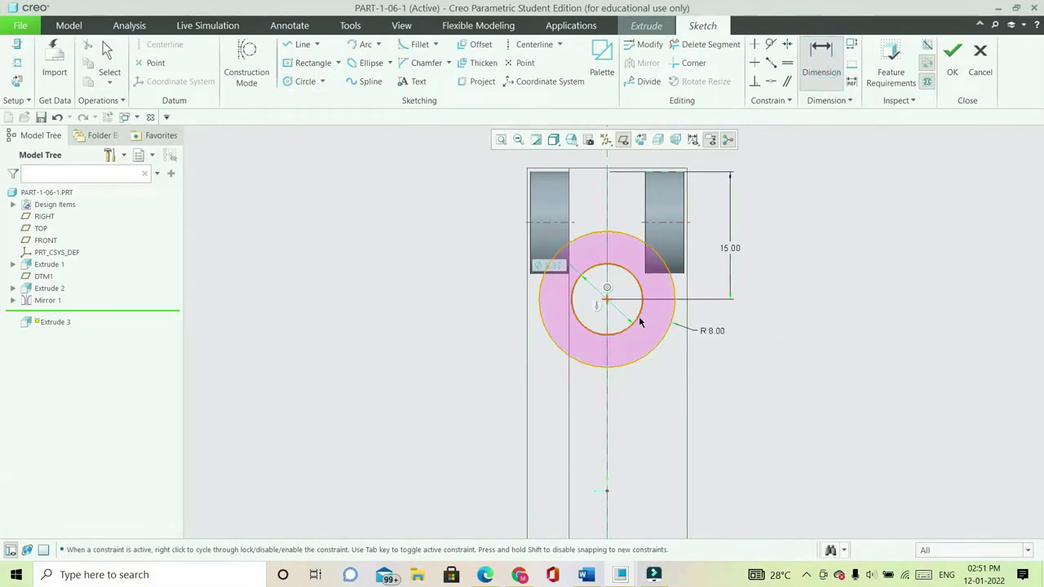
middle_click(713, 357)
type("4.5")
key("Return")
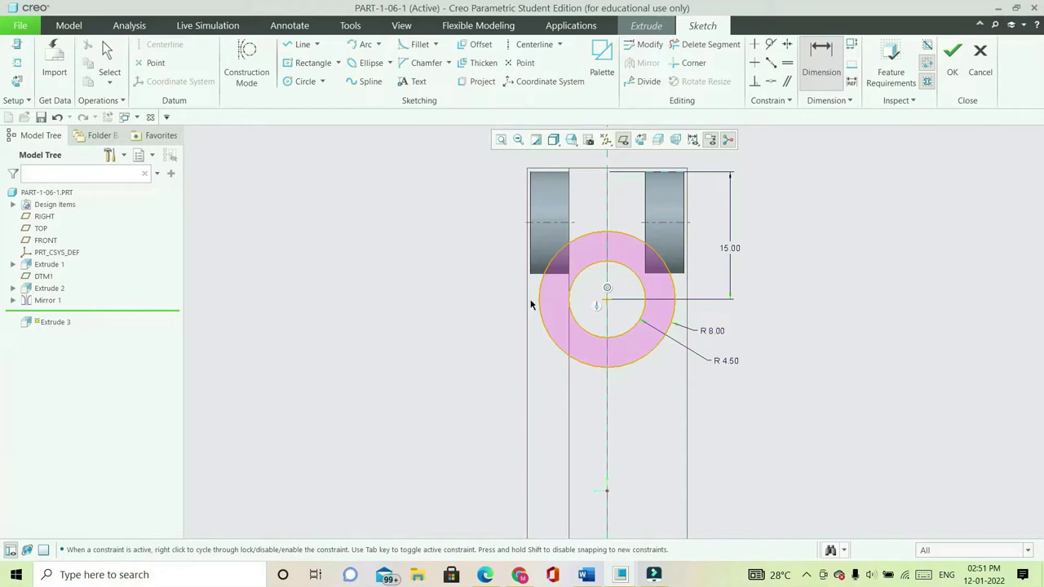
Draw connected lines from the outer circle's left quadrant up to the disc axis, across to the disc's inner face, and down to the inner circle
left_click(300, 44)
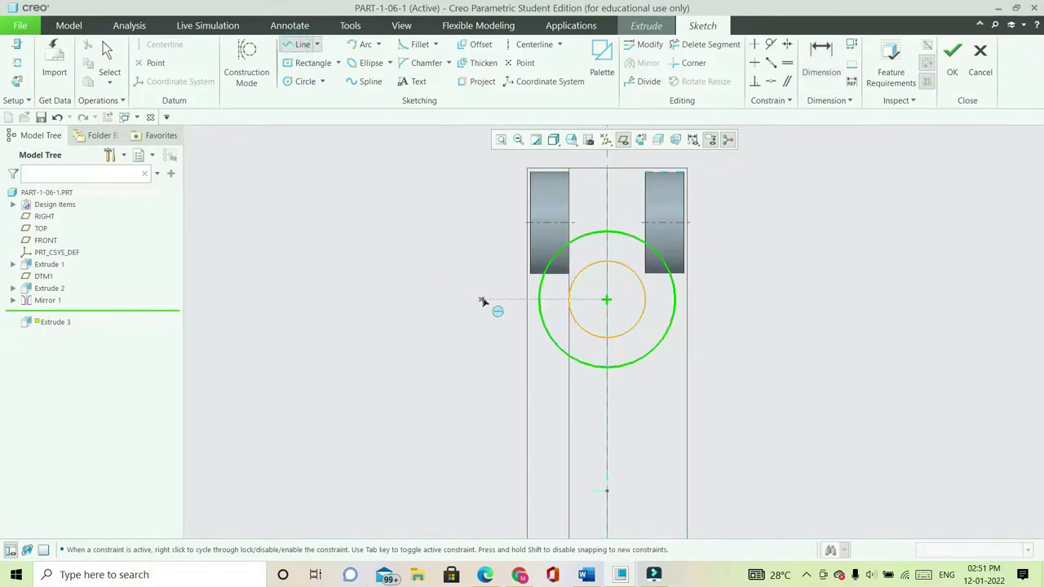
left_click(538, 300)
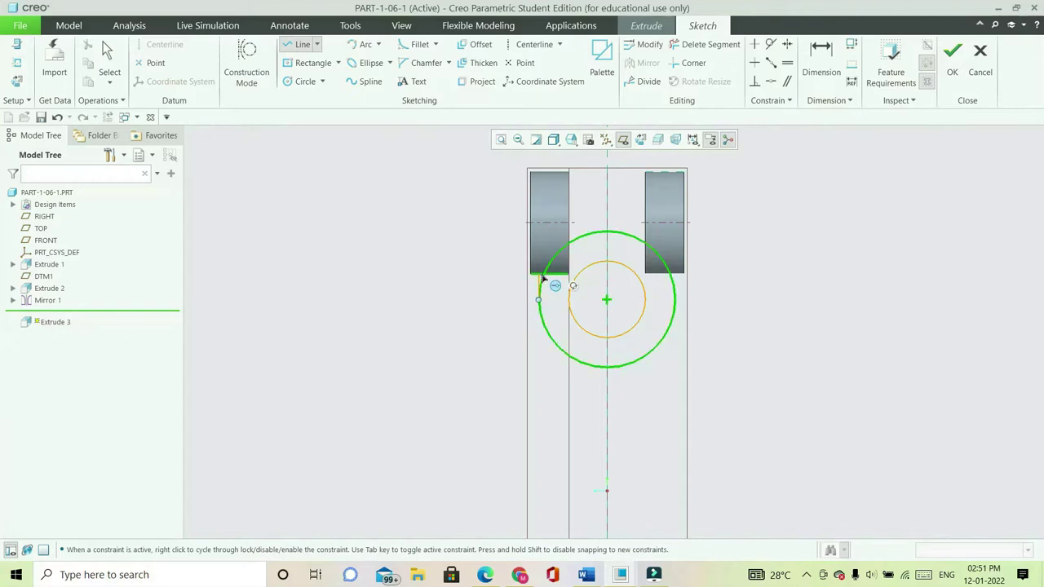
left_click(568, 224)
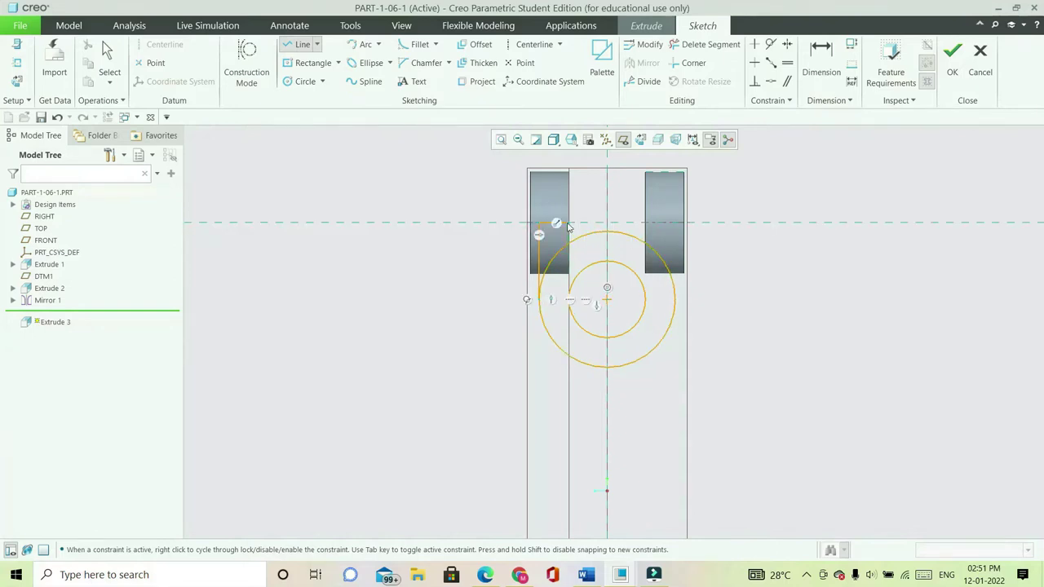
left_click(564, 300)
middle_click(549, 300)
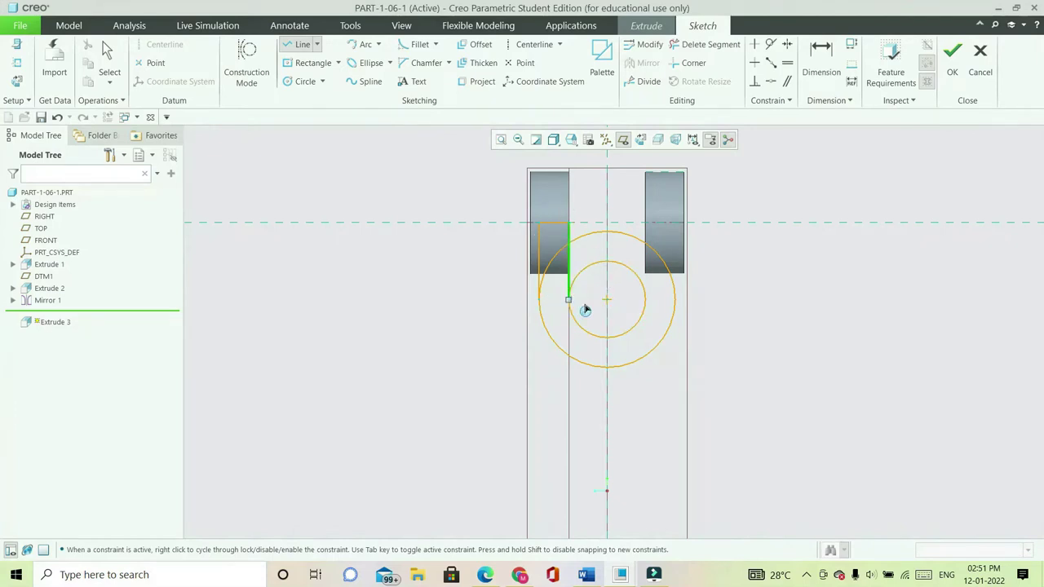
Draw connected lines from the outer circle's right quadrant up to the disc axis, across to the right disc's inner face, and down to the inner circle
left_click(675, 300)
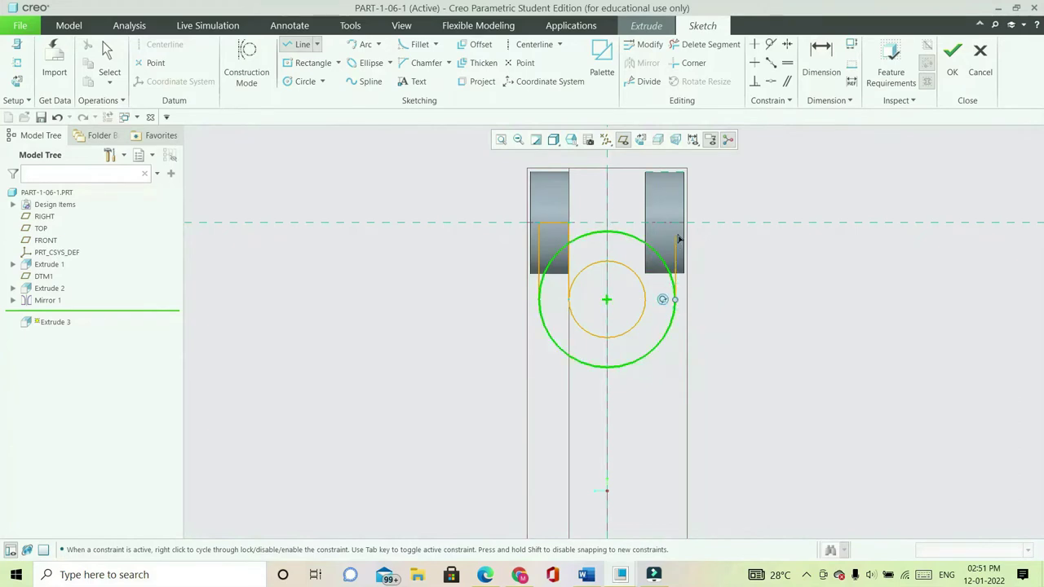
left_click(676, 223)
left_click(645, 222)
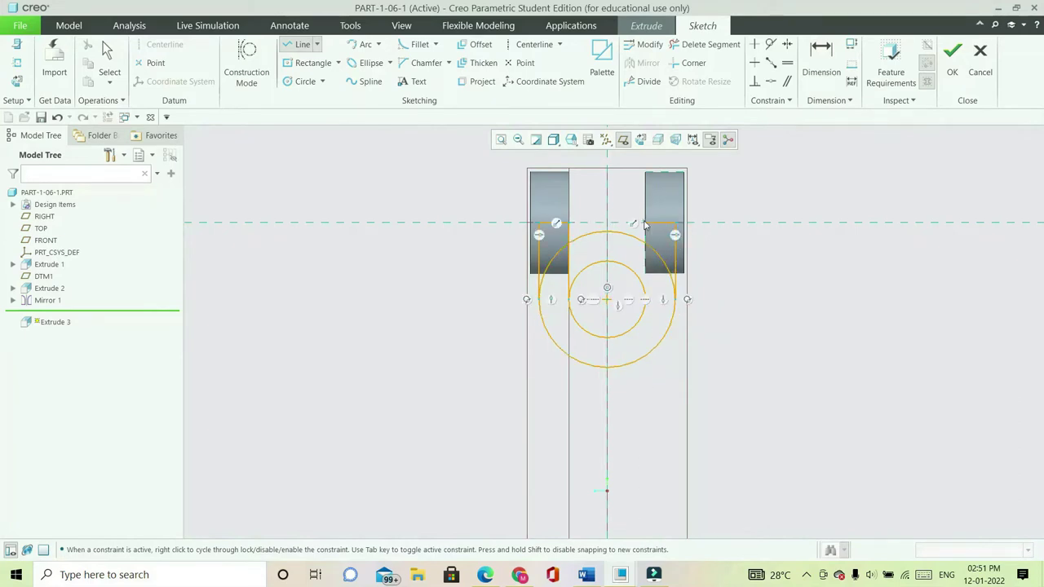
left_click(646, 299)
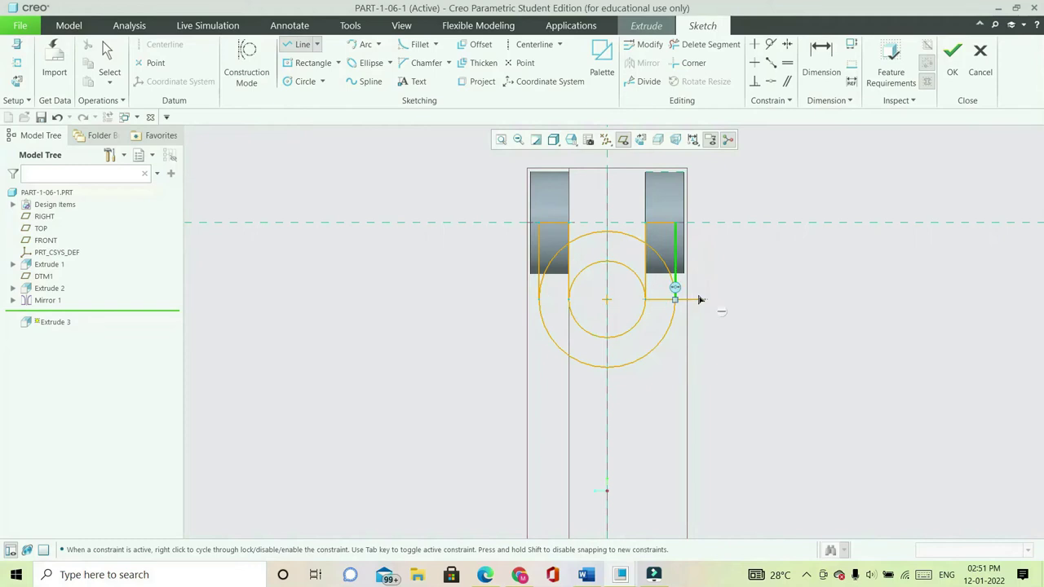
middle_click(700, 298)
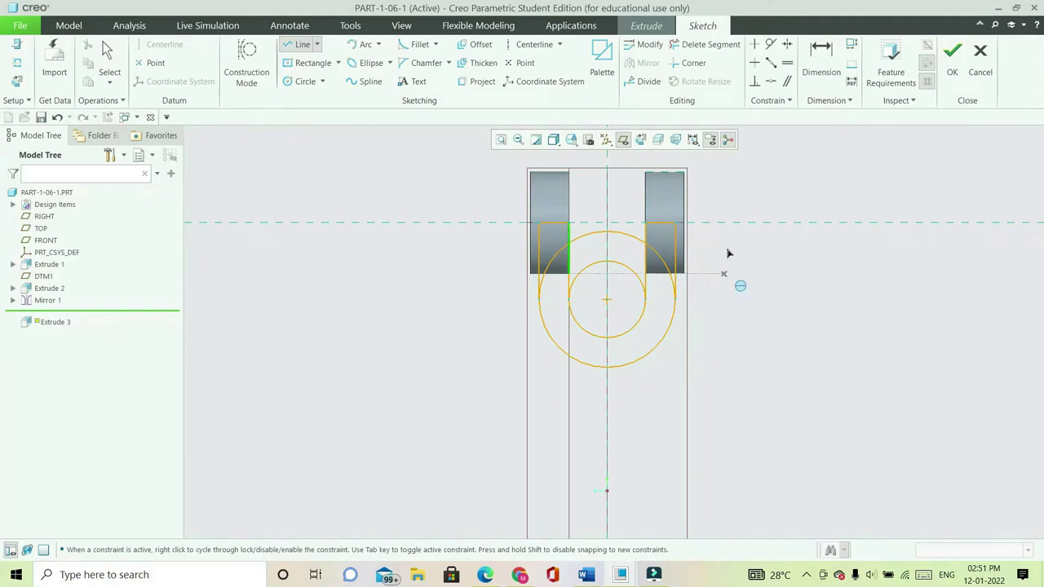
Trim the upper arcs of both circles to leave a closed U-shaped profile, and finish the sketch
left_click(725, 49)
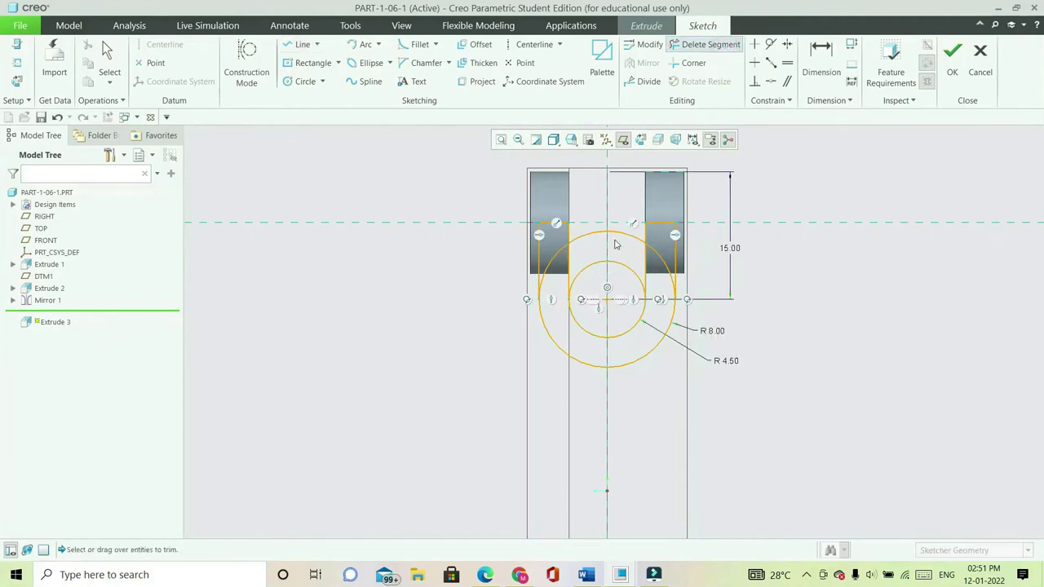
left_click_drag(626, 240, 624, 280)
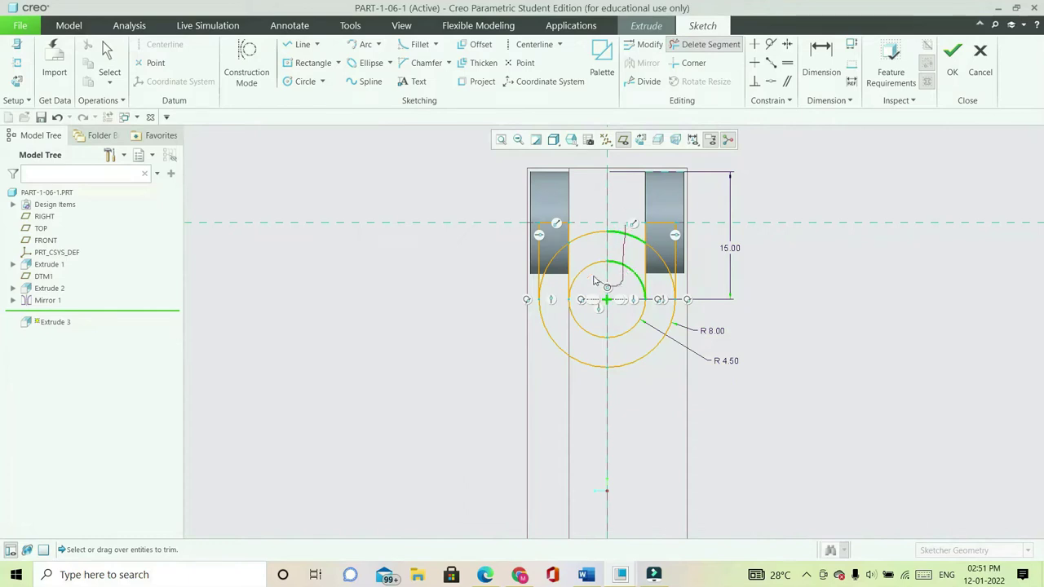
left_click_drag(584, 241, 584, 239)
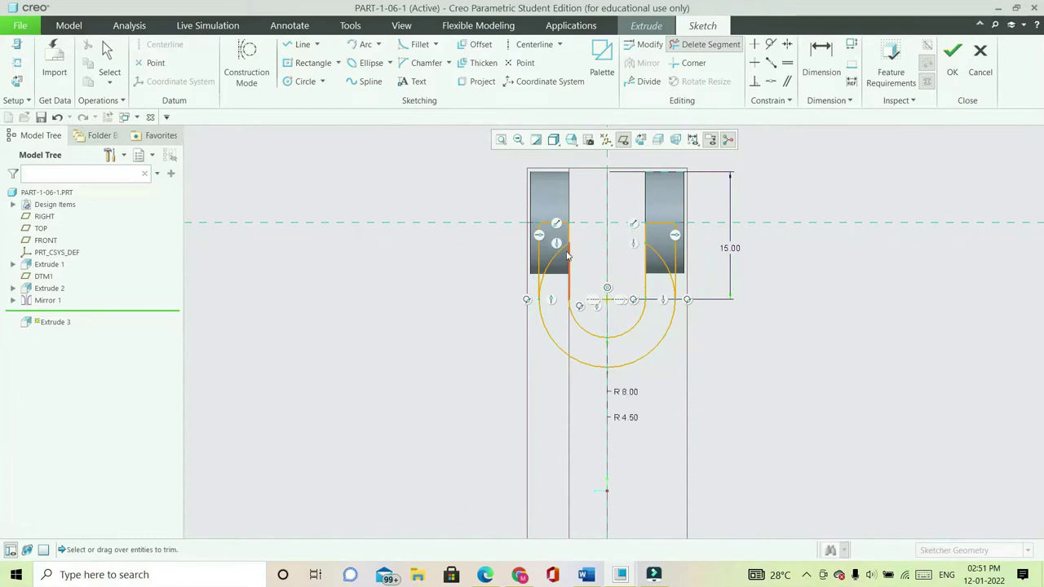
left_click_drag(660, 261, 713, 324)
middle_click(744, 340)
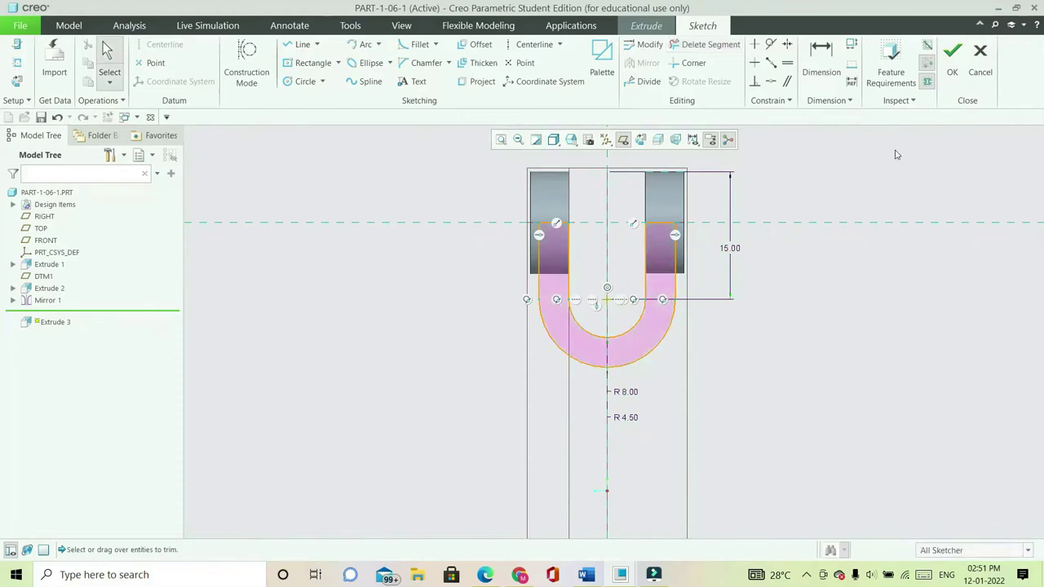
left_click(948, 75)
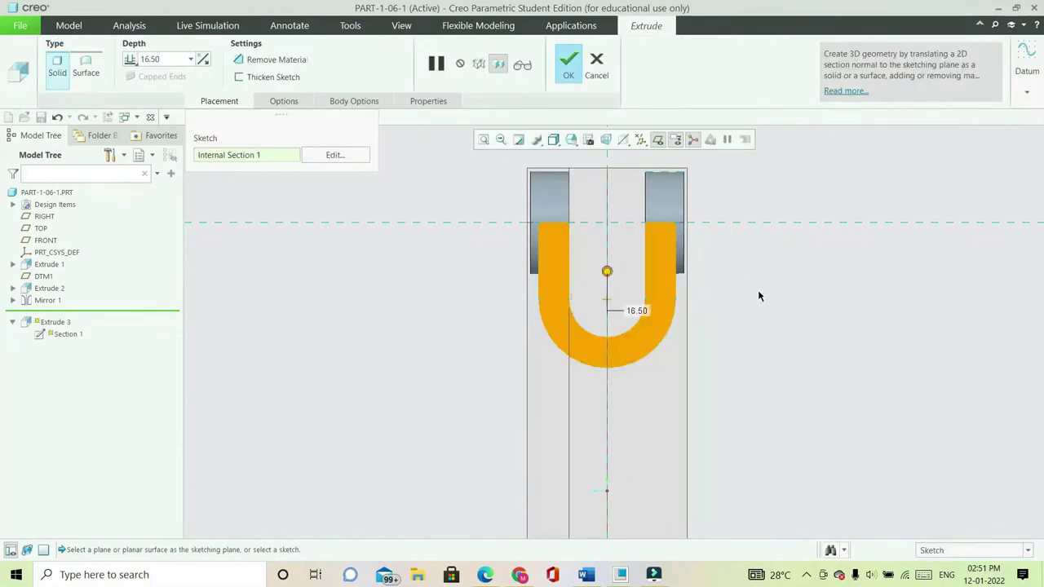
Set the U-profile extrusion to a symmetric depth of 9
middle_click_drag(732, 290, 693, 323)
left_click(130, 59)
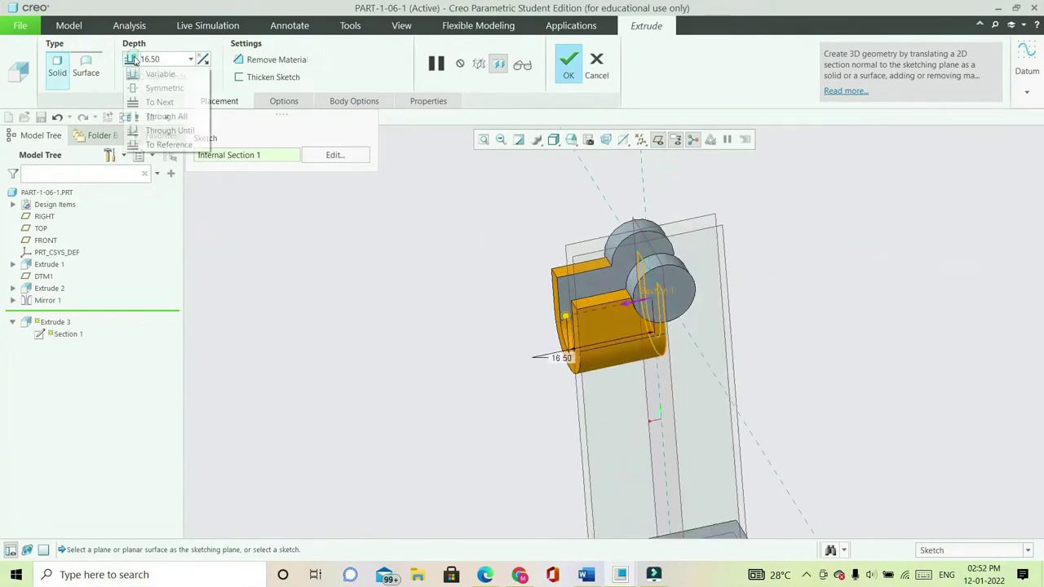
left_click(147, 84)
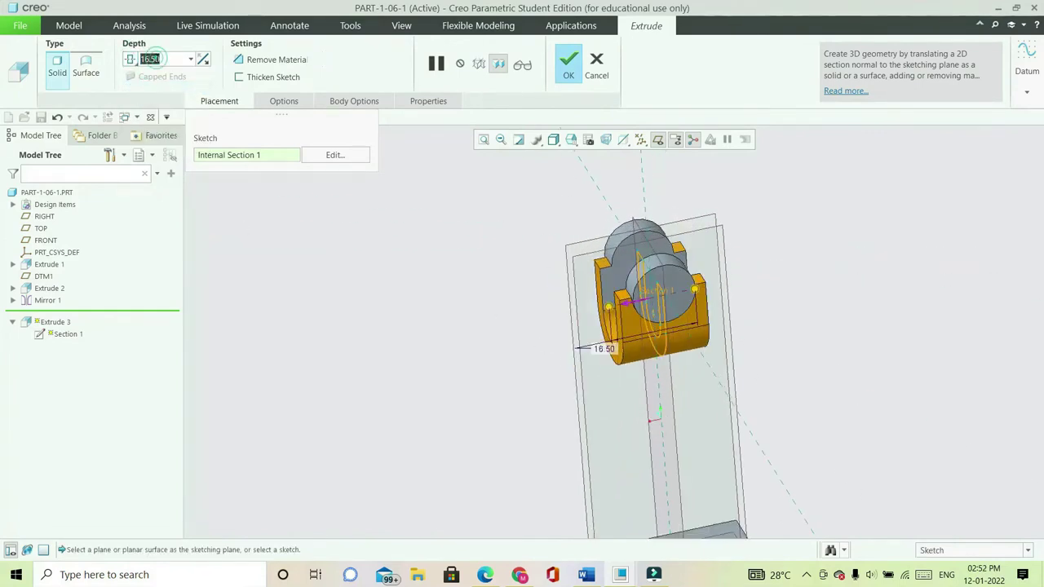
type("9")
key("Return")
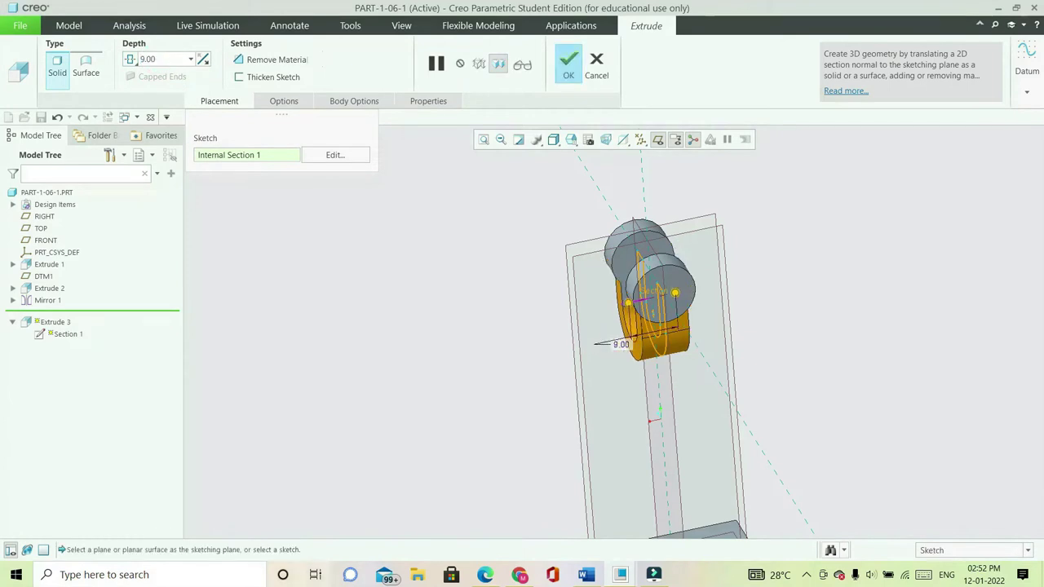
mouse_move(613, 399)
middle_mouse_down()
mouse_move(639, 380)
mouse_move(678, 377)
mouse_move(614, 373)
middle_mouse_up()
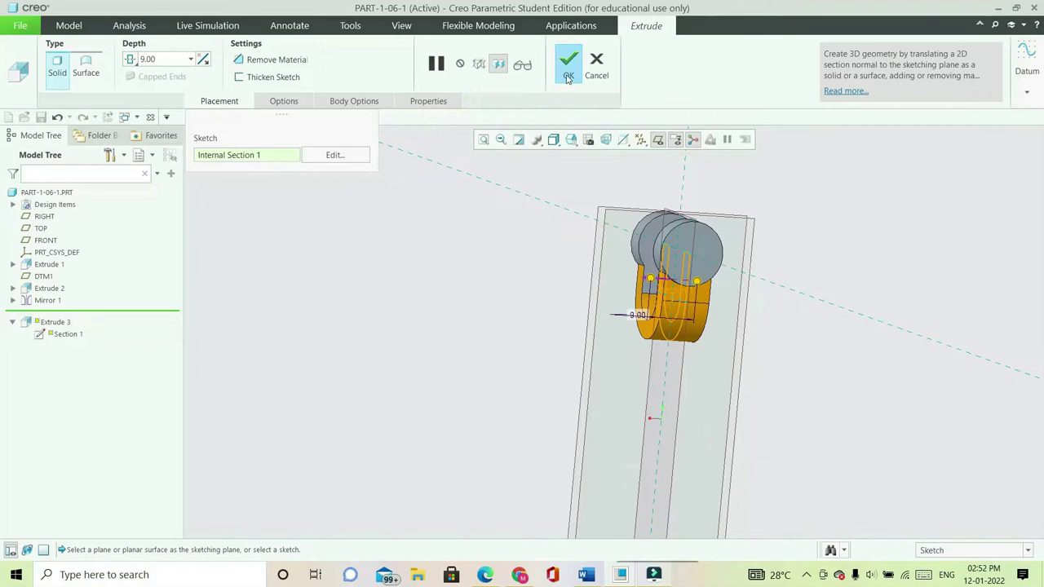
Reopen the extrusion's section and draw a horizontal line across the lower part of the outer arc, ending on the arc at both sides
left_click(335, 155)
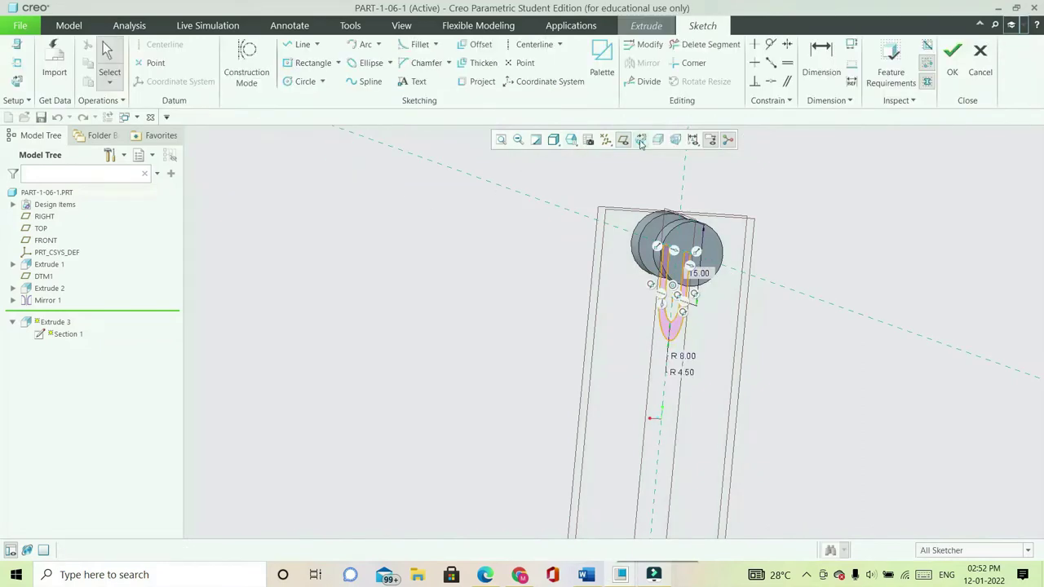
left_click(641, 140)
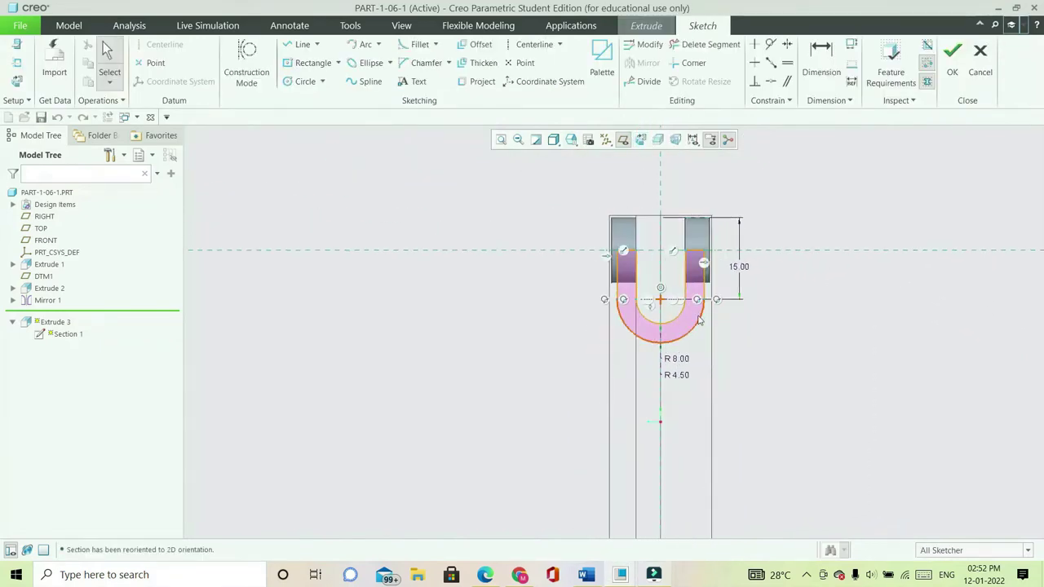
scroll(684, 341, "up", 2)
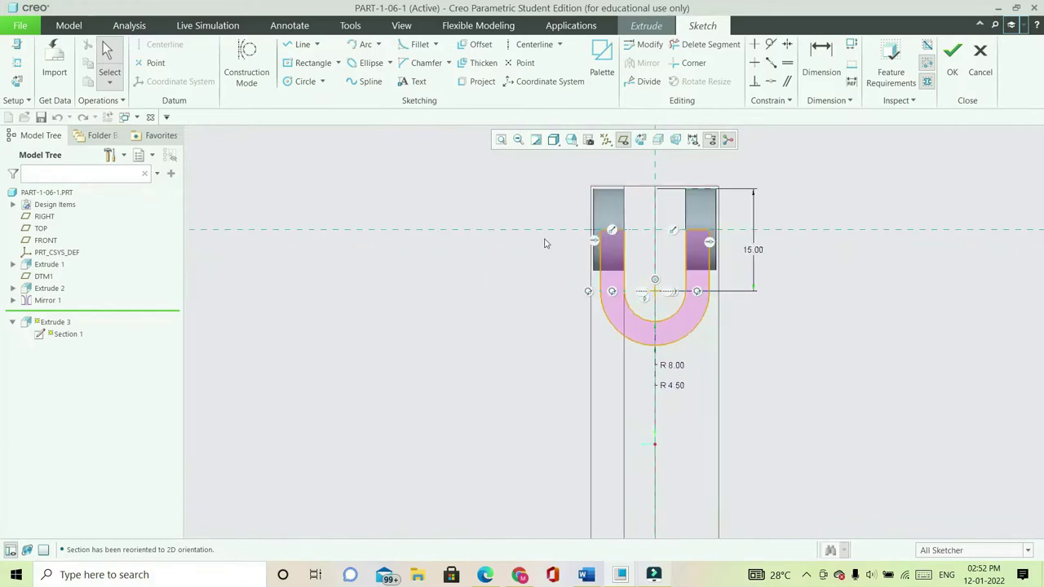
left_click(299, 44)
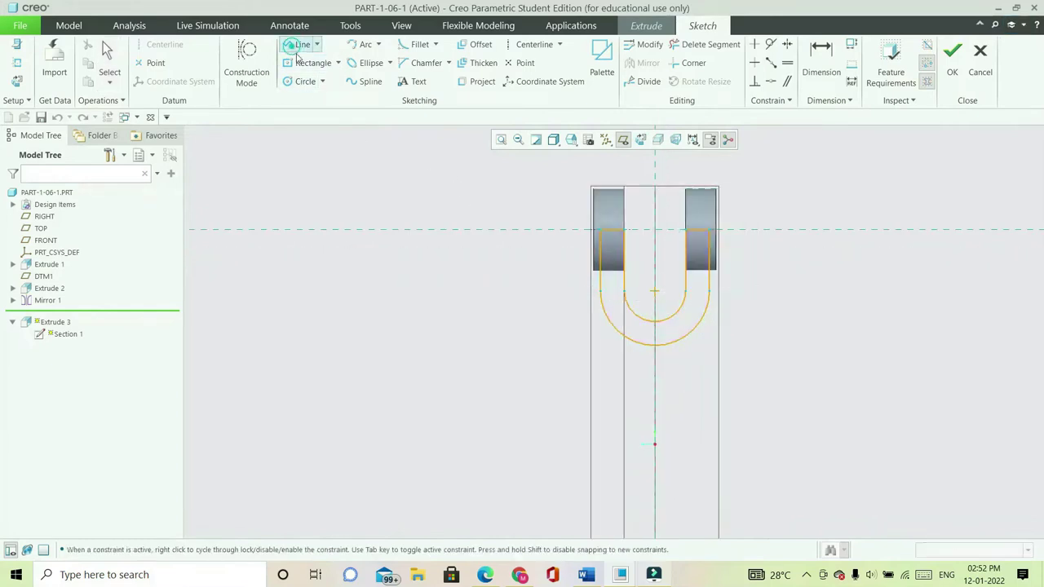
left_click(613, 328)
left_click(694, 327)
middle_click(699, 334)
middle_click(752, 328)
Dimension the horizontal line 9 below the lower edge of the discs
left_click(810, 76)
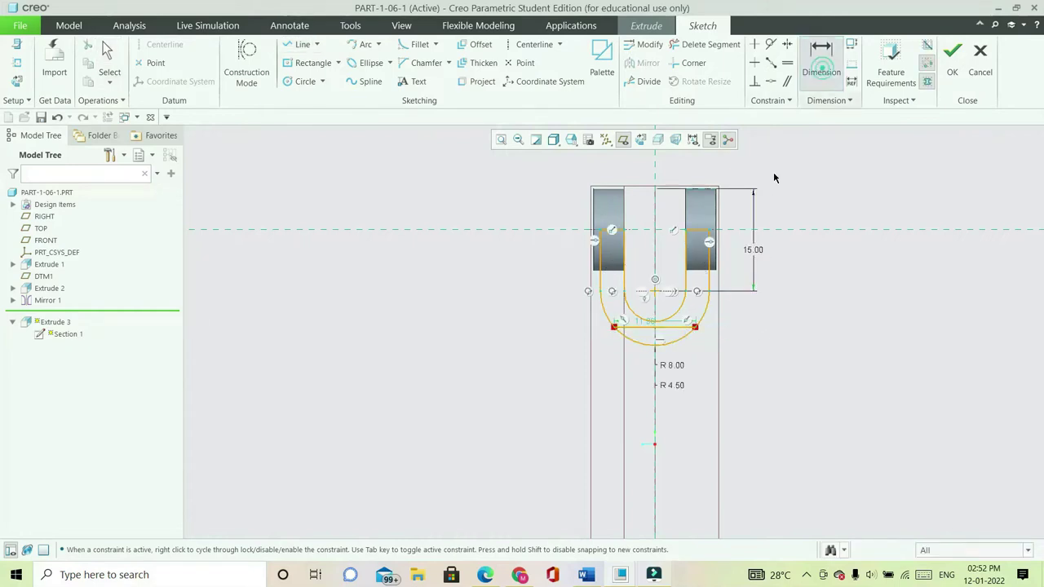
left_click(675, 326)
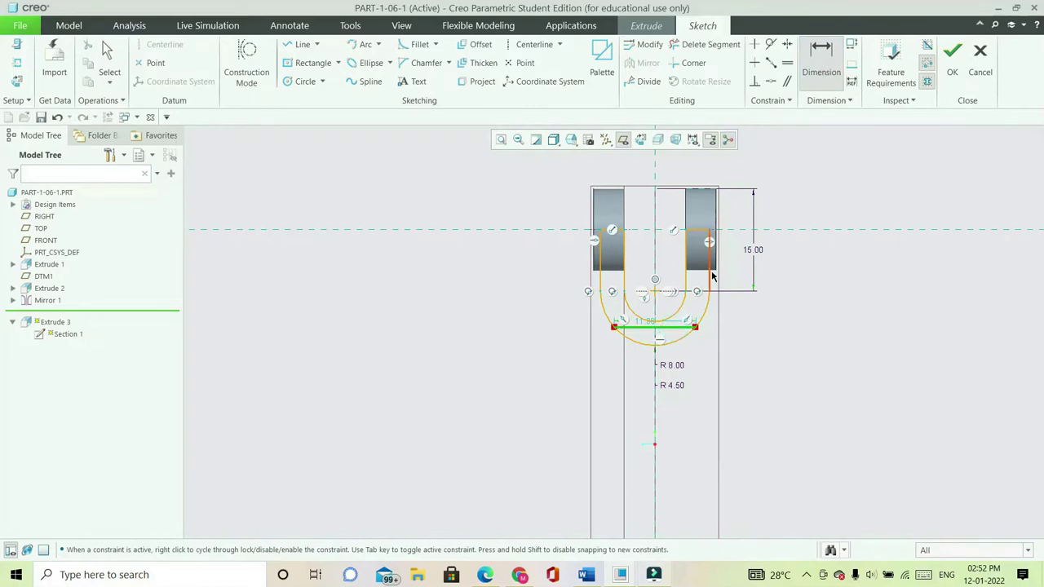
middle_click(738, 308)
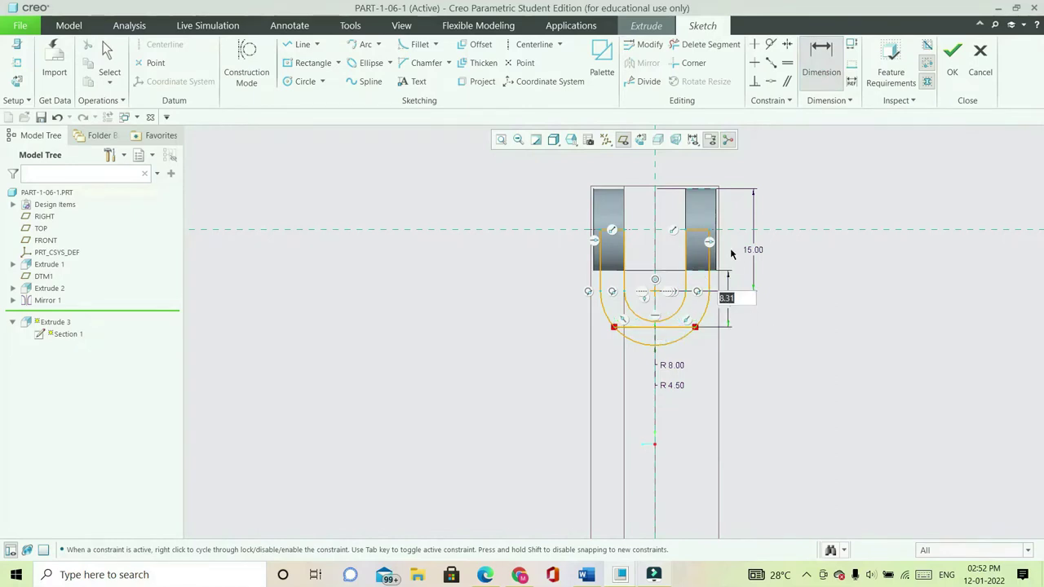
type("9")
key("Return")
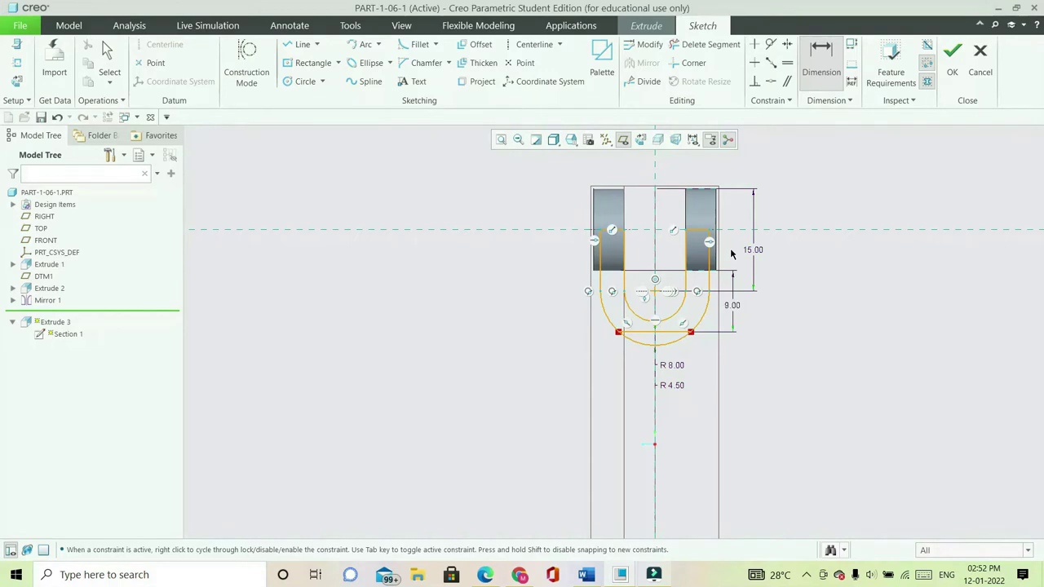
Trim away the outer arc below the horizontal line, finish the sketch and complete the extrusion
left_click(703, 44)
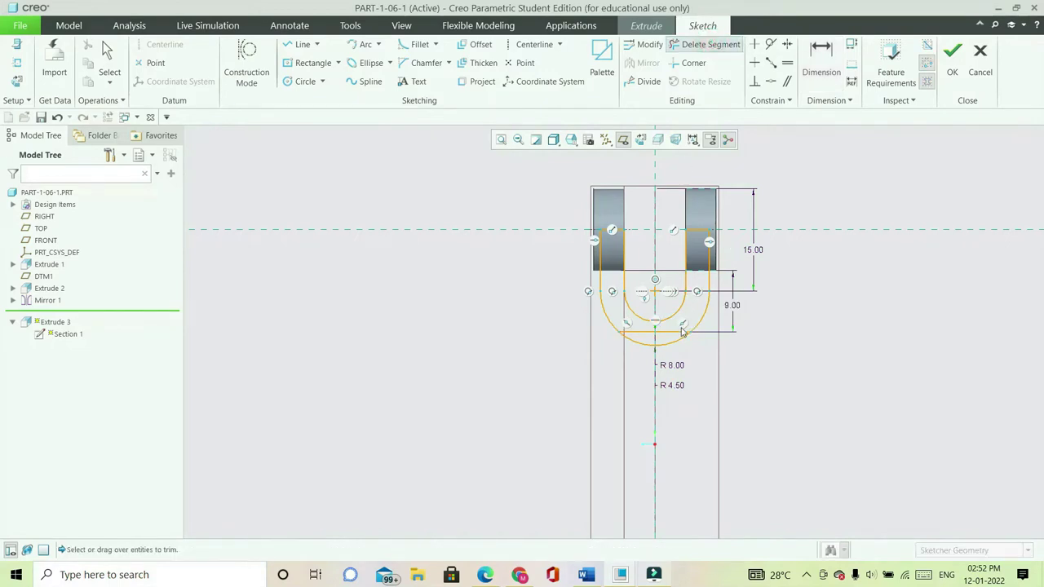
left_click(675, 358)
left_click(649, 347)
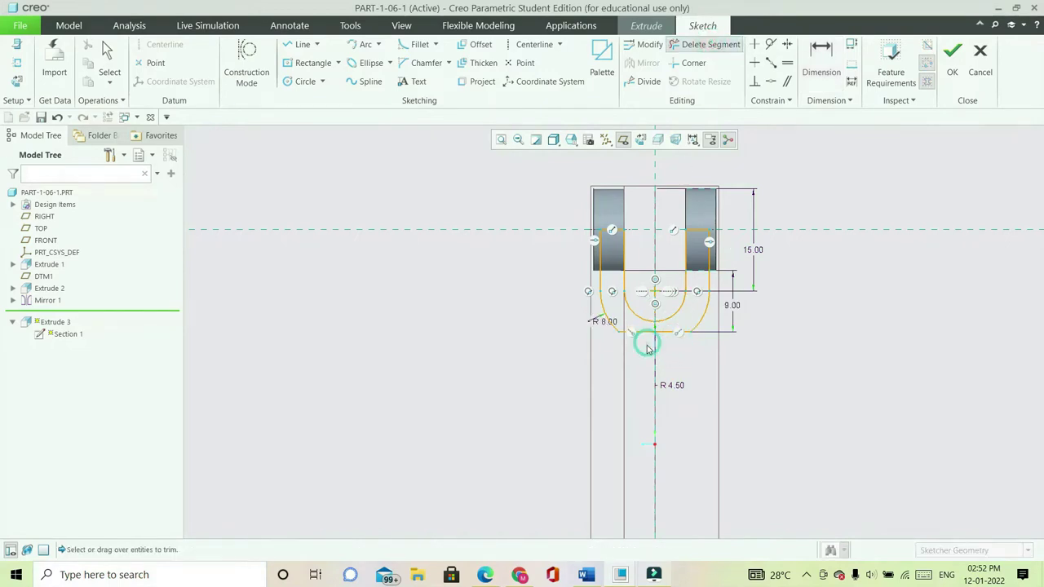
left_click(951, 55)
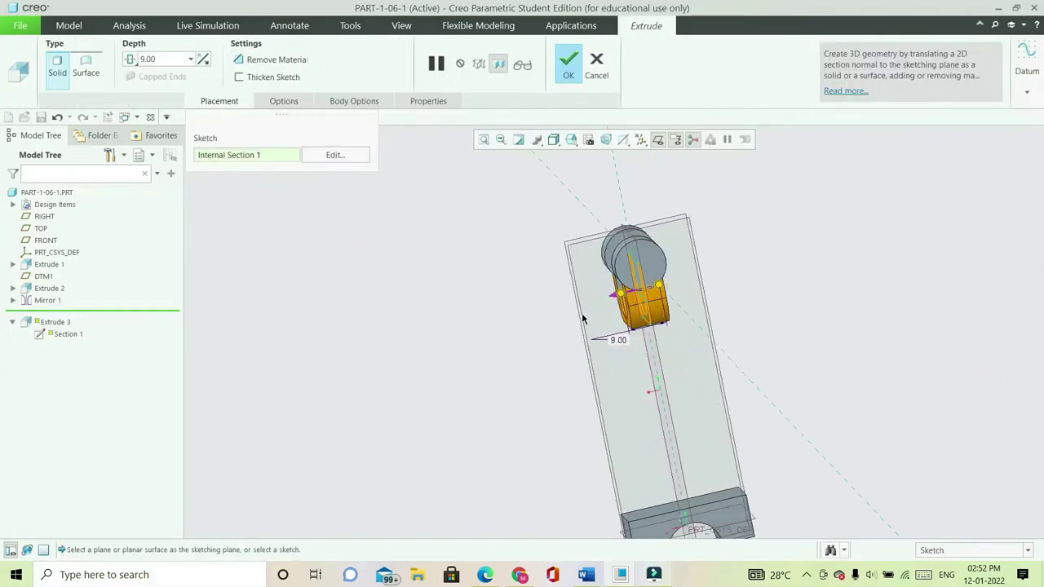
left_click(569, 65)
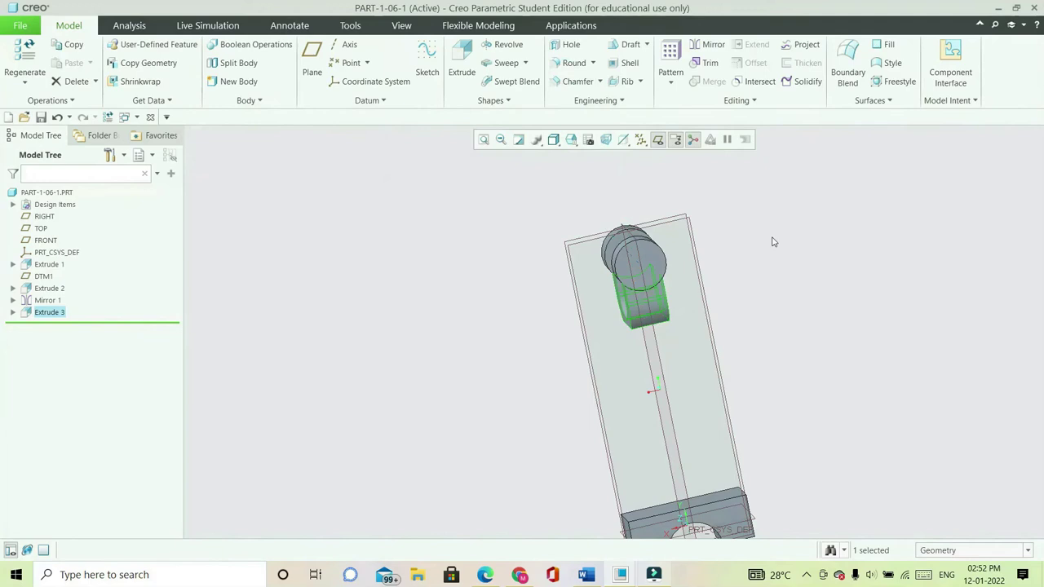
key("ctrl+d")
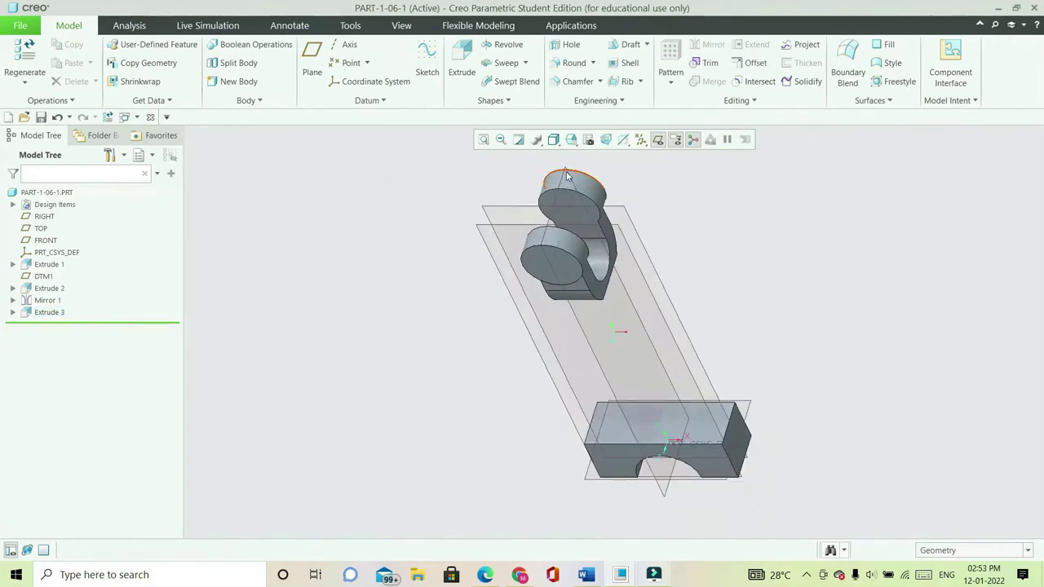
Place a simple hole on the front disc's flat face, using the disc axis A_1 and the RIGHT plane as offset references
left_click(565, 46)
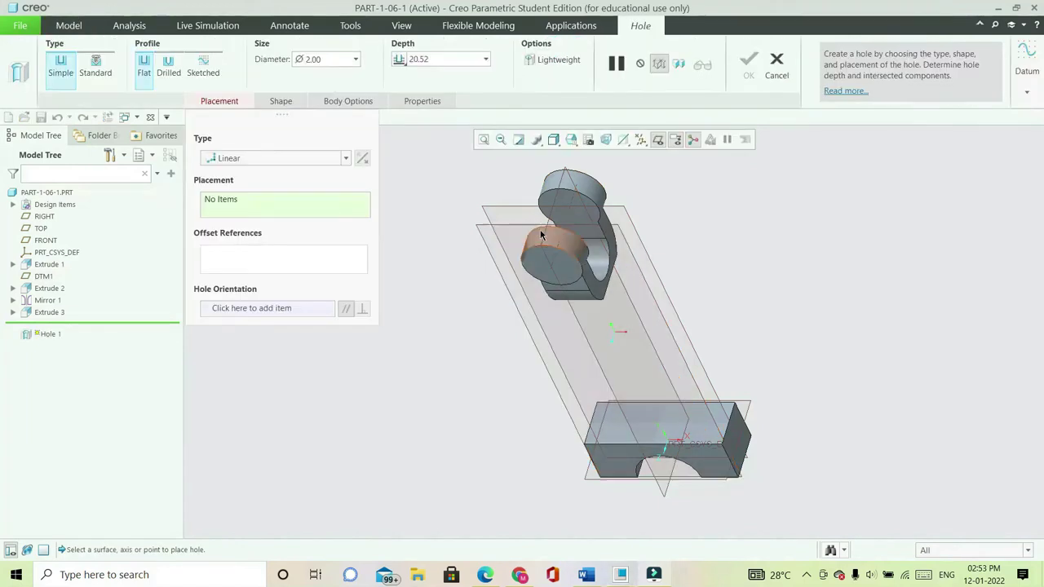
scroll(571, 261, "down", 5)
left_click(590, 310)
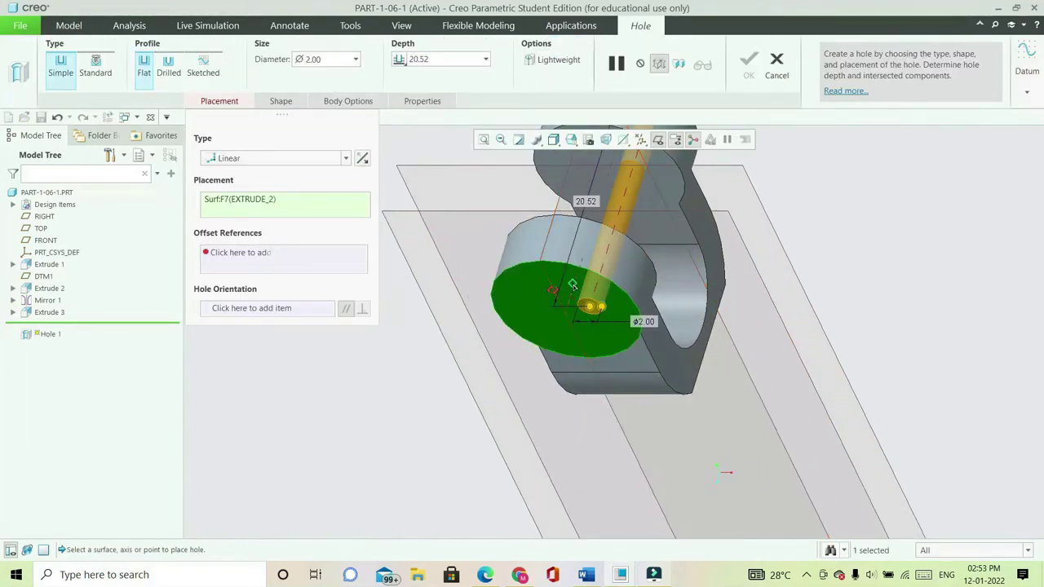
left_click_drag(573, 284, 555, 289)
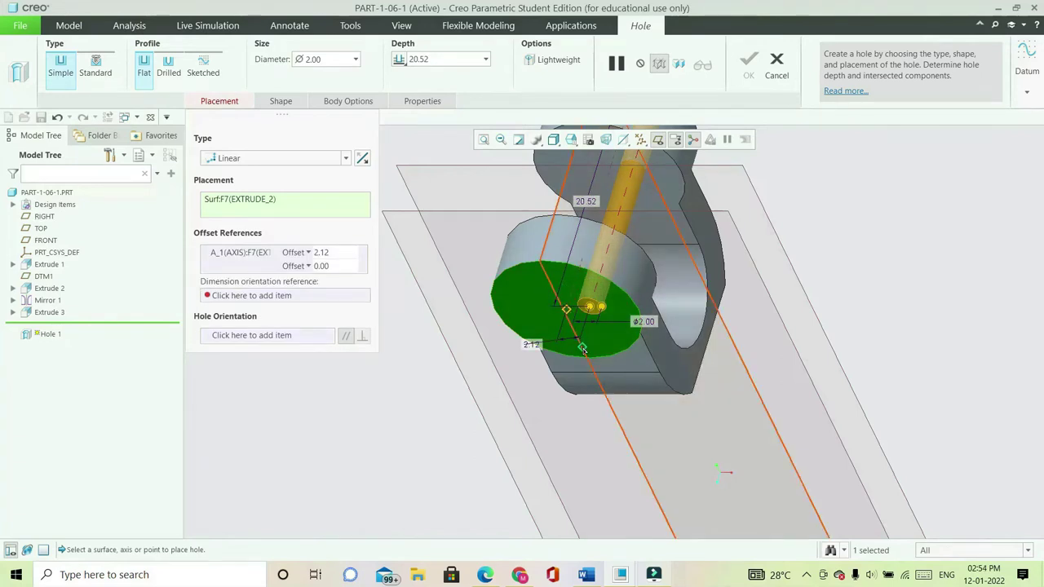
left_click_drag(582, 347, 449, 315)
mouse_move(380, 314)
middle_mouse_down()
mouse_move(690, 297)
mouse_move(386, 315)
middle_mouse_up()
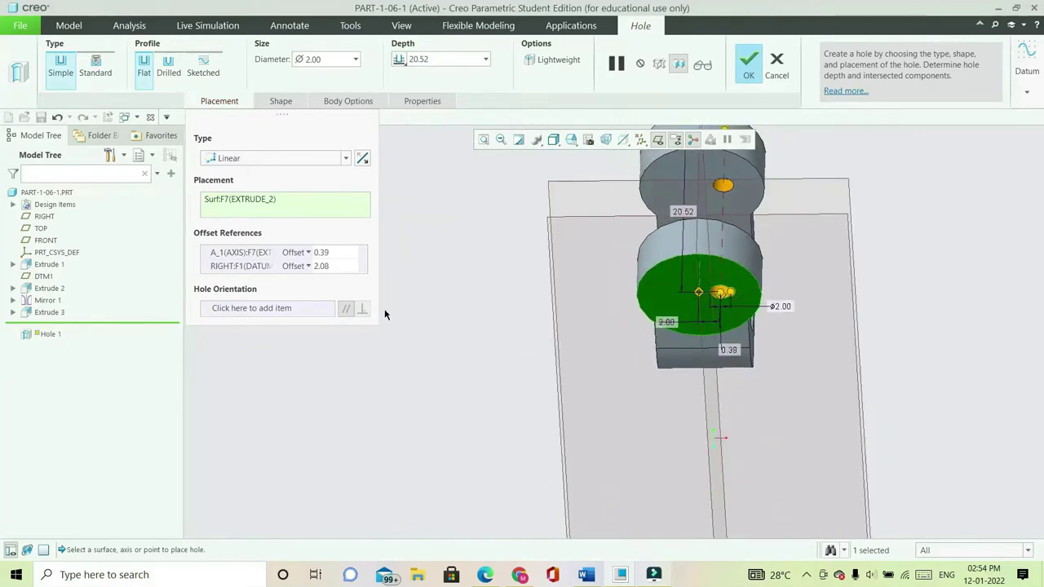
Set the hole's offsets from the RIGHT plane and the disc axis both to 0
left_click(323, 267)
type("0")
key("Return")
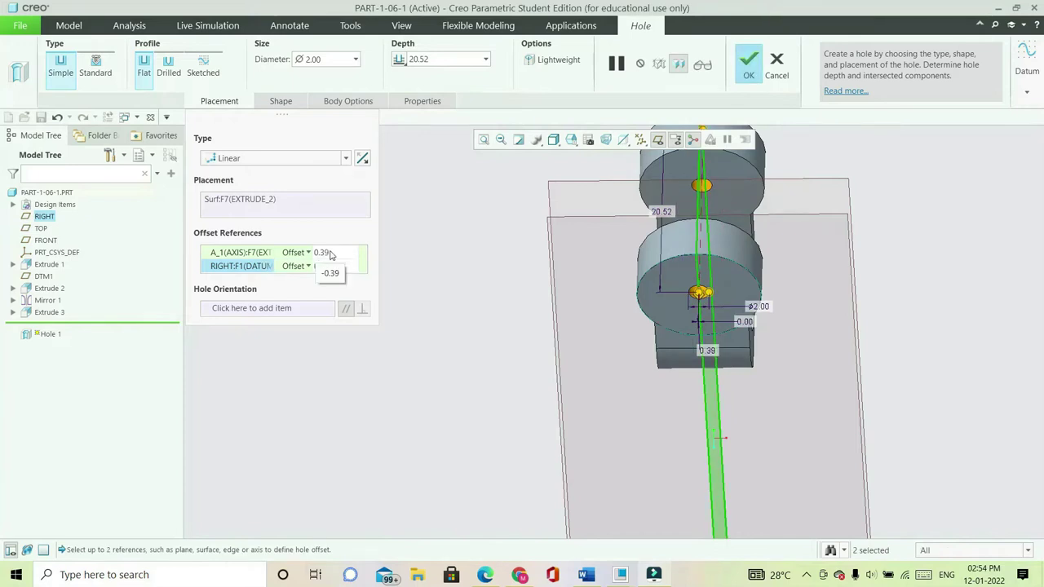
left_click(325, 253)
type("0")
key("Return")
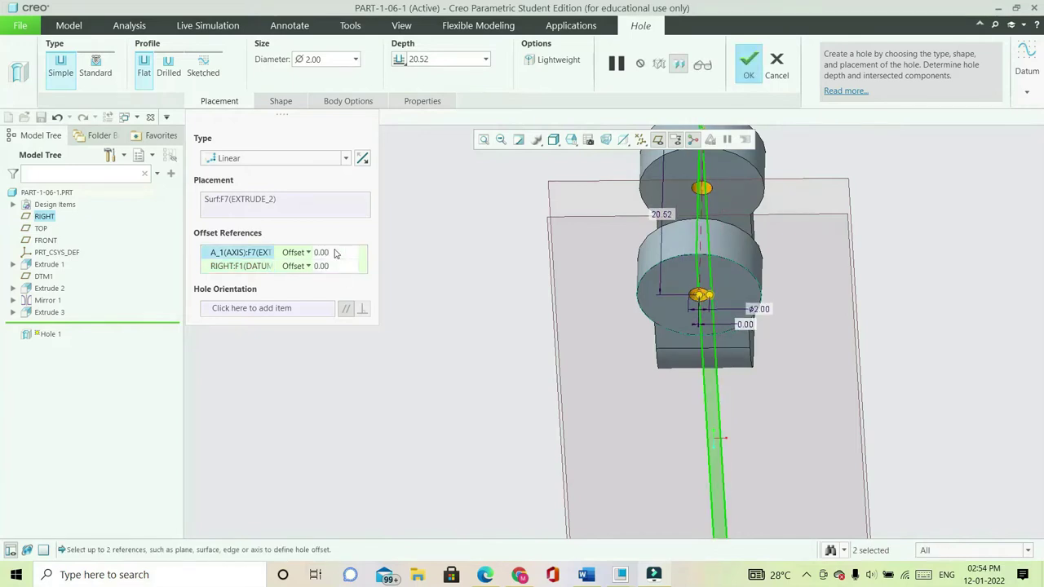
Set the hole's depth to run up to the inner flat face of the front disc
middle_click_drag(522, 302, 530, 245)
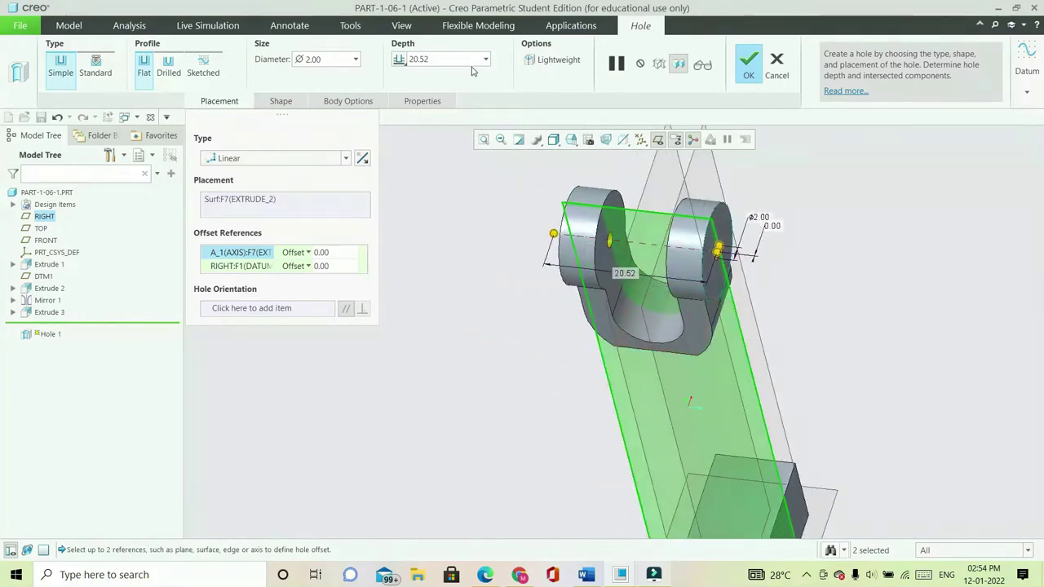
left_click(403, 64)
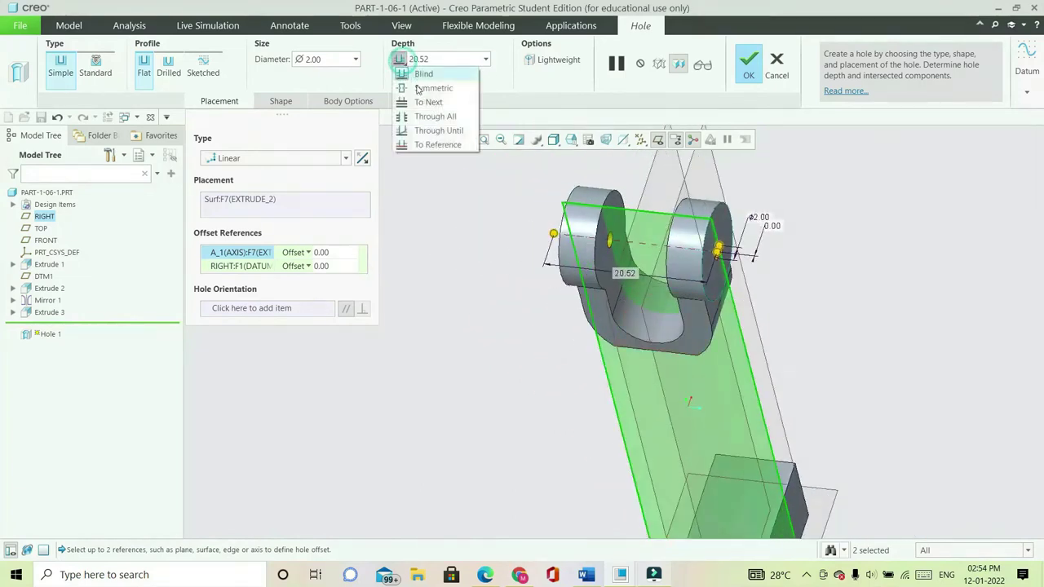
left_click(426, 144)
middle_click_drag(443, 189, 473, 201)
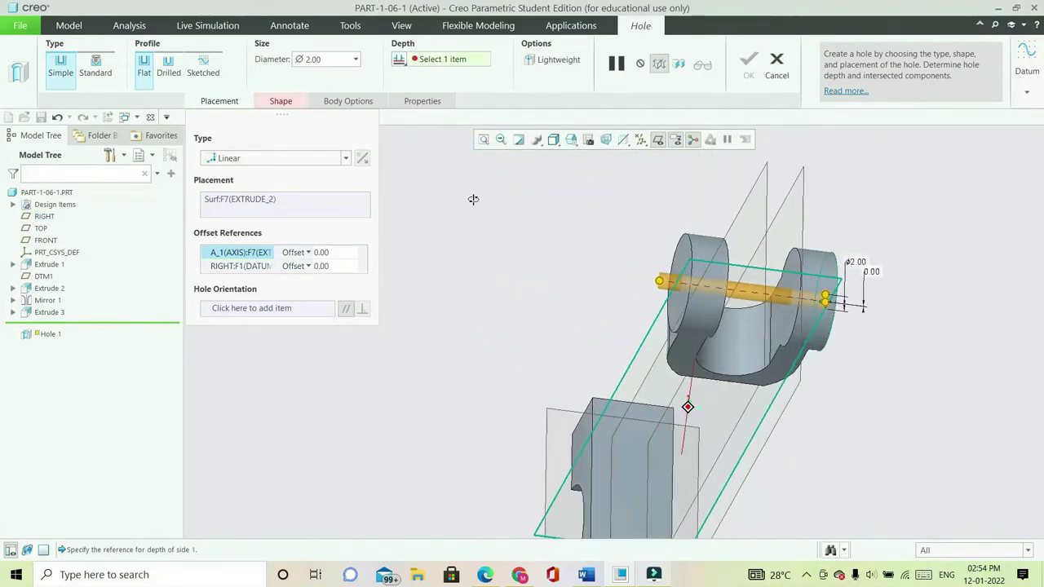
left_click(801, 273)
middle_click_drag(801, 273, 783, 334)
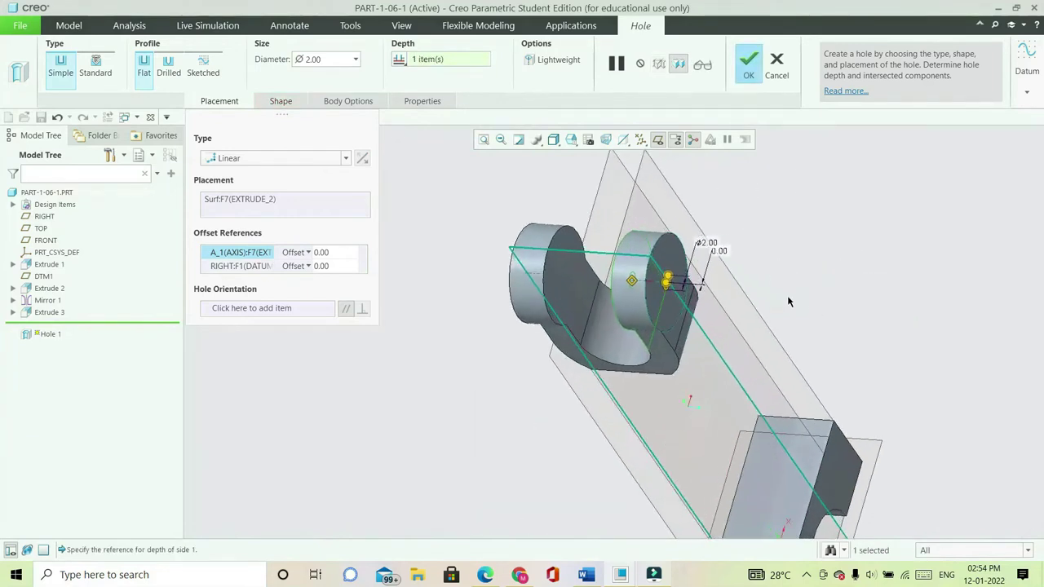
Change the hole to a standard tapped ISO hole with screw size M4x.35 and complete it
left_click(96, 67)
left_click(526, 77)
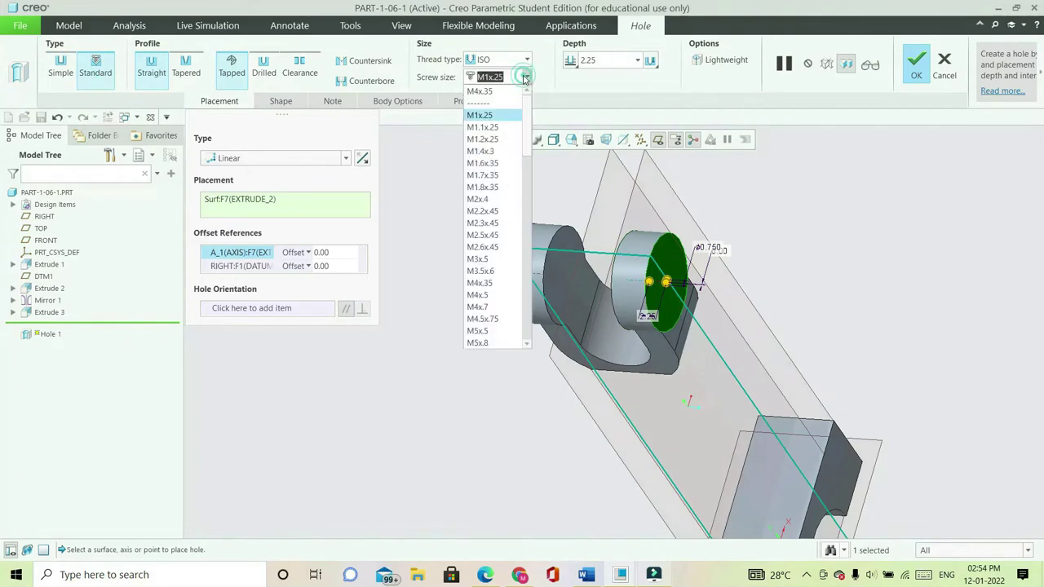
left_click(484, 283)
middle_click_drag(806, 272, 872, 214)
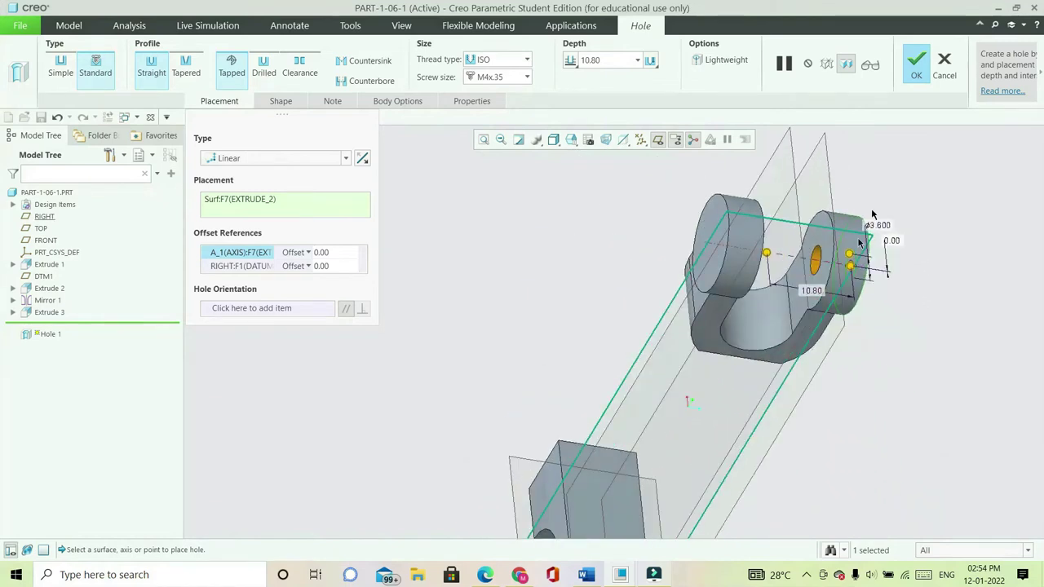
left_click(916, 73)
Start an extrusion sketch on the outer flat face of the opposite, unholed disc
middle_click_drag(690, 183, 723, 258)
left_click(774, 228)
scroll(500, 248, "up", 3)
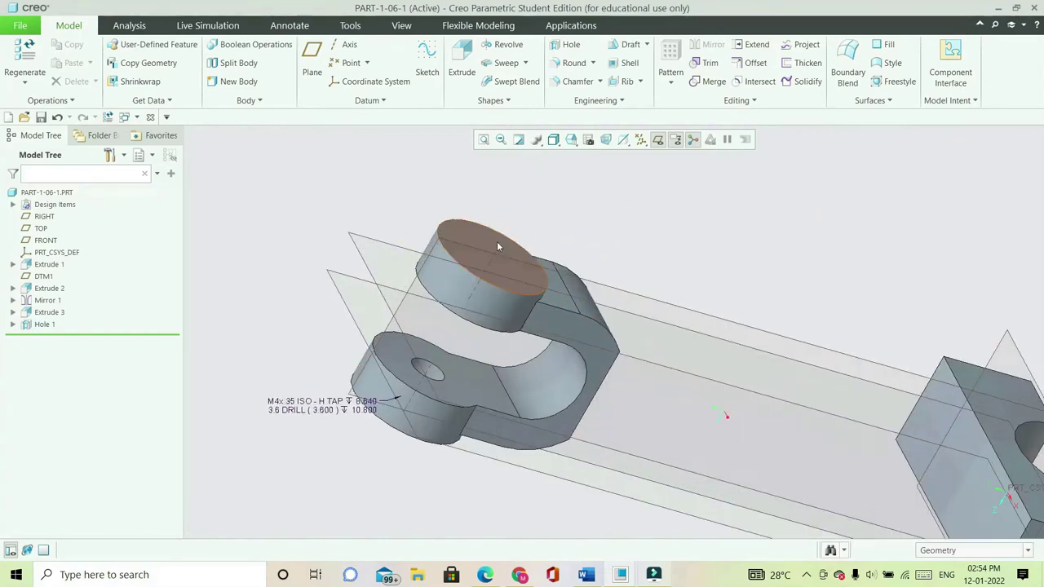
left_click(497, 246)
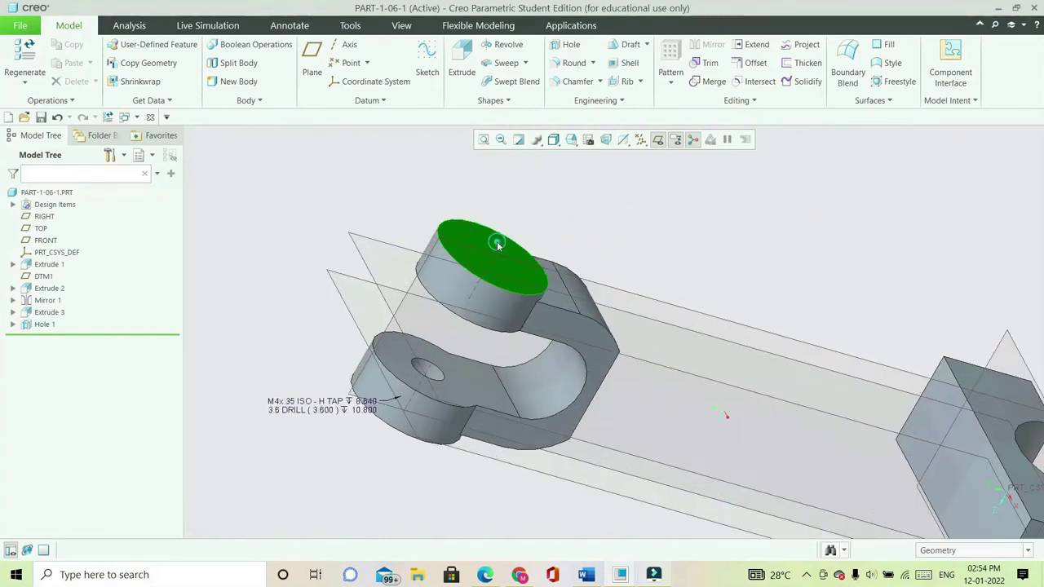
left_click(461, 65)
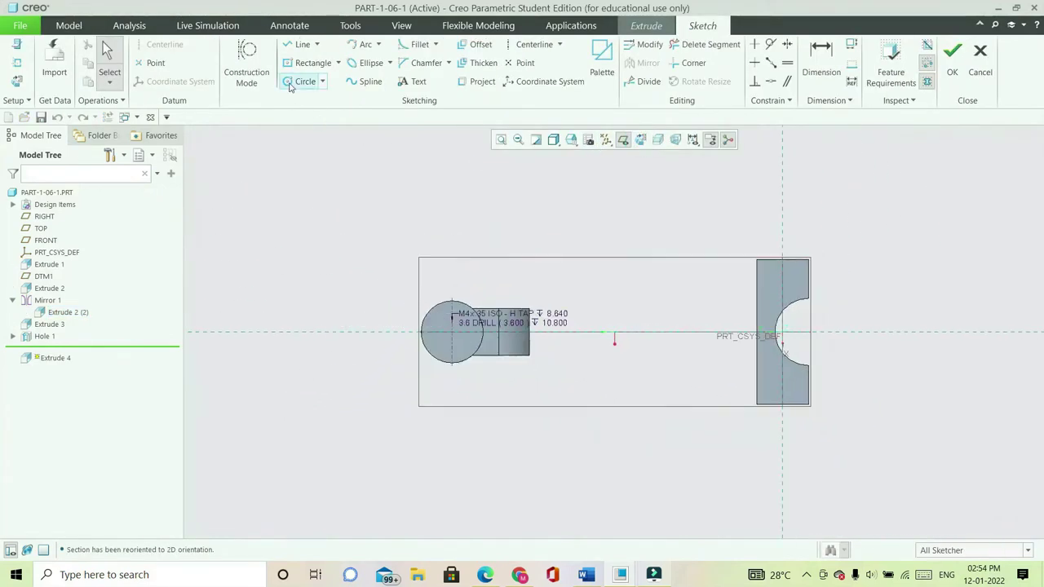
left_click(304, 82)
scroll(426, 312, "down", 5)
left_click(452, 331)
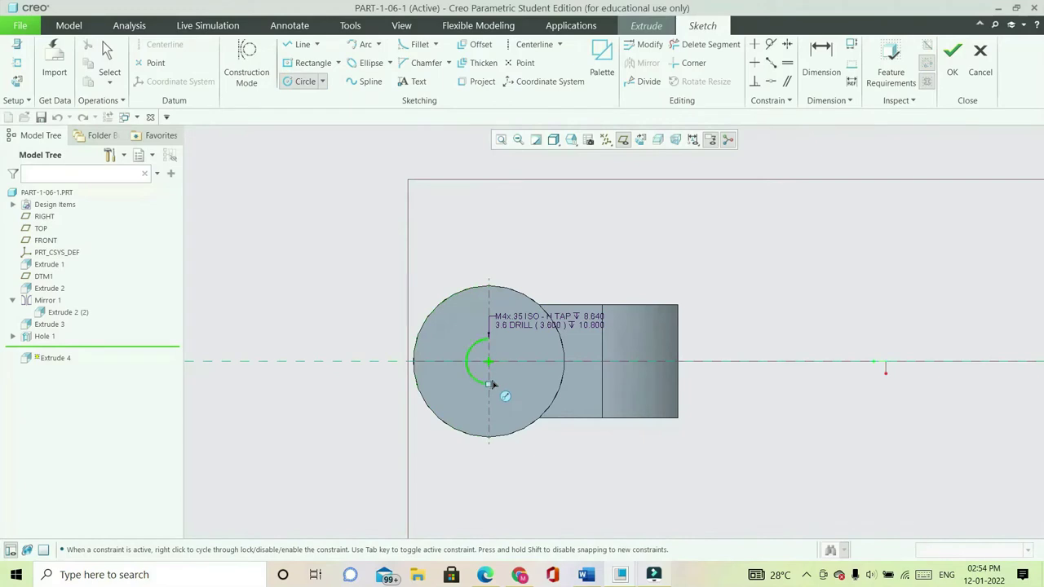
Add the disc's circular edge as a sketch reference and sketch a concentric circle with diameter 6
left_click(16, 63)
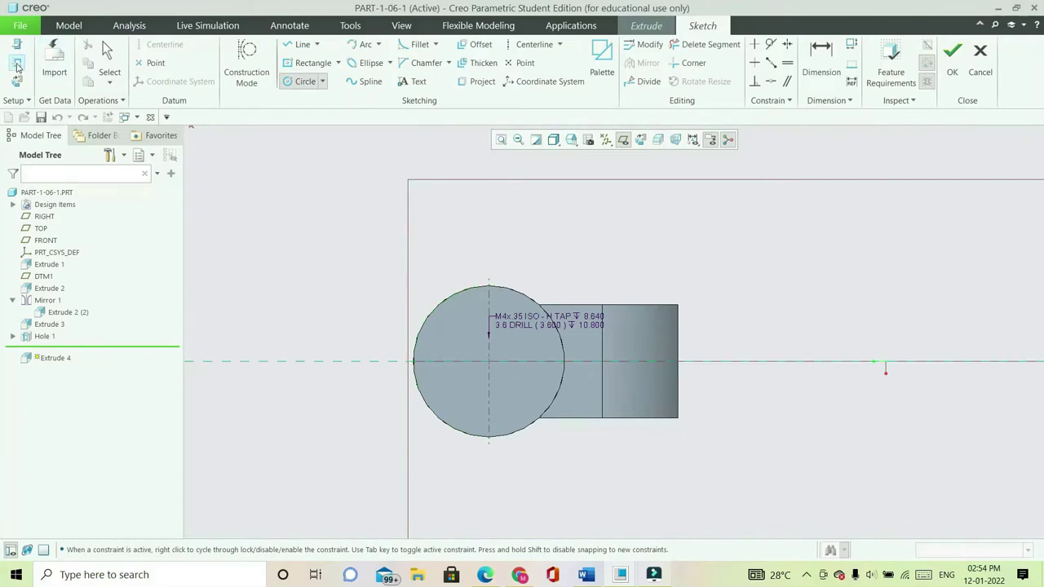
left_click(425, 318)
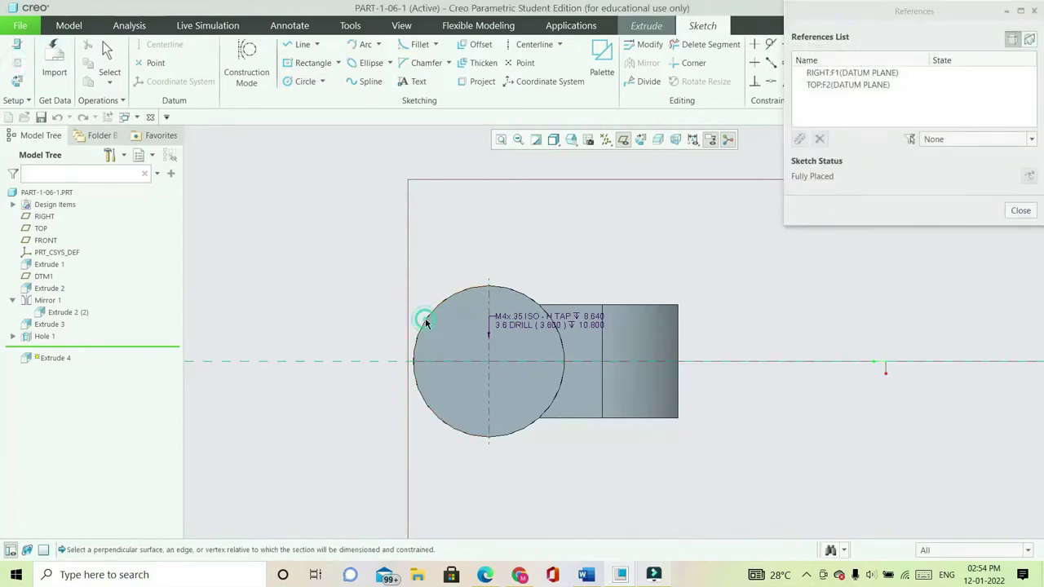
left_click(303, 81)
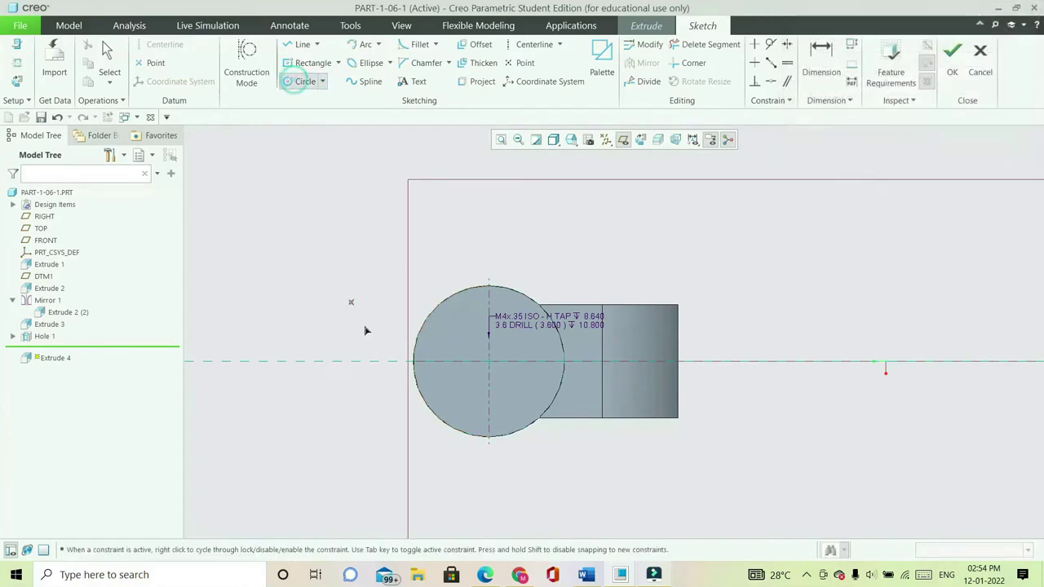
left_click(487, 361)
left_click(534, 361)
middle_click(501, 349)
double_click(430, 321)
type("5.5")
key("Return")
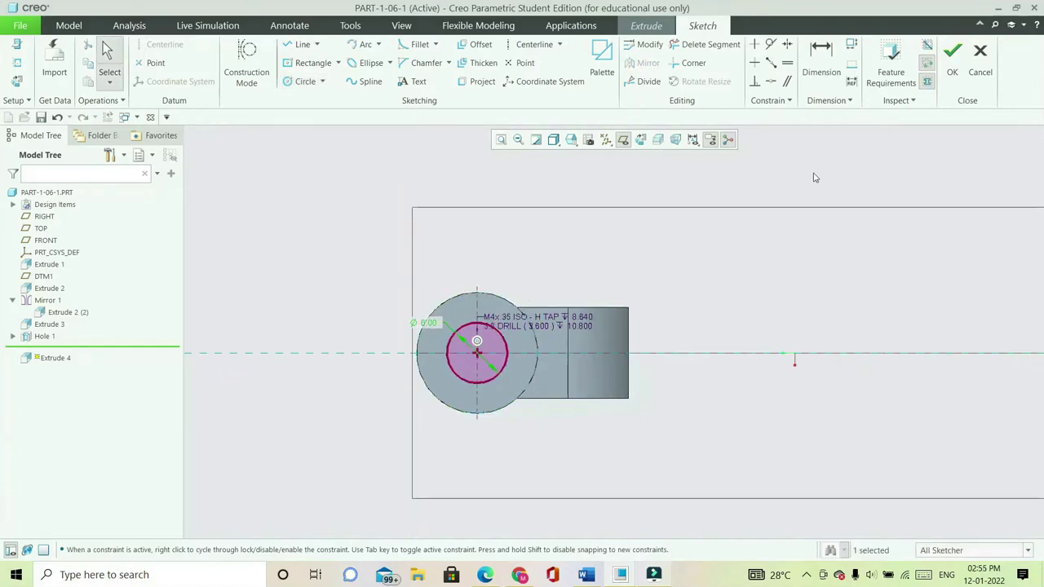
Finish the sketch and extrude the circle as a material-removing cut into the disc, up to its inner flat face
left_click(952, 55)
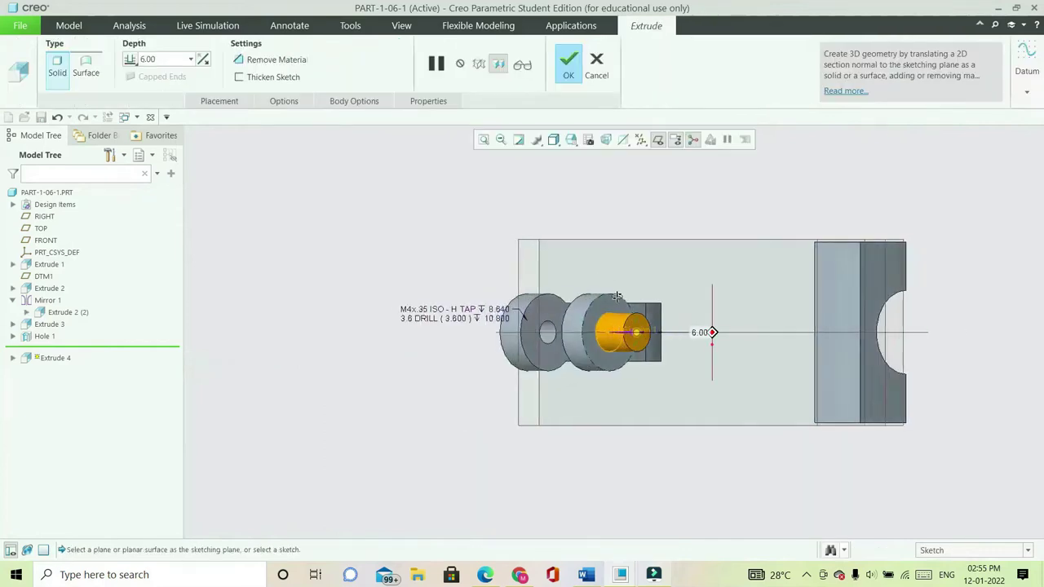
left_click(205, 62)
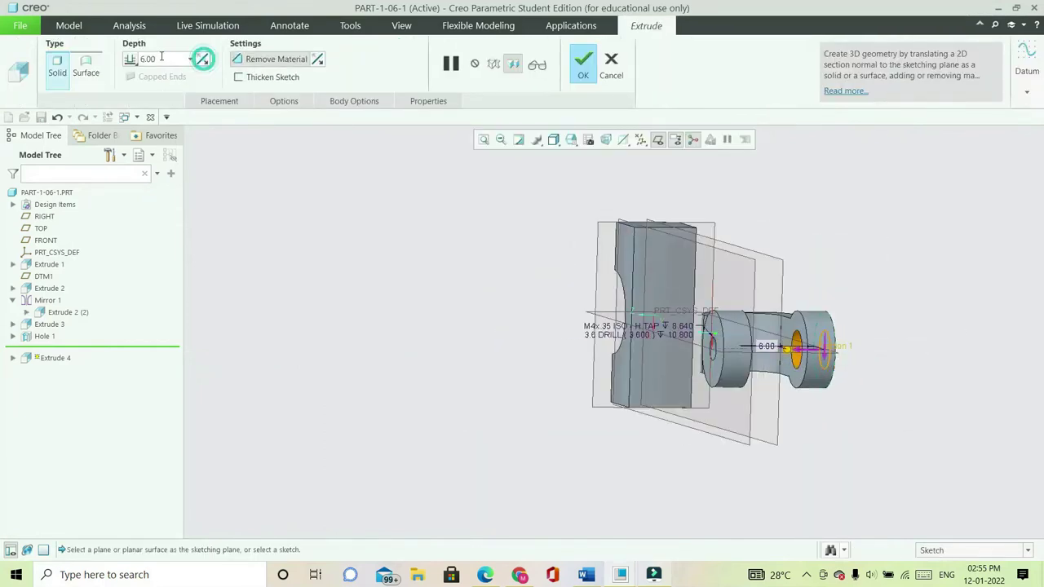
left_click(132, 60)
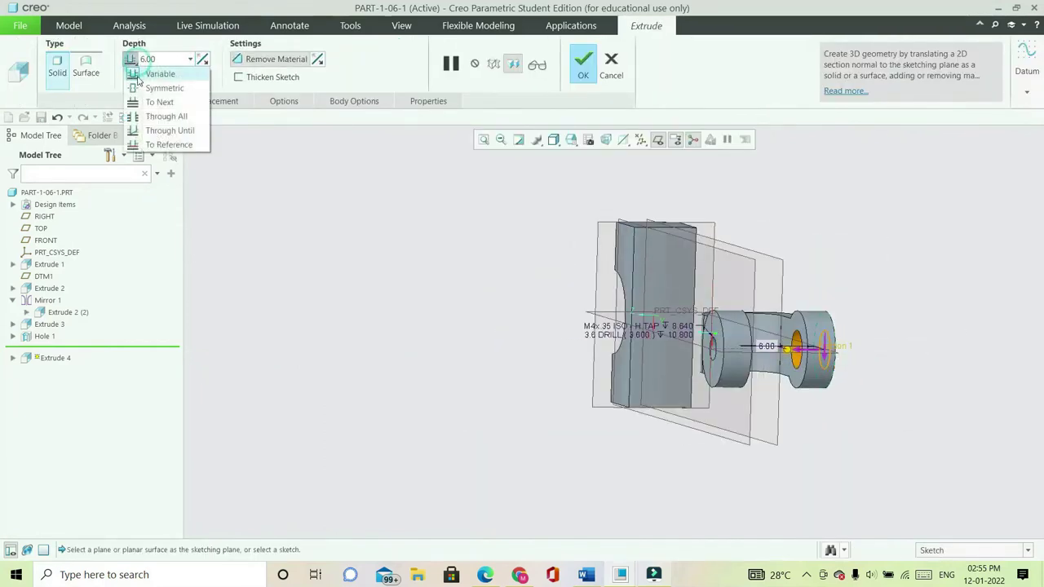
left_click(167, 144)
left_click(804, 325)
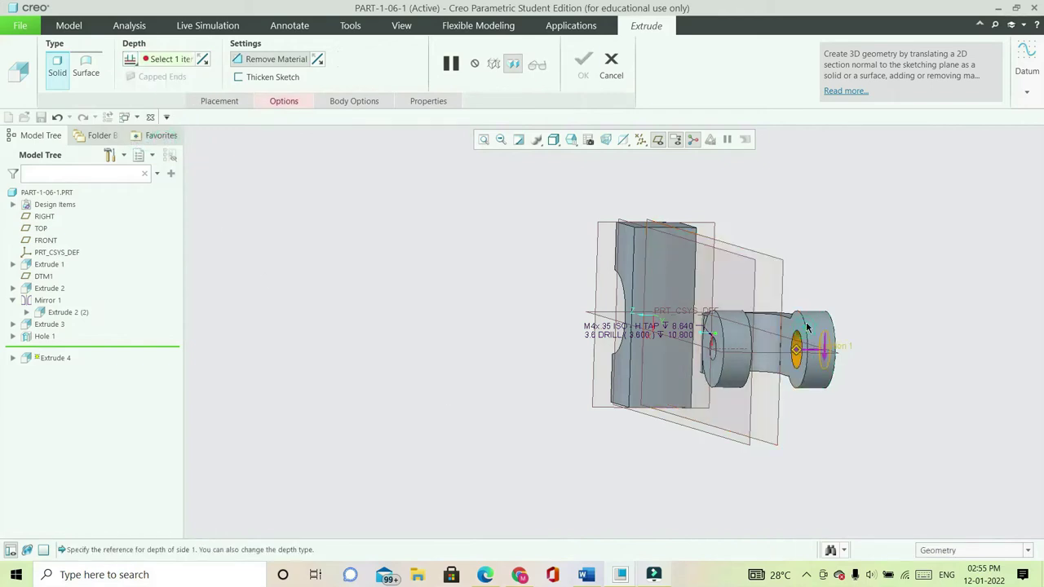
mouse_move(936, 333)
middle_mouse_down()
mouse_move(967, 327)
mouse_move(874, 285)
middle_mouse_up()
scroll(612, 345, "down", 3)
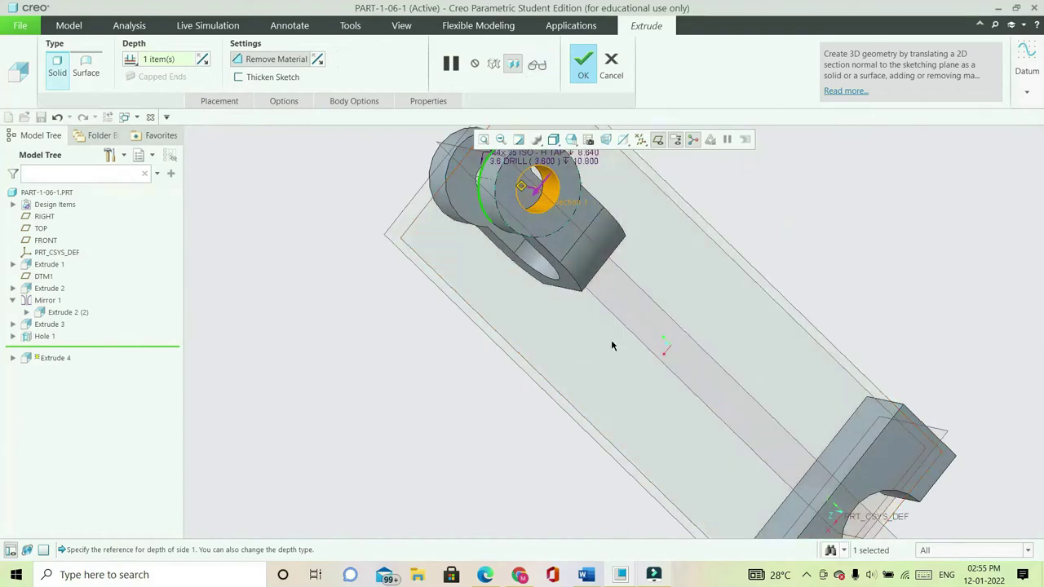
left_click(584, 65)
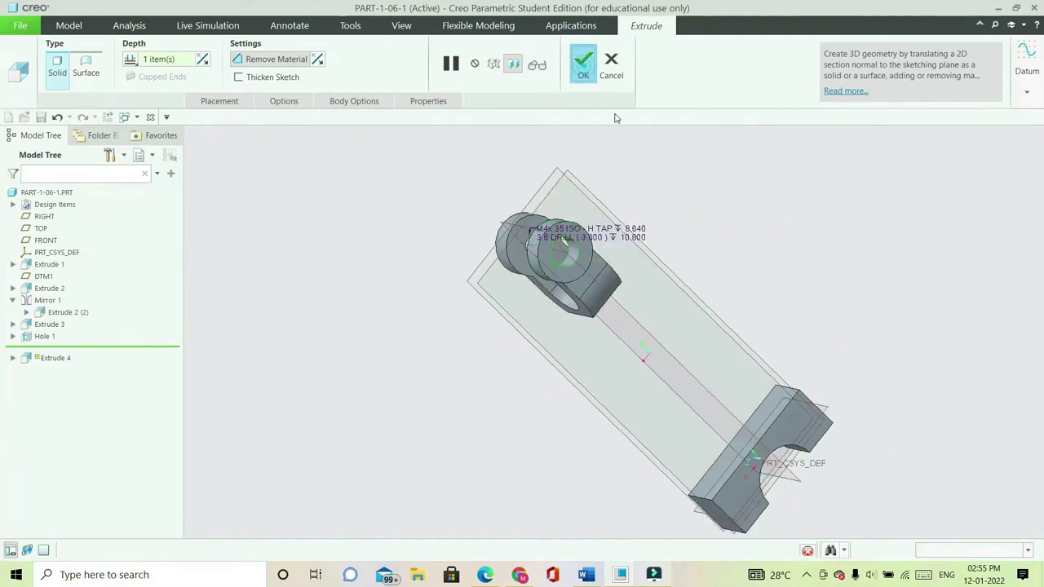
key("ctrl+d")
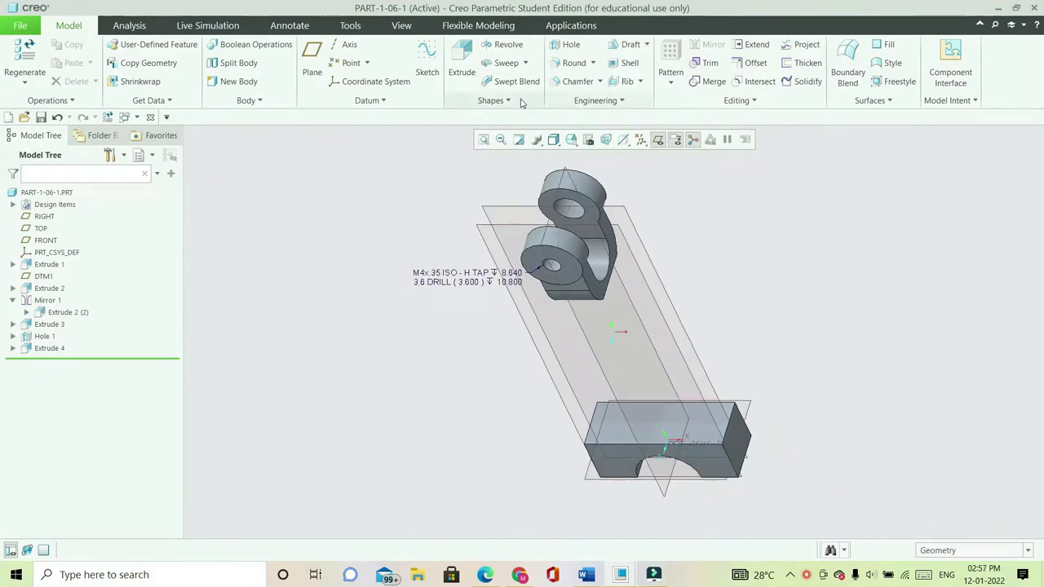
Start a solid blend with sketched sections and define Section 1 on the block's flat face towards the fork
left_click(493, 101)
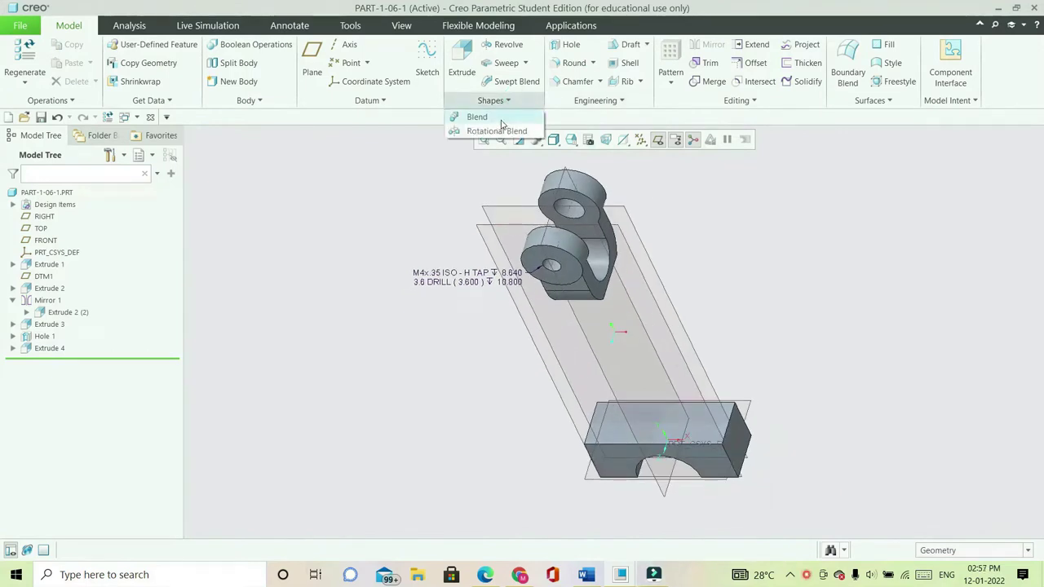
left_click(500, 119)
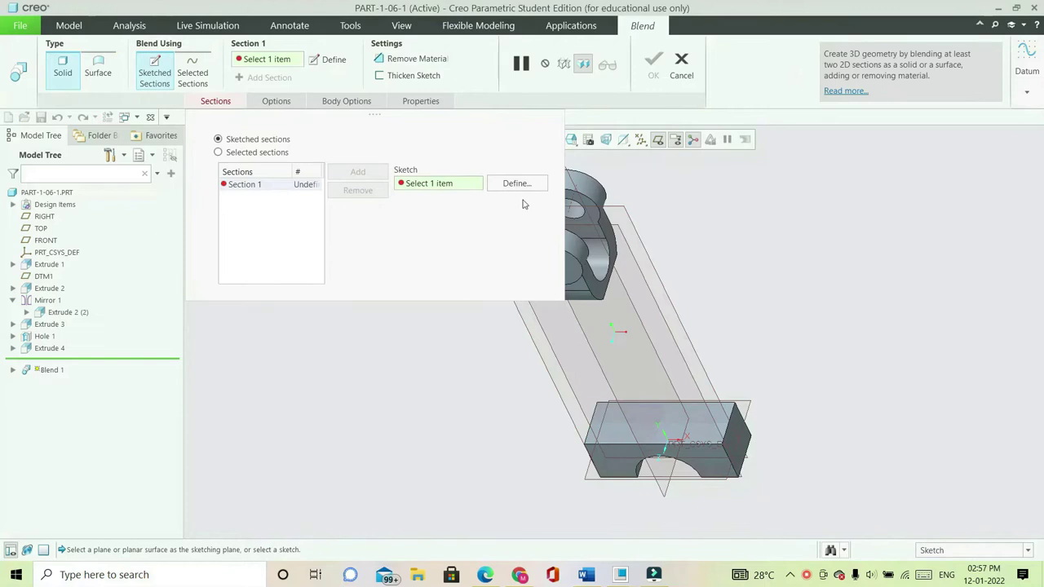
left_click(515, 184)
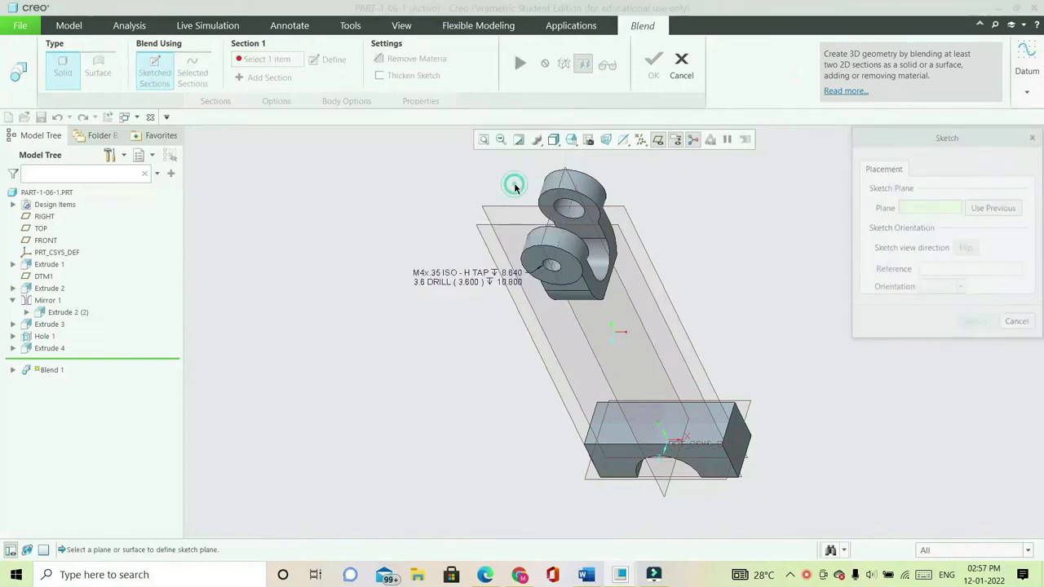
left_click(699, 427)
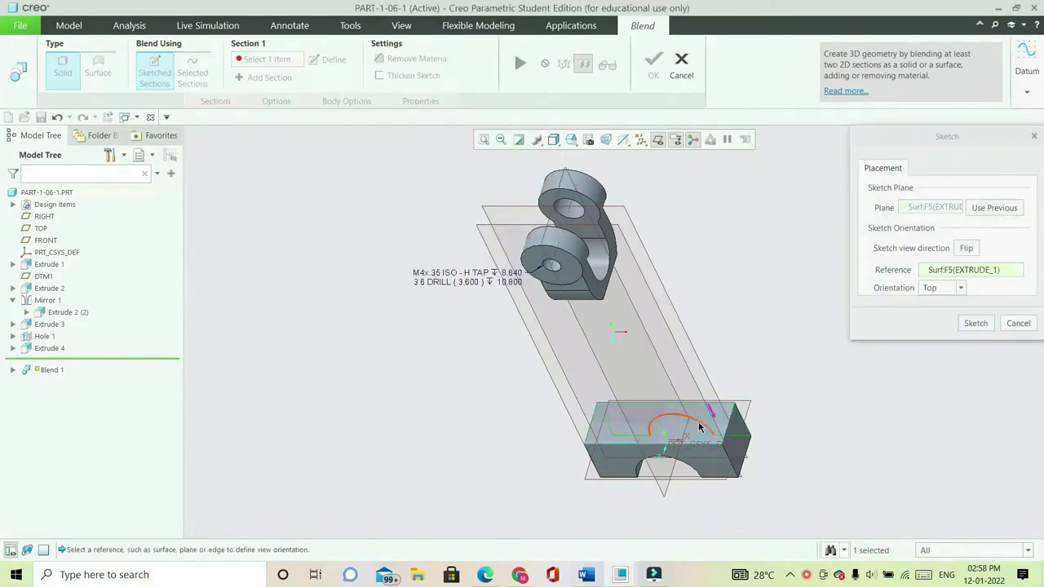
left_click(975, 323)
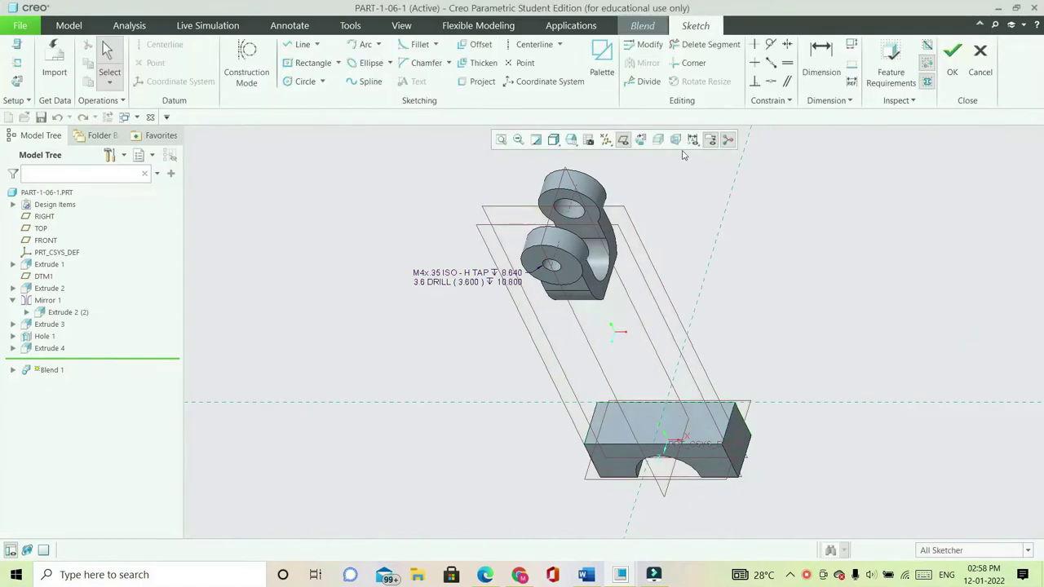
left_click(642, 141)
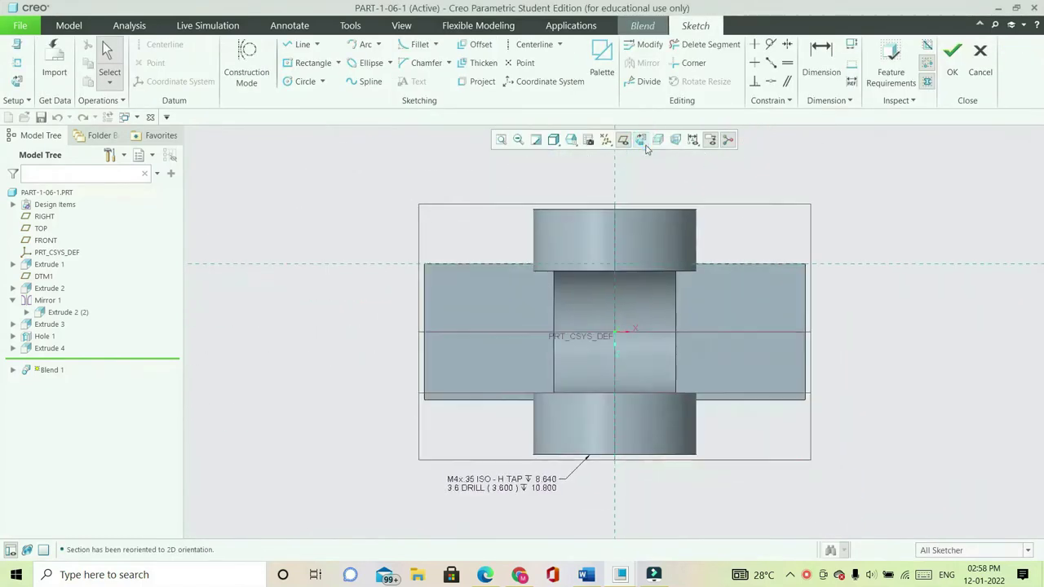
Sketch a circle with diameter 9 centred on the part's coordinate origin as Section 1 and finish the sketch
left_click(303, 81)
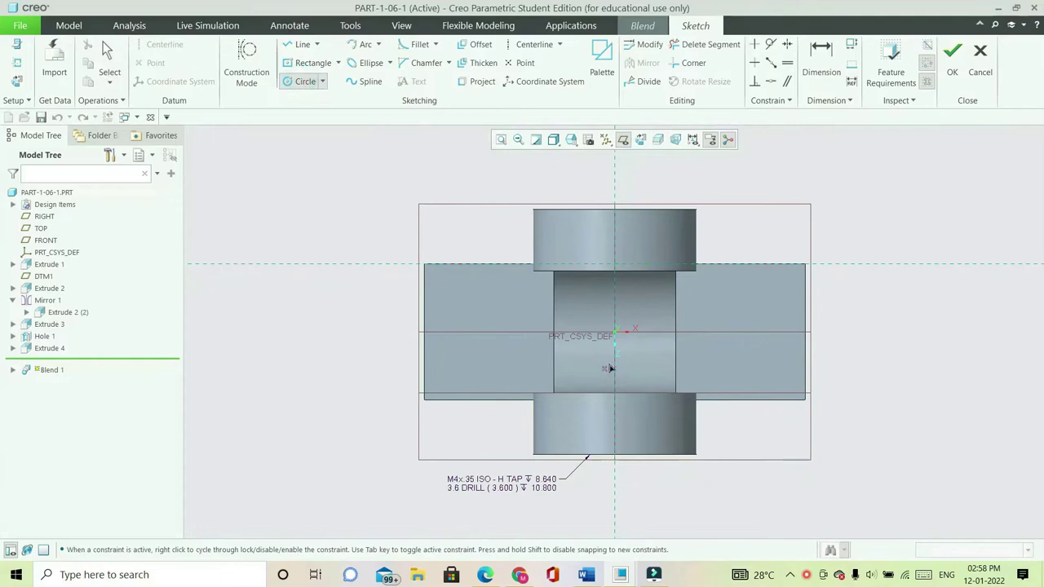
left_click(615, 332)
left_click(648, 334)
middle_click(621, 319)
double_click(569, 301)
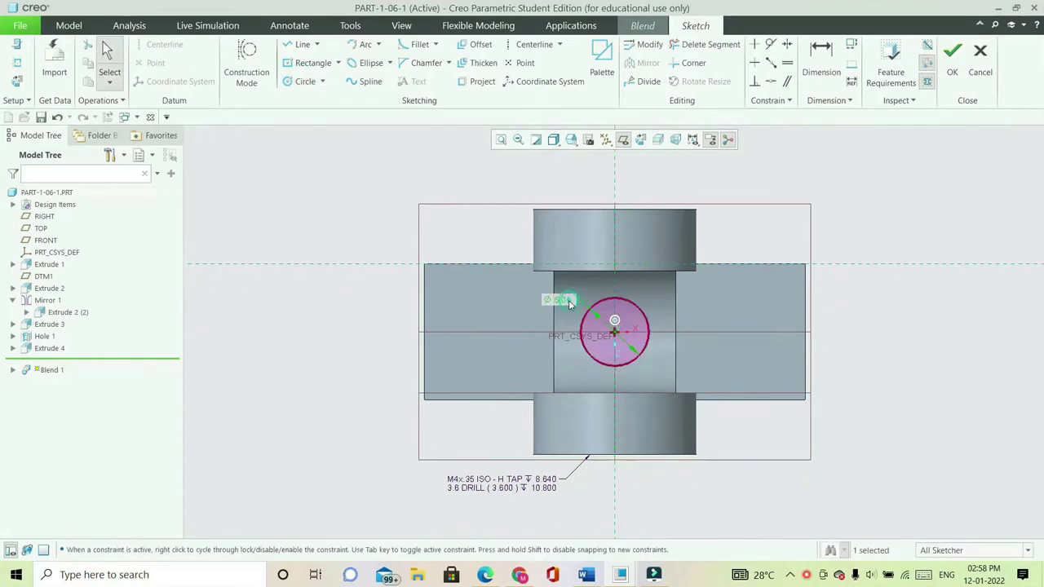
type("9")
key("Return")
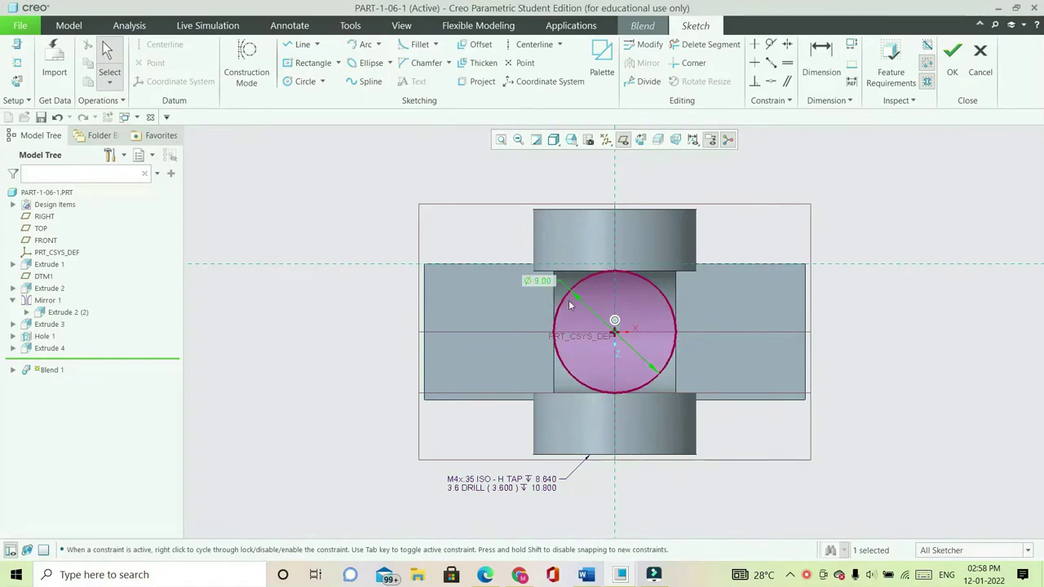
left_click(951, 56)
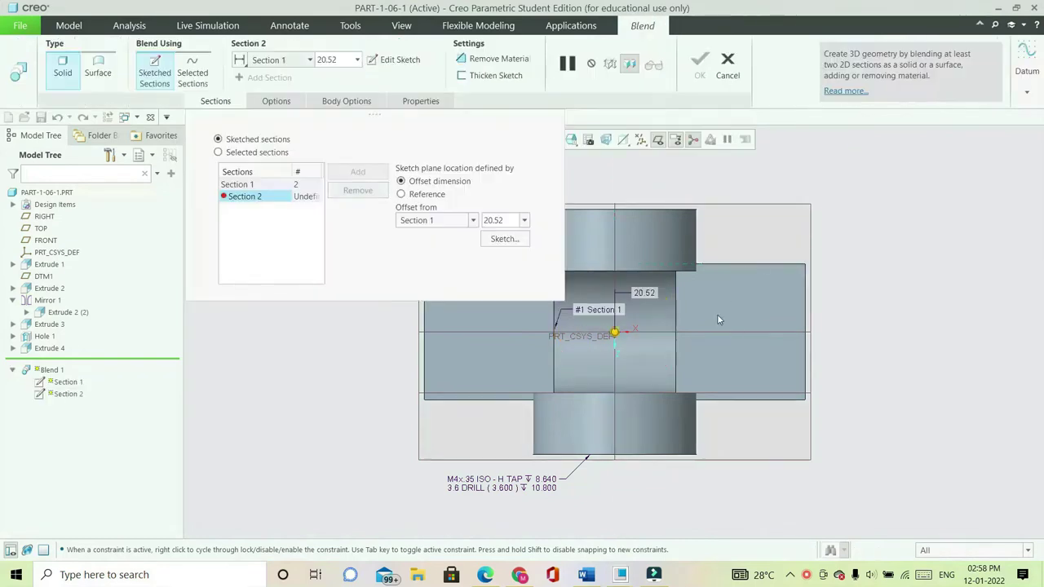
Offset the blend's Section 2 by 44 from Section 1 and open its sketch in the sketch orientation
middle_click_drag(738, 336, 684, 328)
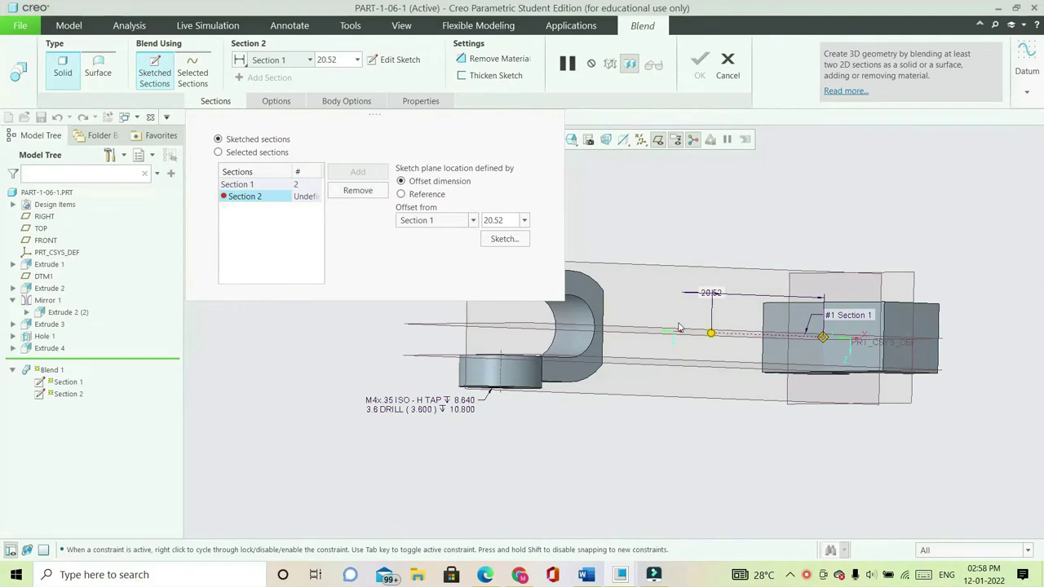
double_click(499, 219)
type("44.00")
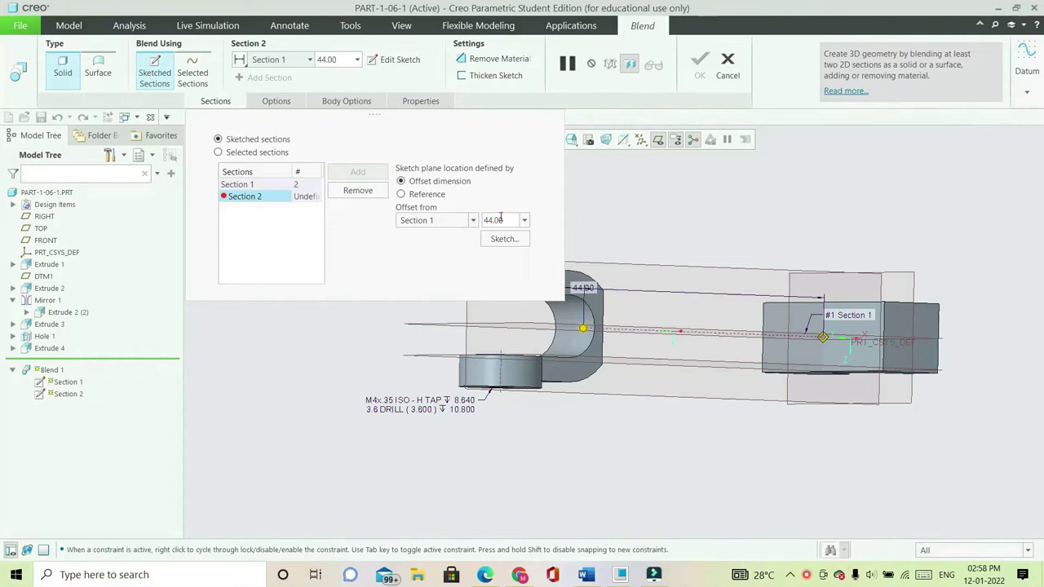
middle_click_drag(631, 334, 693, 397)
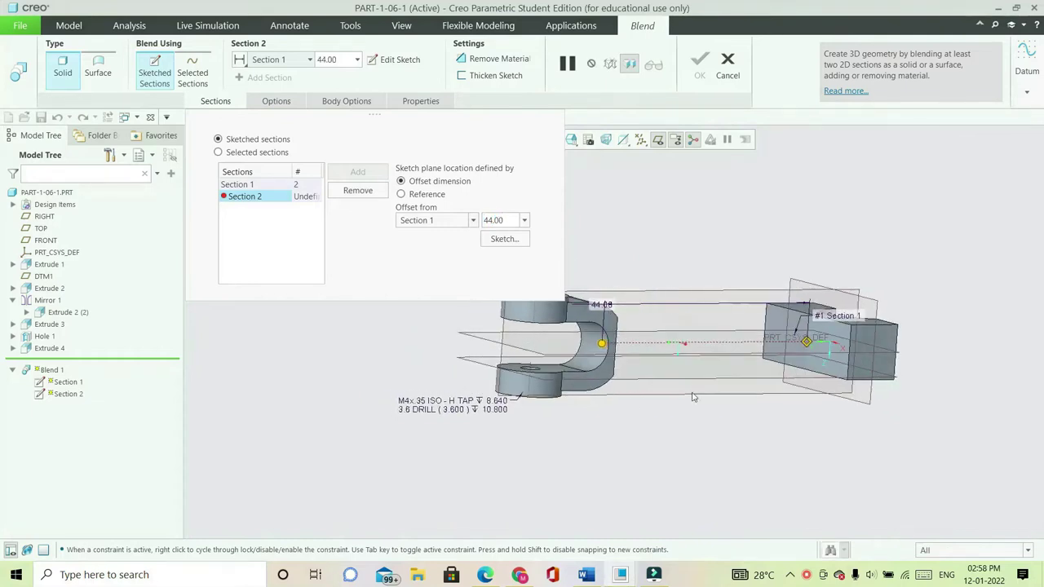
left_click(502, 240)
left_click(643, 140)
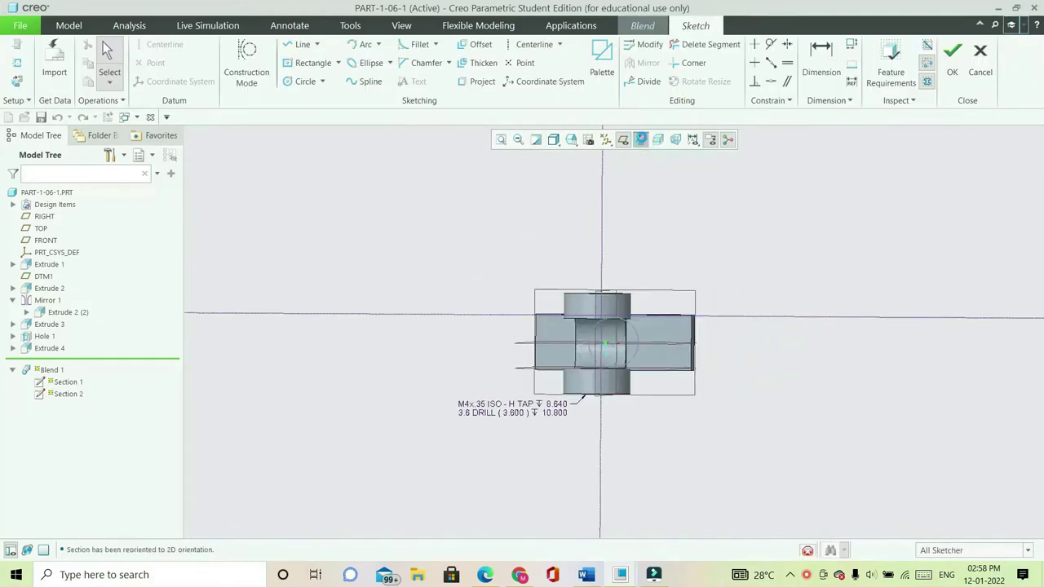
Add the FRONT plane as a sketch reference and sketch a circle with diameter 8 centred on the origin as Section 2
left_click(20, 80)
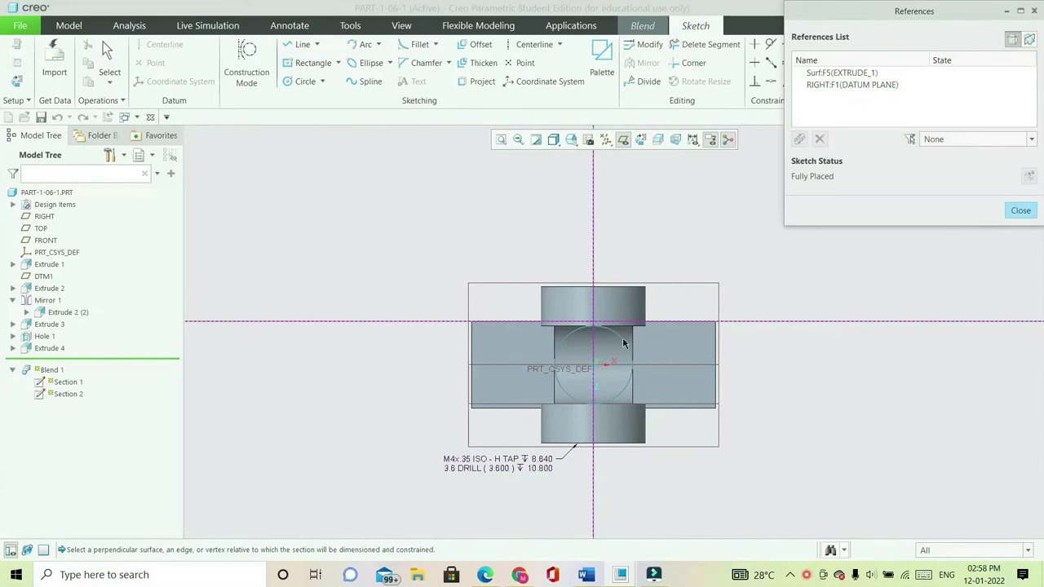
left_click(622, 367)
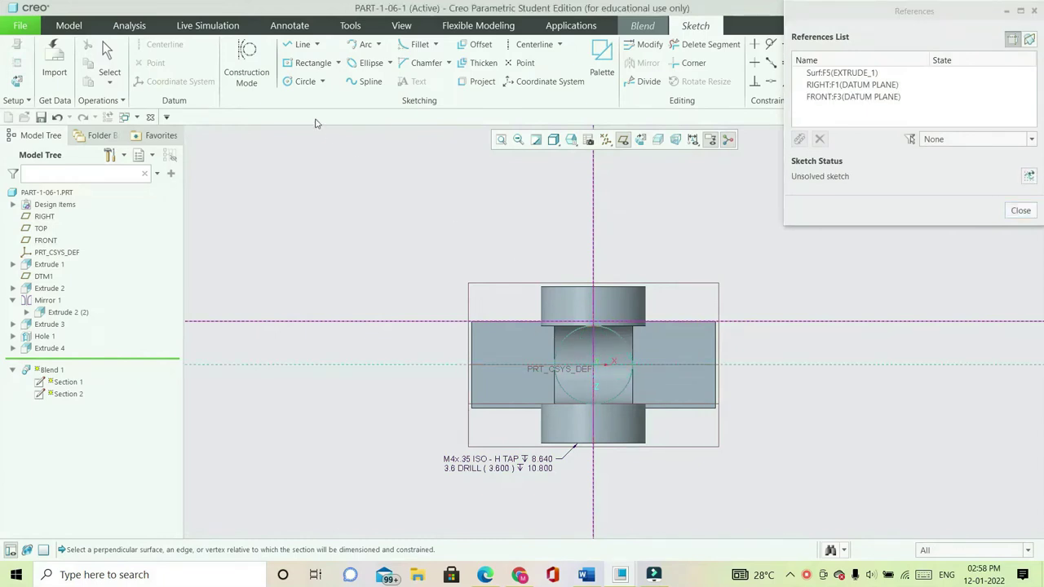
left_click(303, 81)
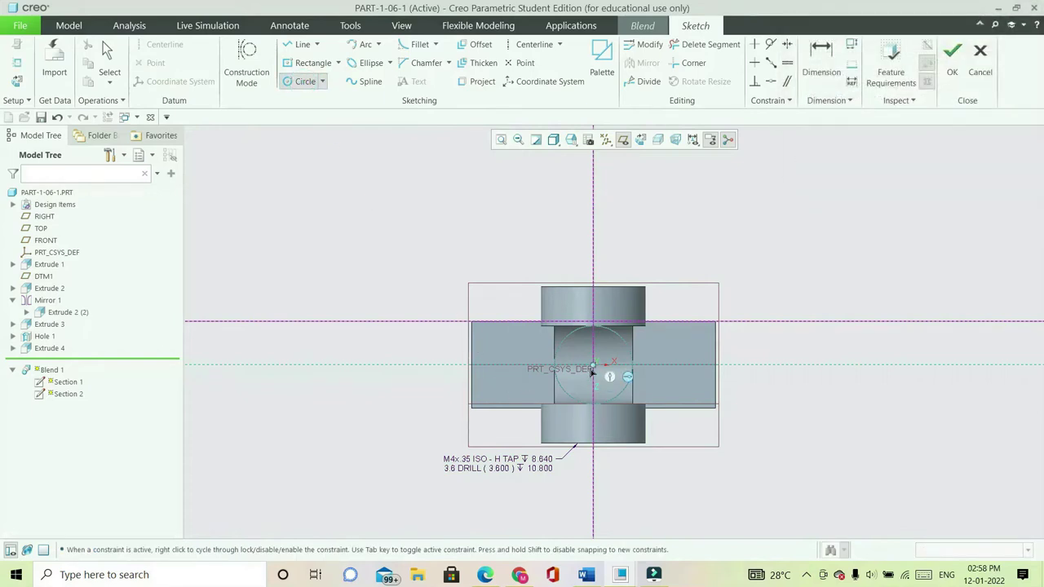
left_click(607, 382)
middle_click(643, 392)
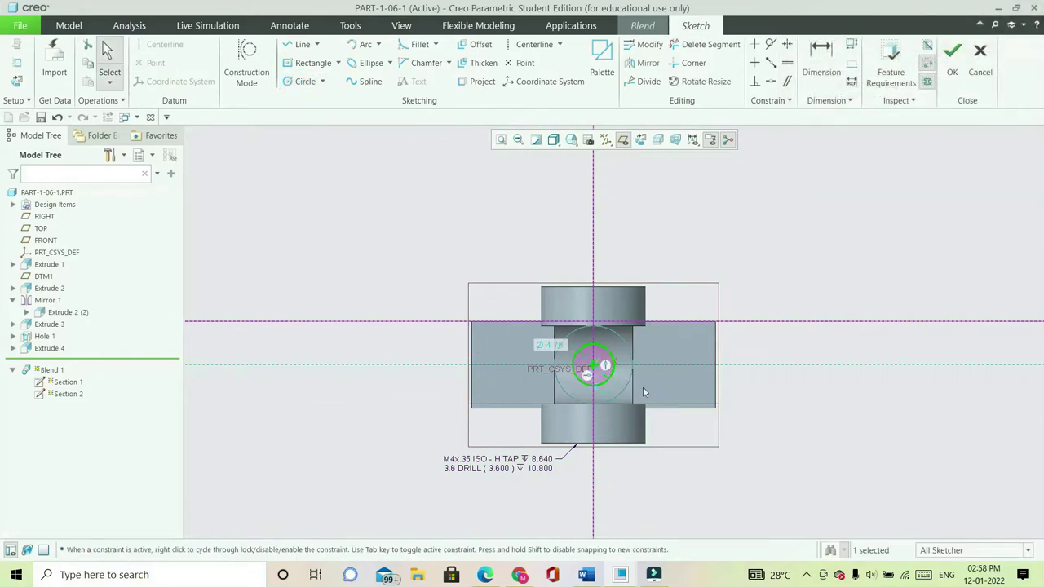
double_click(551, 346)
type("8")
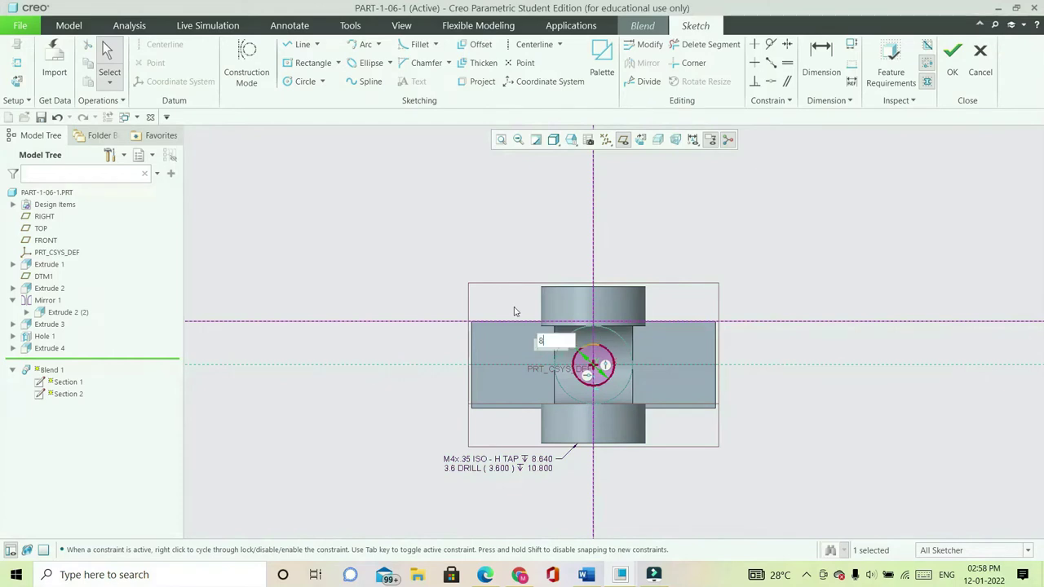
key("Return")
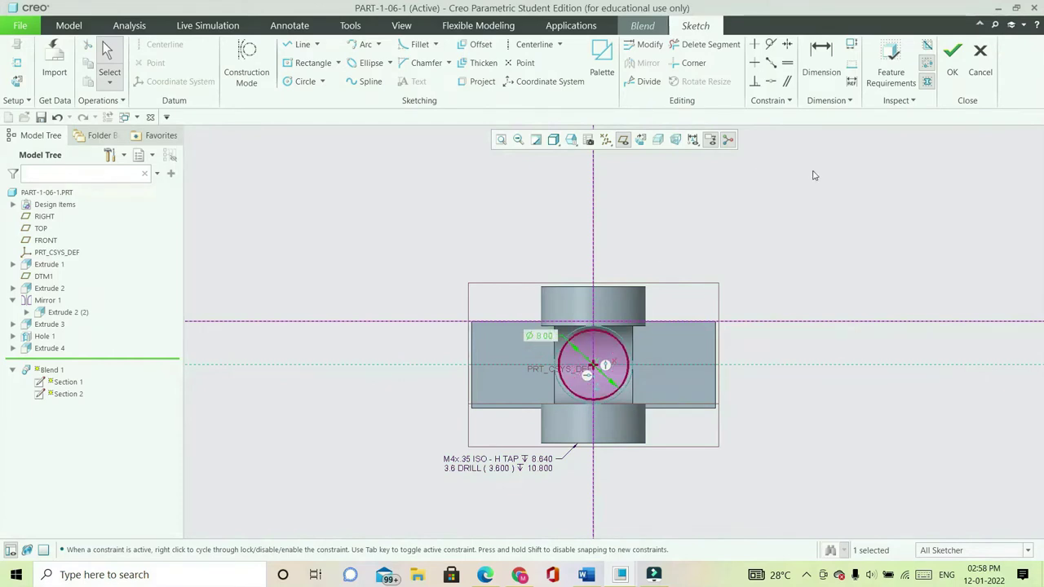
Finish the Section 2 sketch and complete the blend between the block and the fork
left_click(952, 57)
middle_click_drag(700, 283, 656, 138)
left_click(694, 73)
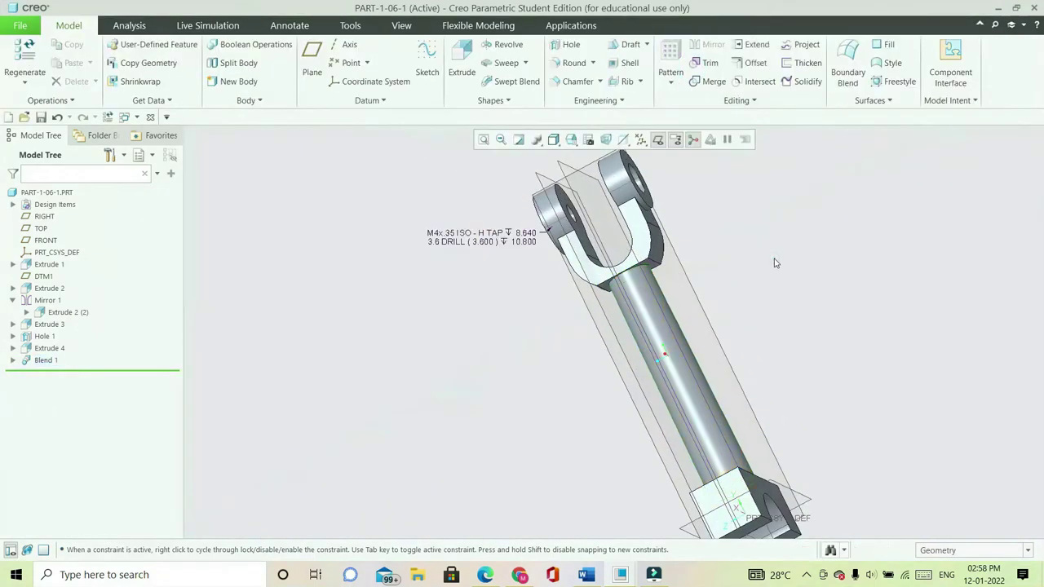
Start a round with radius 0.50 on the edge where the blended shaft meets the block
middle_click_drag(773, 256, 718, 261)
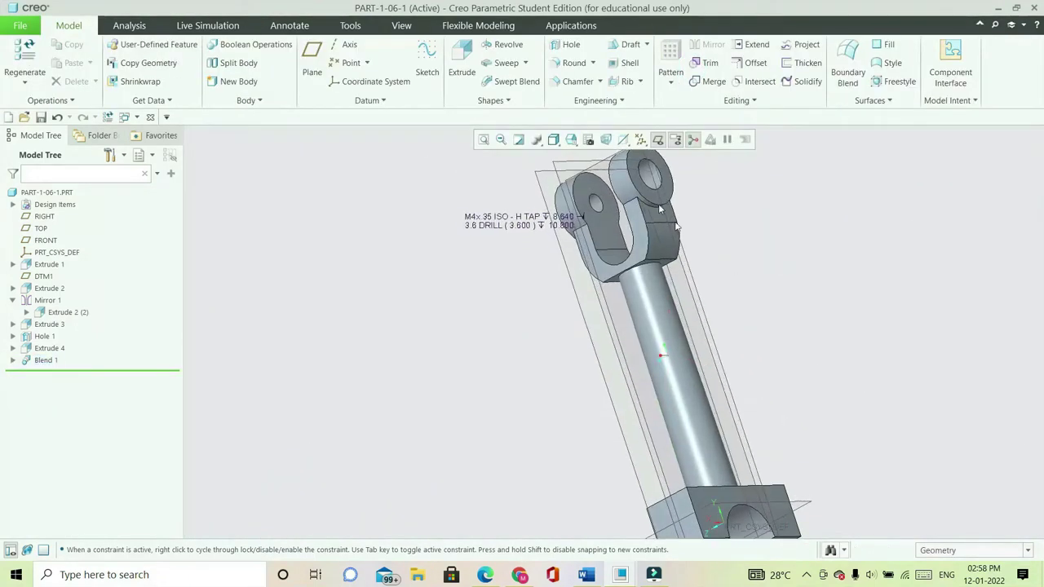
left_click(571, 139)
left_click(590, 167)
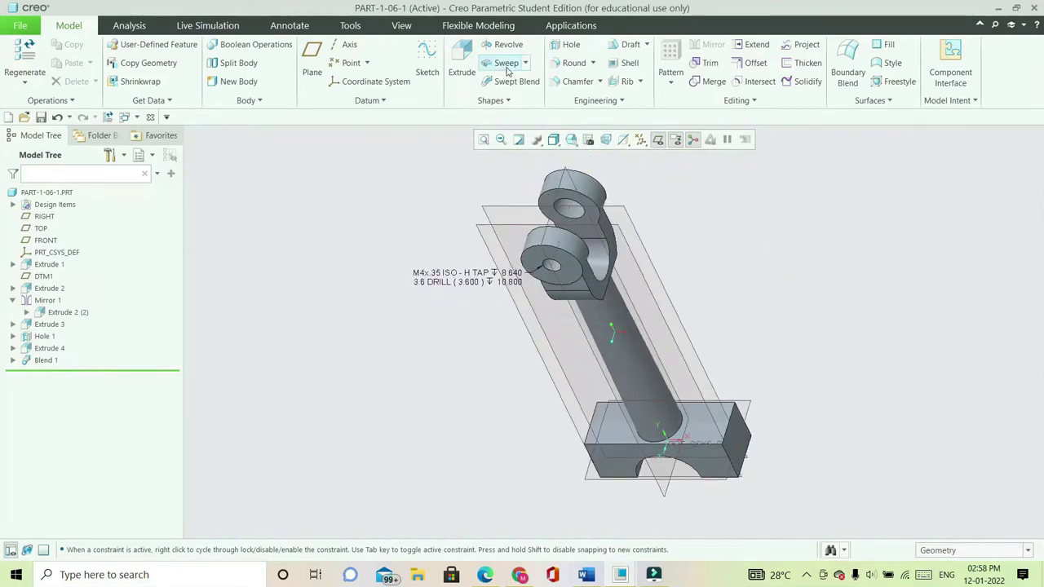
left_click(563, 65)
left_click(197, 78)
type("0.")
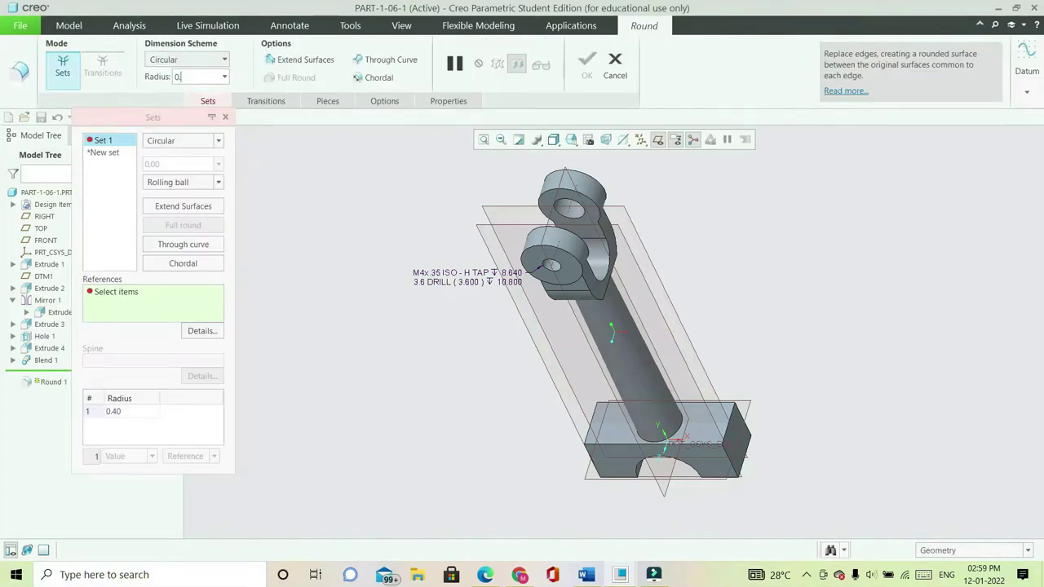
key("Return")
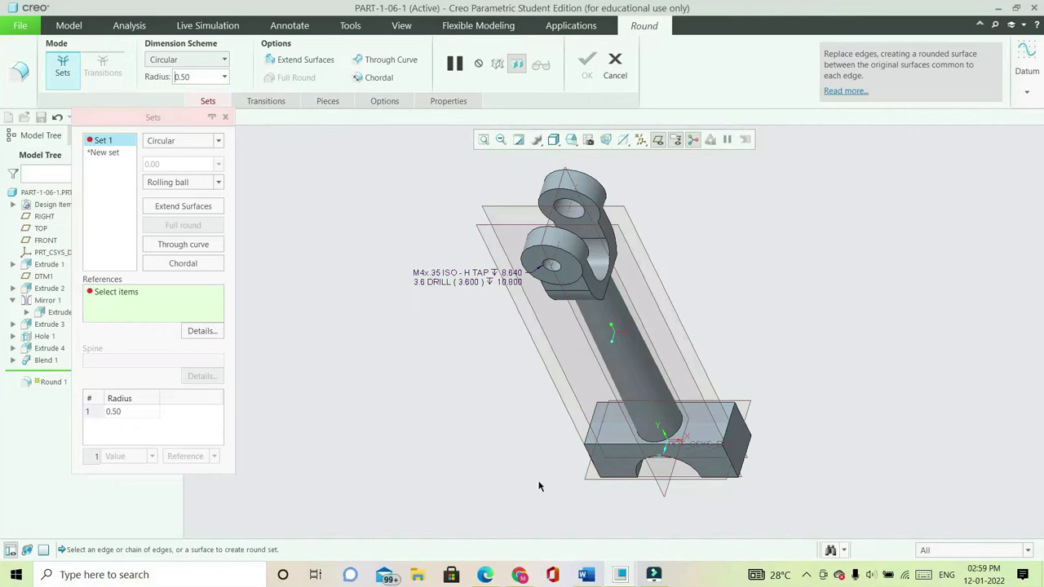
scroll(636, 440, "up", 5)
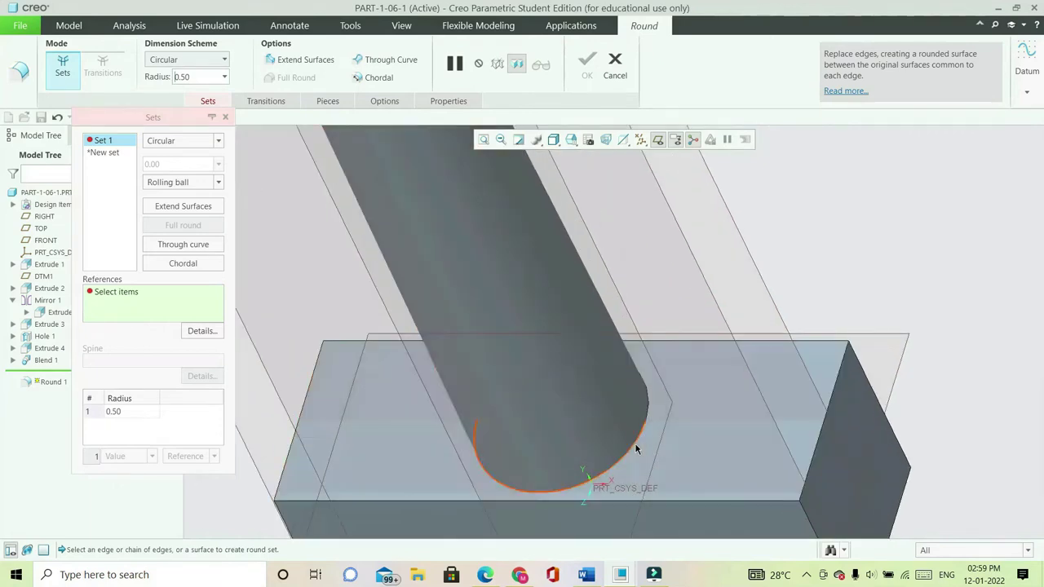
left_click(637, 450)
Include the shaft's edge at the fork as a second 0.50 round set and complete the round
scroll(673, 439, "down", 6)
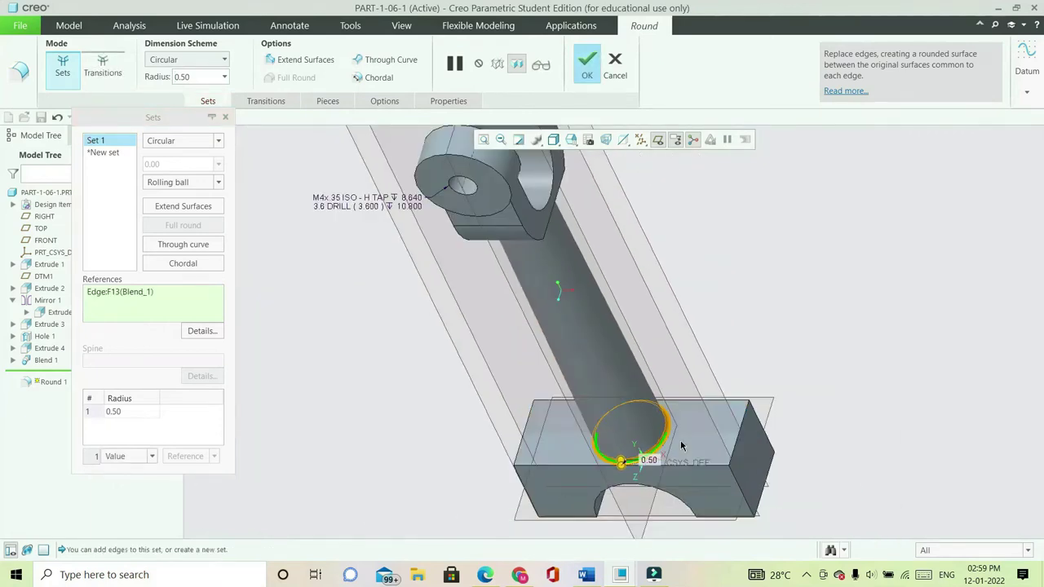
middle_click_drag(642, 426, 588, 326)
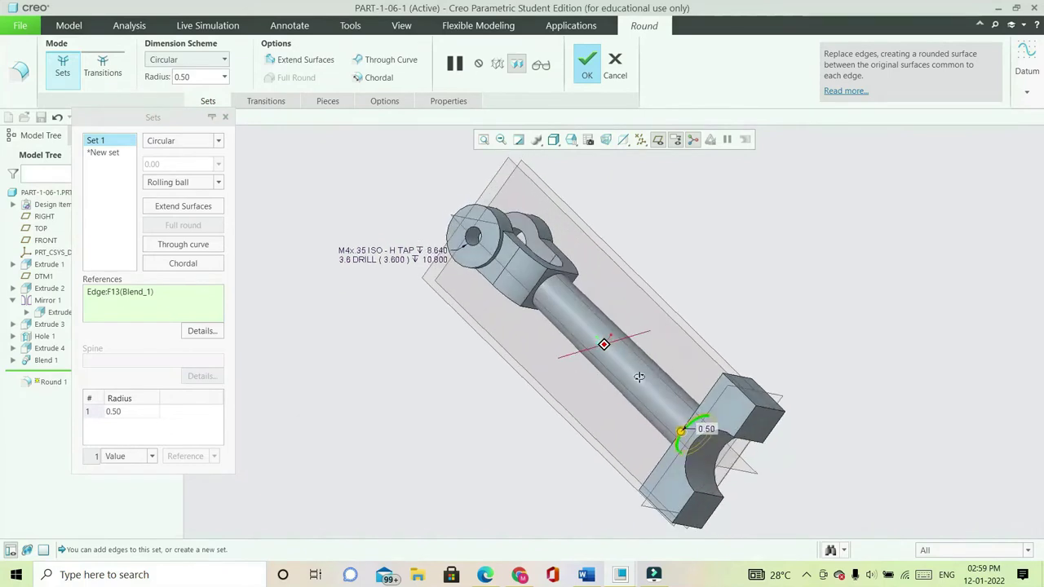
scroll(555, 267, "up", 5)
left_click(552, 305)
middle_click_drag(604, 345, 584, 324)
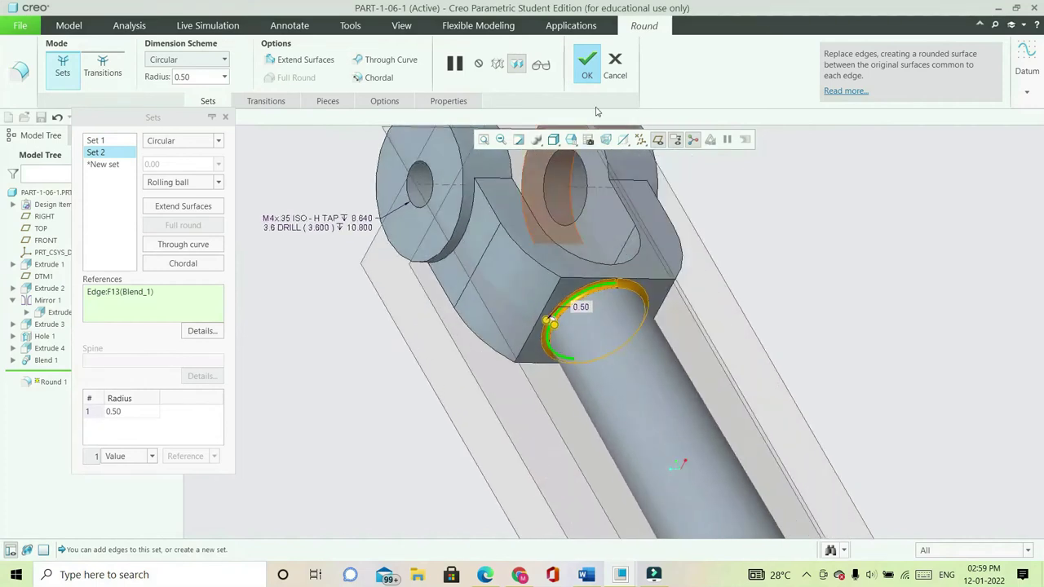
left_click(588, 66)
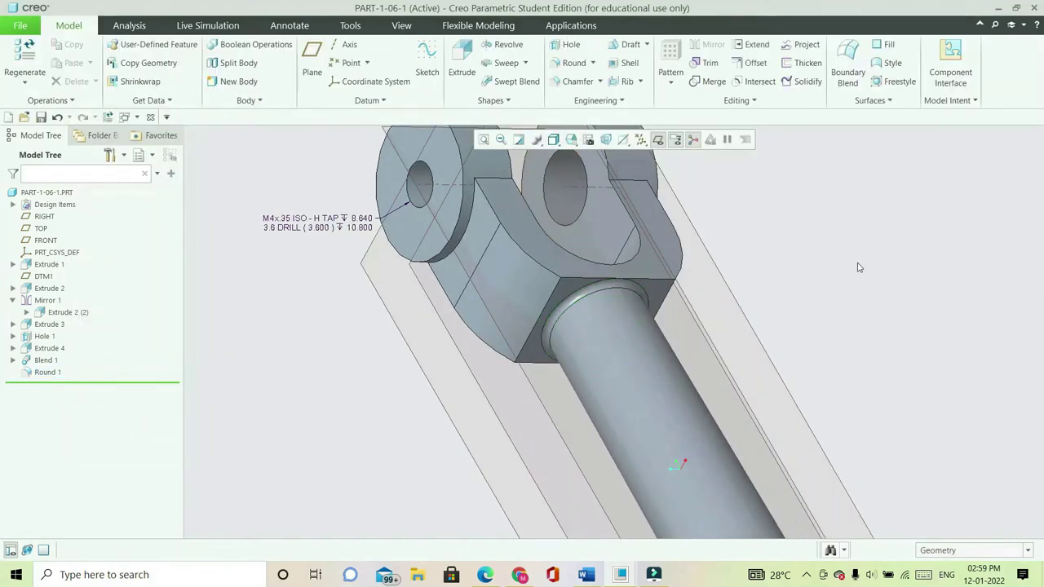
Place a hole on the block's flat face beside the shaft, with the RIGHT and FRONT planes as offset references
key("ctrl+d")
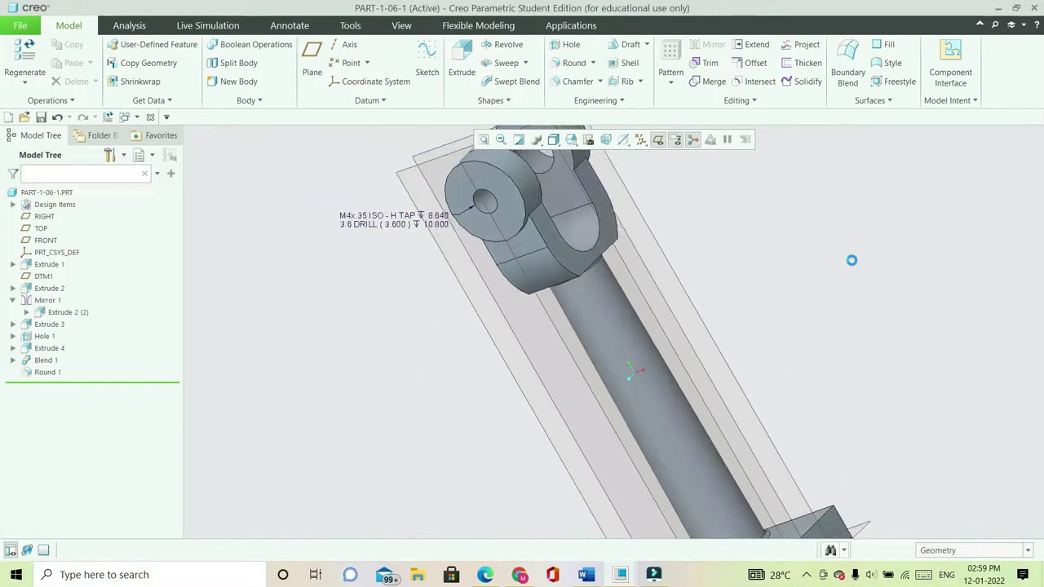
left_click(571, 46)
scroll(694, 470, "down", 2)
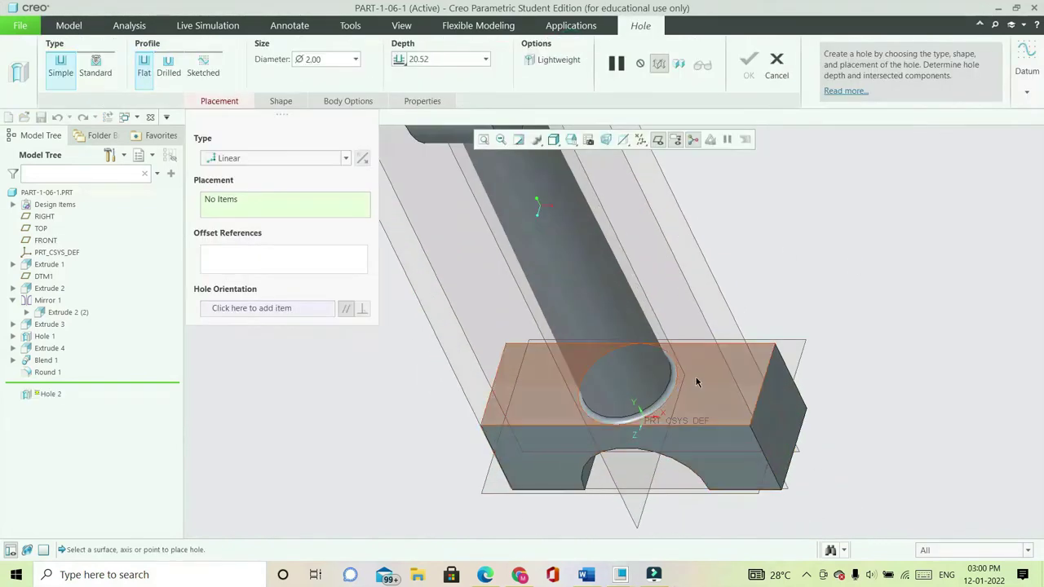
left_click(700, 373)
scroll(772, 447, "up", 2)
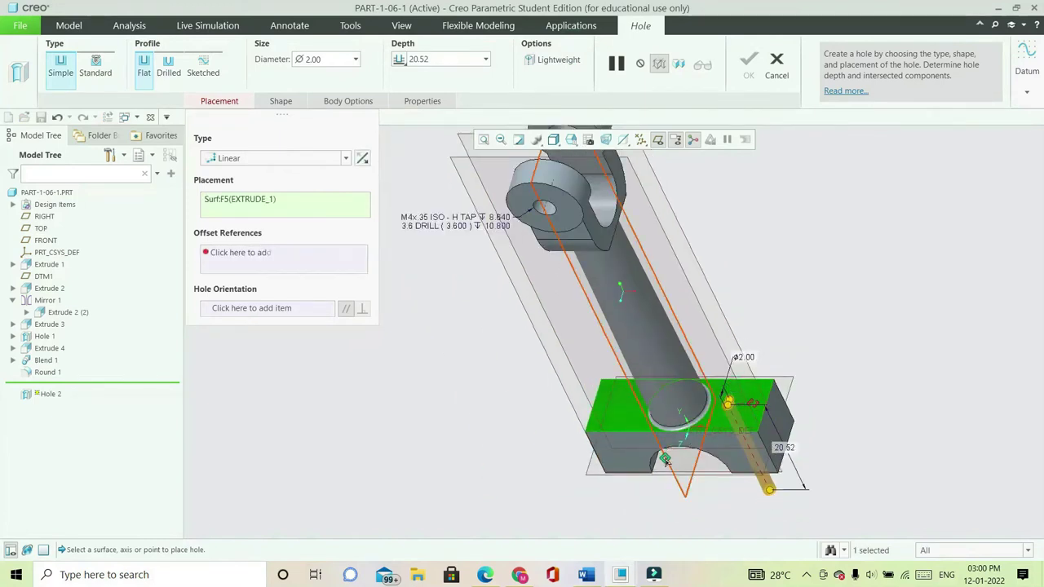
left_click(671, 463)
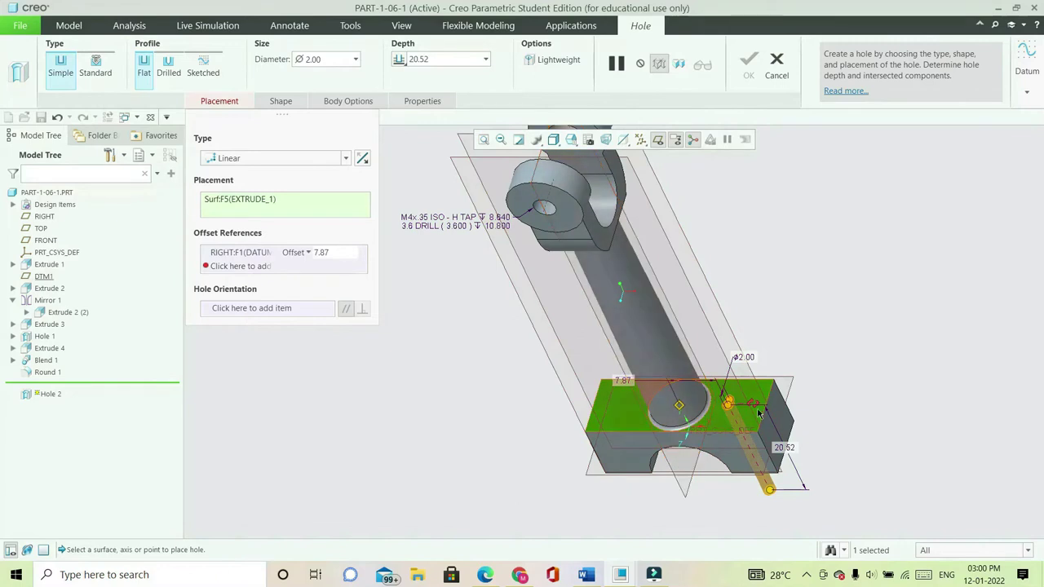
middle_click_drag(765, 437, 764, 455)
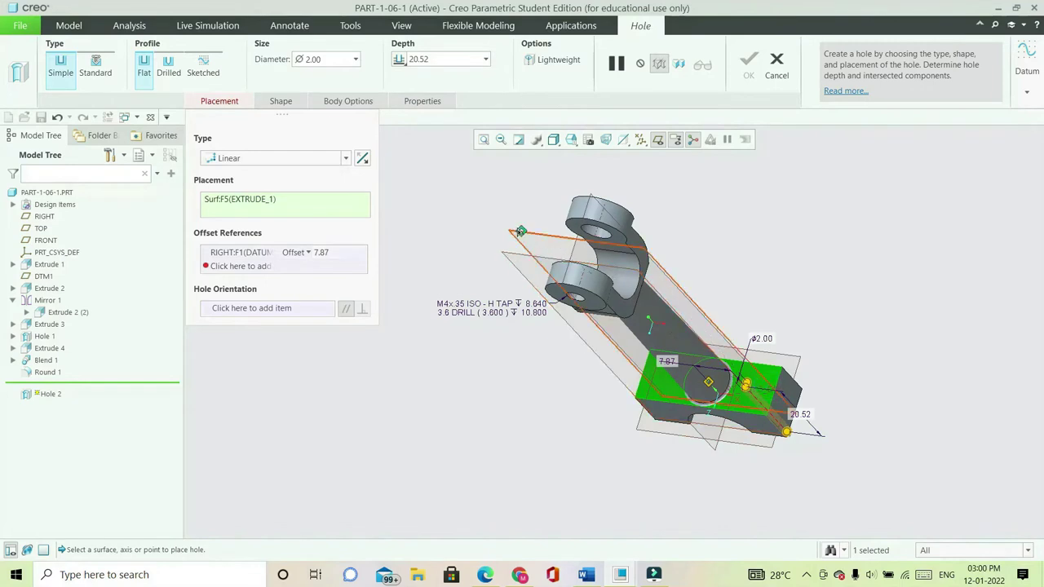
left_click(522, 232)
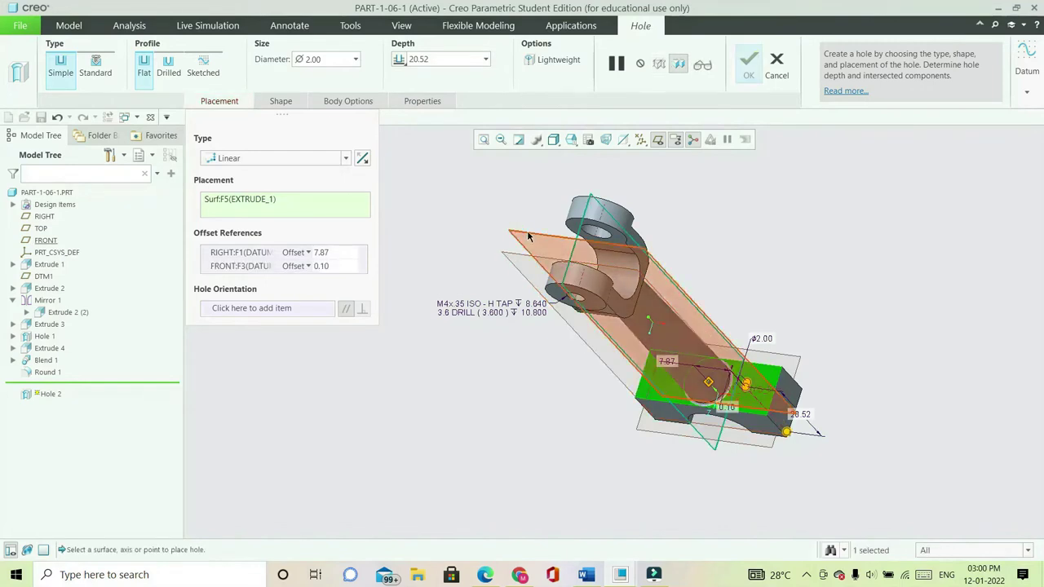
mouse_move(840, 344)
middle_mouse_down()
mouse_move(862, 337)
mouse_move(853, 341)
middle_mouse_up()
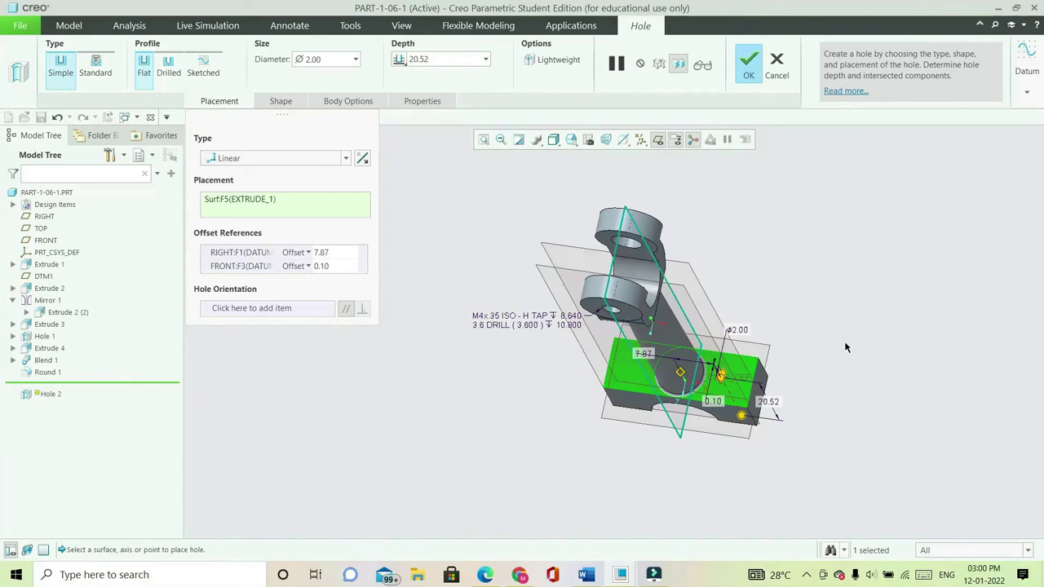
Set the hole's offsets to 0 from the FRONT plane and 10 from the RIGHT plane
left_click(97, 67)
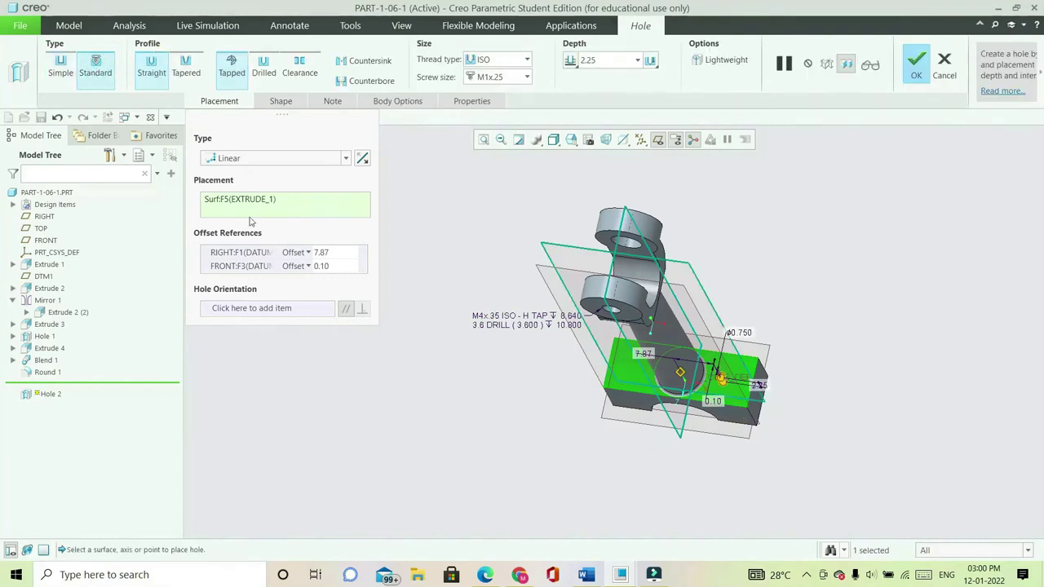
left_click(61, 67)
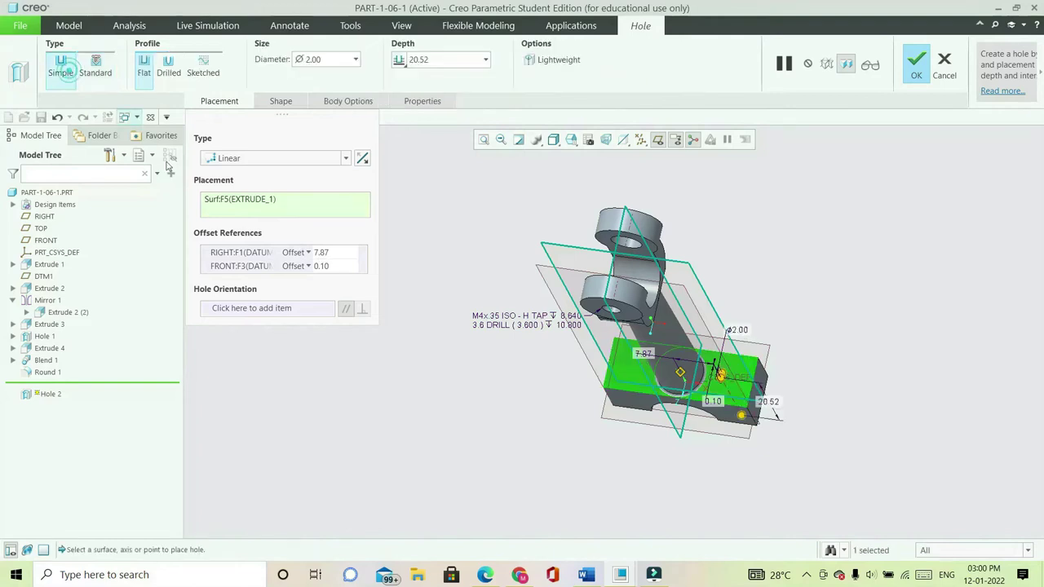
left_click(323, 267)
type("0")
key("Return")
left_click(326, 252)
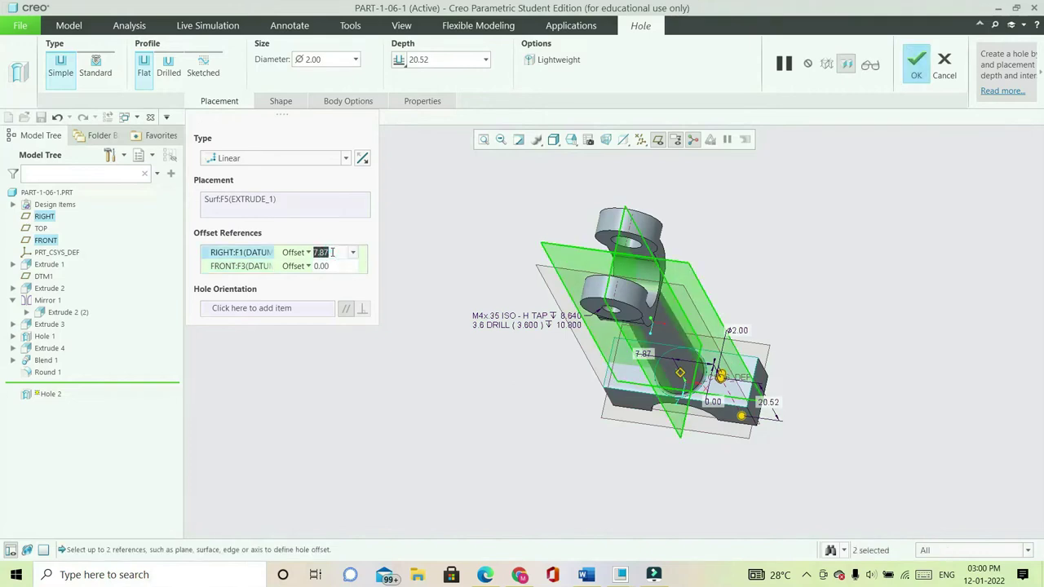
type("10")
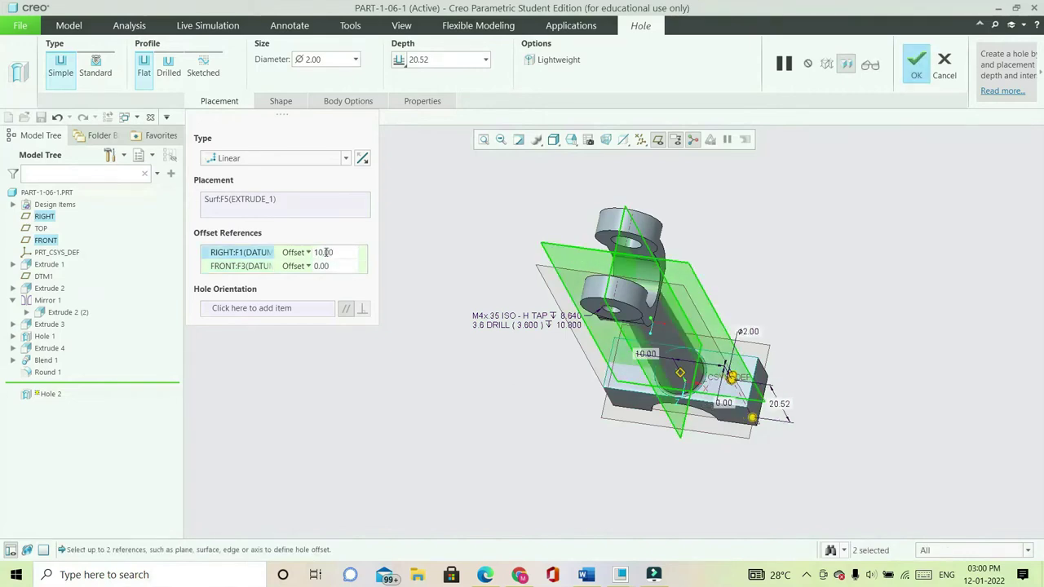
Make the hole a standard tapped ISO hole with screw size M4x.35
left_click(95, 66)
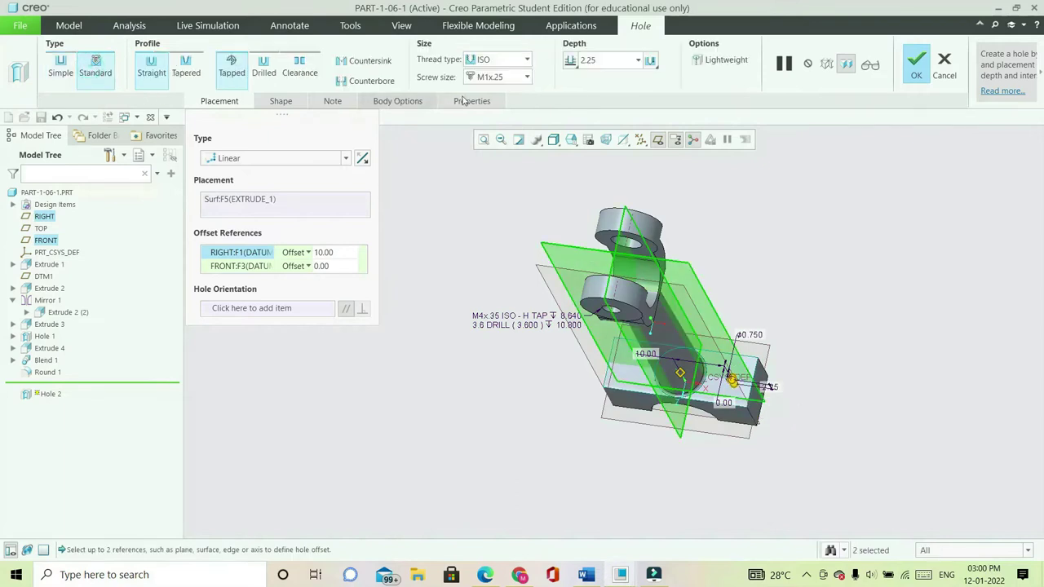
left_click(526, 77)
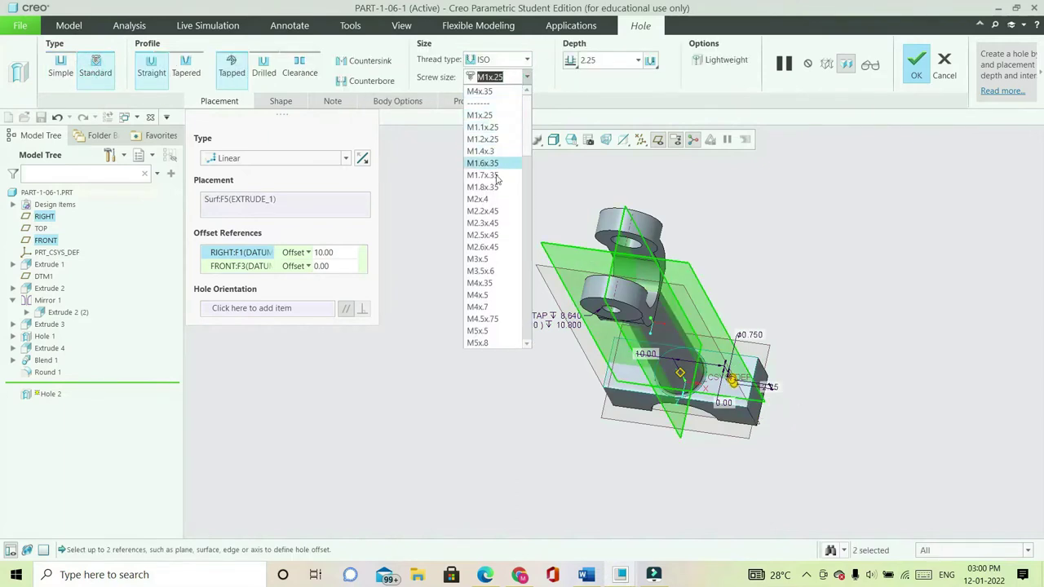
left_click(488, 283)
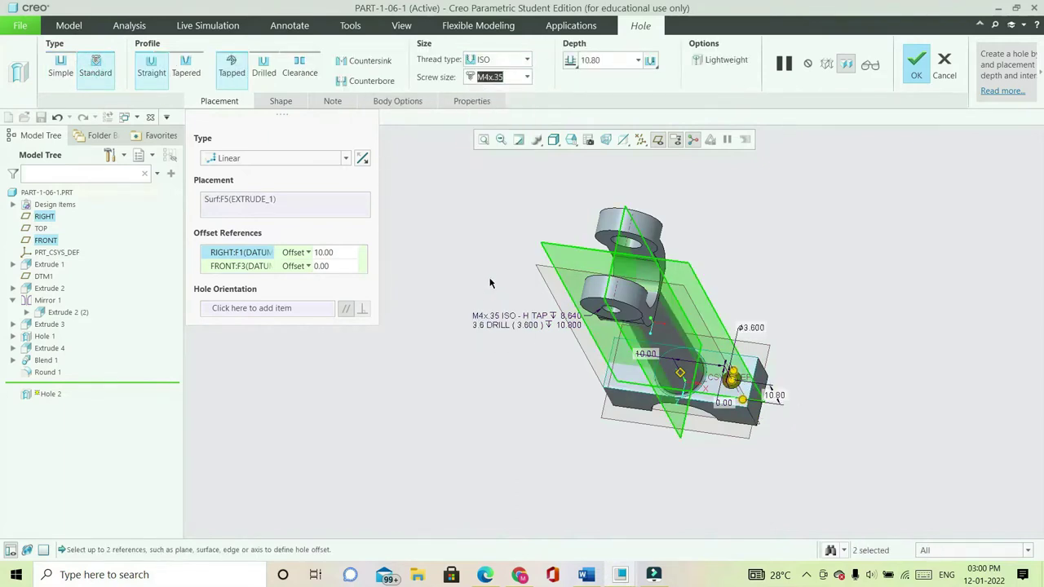
Set the hole depth to reference the block's opposite flat face beside the notch and complete the hole
left_click(570, 62)
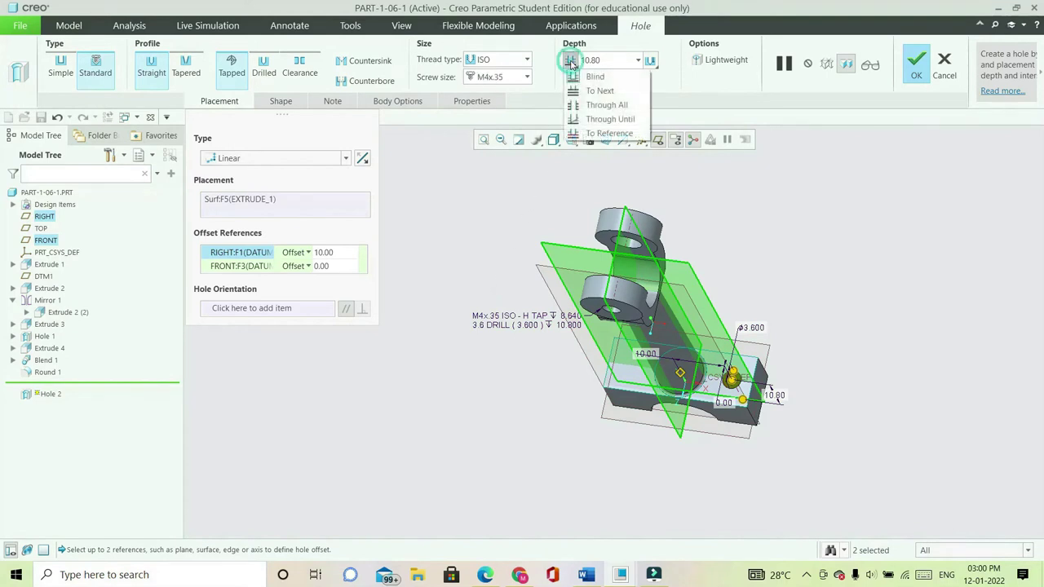
left_click(596, 134)
middle_click_drag(752, 334, 753, 270)
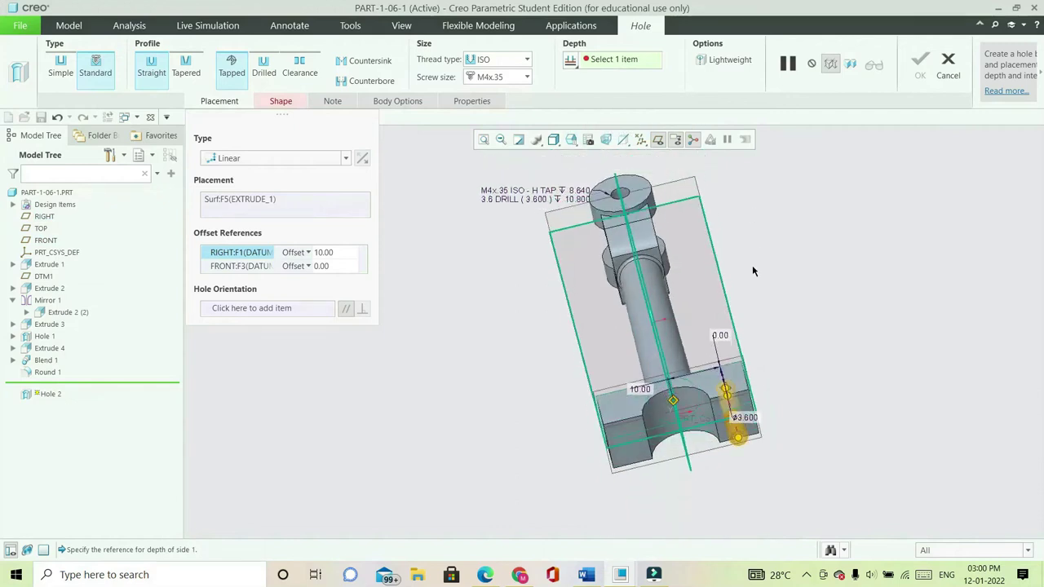
scroll(733, 345, "down", 5)
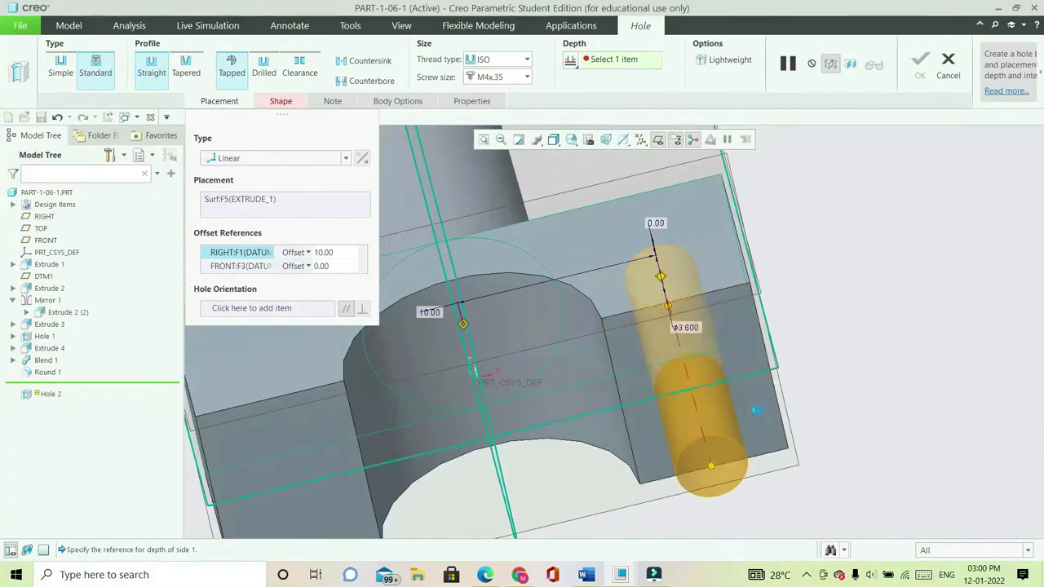
left_click(758, 411)
scroll(806, 364, "up", 3)
scroll(806, 364, "up", 6)
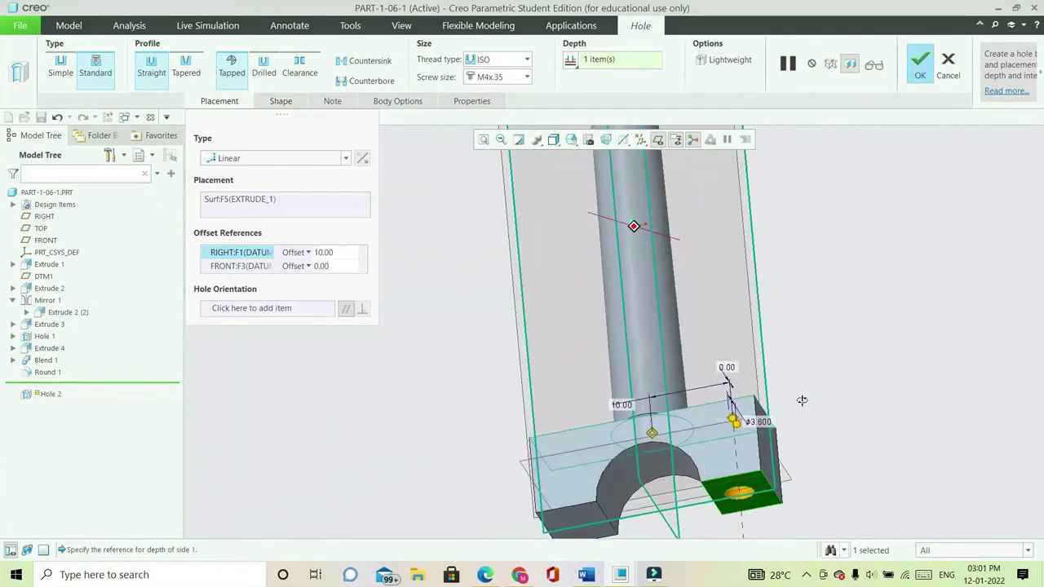
scroll(804, 443, "down", 3)
middle_click_drag(803, 443, 803, 243)
scroll(787, 287, "down", 4)
scroll(807, 232, "up", 2)
scroll(807, 232, "down", 2)
left_click(920, 65)
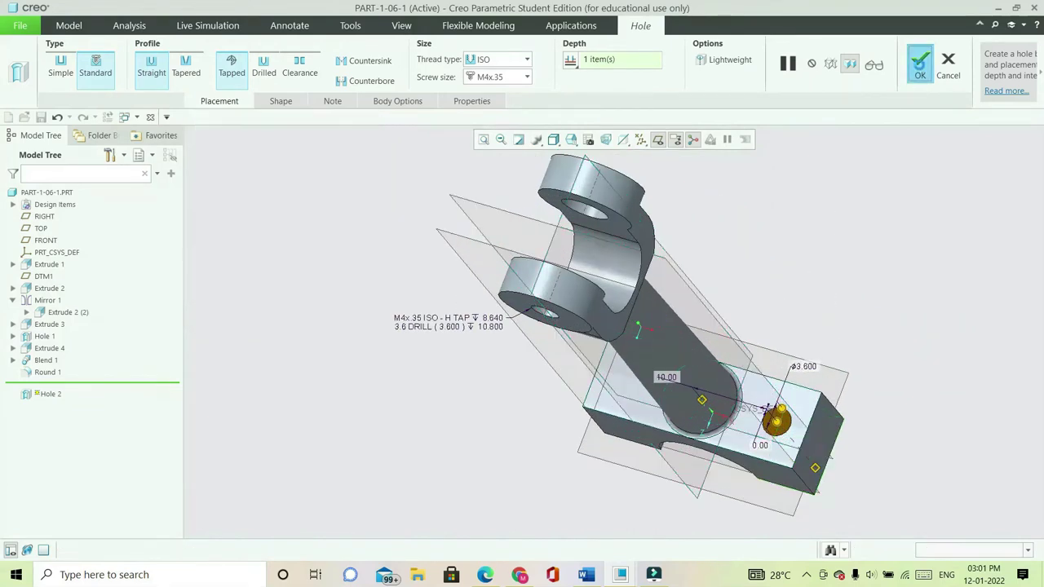
Mirror the block's tapped hole about the RIGHT plane to the other side of the shaft
mouse_move(853, 319)
middle_mouse_down()
mouse_move(840, 318)
mouse_move(876, 314)
mouse_move(869, 323)
middle_mouse_up()
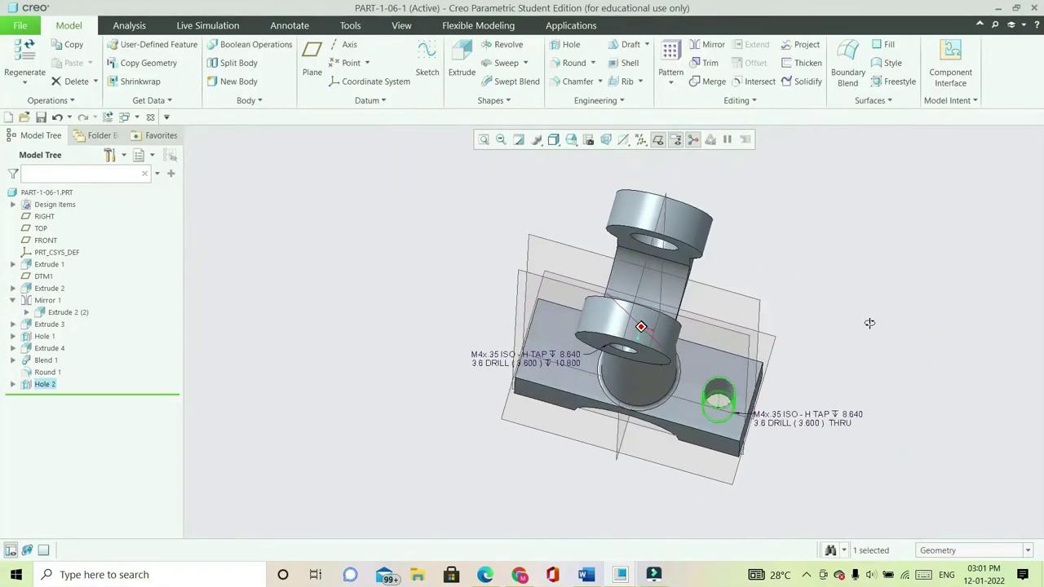
left_click(703, 46)
middle_click_drag(774, 217, 771, 217)
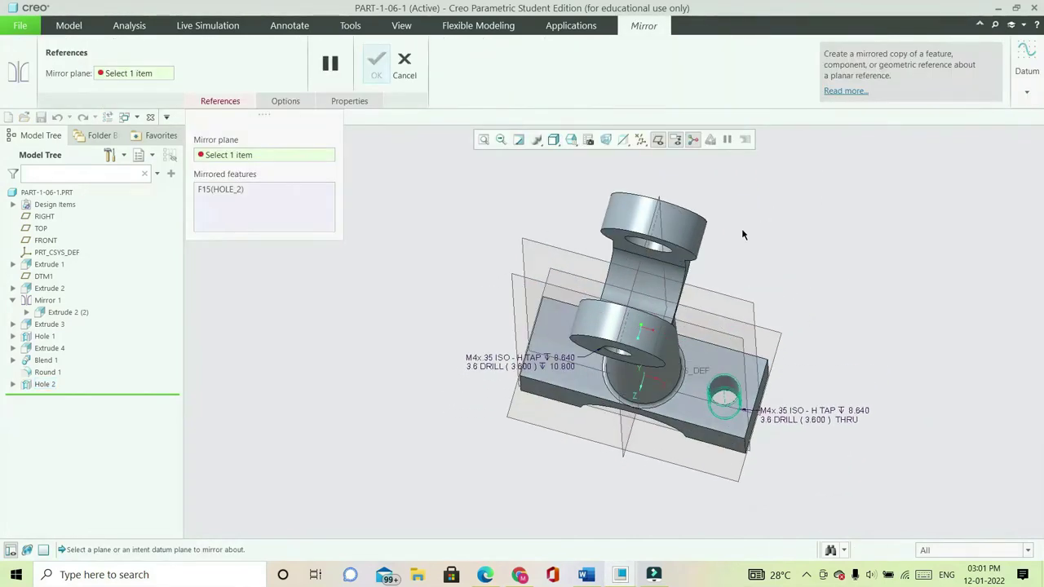
left_click(646, 278)
middle_click_drag(646, 277, 726, 342)
left_click(376, 63)
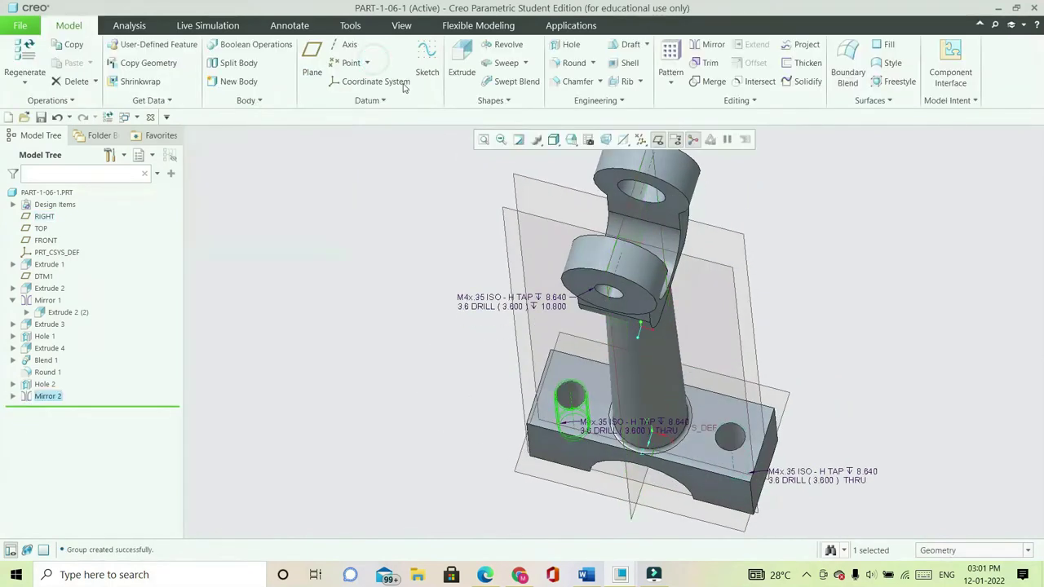
left_click(859, 230)
key("ctrl+d")
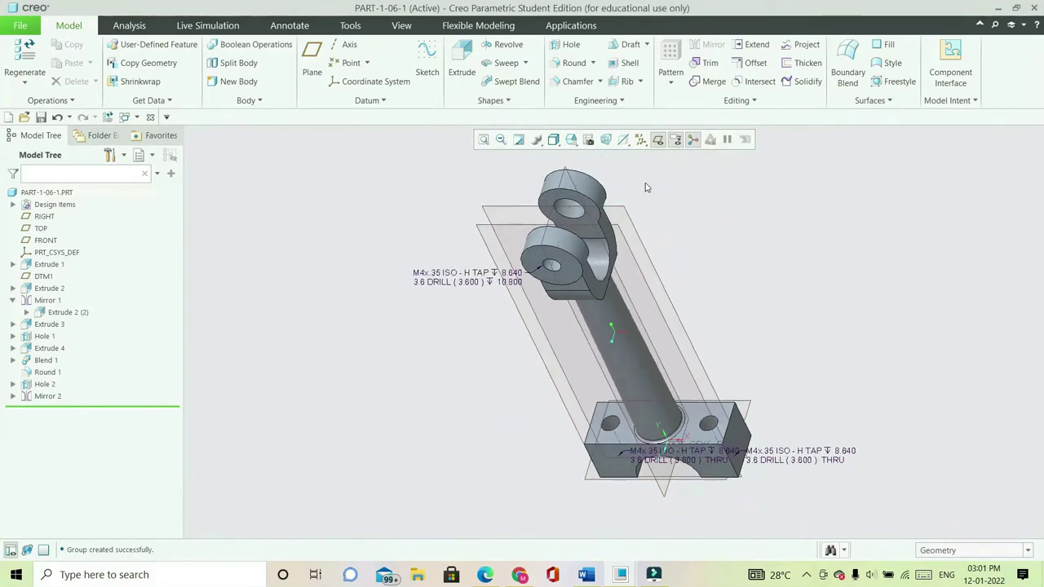
Start a simple hole placed radially on the curved surface of the block's notch
left_click(571, 46)
middle_click_drag(781, 321, 816, 243)
scroll(712, 392, "down", 2)
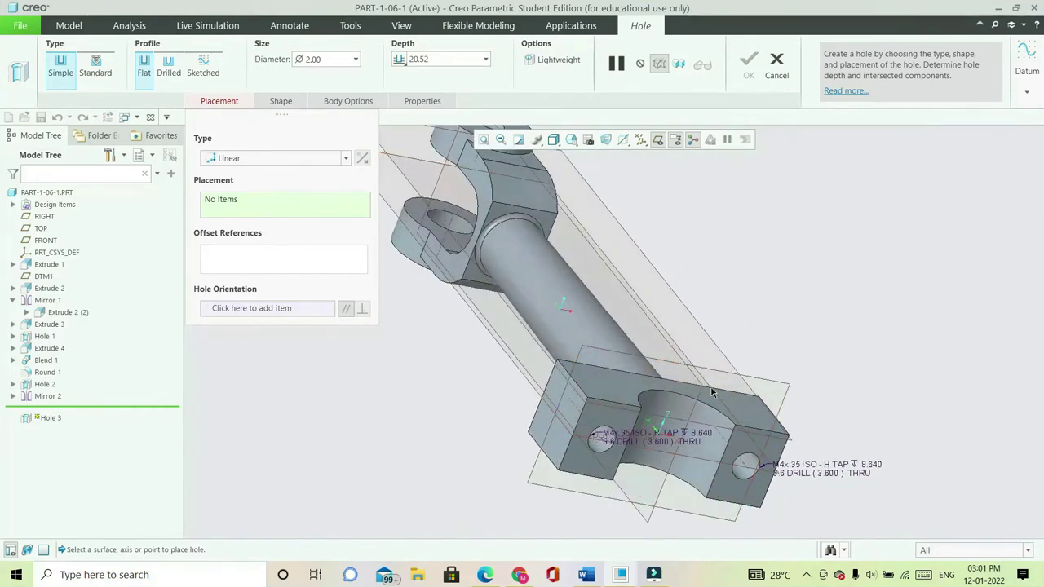
left_click(681, 419)
scroll(685, 440, "up", 3)
middle_click_drag(693, 456, 698, 512)
scroll(698, 512, "down", 3)
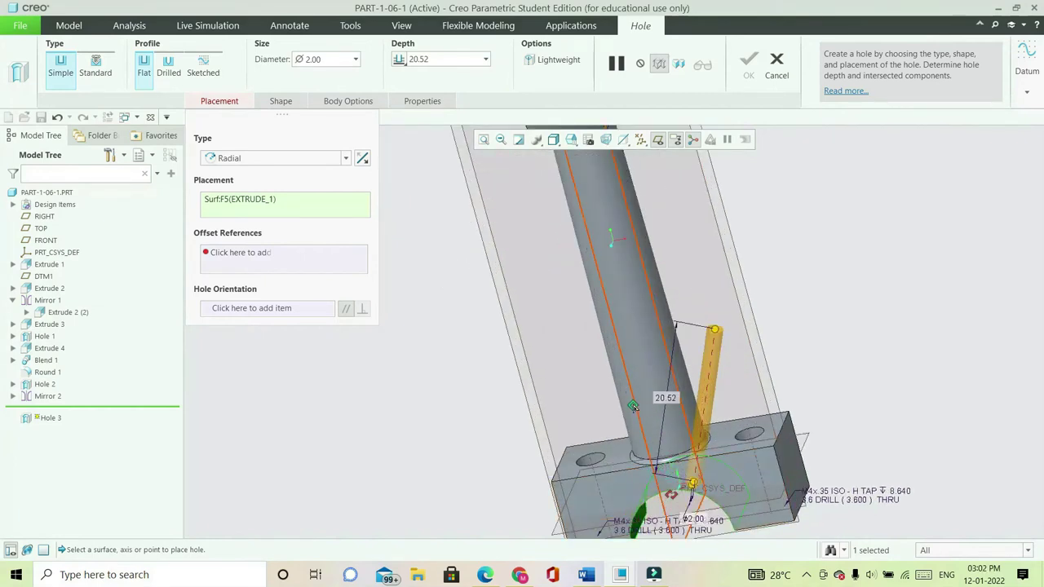
Assign the RIGHT and FRONT datum planes as the radial hole's offset references
left_click_drag(633, 406, 672, 489)
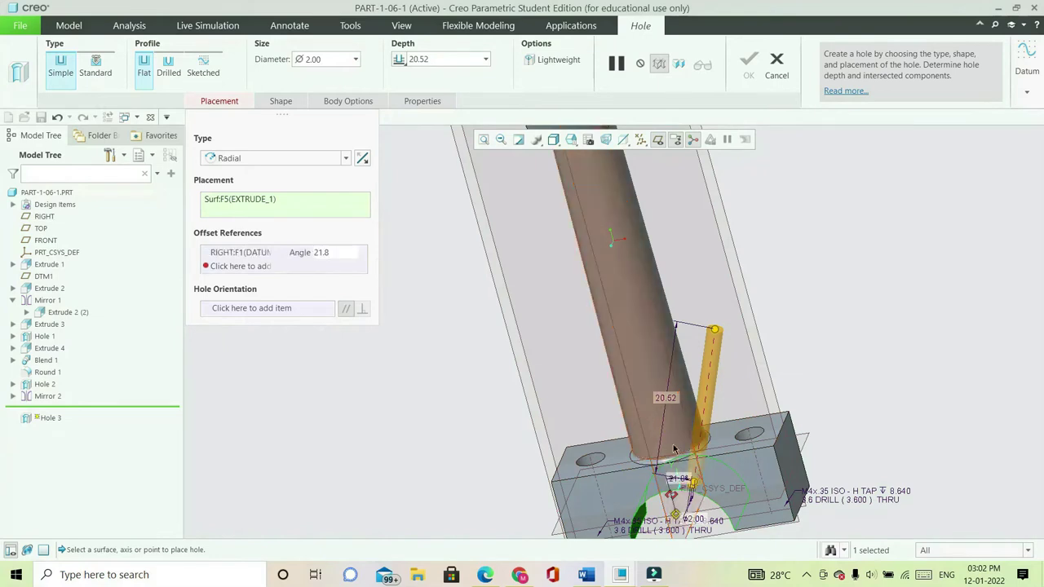
left_click_drag(672, 492, 739, 381)
middle_click_drag(740, 380, 763, 397)
scroll(734, 383, "up", 3)
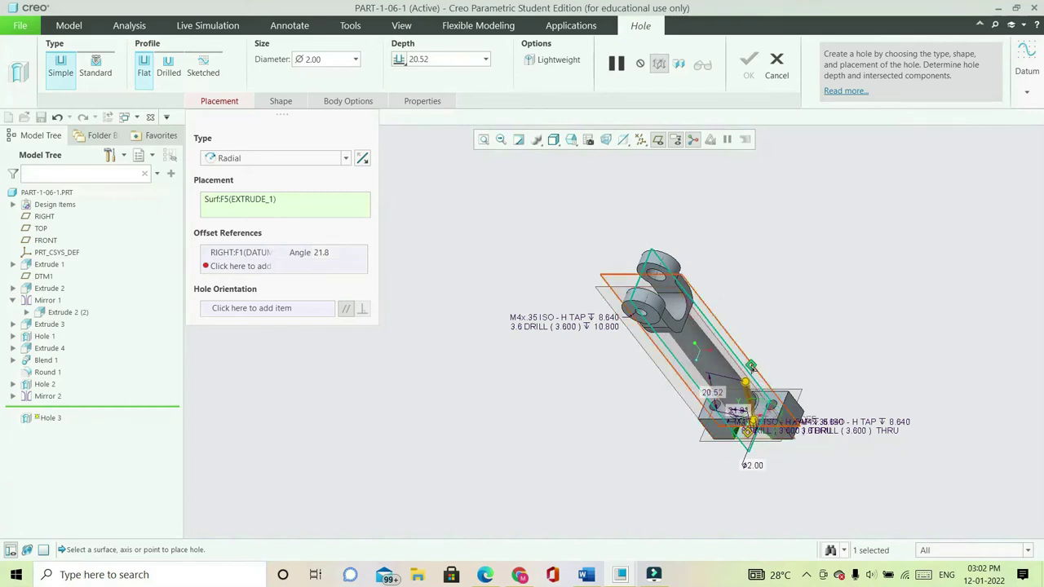
left_click_drag(750, 366, 748, 368)
middle_click_drag(798, 270, 802, 339)
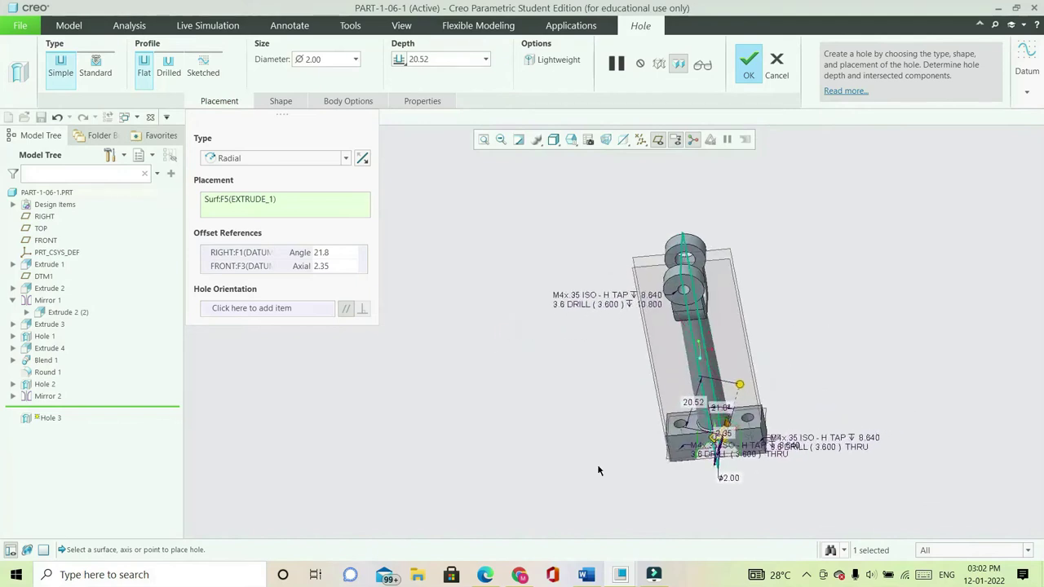
Set the radial hole's axial offset from FRONT to 0 and its angle from RIGHT to 30 degrees
left_click(329, 266)
type("0")
key("Return")
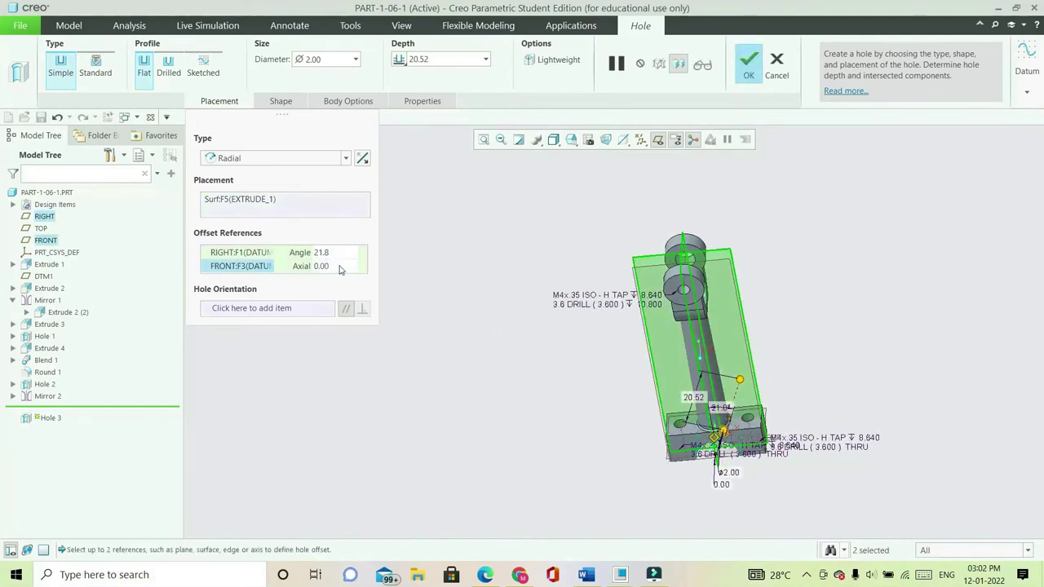
left_click(328, 252)
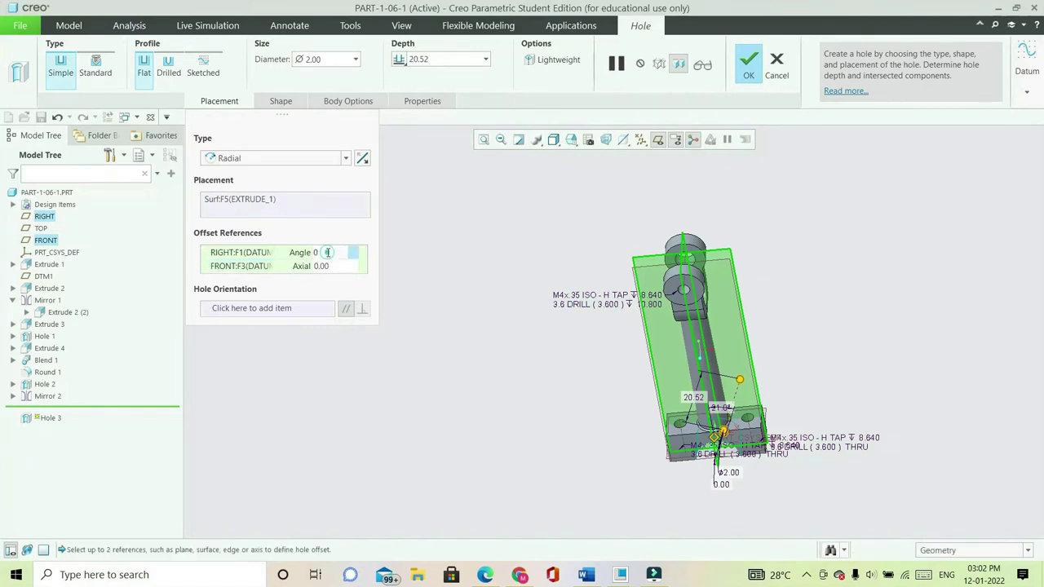
type("30.0")
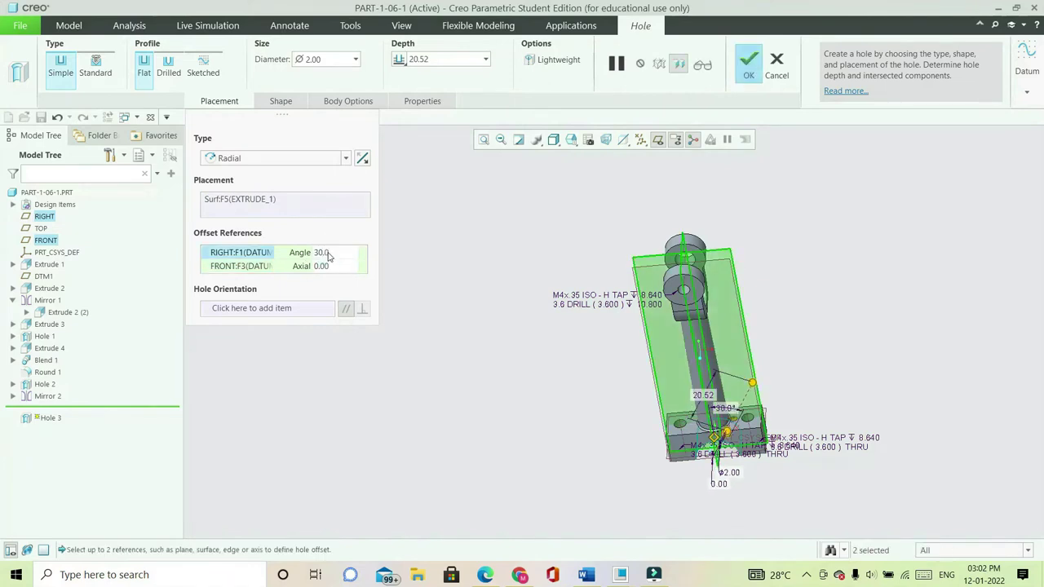
middle_click_drag(692, 440, 718, 384)
left_click(96, 67)
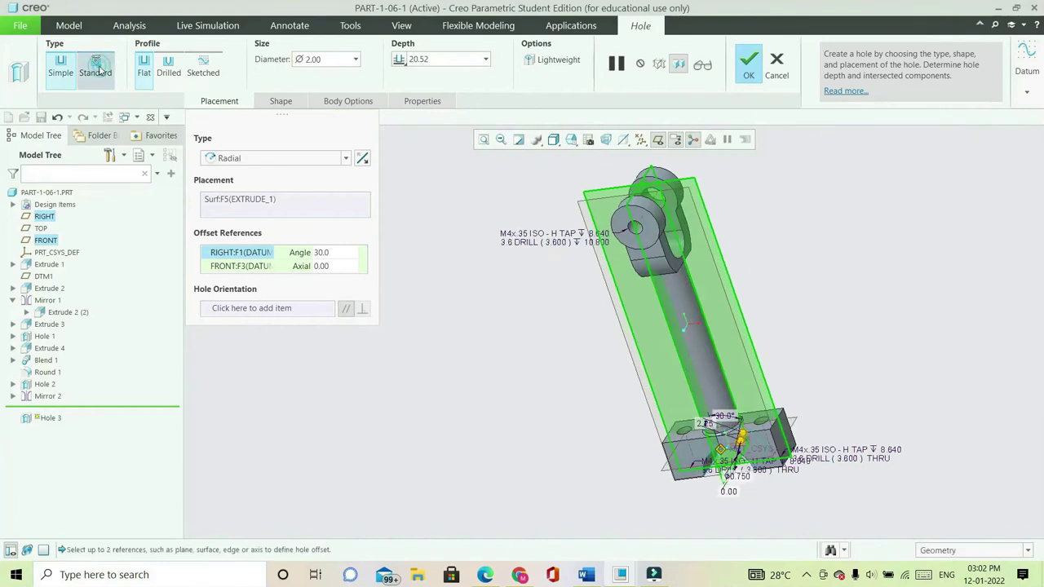
middle_click_drag(646, 295, 663, 320)
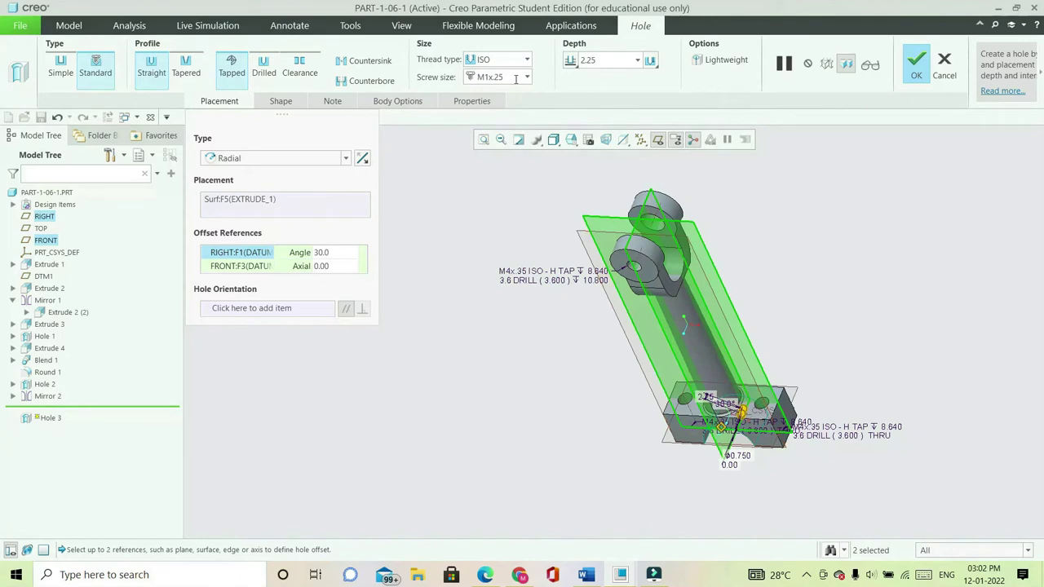
left_click(69, 66)
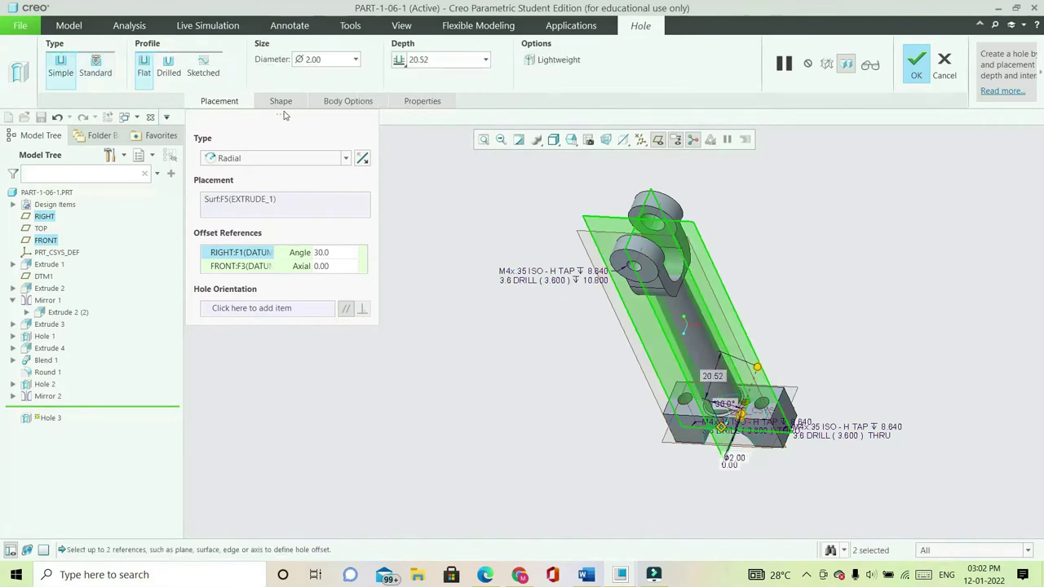
Confirm the simple hole's diameter as 2.00, set its depth option to To Next, and complete the hole
double_click(323, 55)
key("Return")
left_click(405, 64)
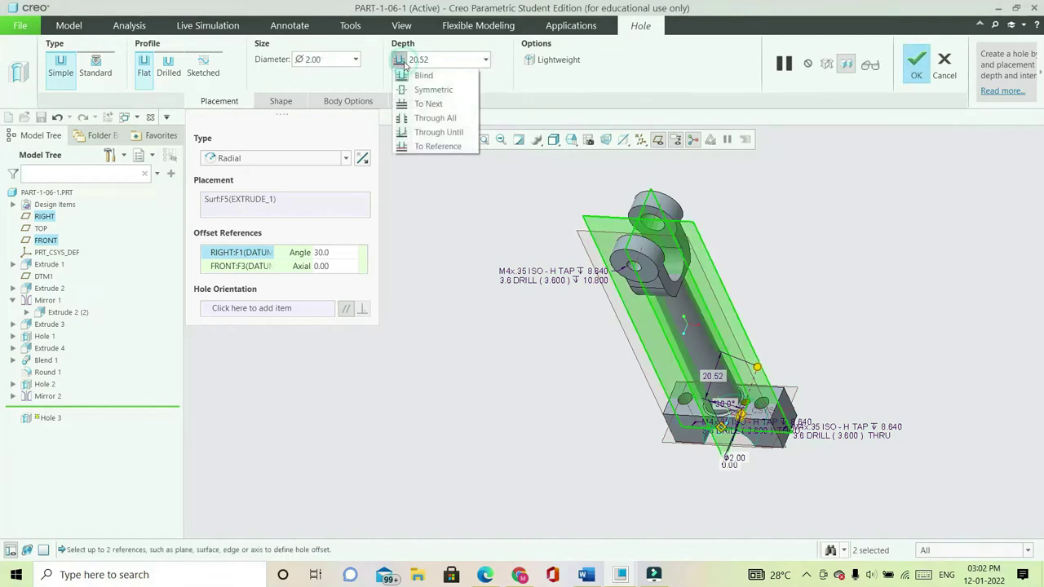
left_click(431, 147)
left_click(399, 61)
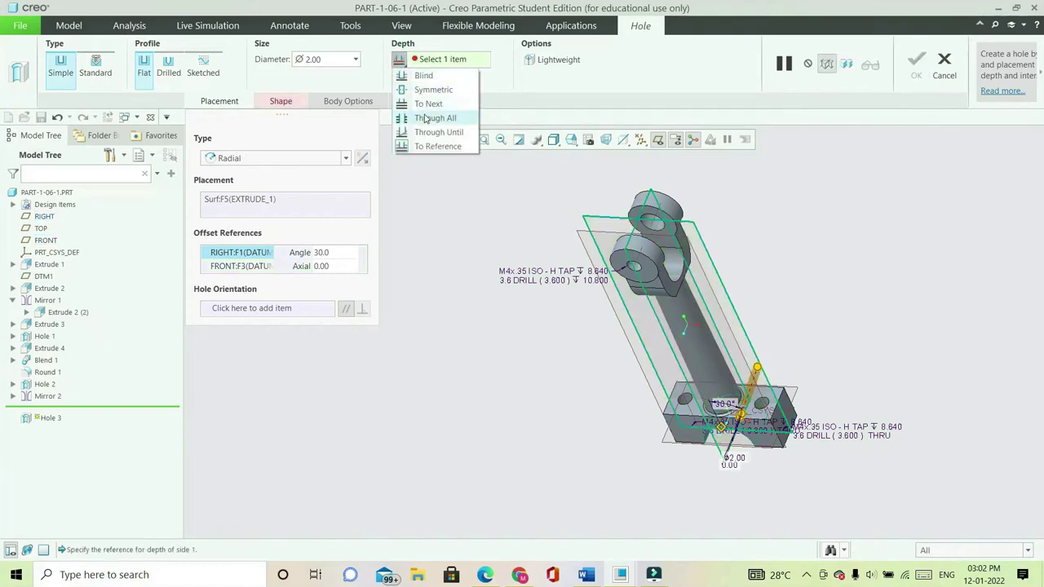
left_click(427, 105)
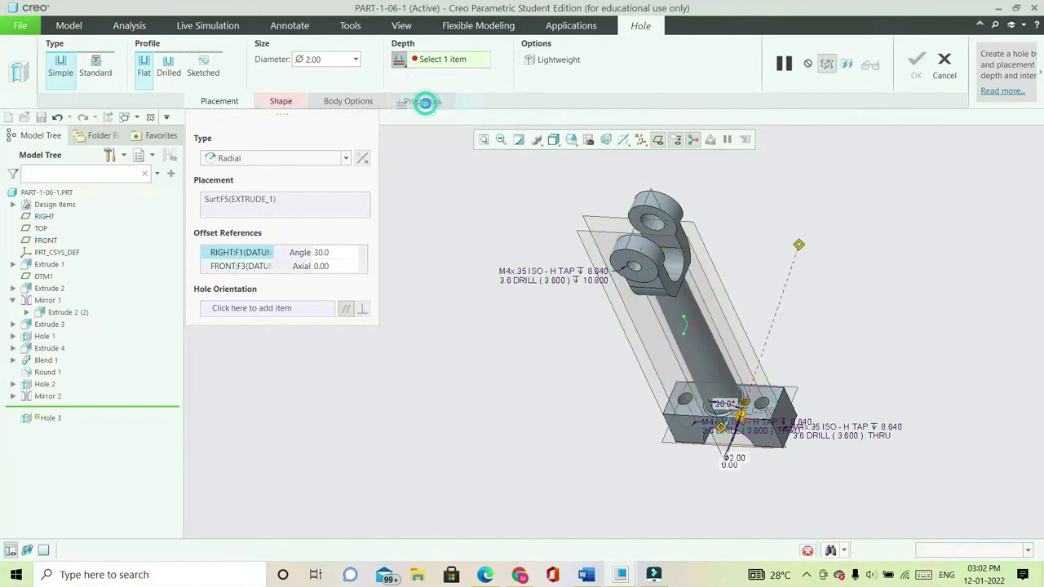
middle_click_drag(783, 256, 796, 310)
scroll(771, 418, "down", 5)
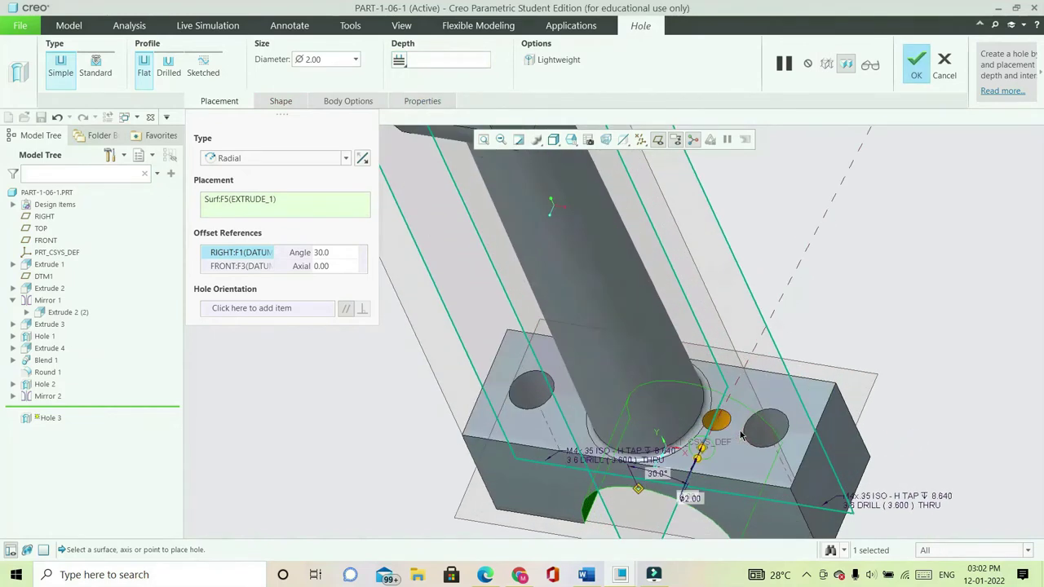
scroll(758, 408, "up", 4)
left_click(917, 65)
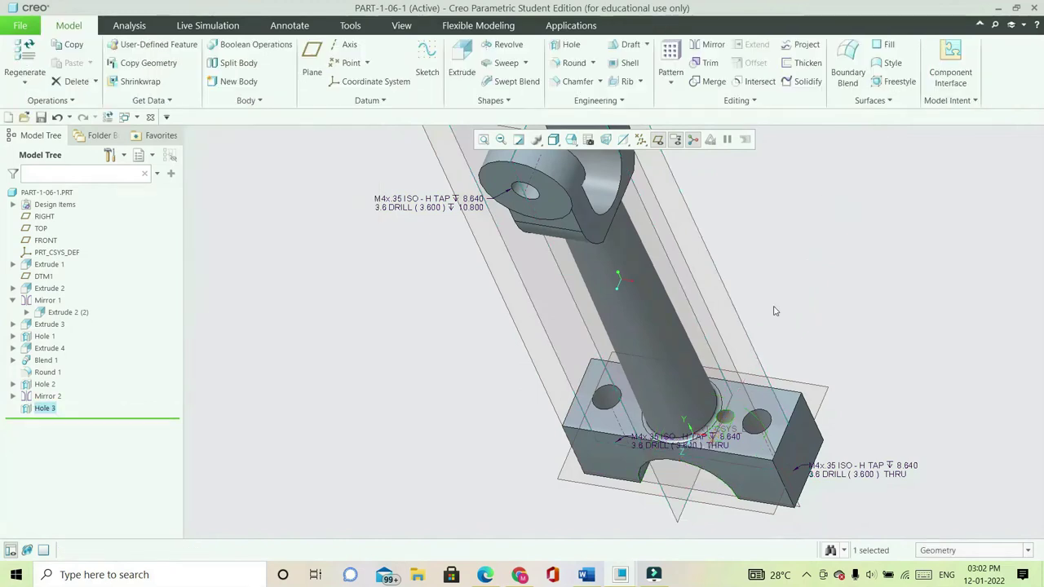
Mirror the small angled hole about the RIGHT plane and save the part
middle_click_drag(766, 302, 779, 323)
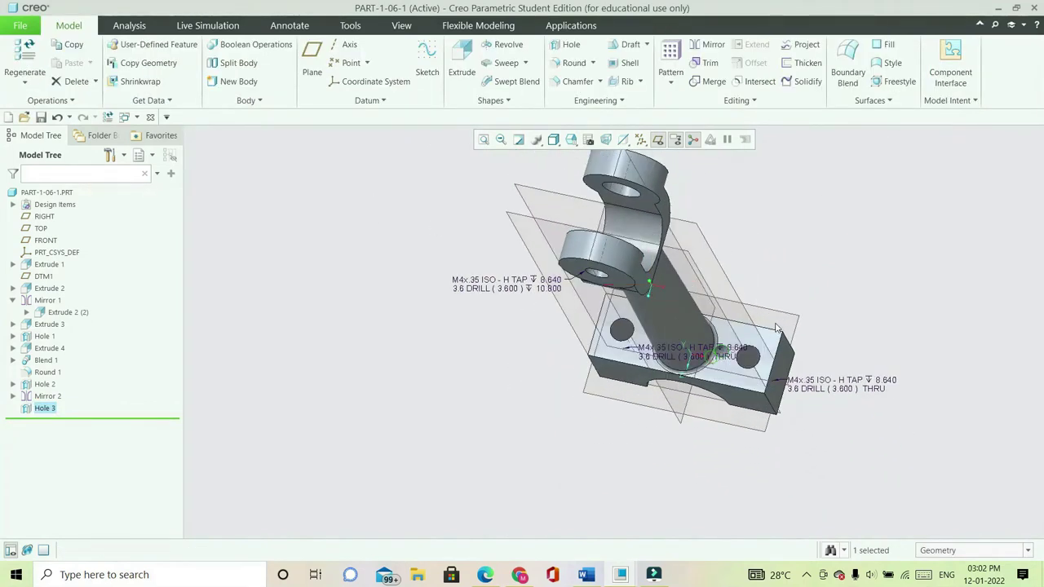
left_click(715, 45)
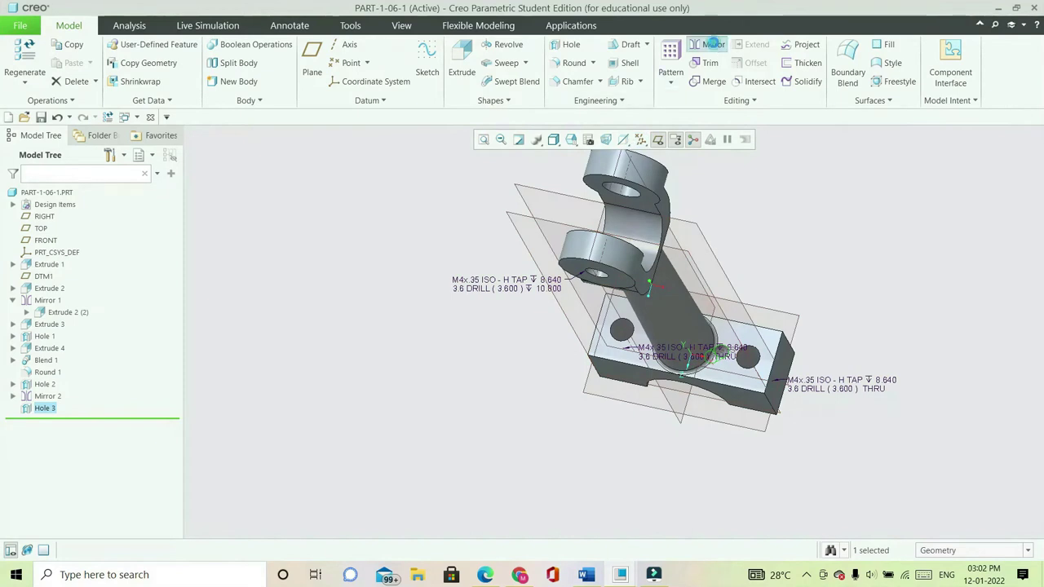
left_click(604, 218)
mouse_move(734, 244)
middle_mouse_down()
mouse_move(789, 214)
mouse_move(788, 232)
mouse_move(780, 214)
mouse_move(790, 221)
mouse_move(758, 204)
middle_mouse_up()
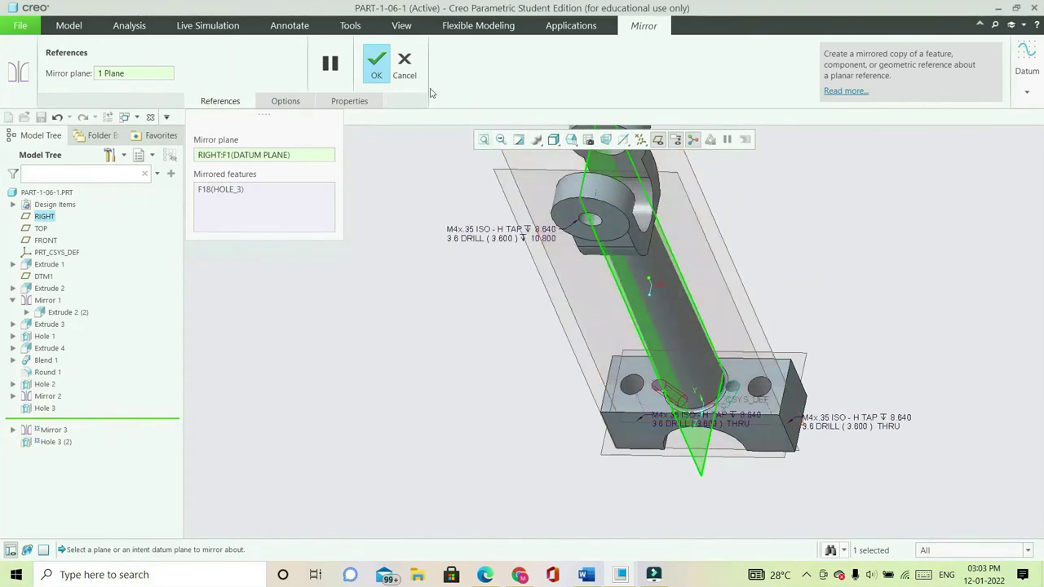
left_click(376, 64)
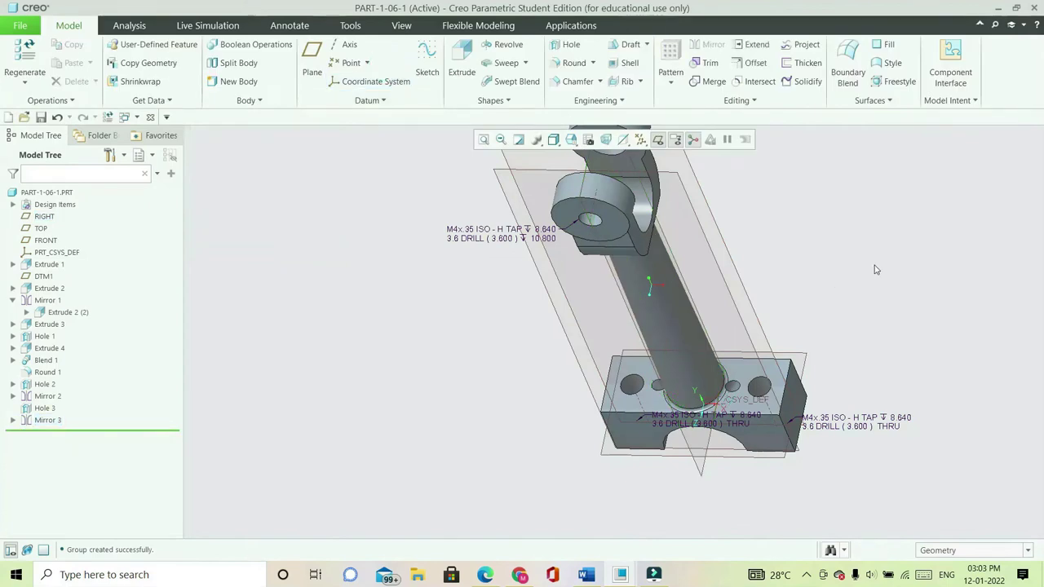
middle_click_drag(886, 252, 868, 267)
key("ctrl+s")
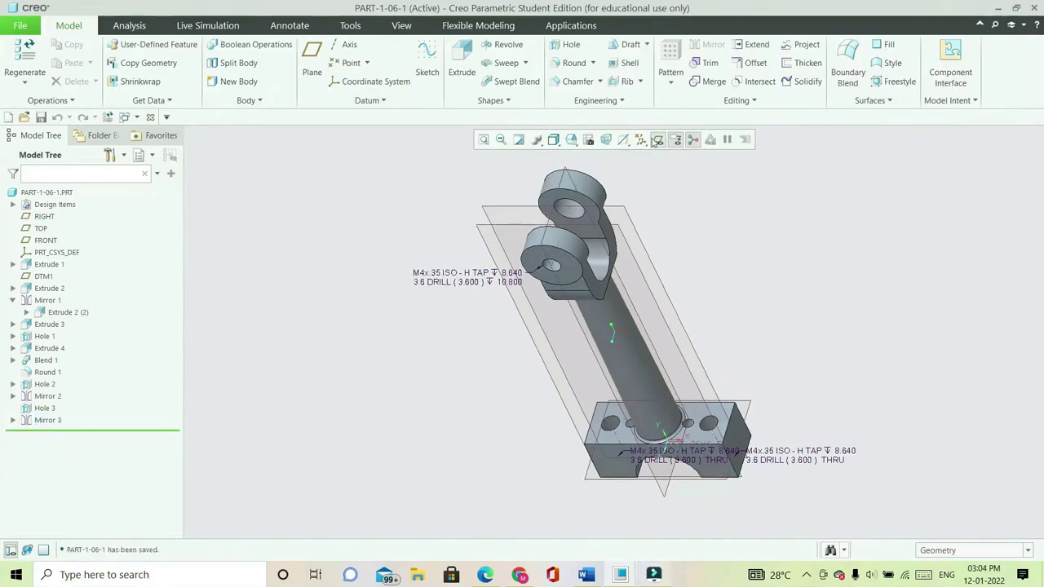
Create a new planar cross section in the View Manager and name it A
left_click(572, 141)
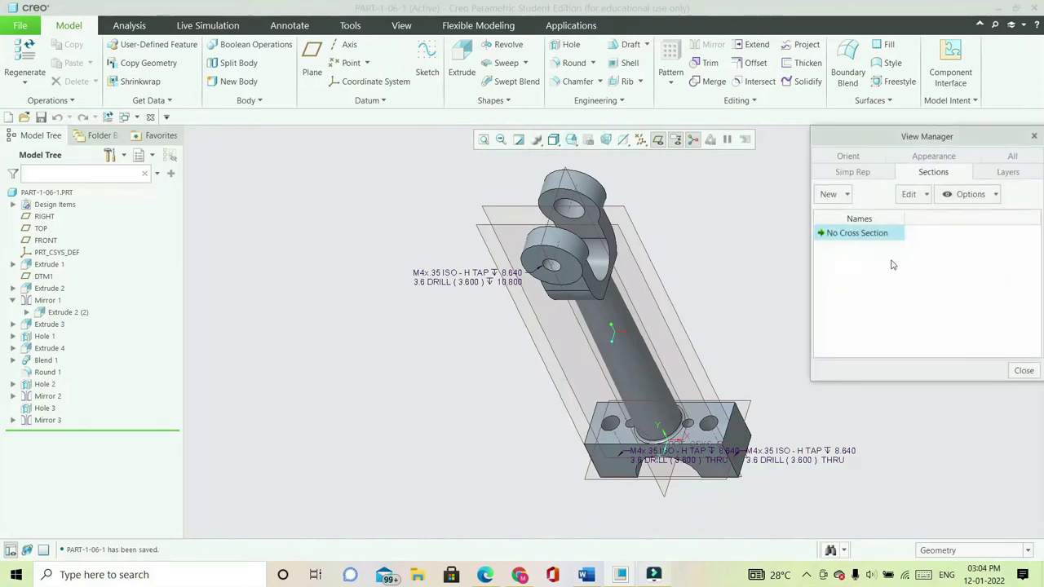
left_click(836, 196)
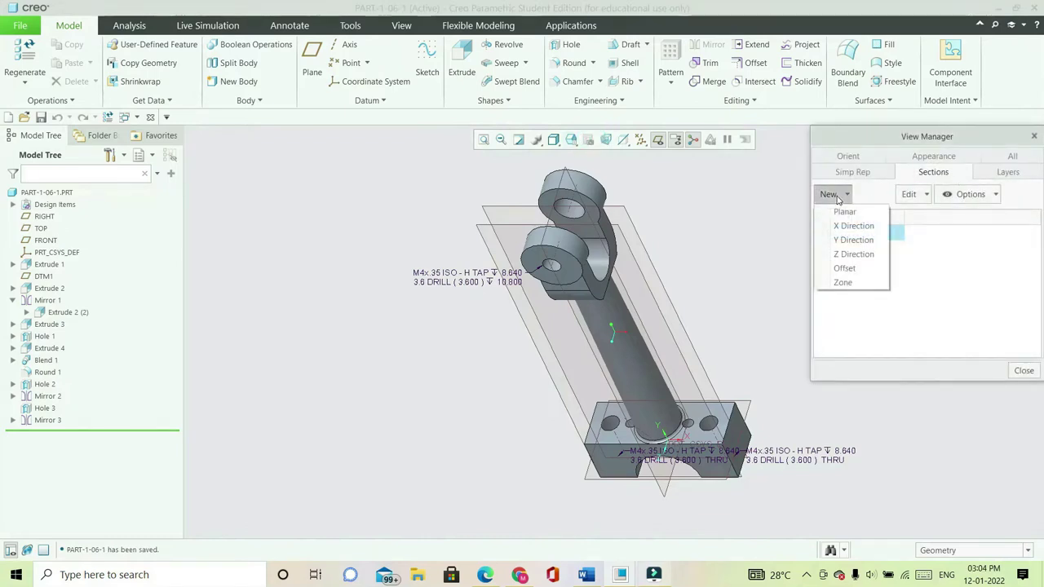
left_click(845, 211)
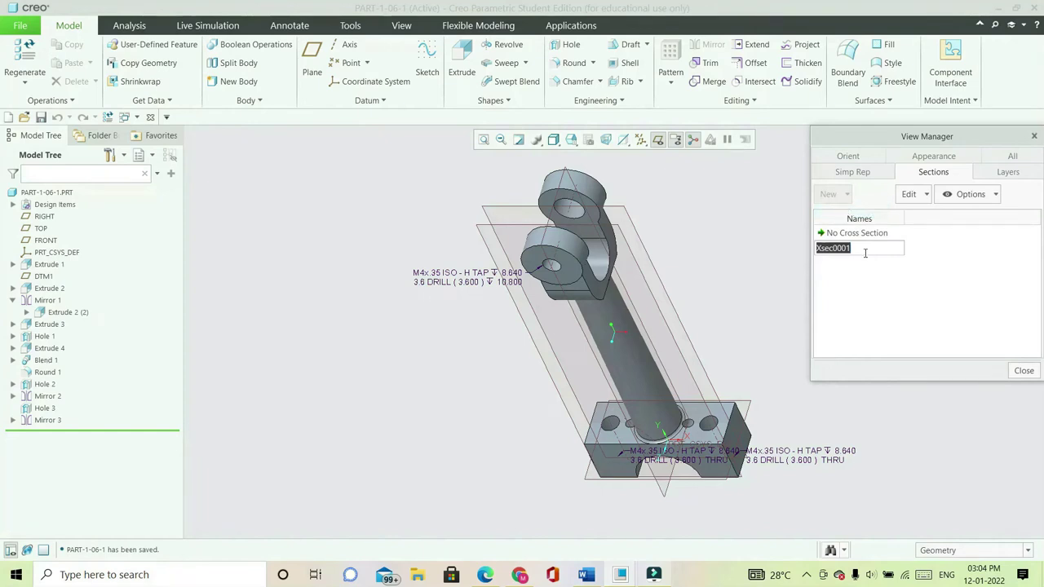
key("BackSpace")
key("Return")
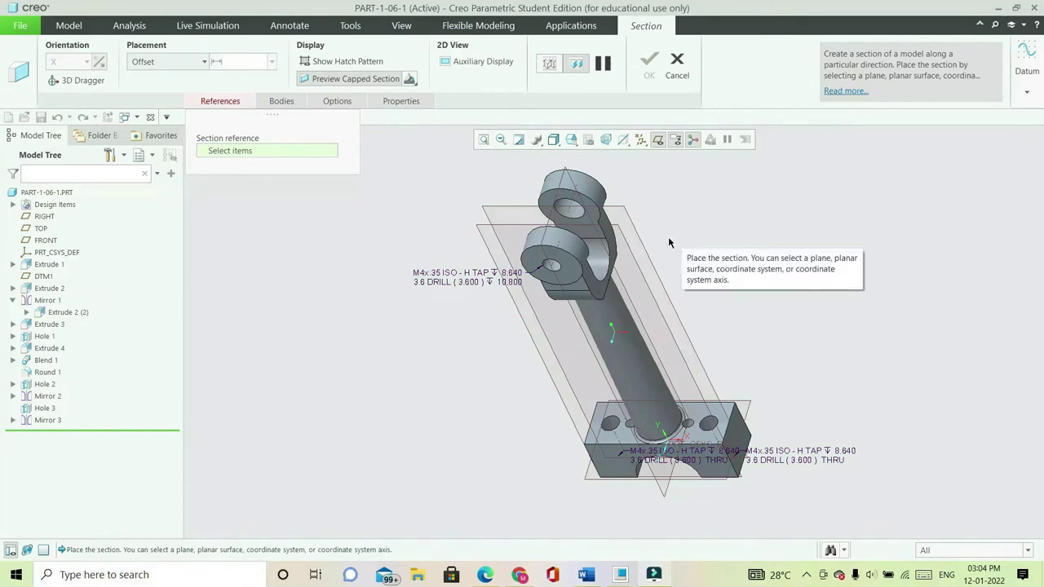
Place section A on the FRONT plane at offset 0, show its hatch pattern, and accept it, closing the View Manager
left_click(637, 230)
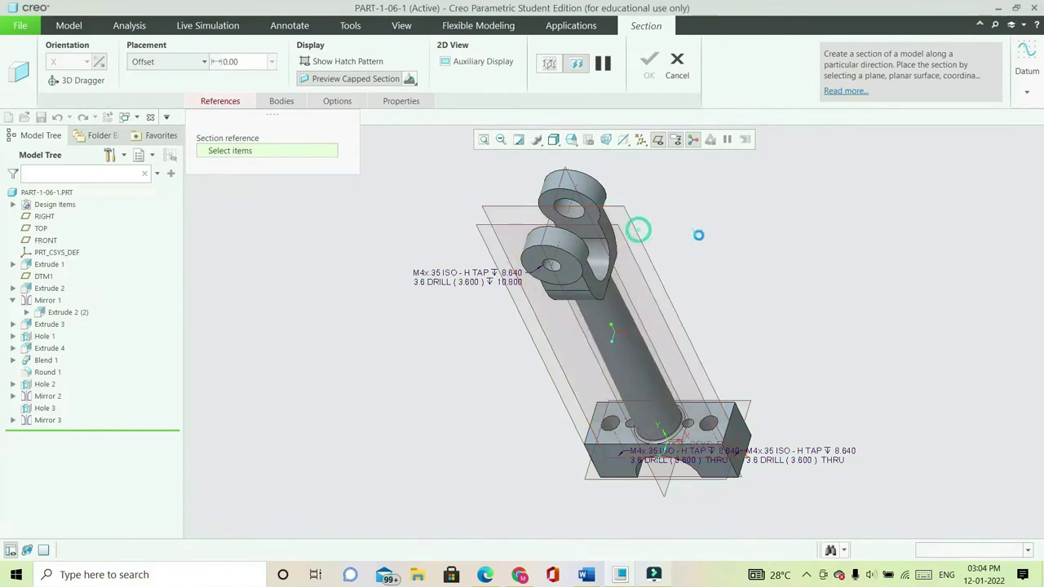
middle_click_drag(709, 243, 752, 249)
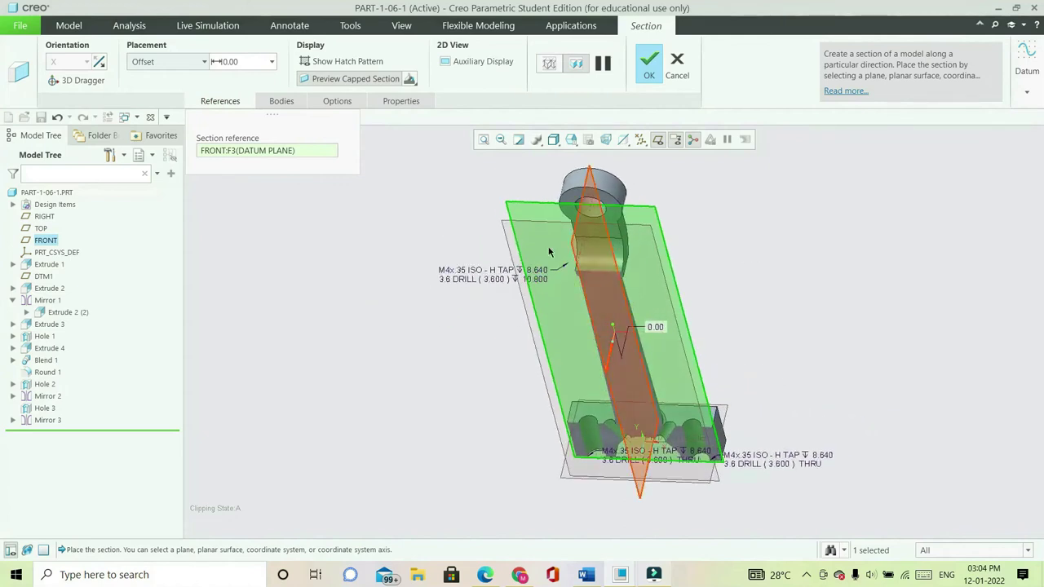
left_click(367, 63)
mouse_move(792, 290)
middle_mouse_down()
mouse_move(792, 261)
mouse_move(770, 264)
mouse_move(781, 265)
middle_mouse_up()
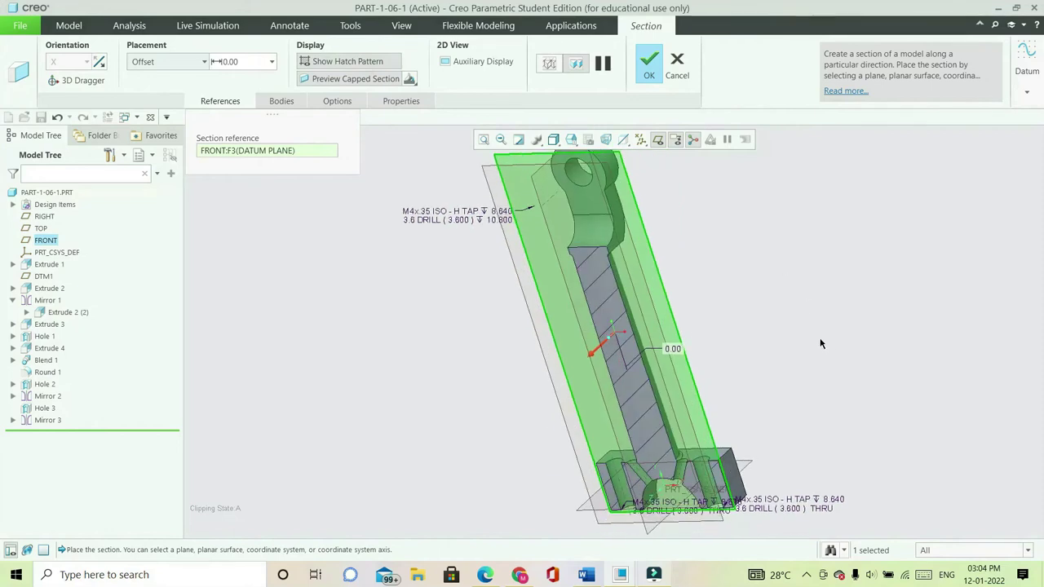
left_click(649, 62)
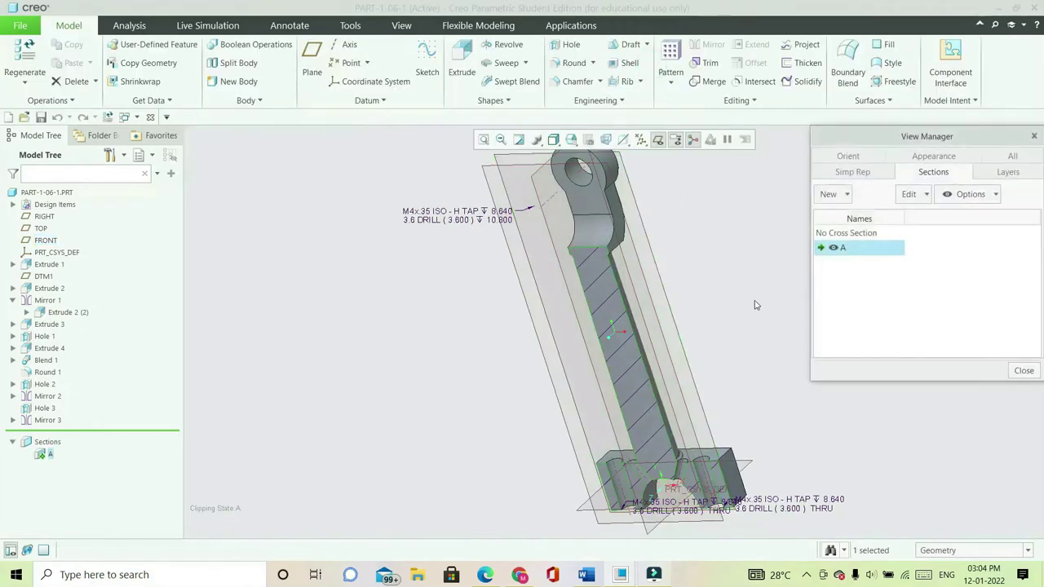
left_click(1034, 137)
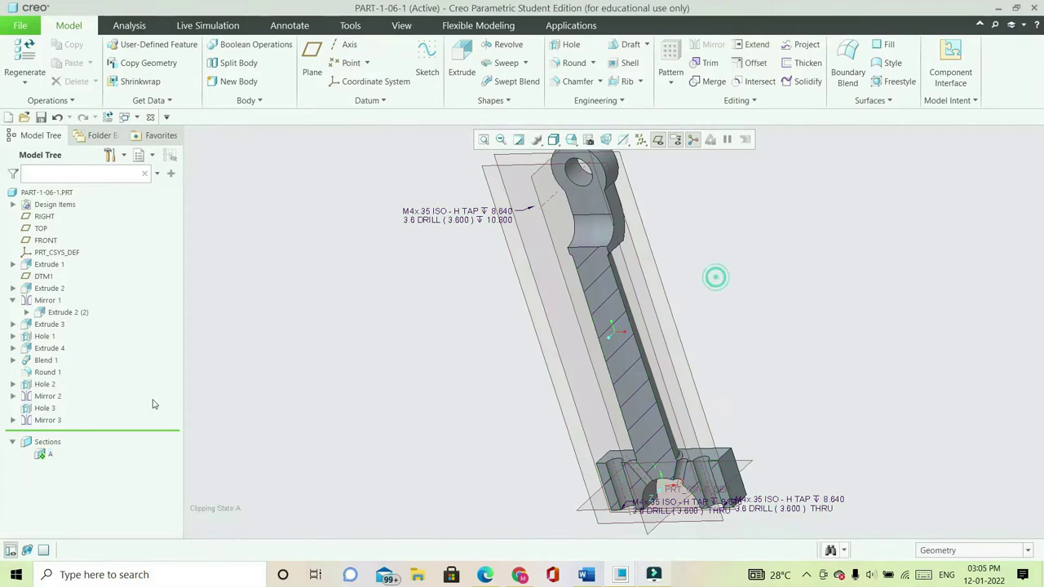
Deactivate cross section A to display the whole part
left_click(48, 457)
left_click(54, 379)
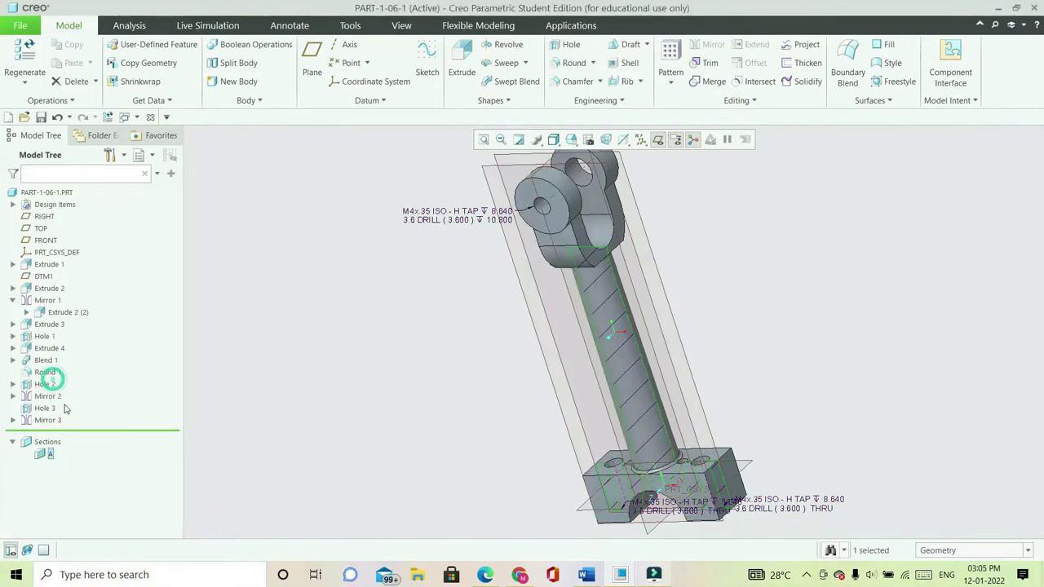
Hide the hatched display of section A on the model
left_click(42, 454)
left_click(70, 416)
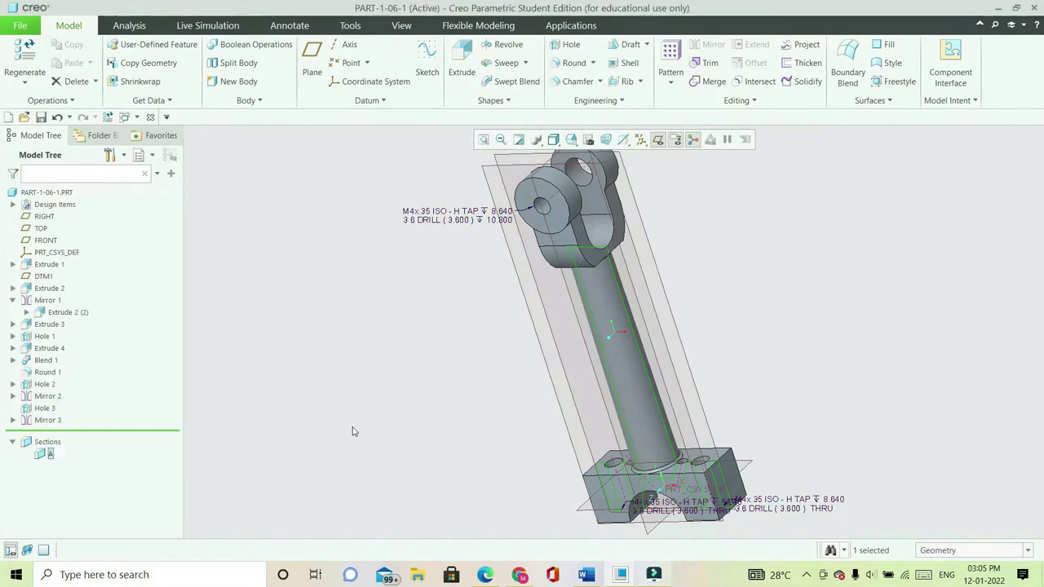
middle_click_drag(416, 372, 842, 288)
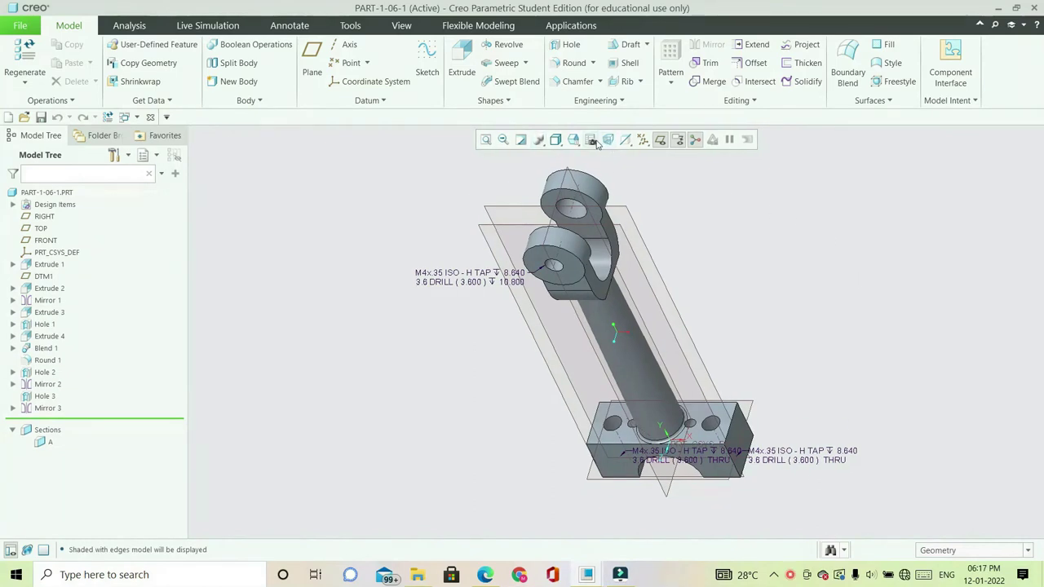
Create a second planar cross section in the View Manager and name it B
left_click(592, 140)
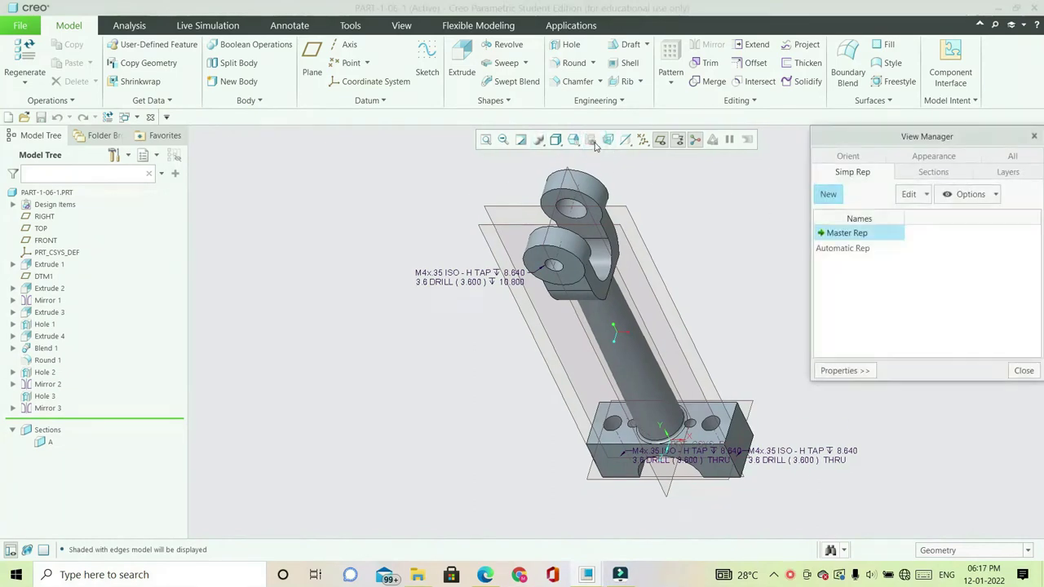
left_click(946, 173)
left_click(845, 196)
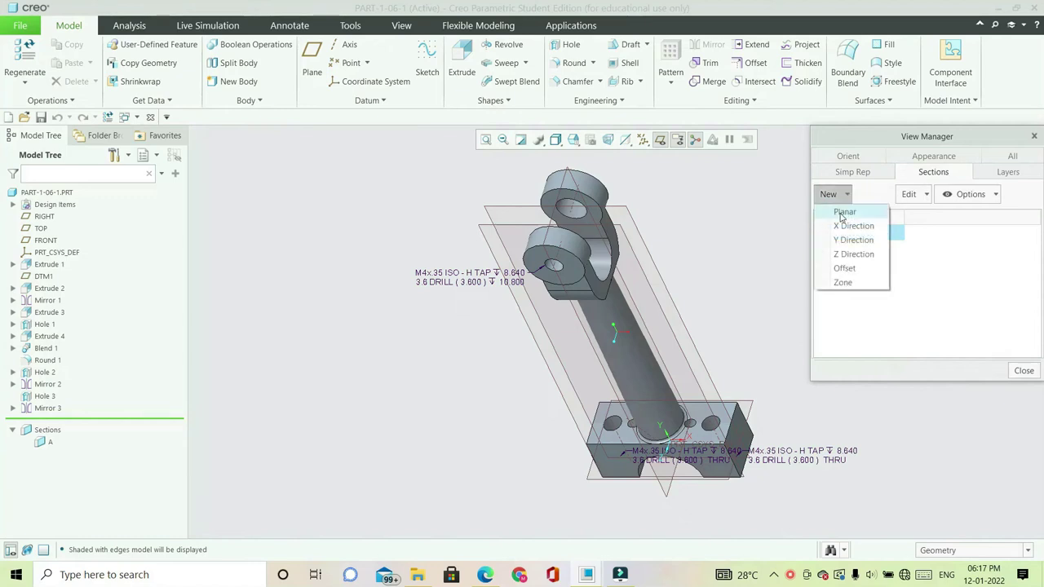
left_click(843, 215)
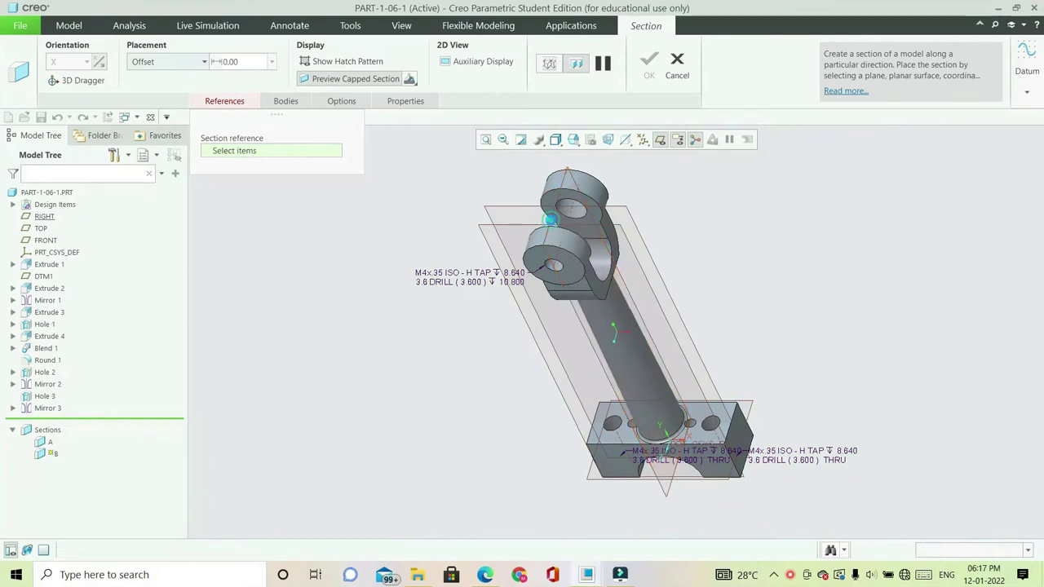
Place section B on the RIGHT datum plane at offset 0 and show its hatch pattern
left_click(553, 222)
mouse_move(747, 327)
middle_mouse_down()
mouse_move(725, 342)
mouse_move(713, 323)
mouse_move(738, 293)
mouse_move(738, 322)
middle_mouse_up()
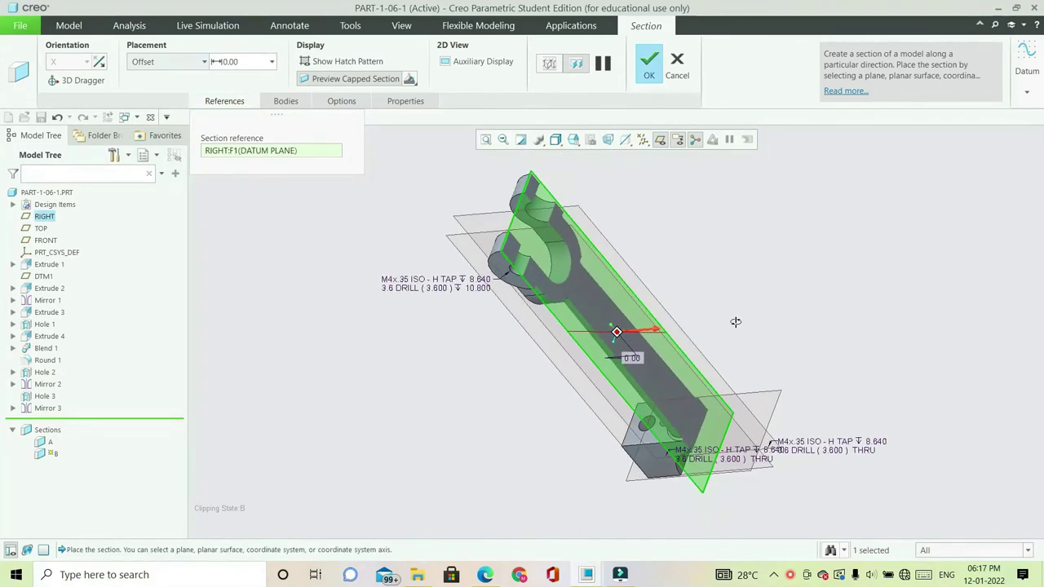
left_click(349, 63)
middle_click_drag(700, 276, 672, 277)
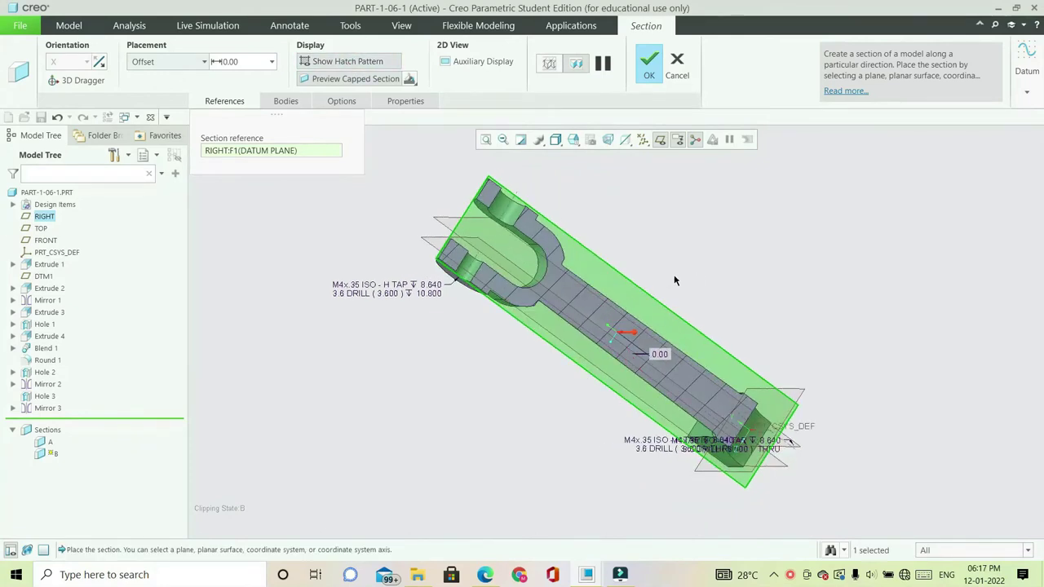
Accept cross section B on the RIGHT datum plane and deactivate it to restore the full, unclipped model
left_click(655, 75)
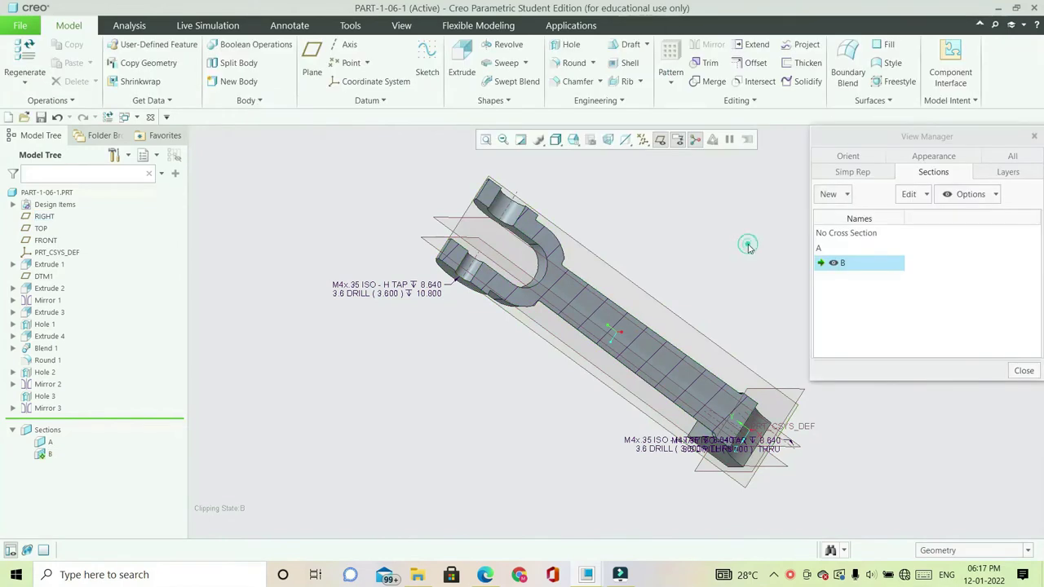
left_click(1034, 136)
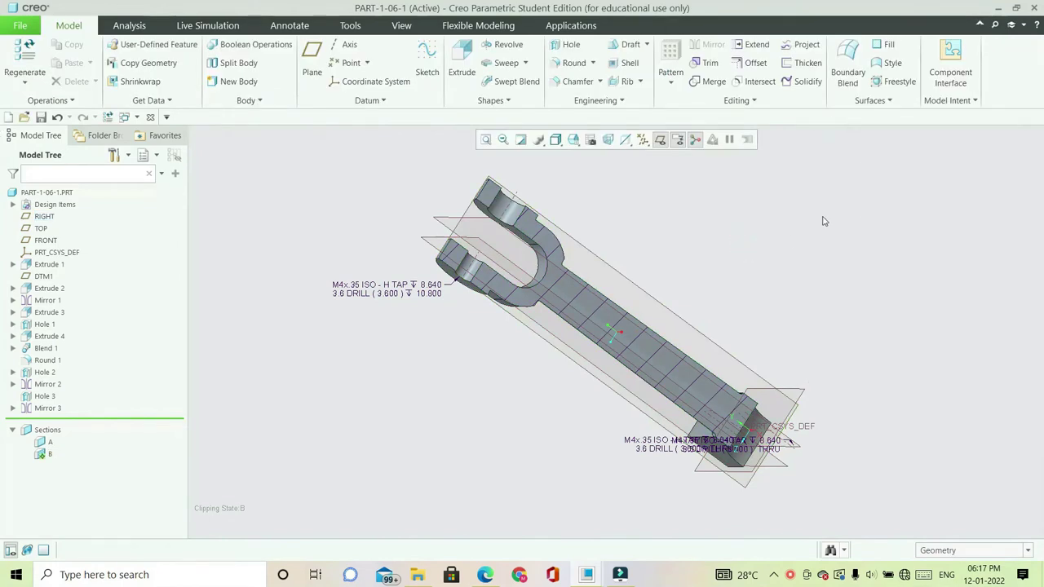
left_click(50, 456)
left_click(63, 392)
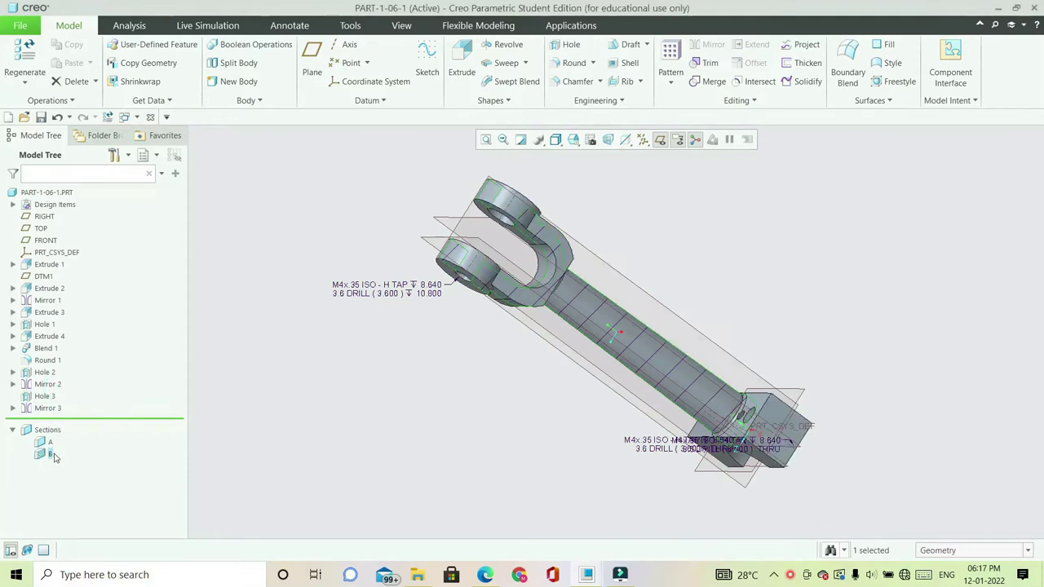
left_click(410, 445)
key("ctrl+d")
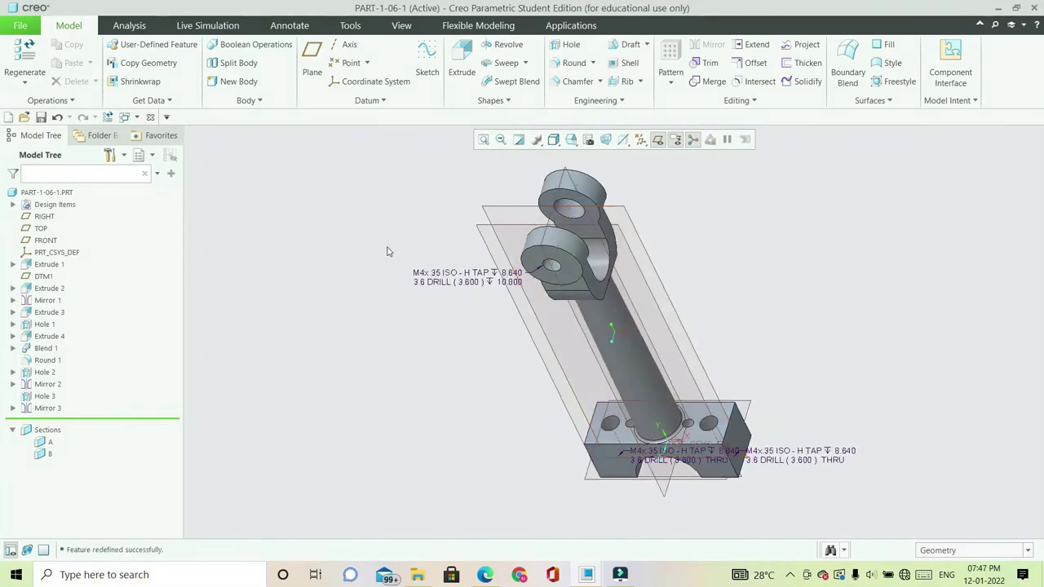
Open the internal sketch of Extrude 2 for editing, oriented parallel to the screen
left_click(57, 289)
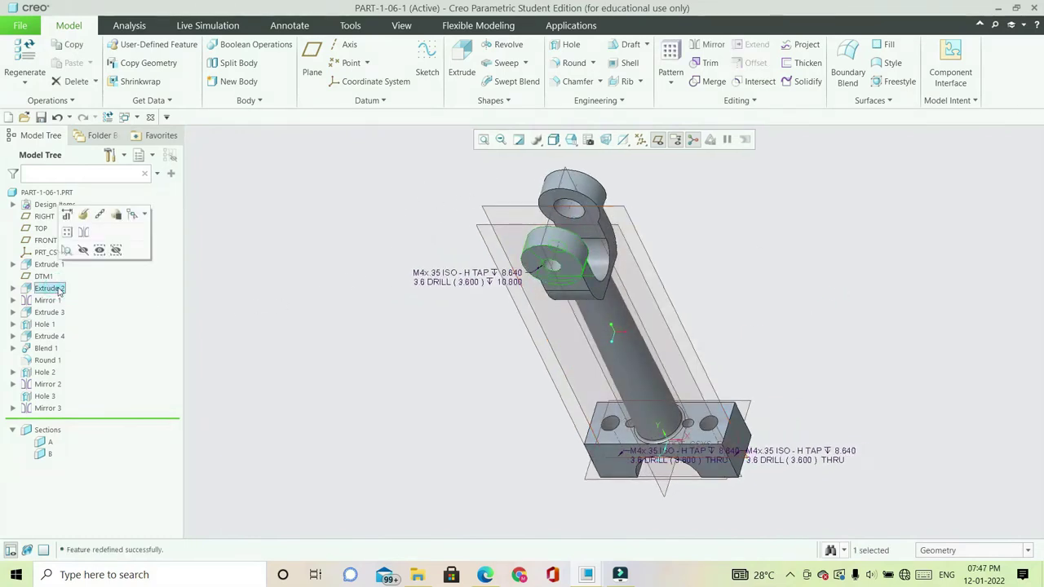
left_click(83, 214)
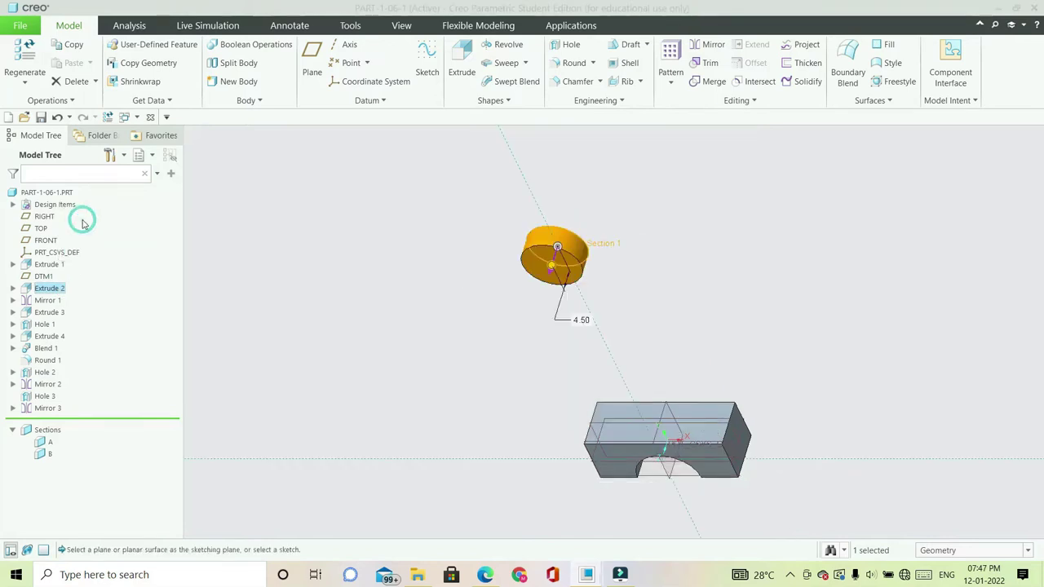
left_click(335, 156)
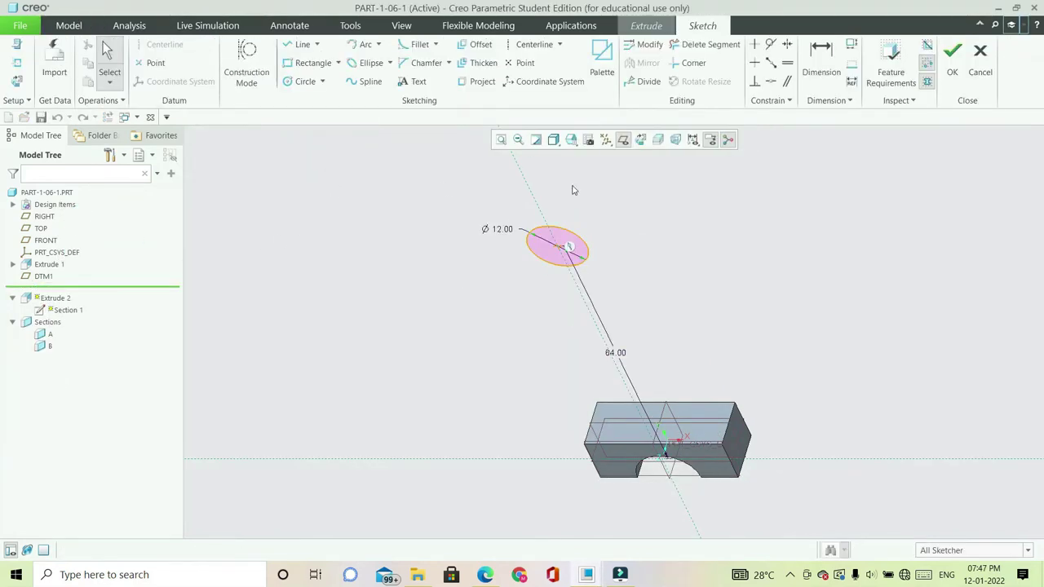
left_click(641, 140)
Try to change the circle's vertical distance from the horizontal reference to 59 mm and leave the sketch
double_click(616, 362)
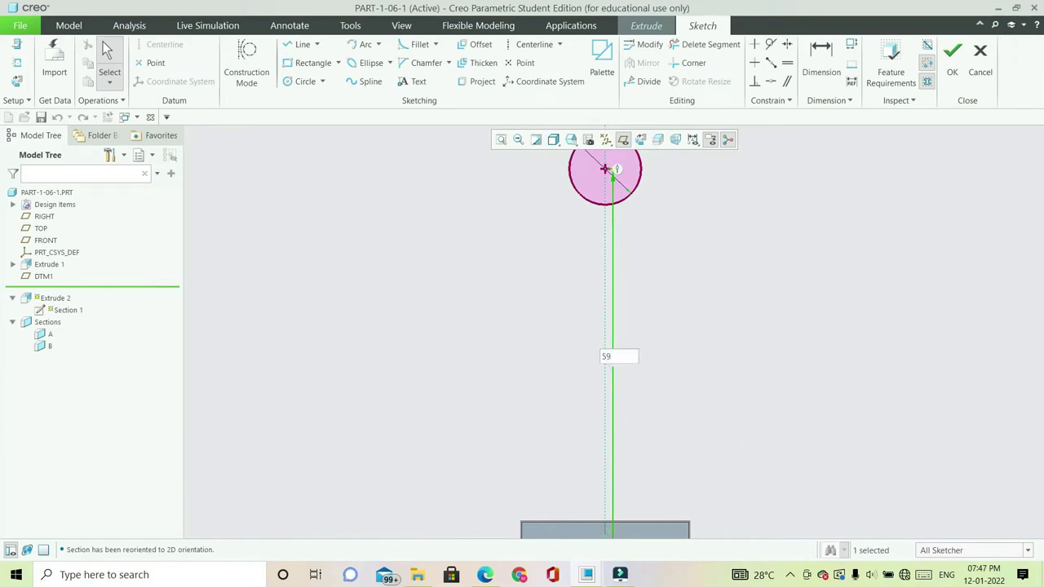
left_click(953, 55)
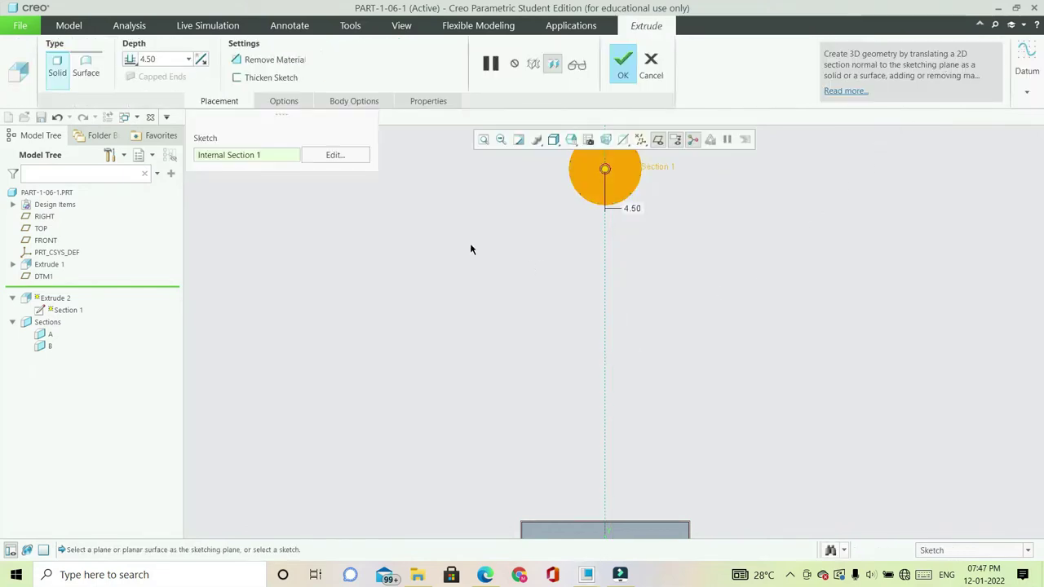
left_click(343, 155)
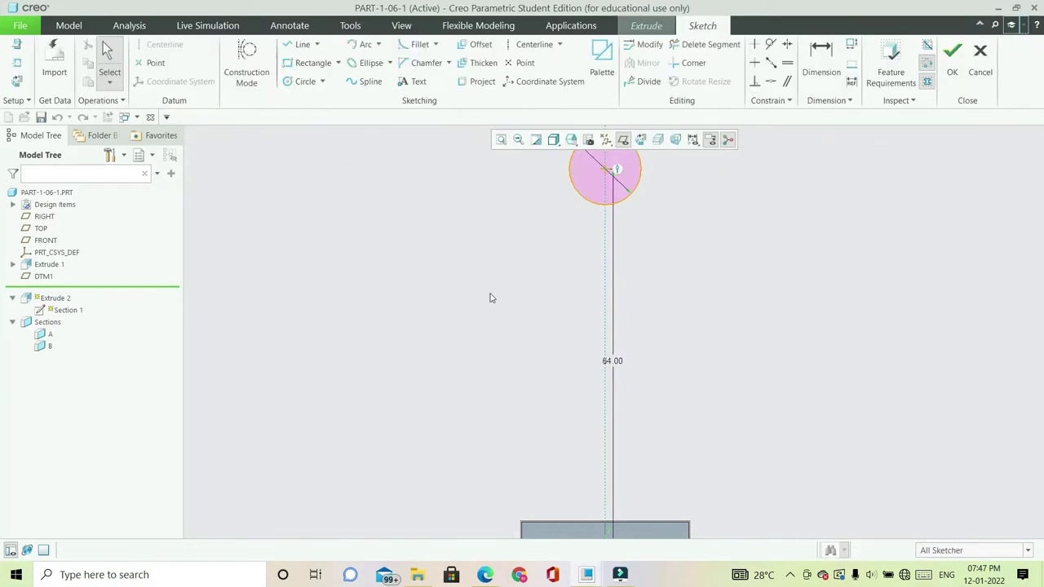
Set the circle centre's height above the horizontal reference to 59 mm and complete the redefined Extrude 2
double_click(611, 360)
type("59")
key("Return")
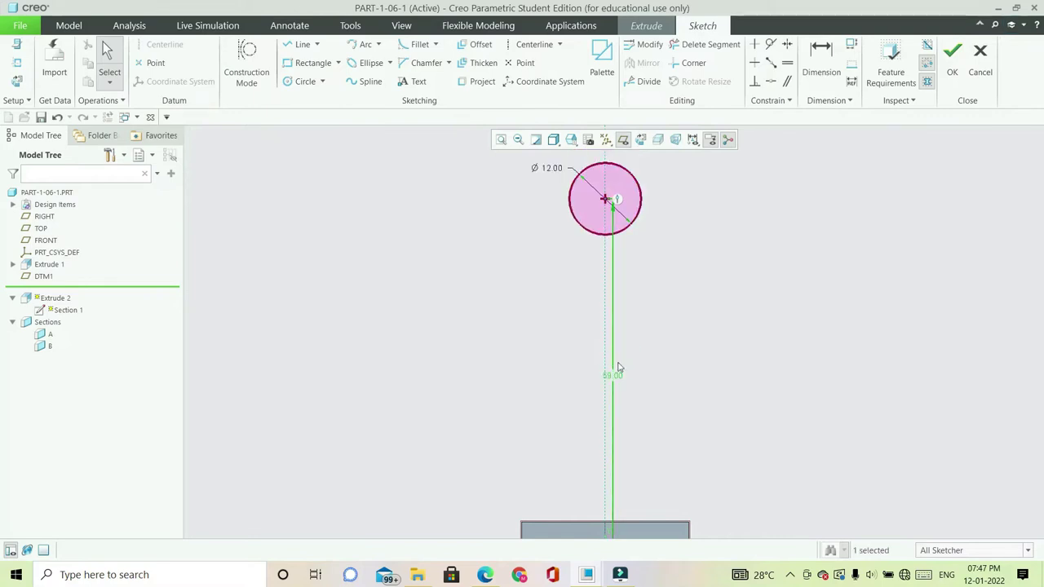
scroll(645, 336, "up", 2)
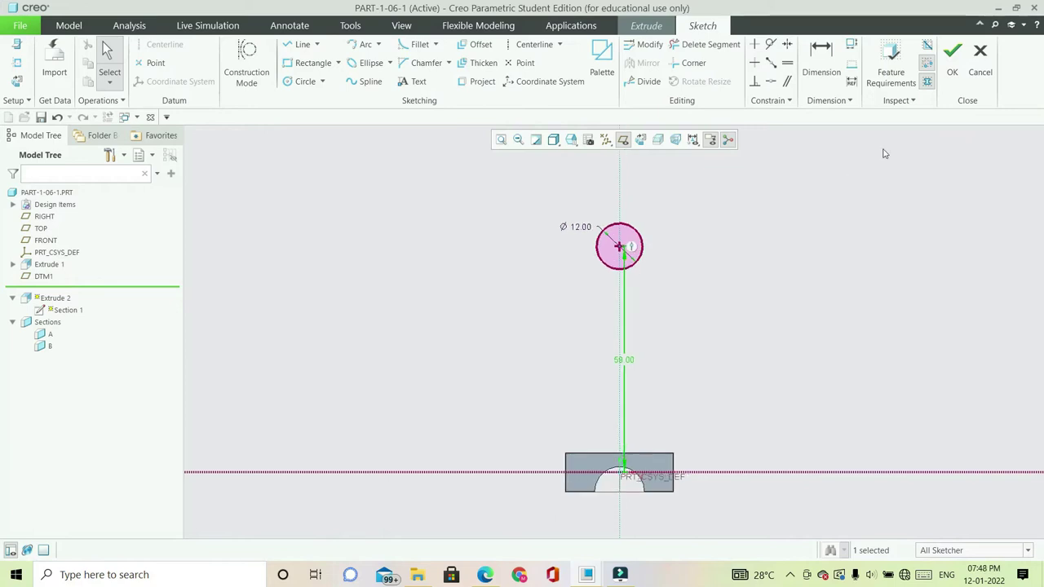
left_click(951, 54)
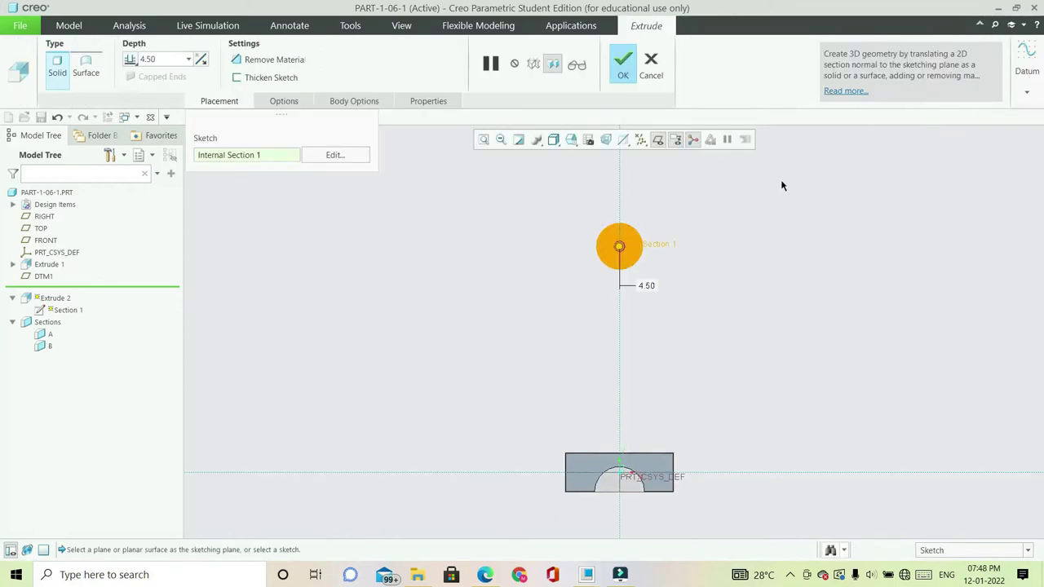
left_click(623, 65)
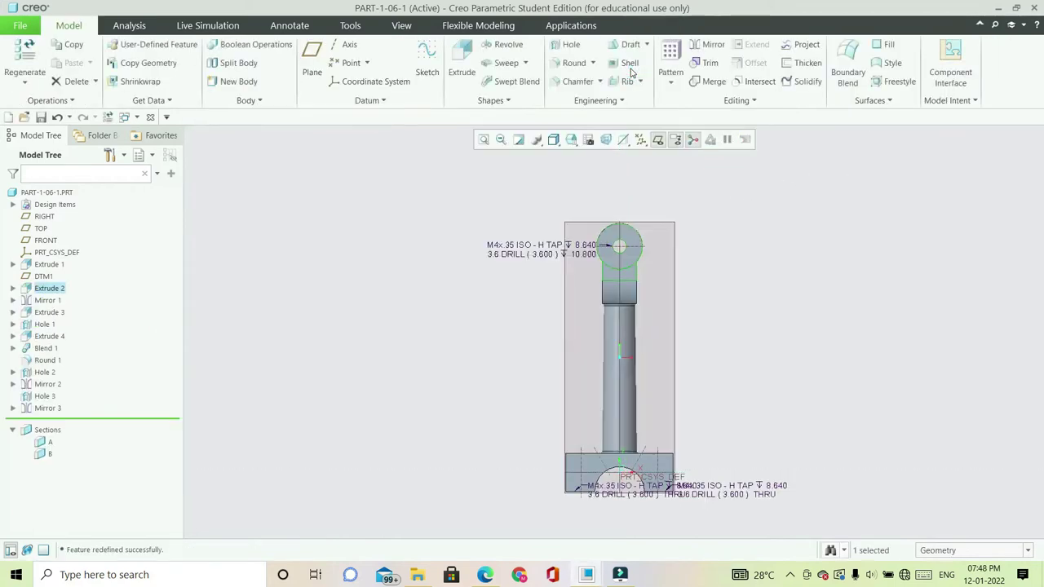
Redefine the blended shaft by setting Section 2's offset from Section 1 to 39 mm
middle_click_drag(680, 242, 732, 280)
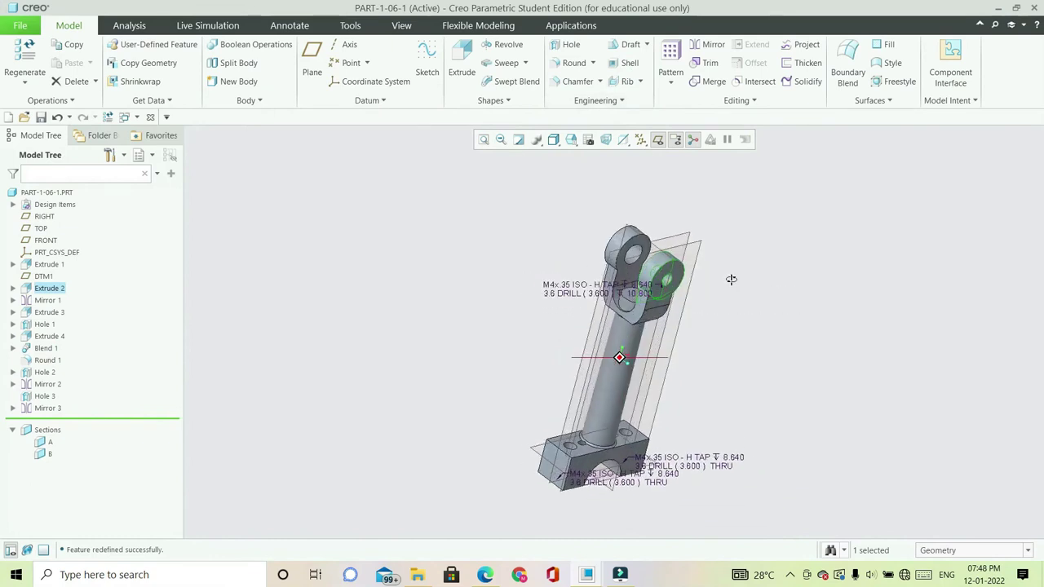
left_click(626, 352)
left_click(644, 327)
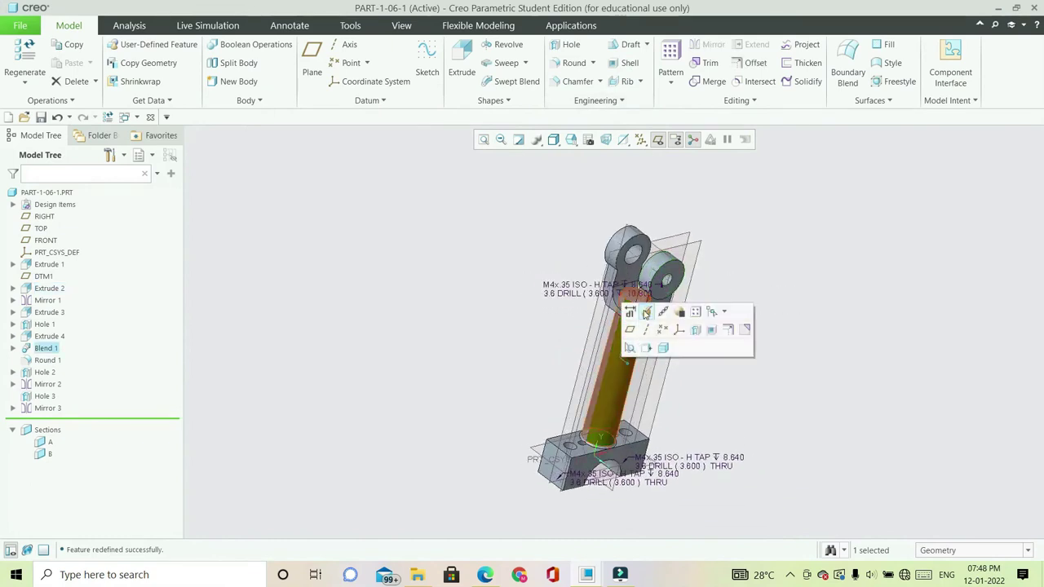
left_click(523, 185)
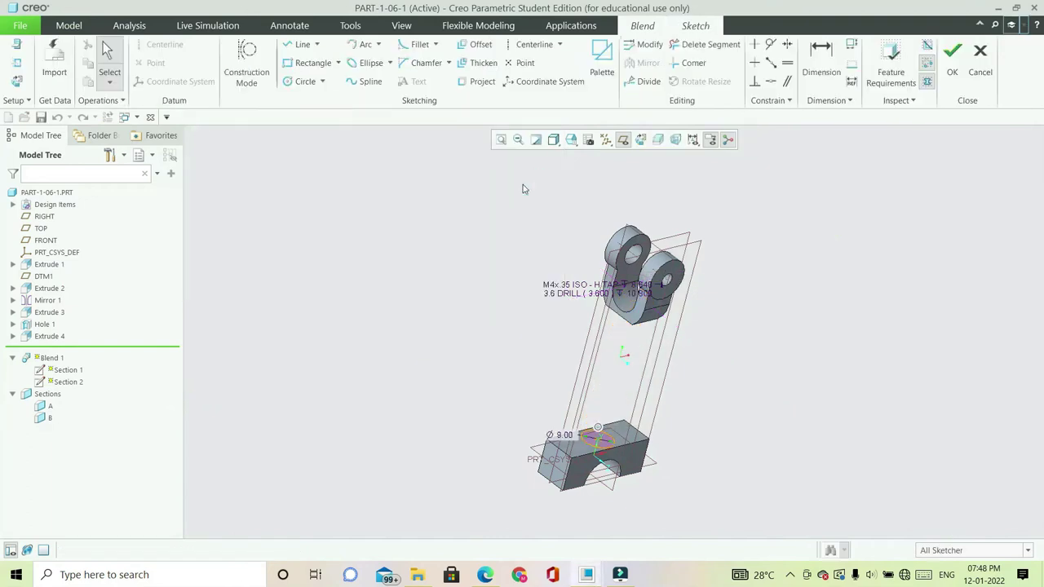
left_click(952, 59)
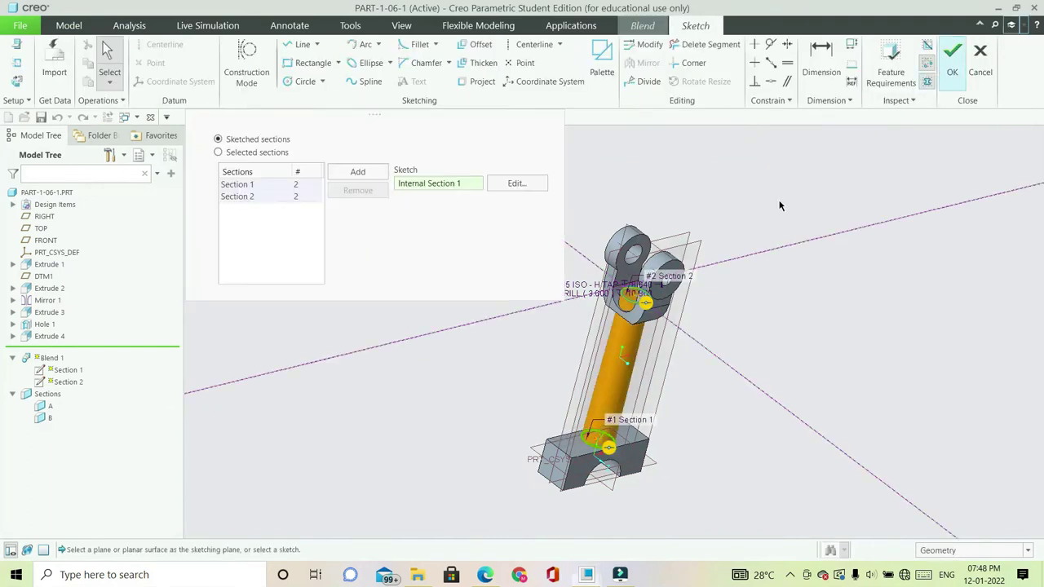
left_click(298, 196)
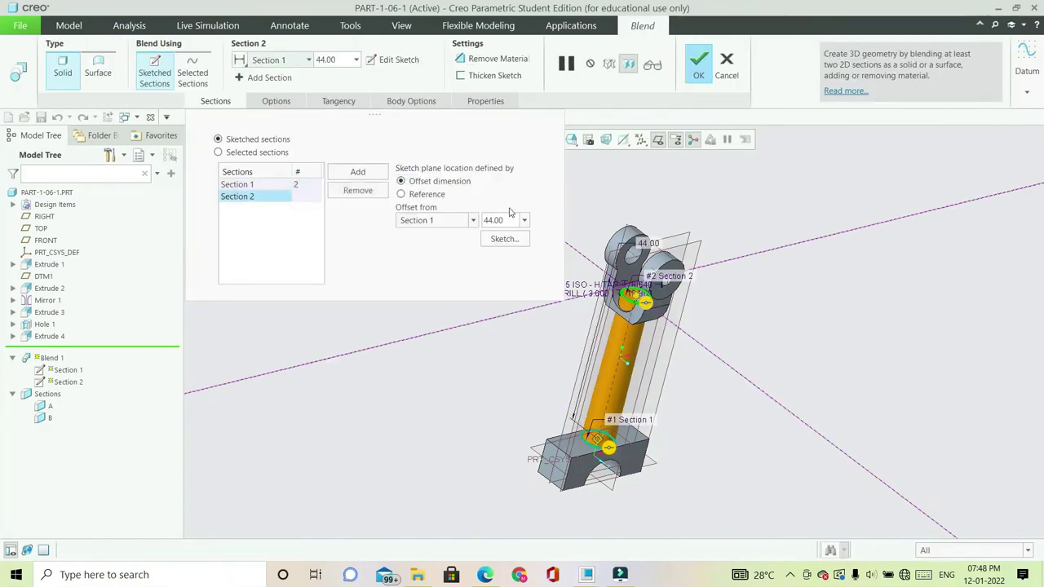
double_click(508, 220)
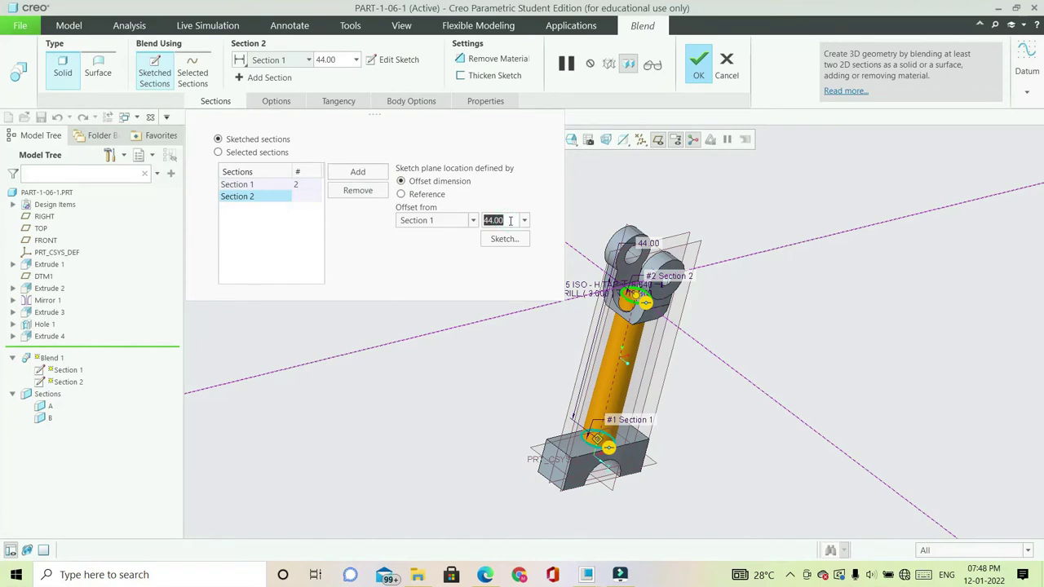
type("39")
key("Return")
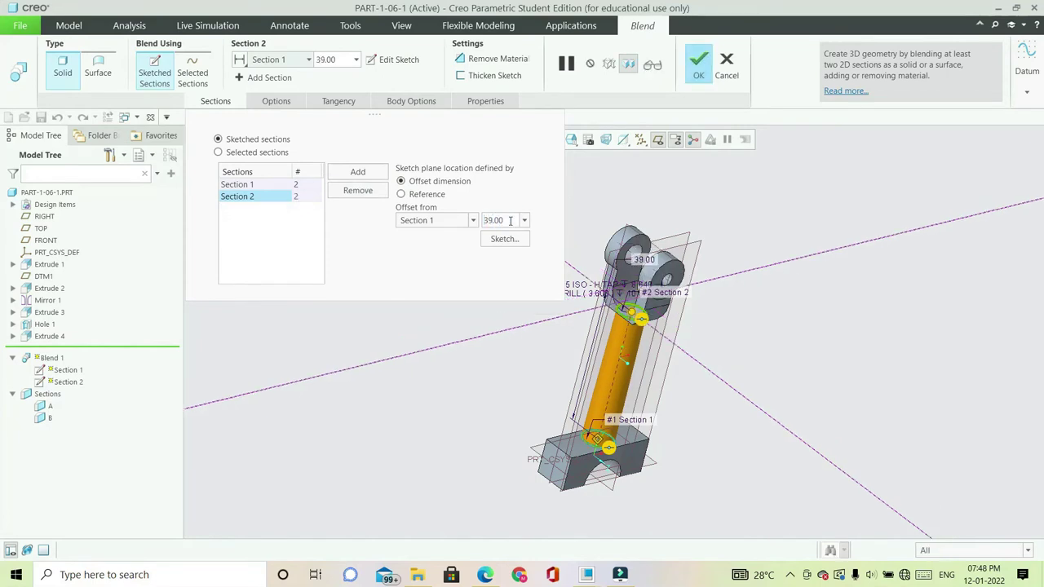
mouse_move(741, 349)
middle_mouse_down()
mouse_move(714, 277)
mouse_move(710, 318)
mouse_move(650, 354)
mouse_move(685, 367)
mouse_move(892, 317)
middle_mouse_up()
left_click(699, 65)
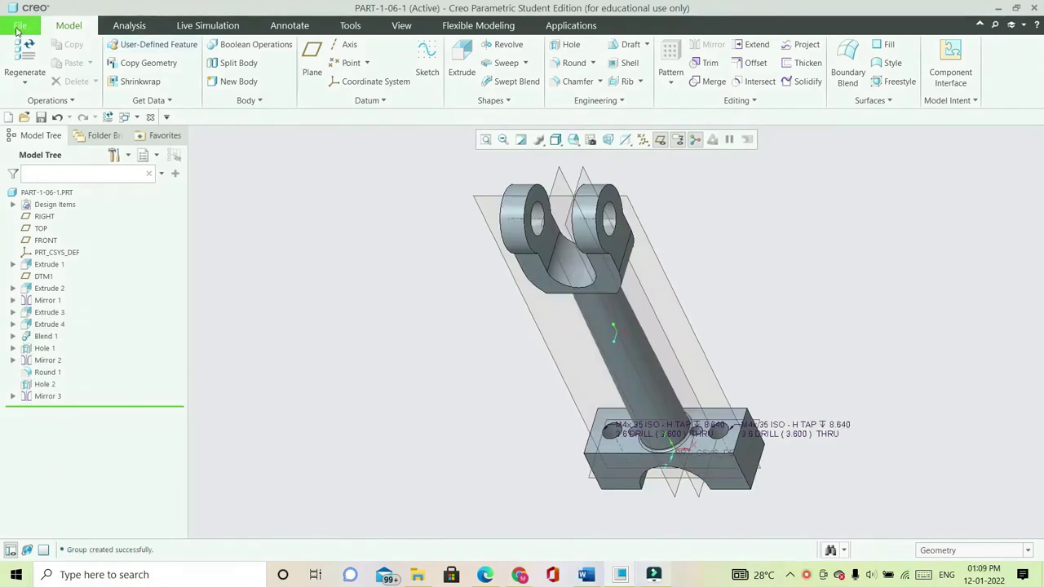
Create a new solid part named Part1-06-2 from the mmns_part_solid_abs template and maximize its window
left_click(20, 26)
left_click(31, 51)
key("BackSpace")
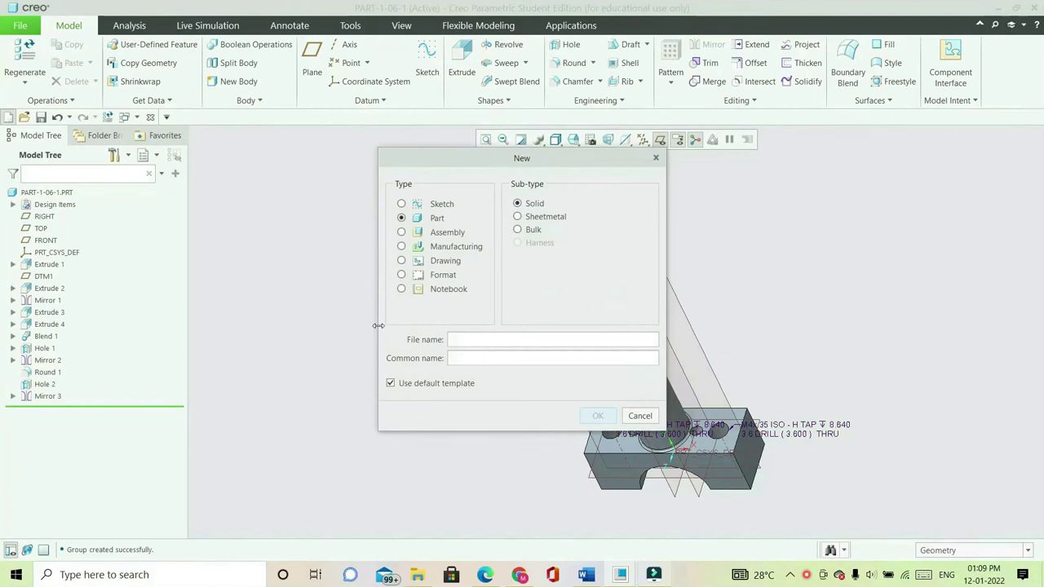
type("Part1-06-2")
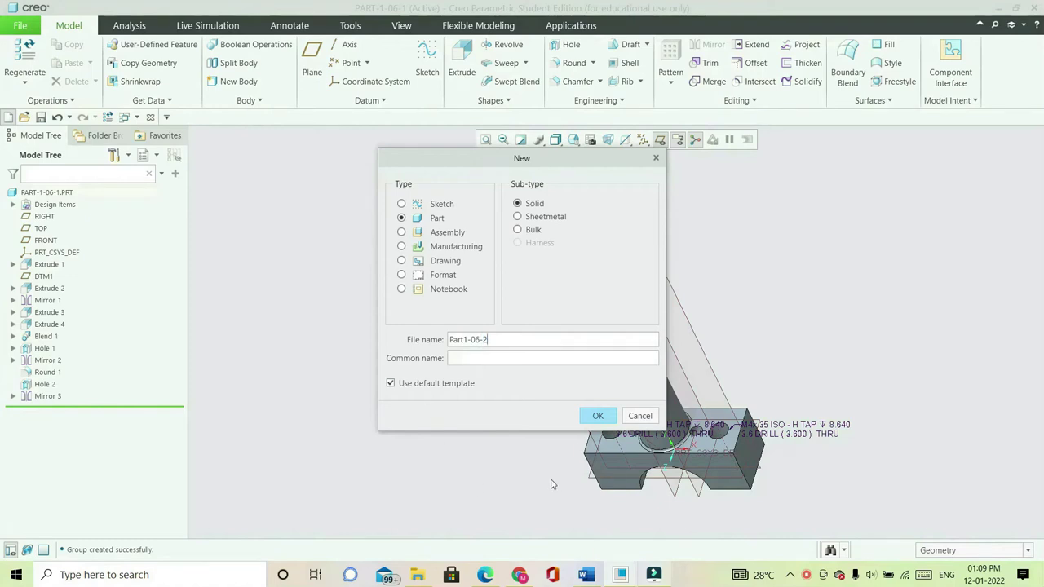
left_click(596, 416)
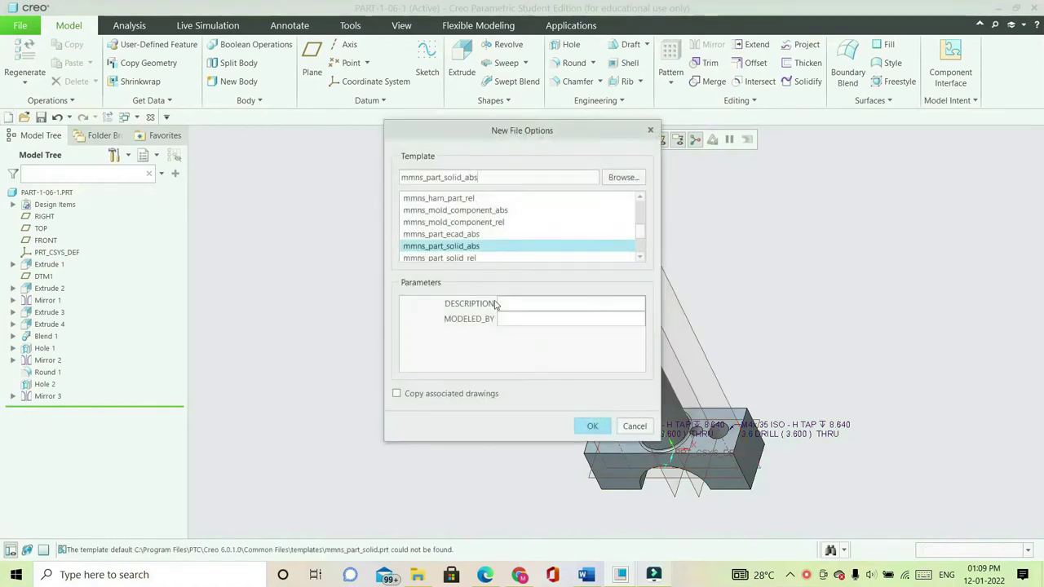
left_click(592, 426)
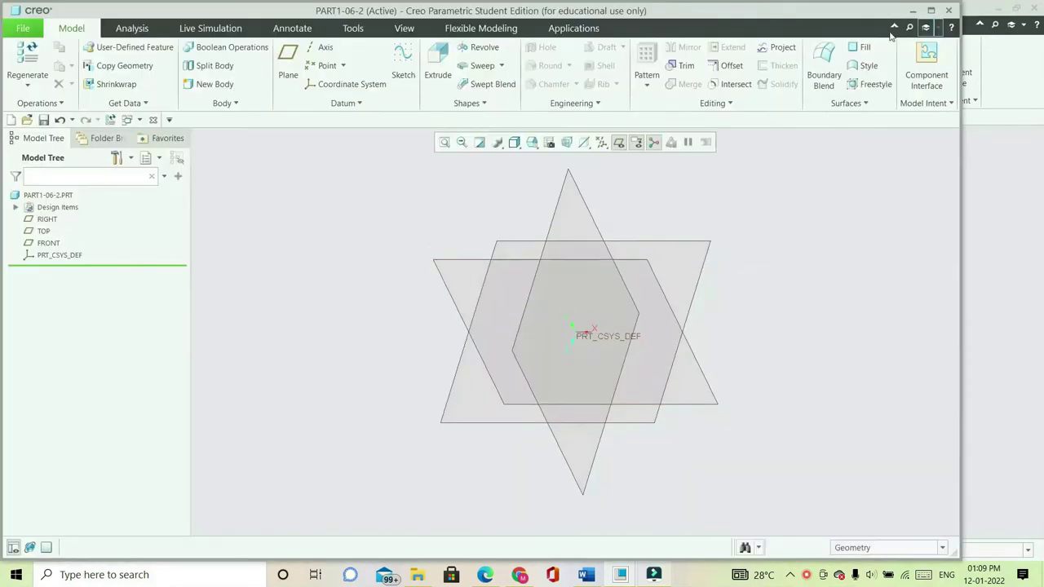
left_click(931, 11)
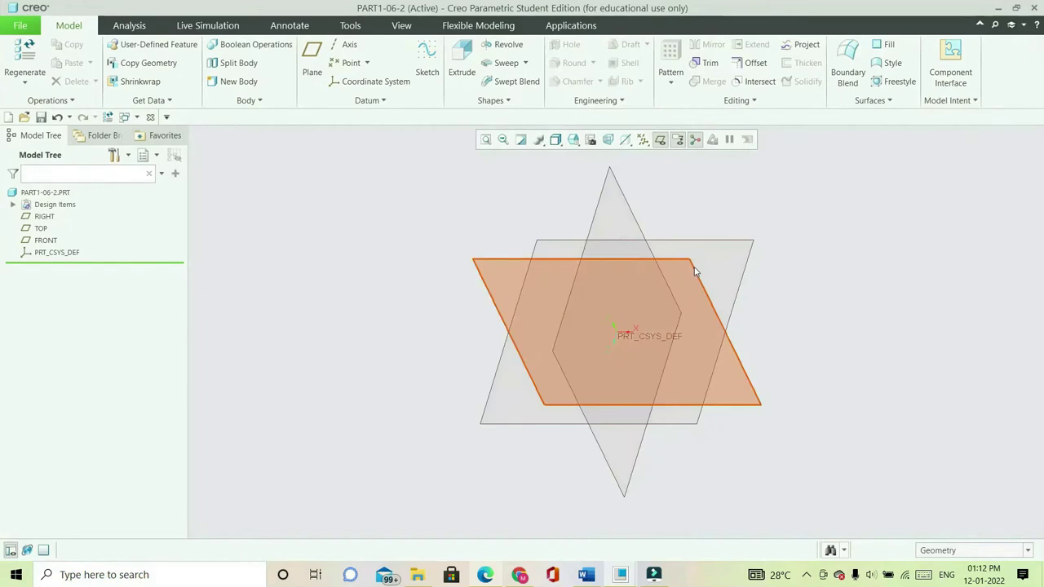
Start an extrusion on the FRONT plane and sketch a 13 mm diameter circle centred on the origin
left_click(693, 269)
left_click(461, 59)
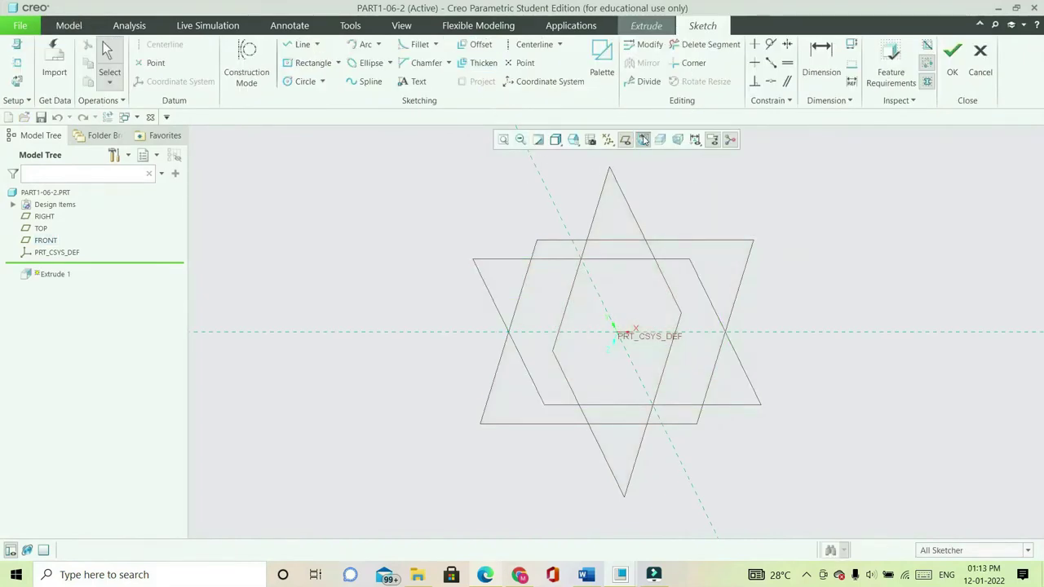
left_click(643, 141)
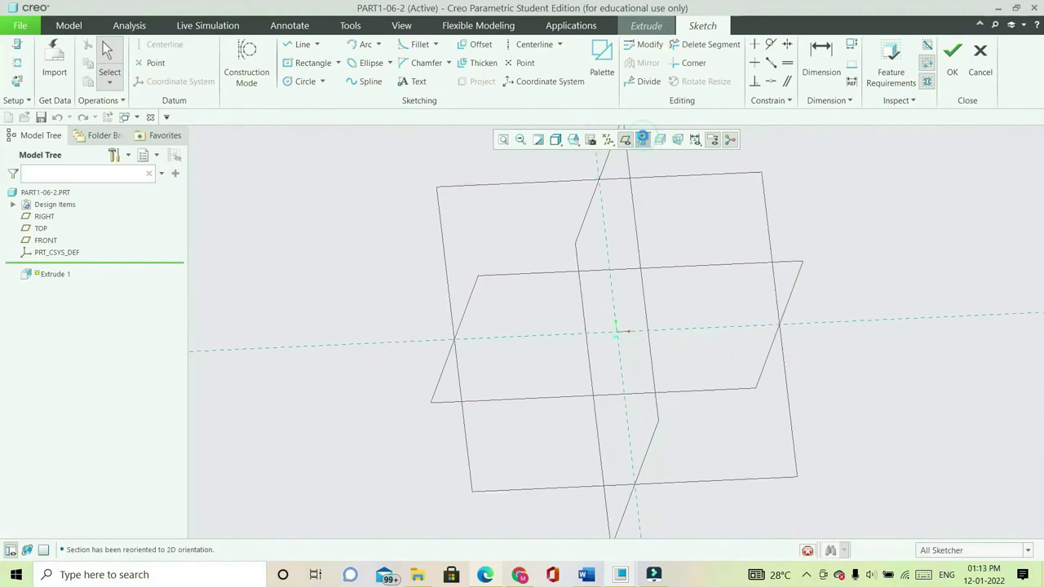
left_click(303, 82)
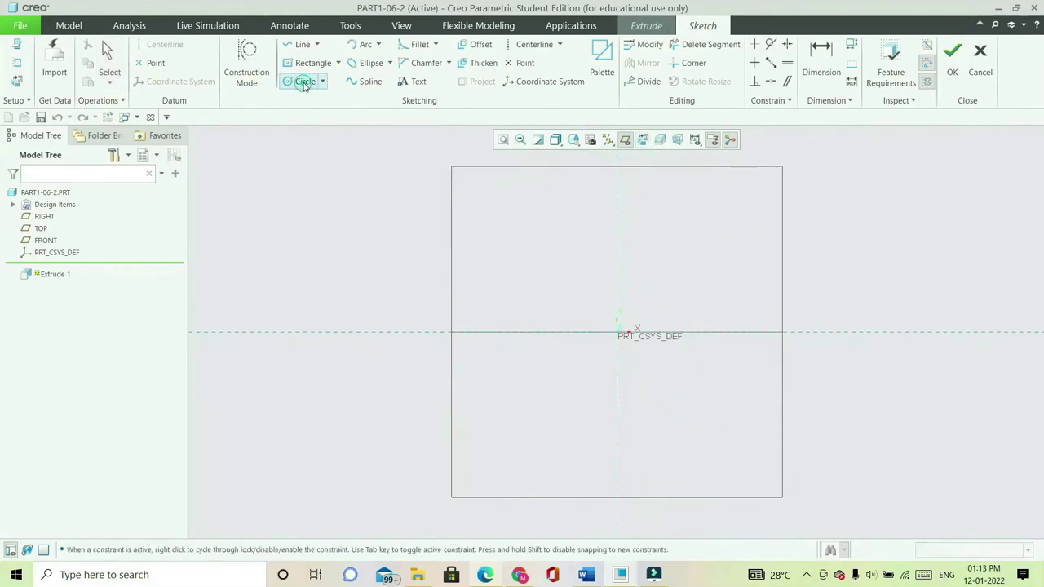
left_click(617, 333)
left_click(641, 380)
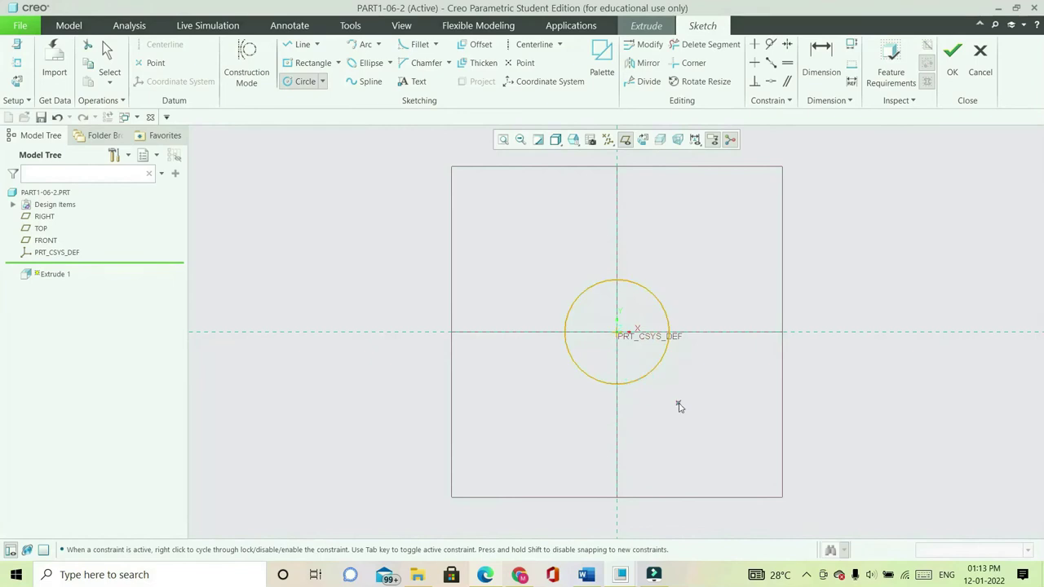
middle_click(678, 408)
double_click(544, 283)
type("13")
key("Return")
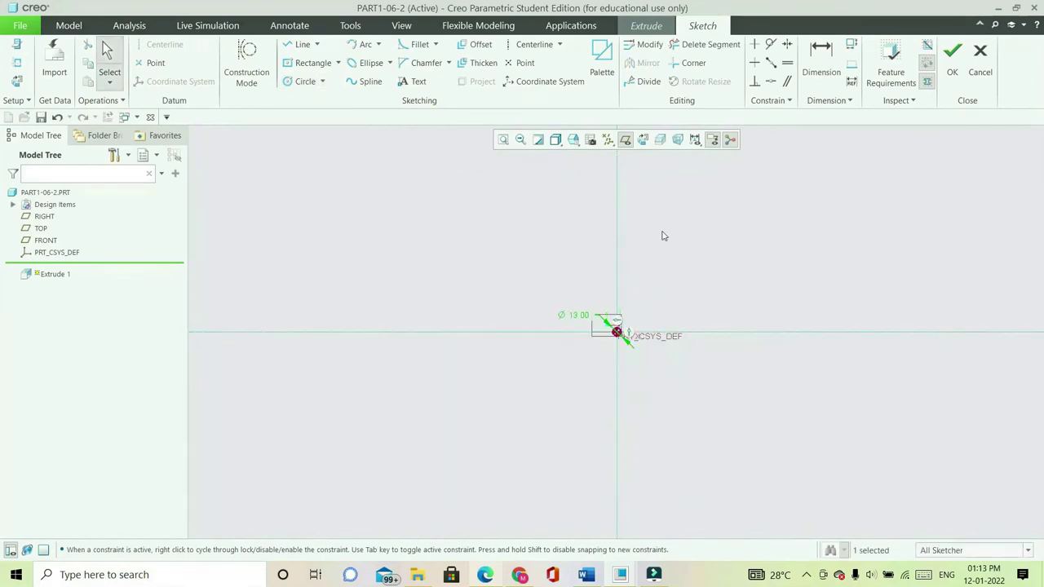
left_click(952, 55)
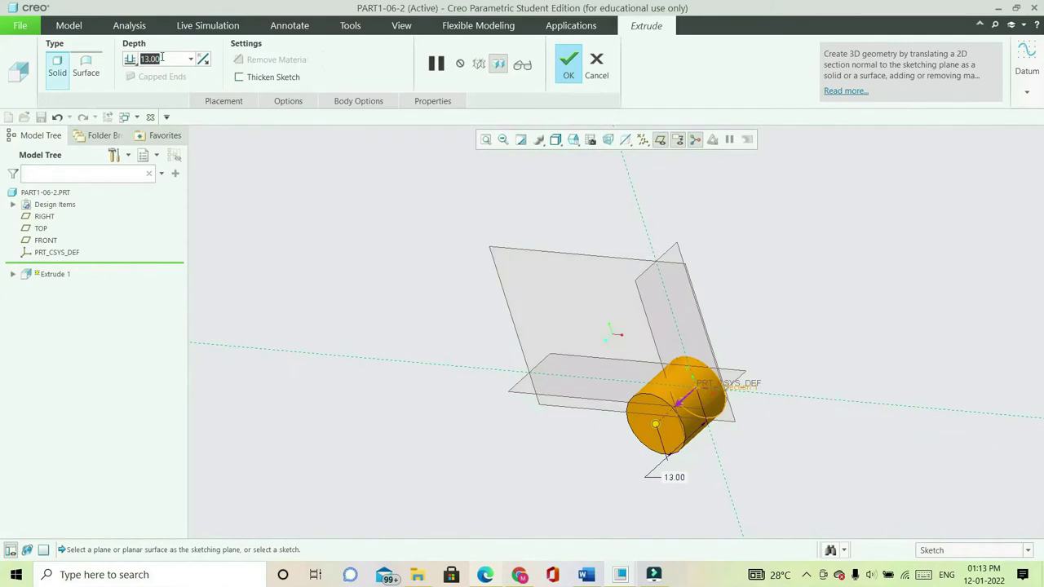
Set the circle's extrusion depth to 12 mm, symmetric about the sketch plane, and complete the cylinder
type("12")
key("Return")
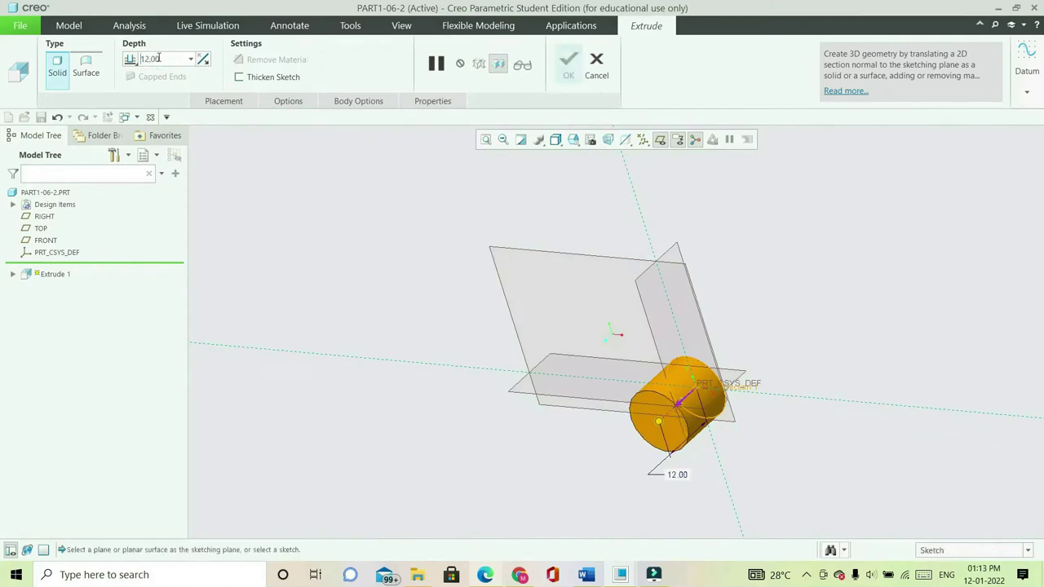
left_click(130, 60)
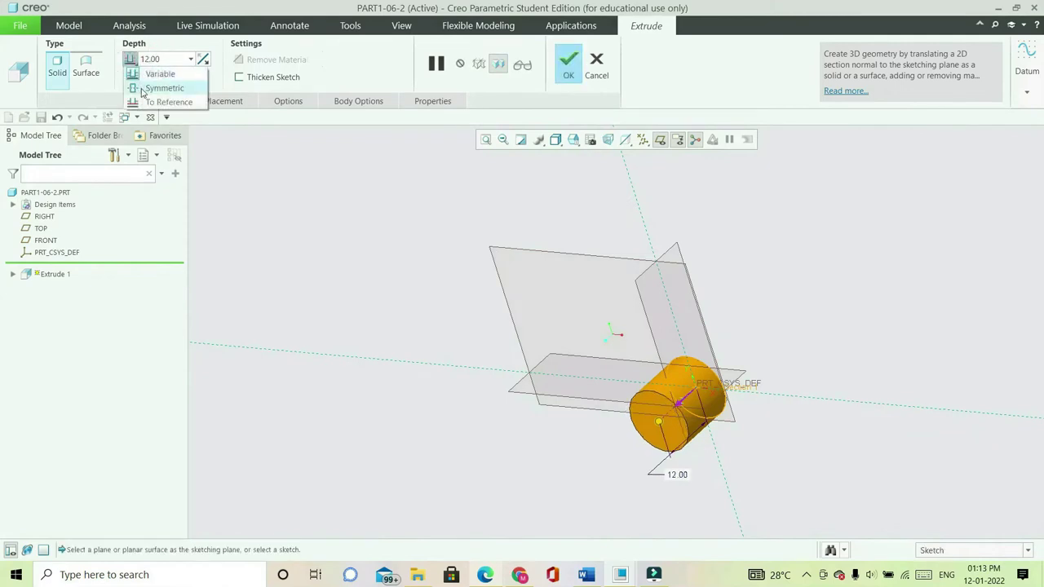
left_click(143, 88)
left_click(568, 65)
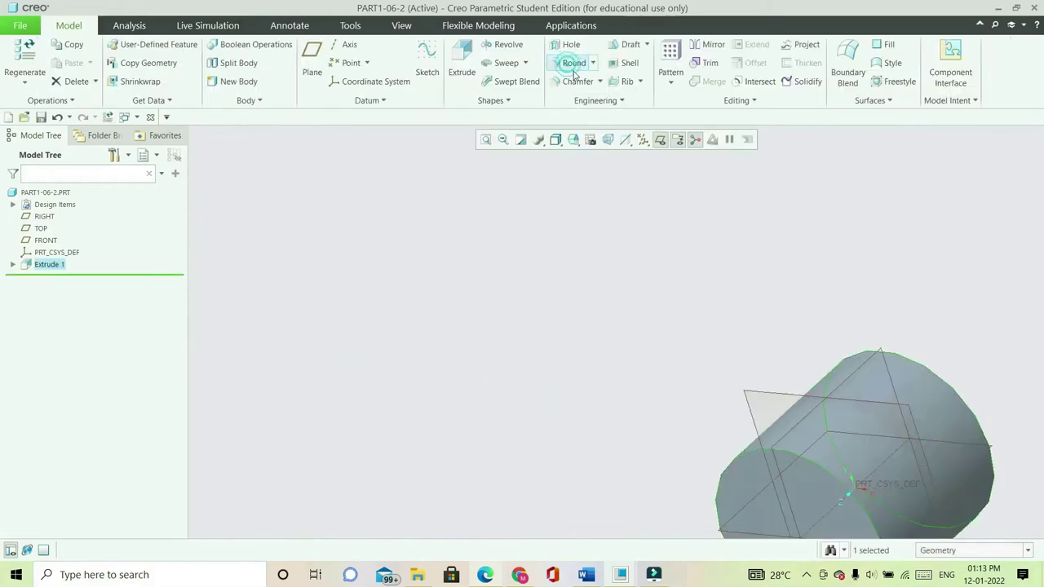
key("ctrl+d")
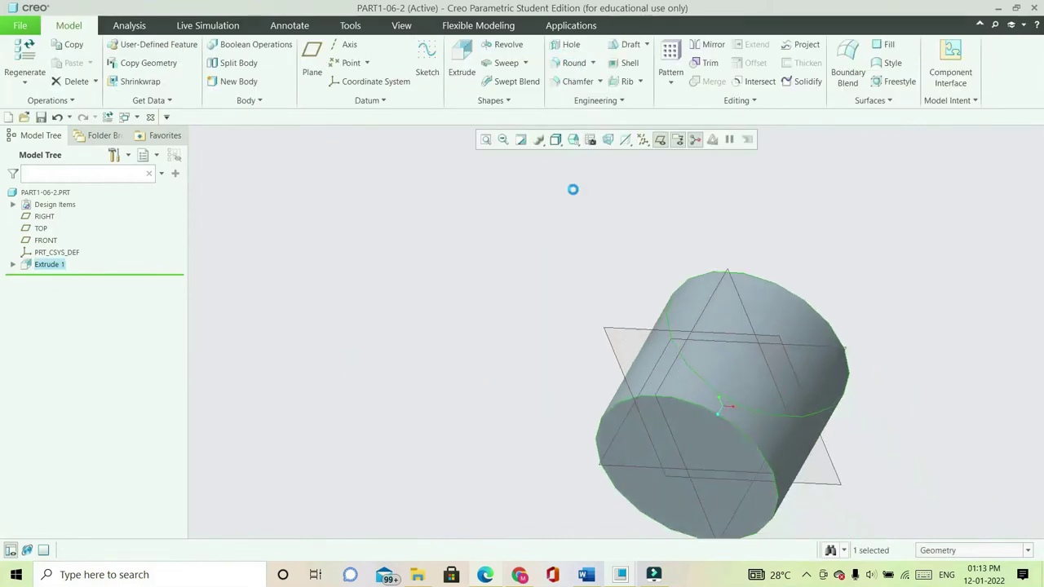
left_click(867, 200)
Start an extrusion on the cylinder's flat front face and sketch a 10 mm diameter circle centred on the origin
left_click(638, 405)
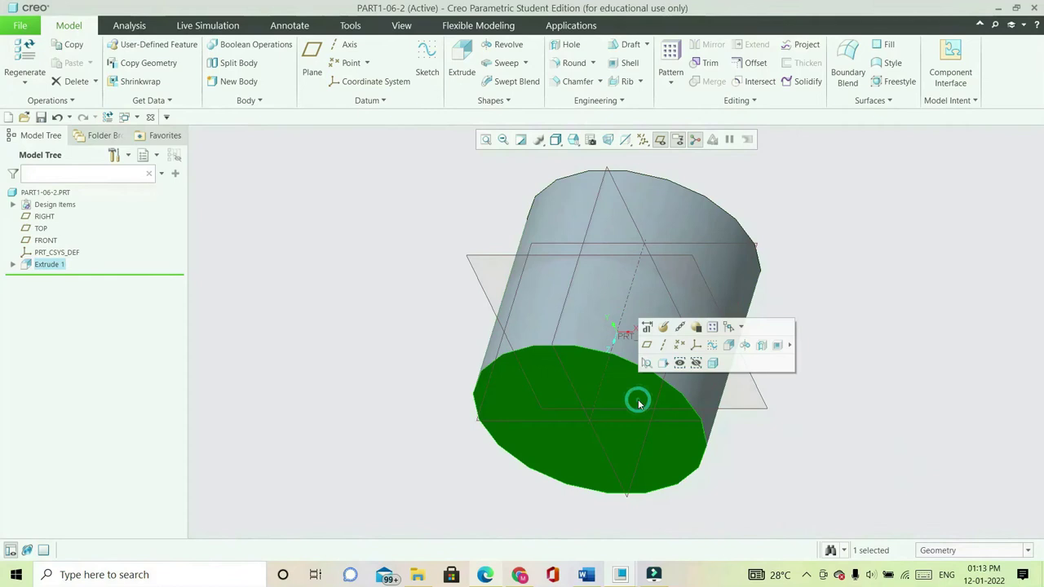
left_click(462, 58)
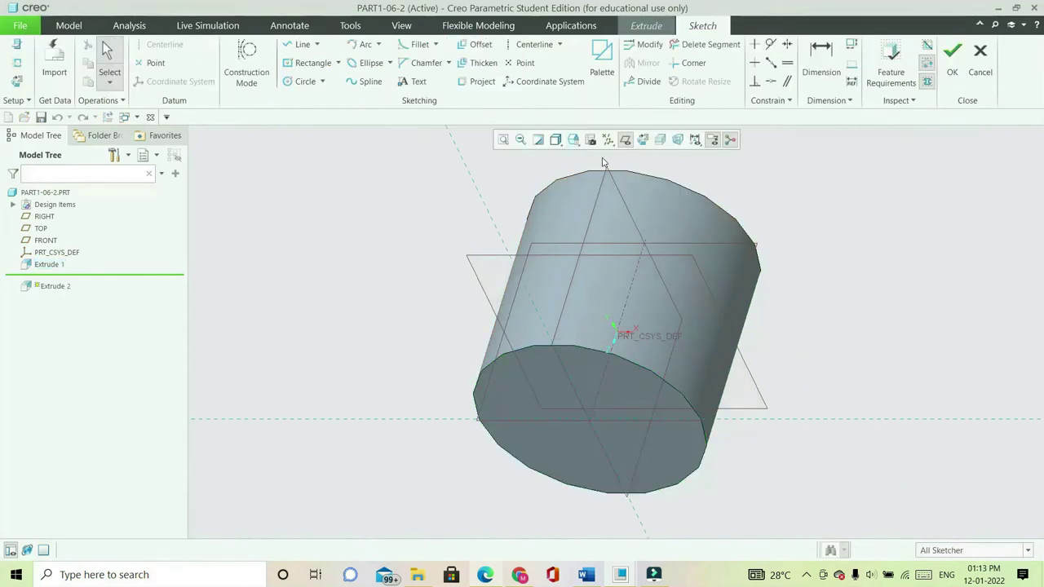
left_click(303, 81)
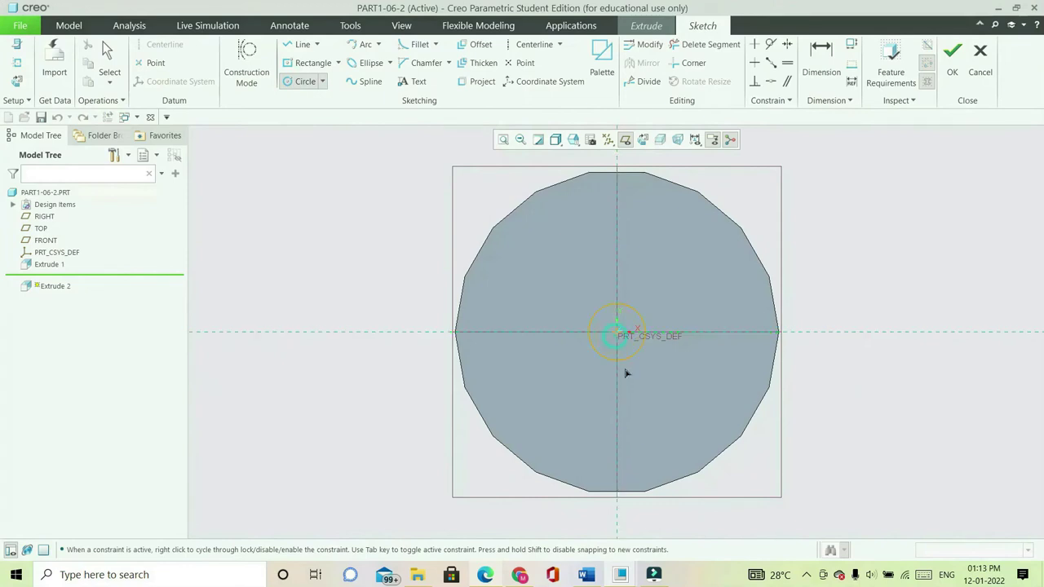
middle_click(554, 289)
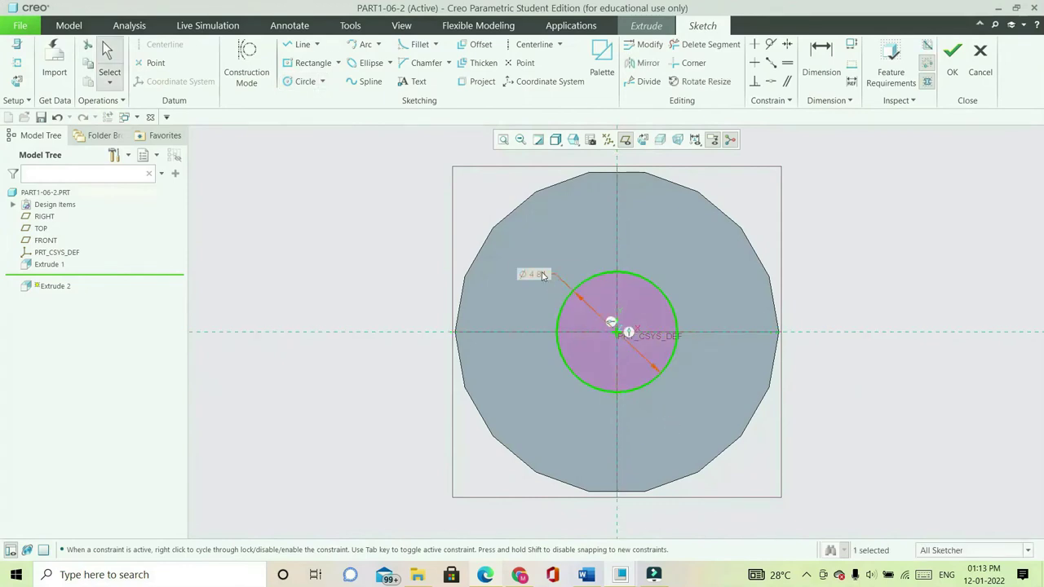
double_click(542, 275)
type("10")
key("Return")
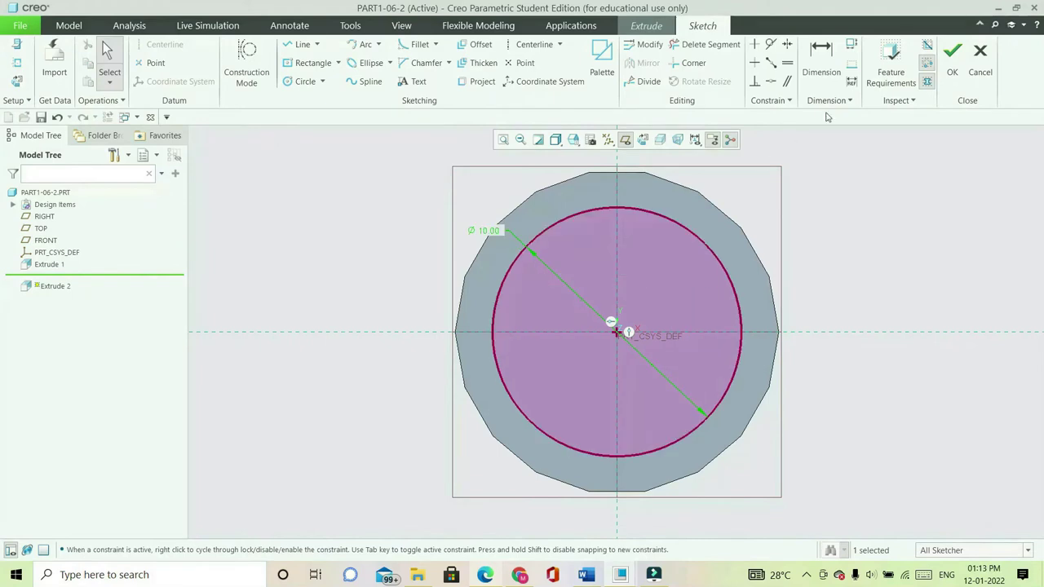
left_click(951, 59)
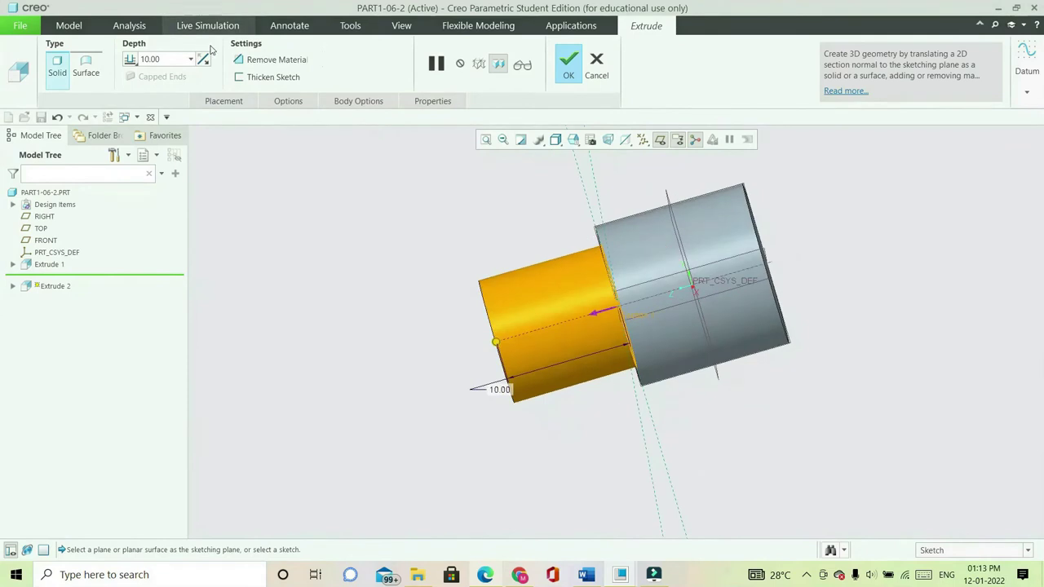
Extrude the 10 mm circle as a material-removing cut with the To Next depth option to hollow the cylinder
left_click(263, 60)
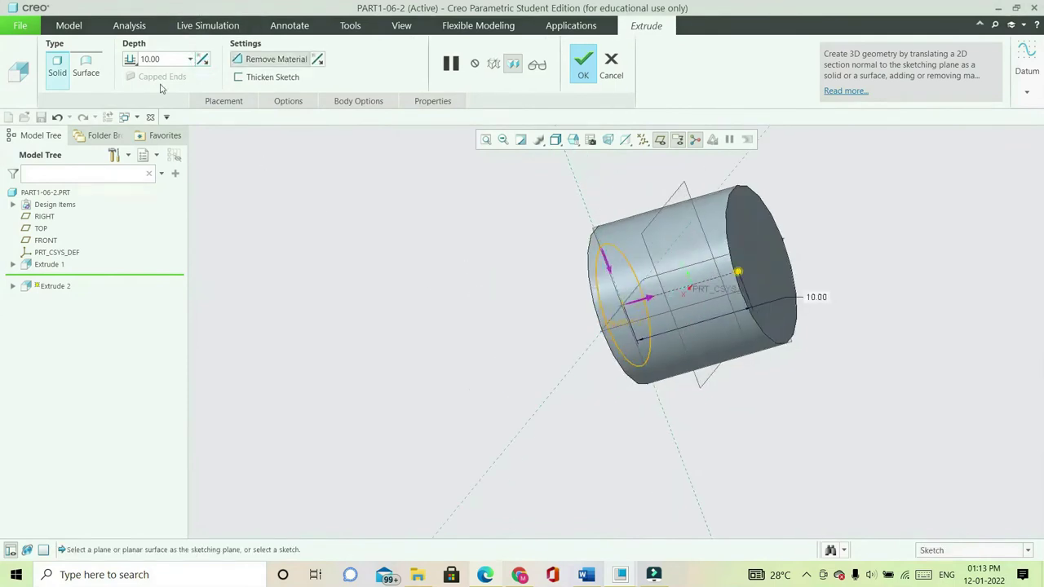
left_click(129, 59)
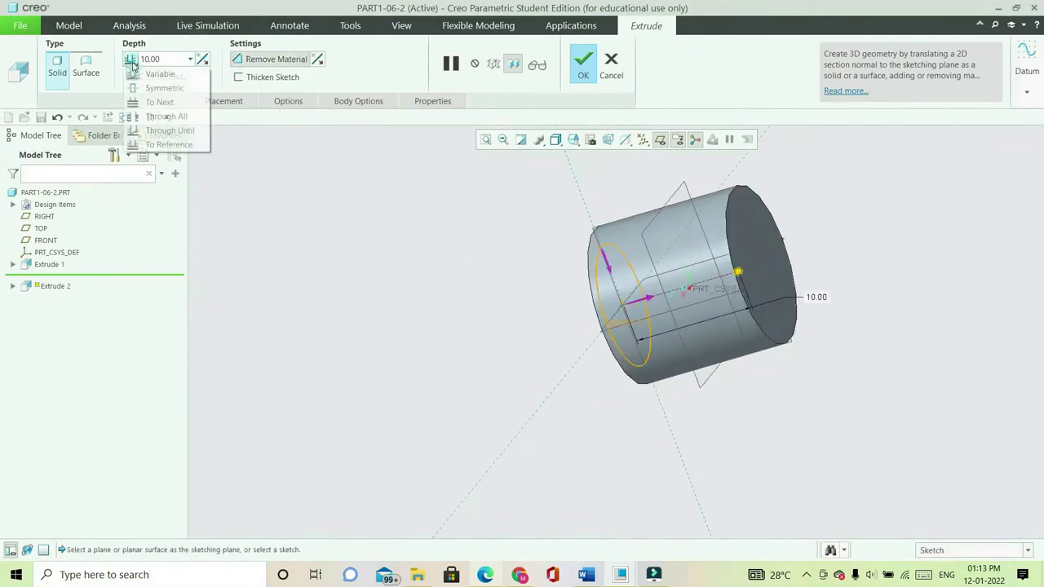
left_click(160, 101)
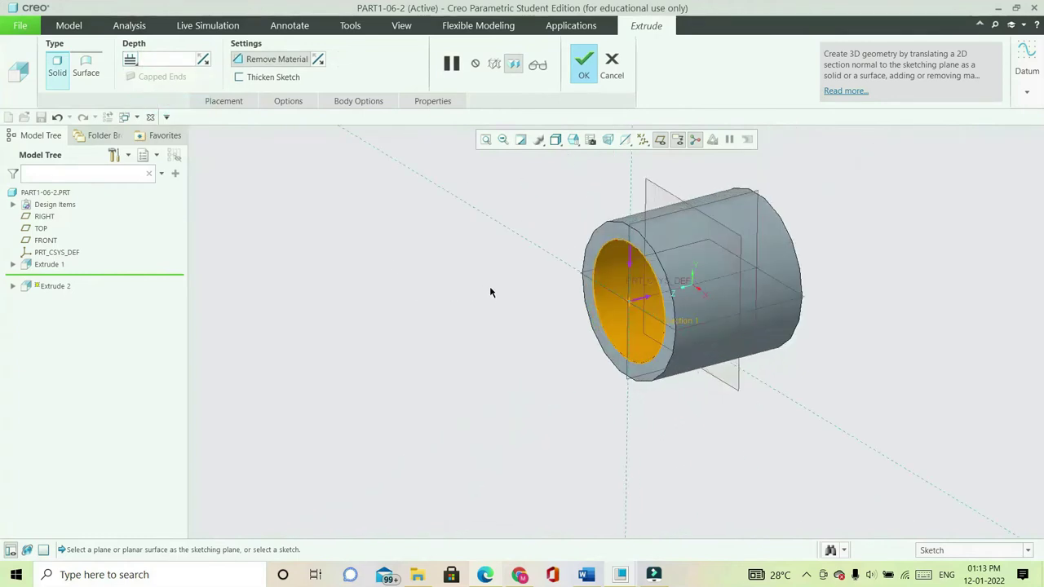
left_click(585, 66)
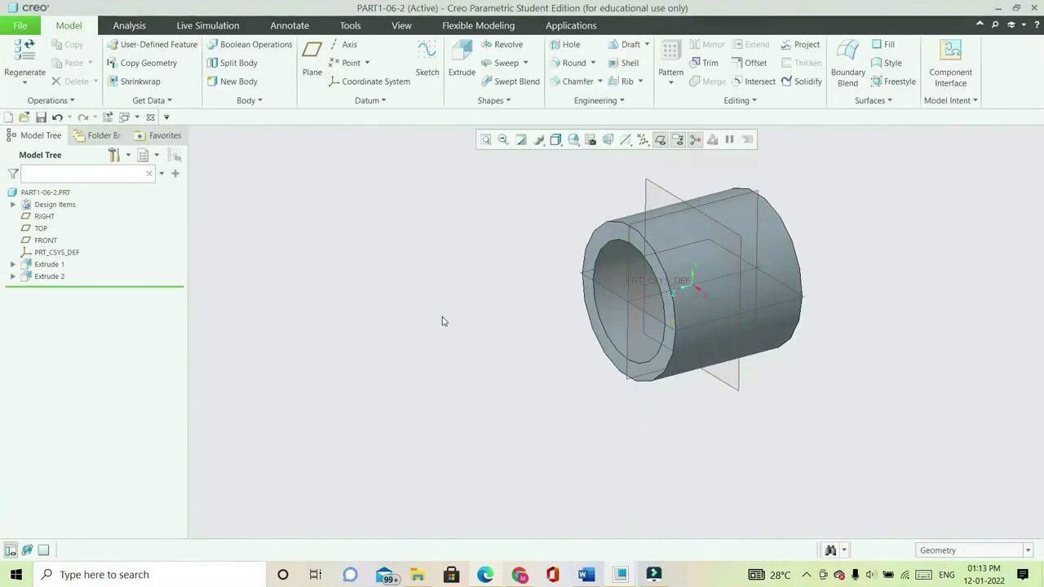
middle_click_drag(442, 319, 907, 320)
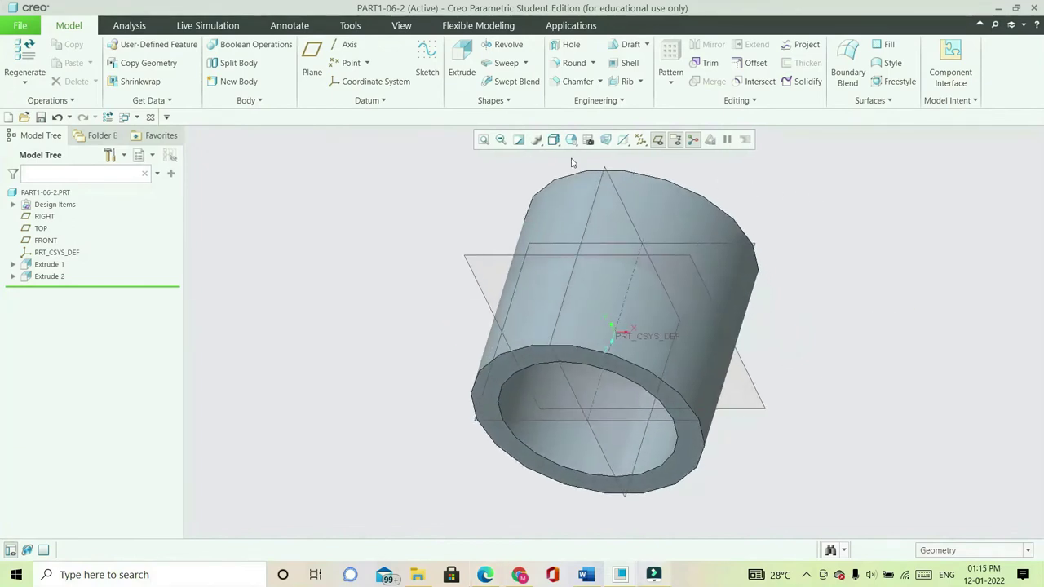
Place a simple 2 mm diameter radial hole on the bore's inner surface, referencing the RIGHT and FRONT planes
left_click(568, 45)
middle_click_drag(843, 270, 816, 189)
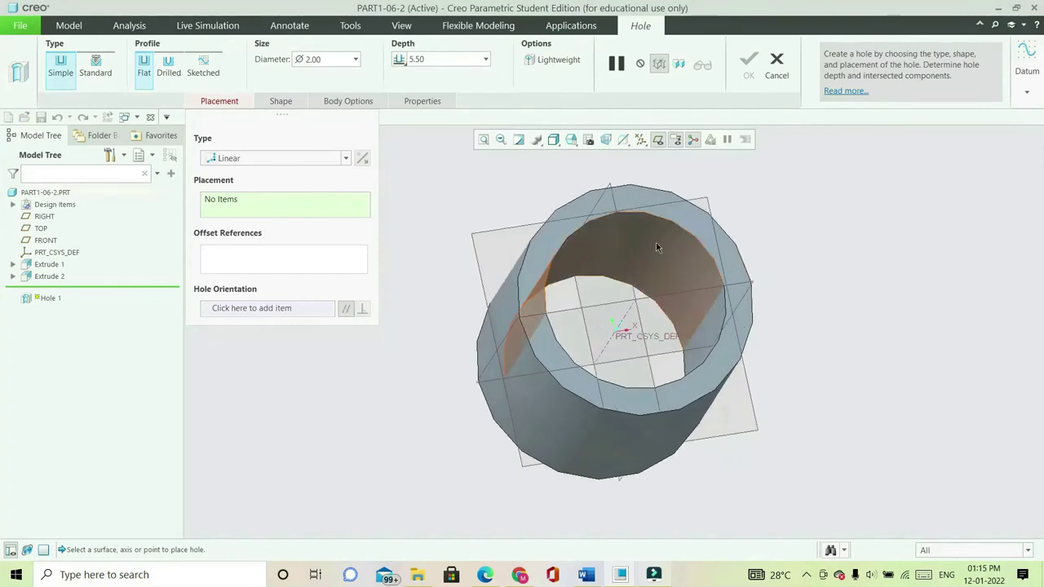
left_click(592, 244)
middle_click_drag(787, 223, 689, 290)
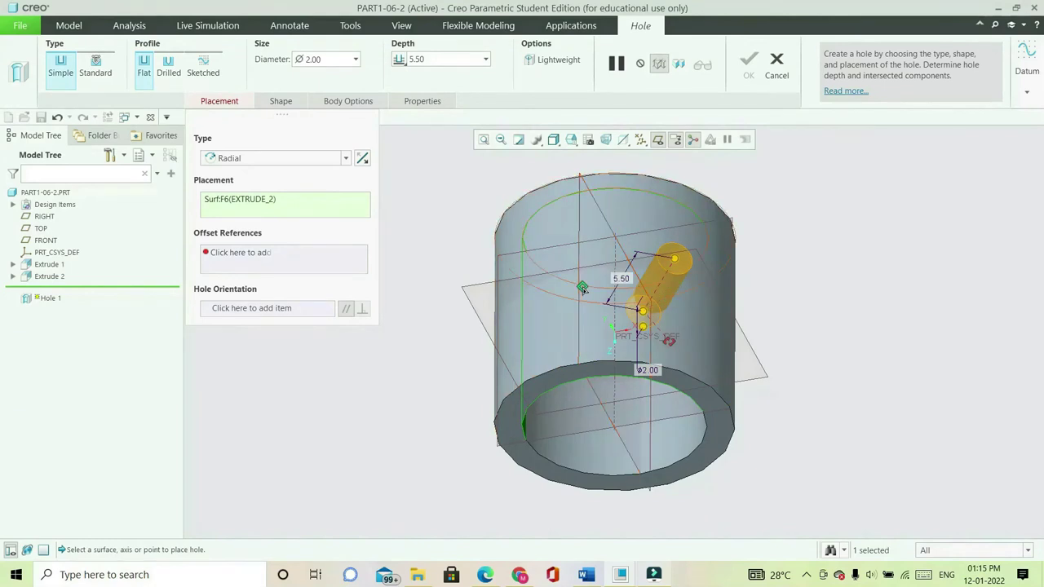
left_click(579, 301)
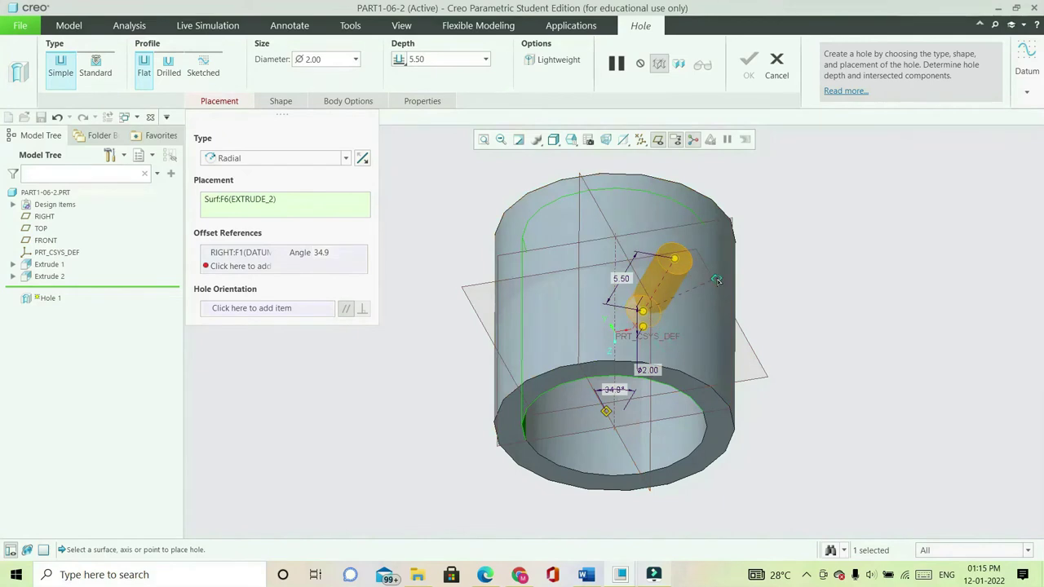
left_click(716, 283)
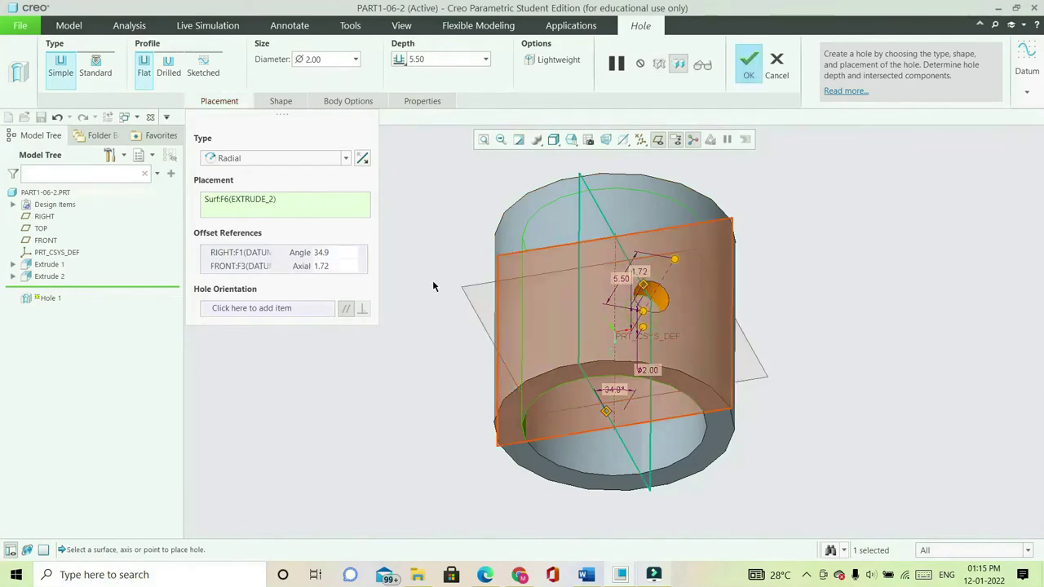
Set the hole's axial offset from the FRONT plane to 0 and its angle from the RIGHT plane to 30 degrees
left_click(323, 267)
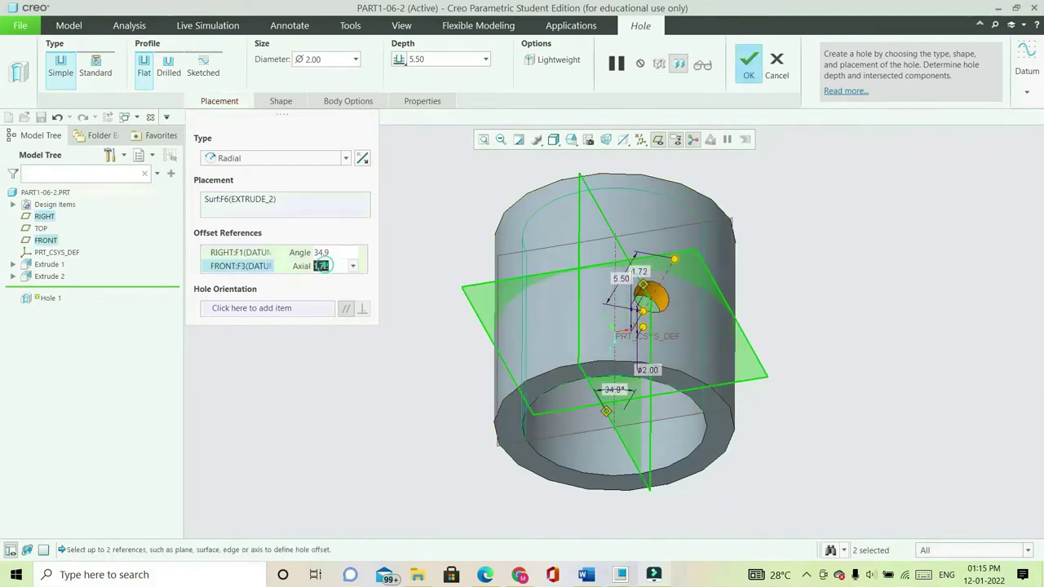
type("0")
key("Return")
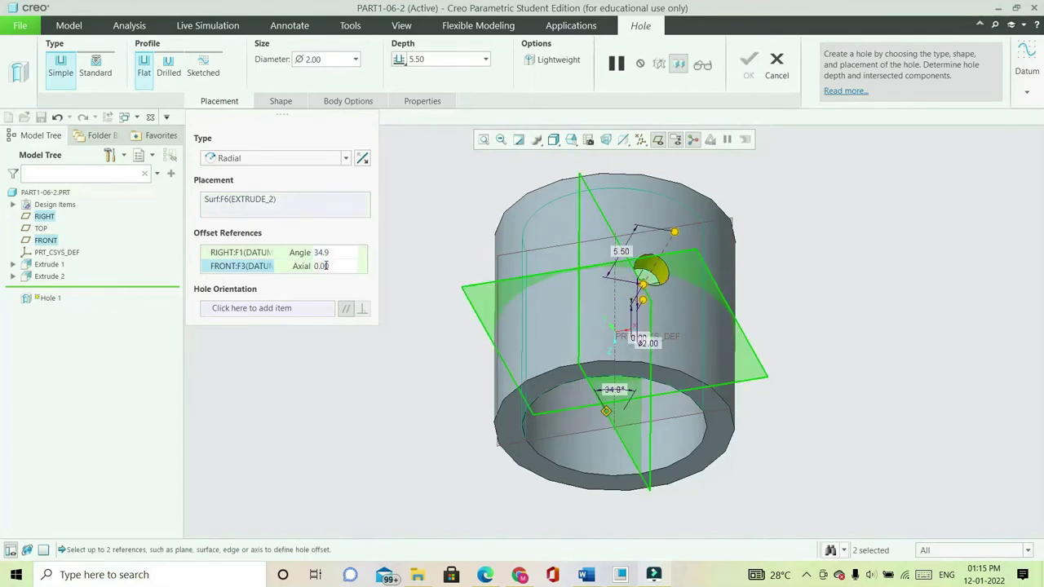
left_click(324, 252)
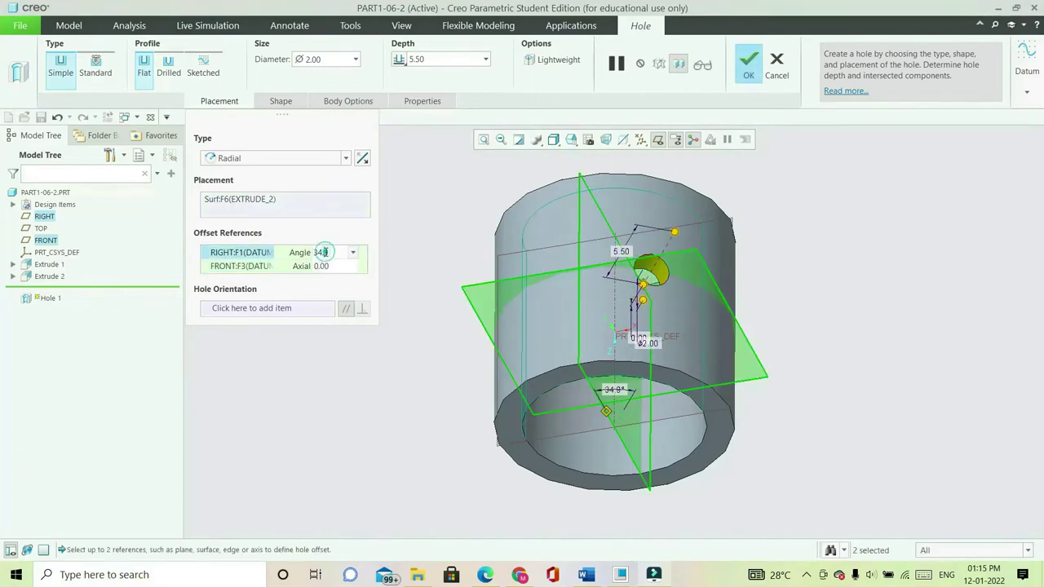
type("30")
key("Return")
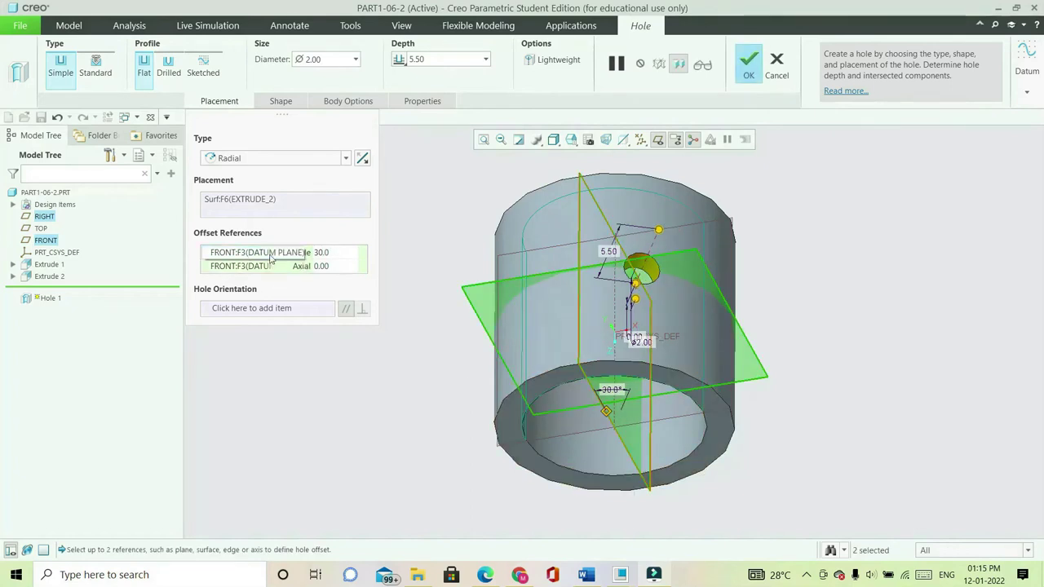
Set the radial hole's depth to To Next and complete the hole
left_click(396, 61)
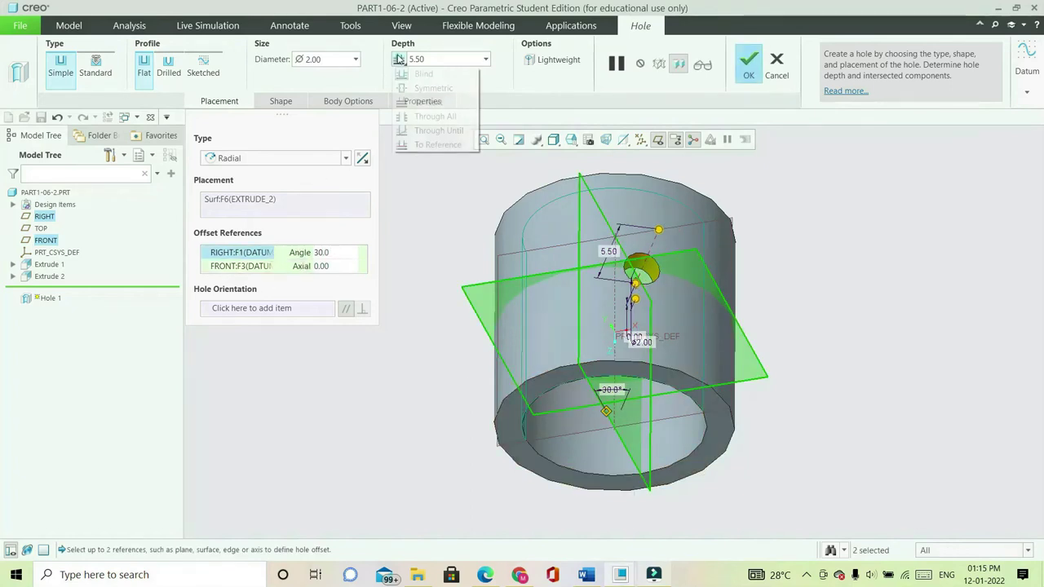
left_click(425, 103)
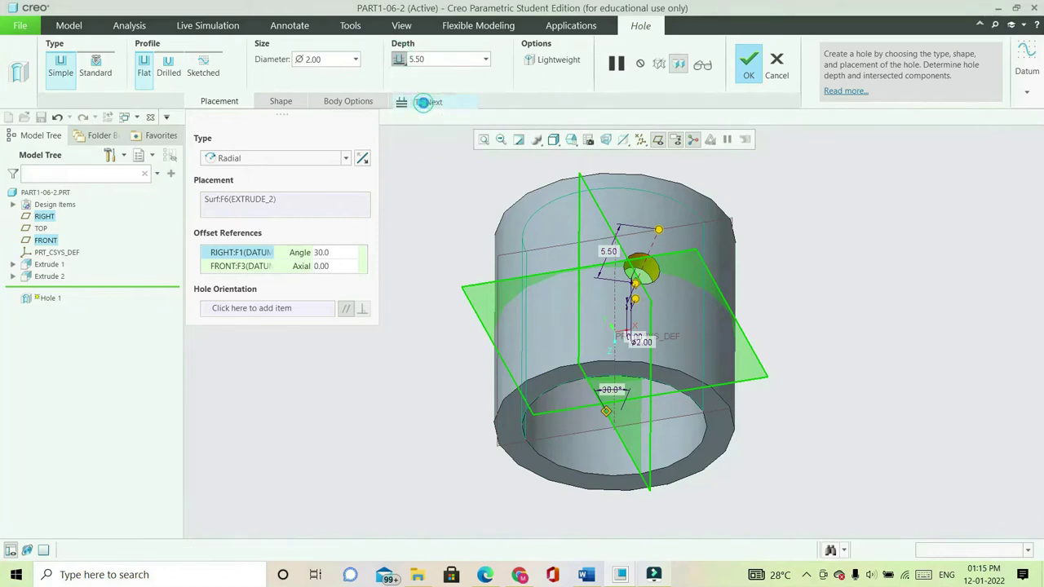
left_click(748, 61)
left_click(828, 234)
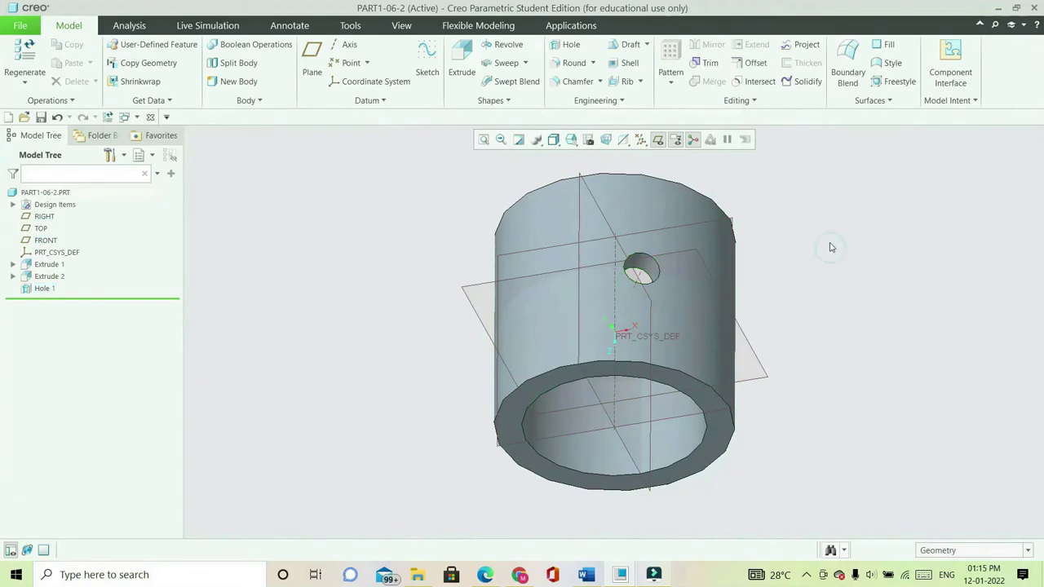
key("ctrl+d")
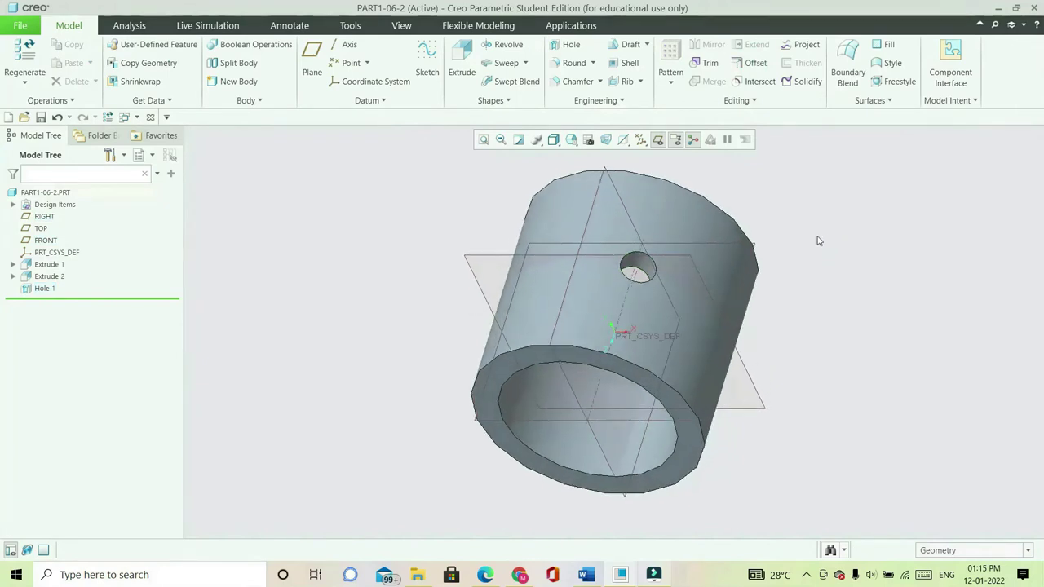
Mirror the radial hole about the RIGHT plane
left_click(45, 289)
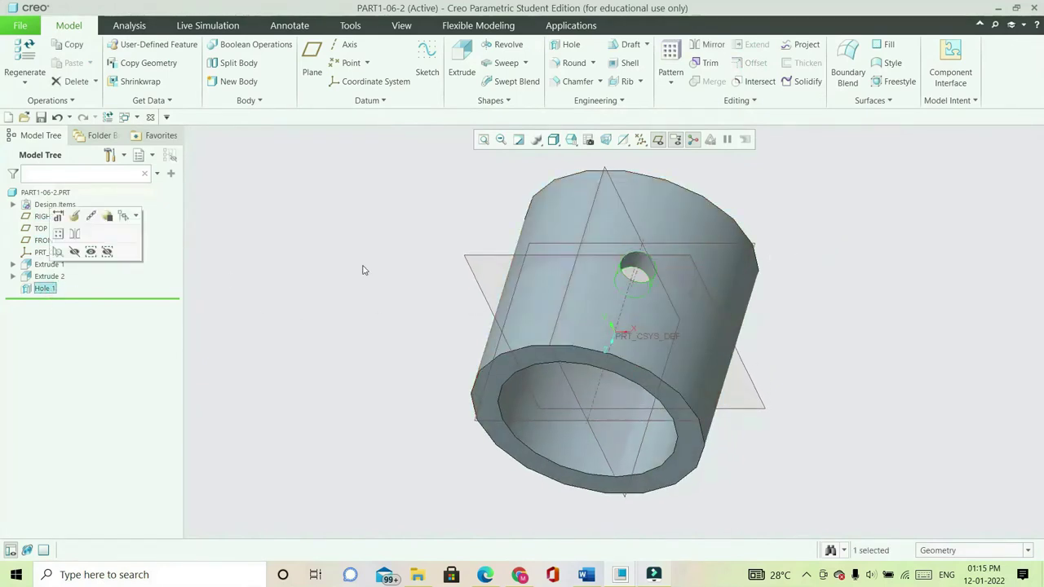
left_click(708, 44)
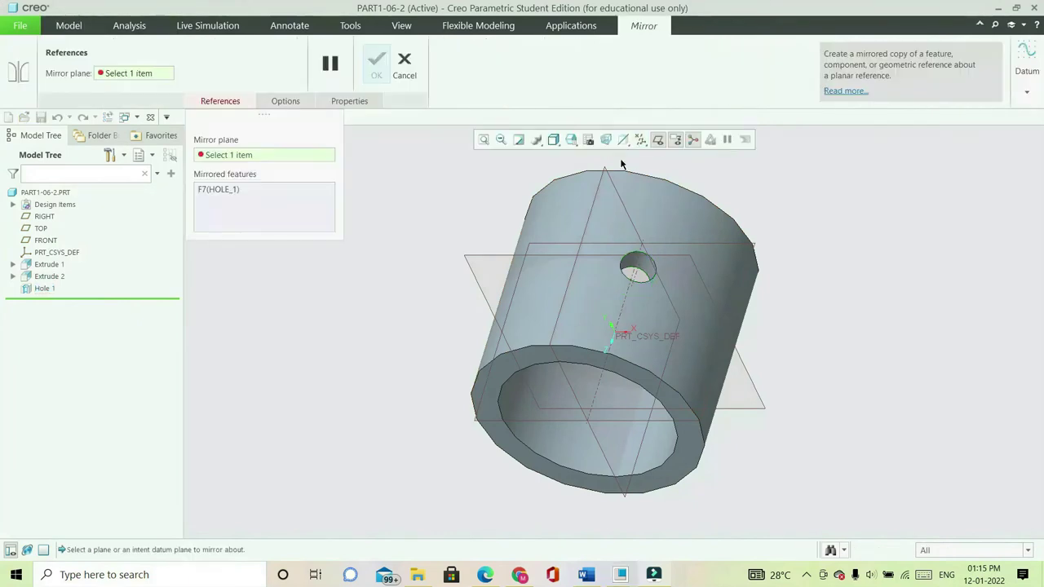
left_click(604, 188)
middle_click_drag(604, 188, 824, 285)
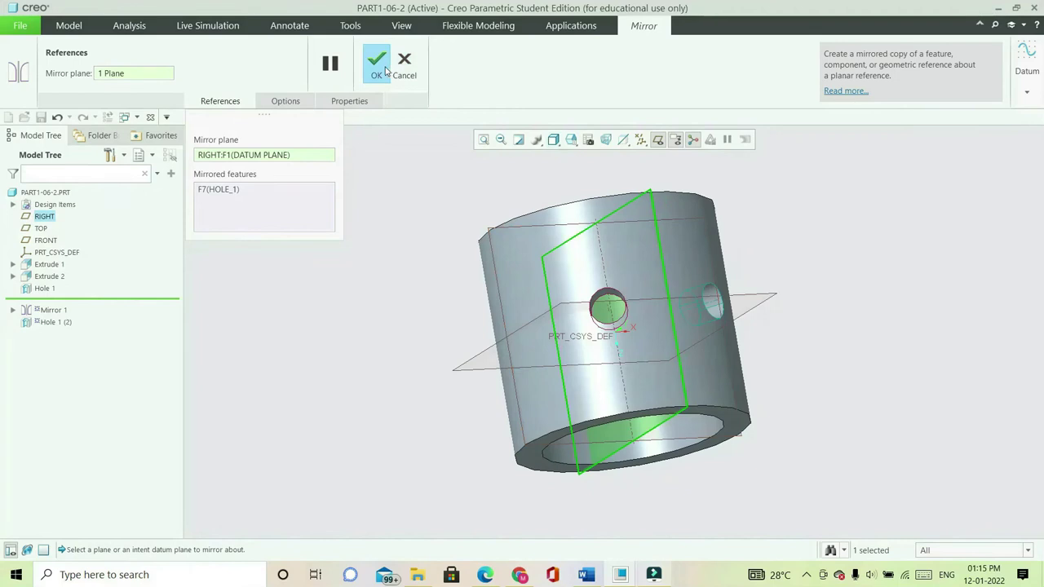
left_click(377, 63)
middle_click_drag(864, 221, 899, 253)
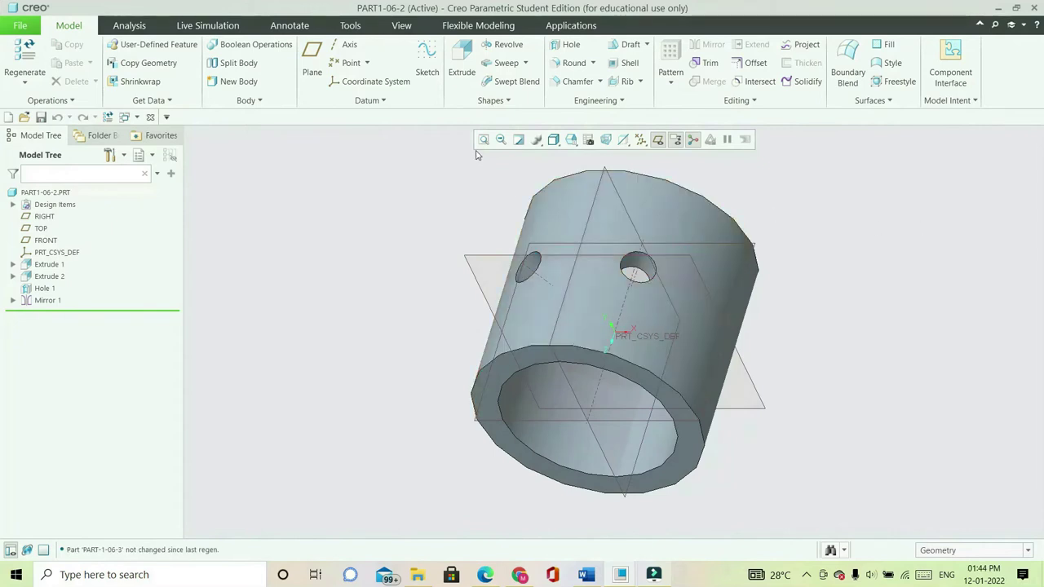
Start a new planar cross section named A
left_click(588, 141)
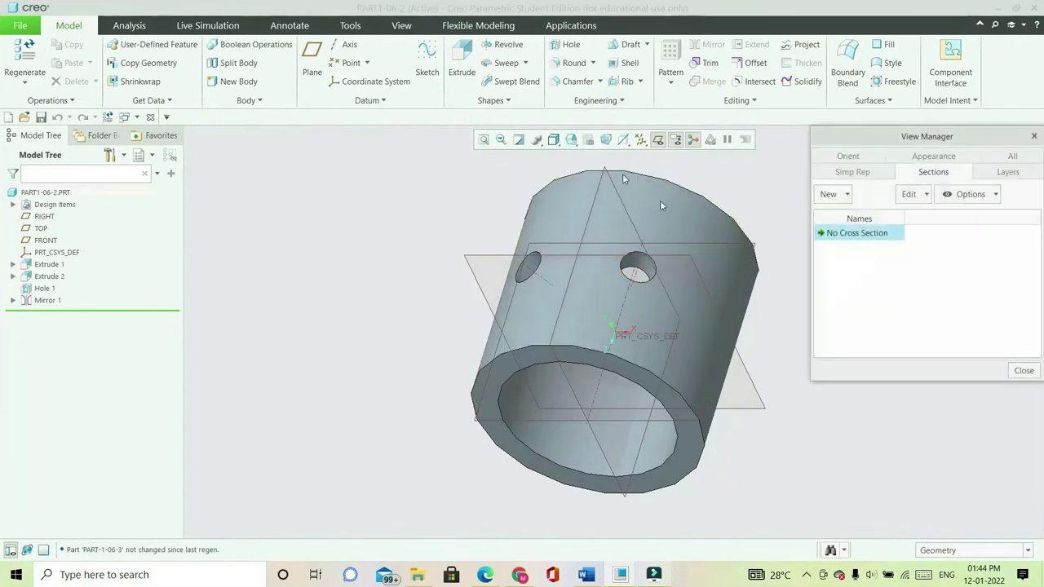
left_click(847, 194)
left_click(848, 219)
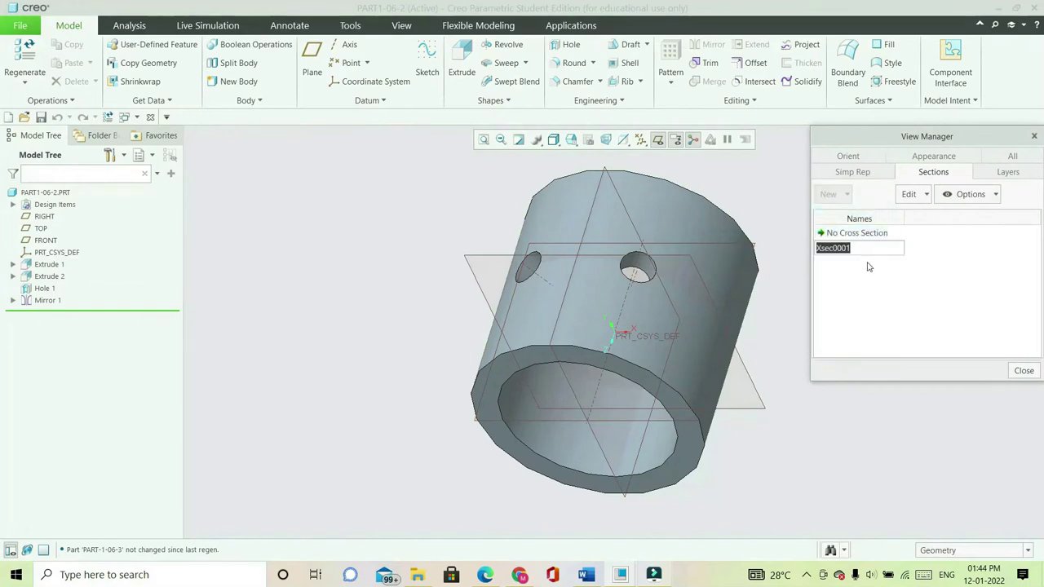
key("BackSpace")
key("Return")
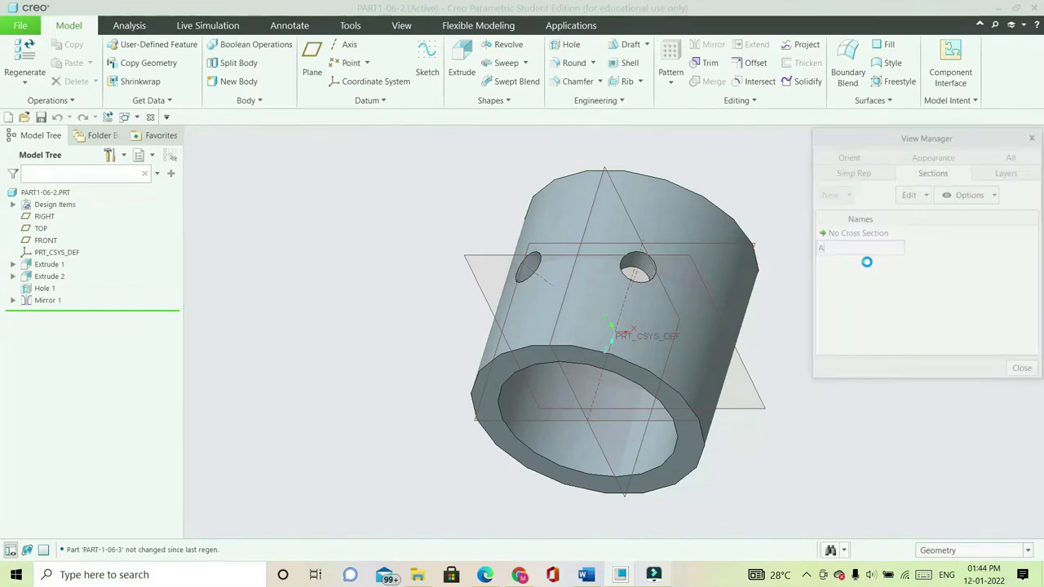
Place section A on the FRONT plane at offset 0, show its hatch pattern, and complete the section
left_click(480, 259)
middle_click_drag(845, 291, 854, 257)
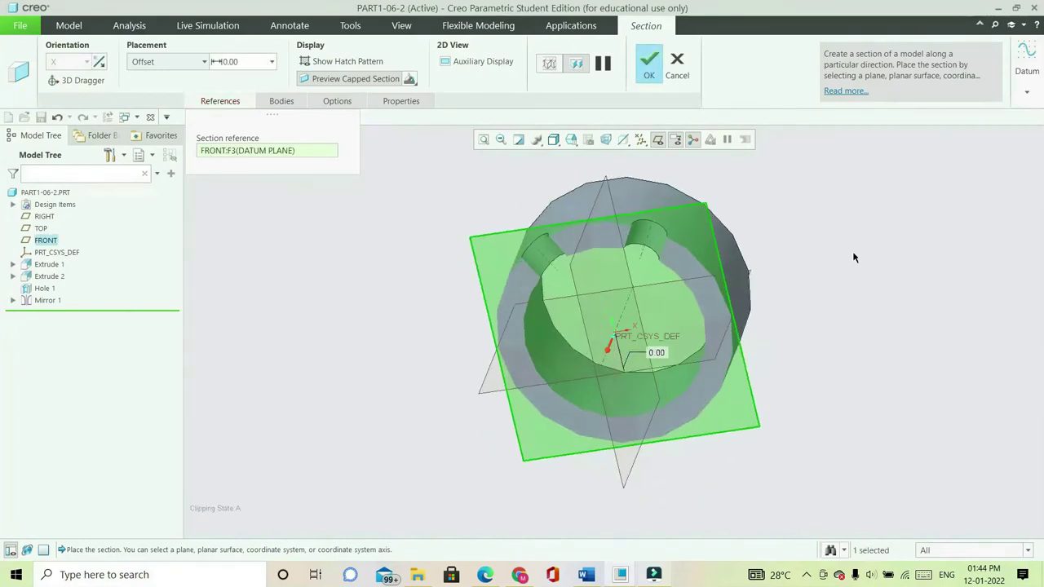
left_click(345, 64)
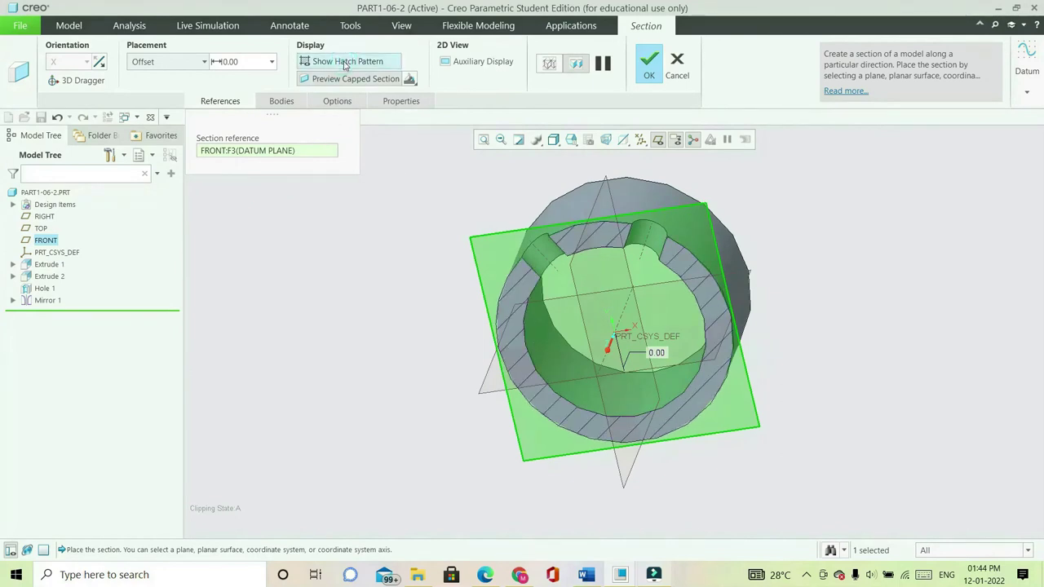
left_click(649, 64)
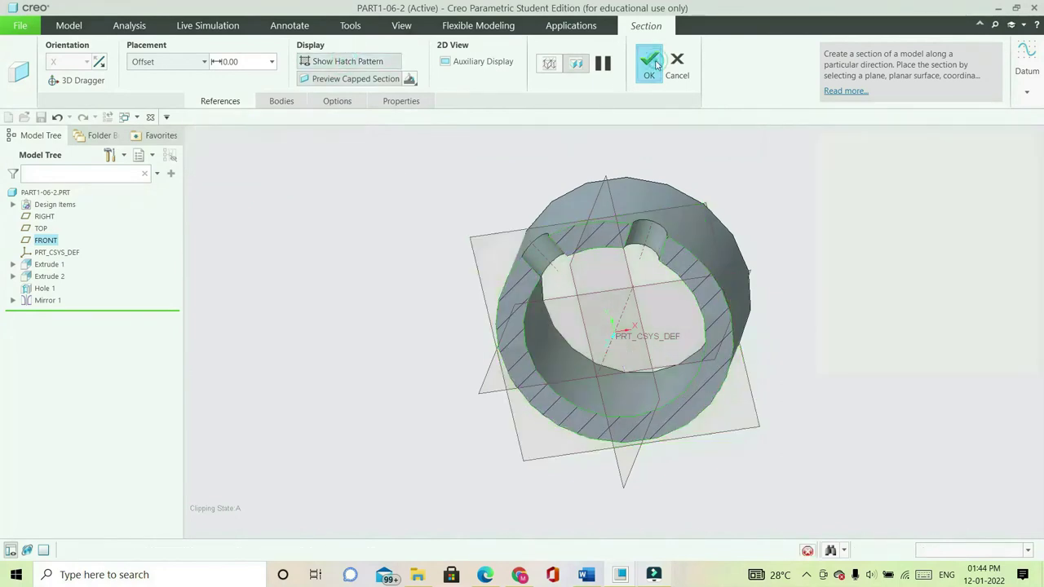
left_click(1034, 137)
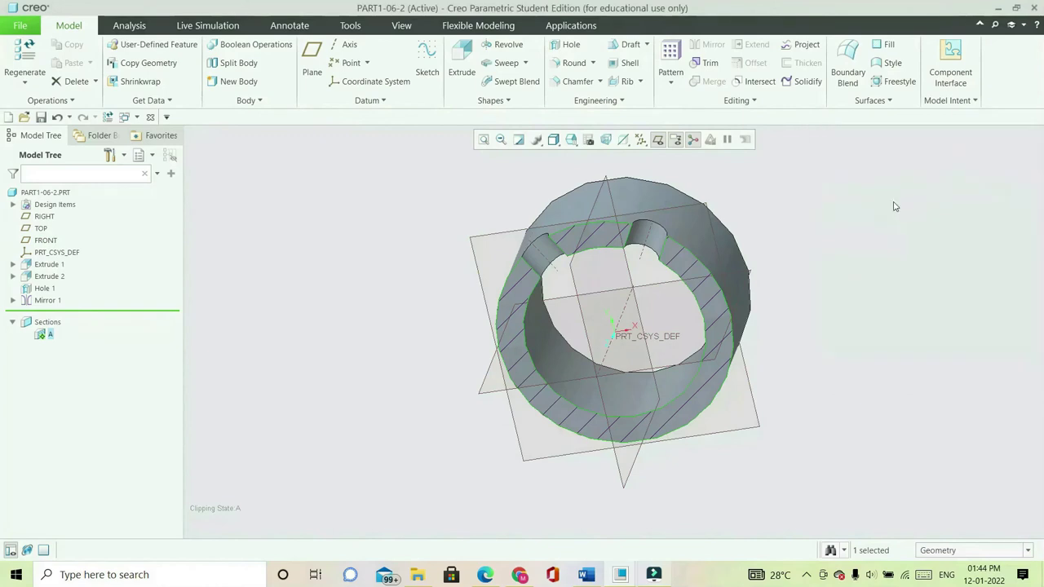
Deactivate section A, hide its hatching, and return the model to its default orientation
left_click(42, 336)
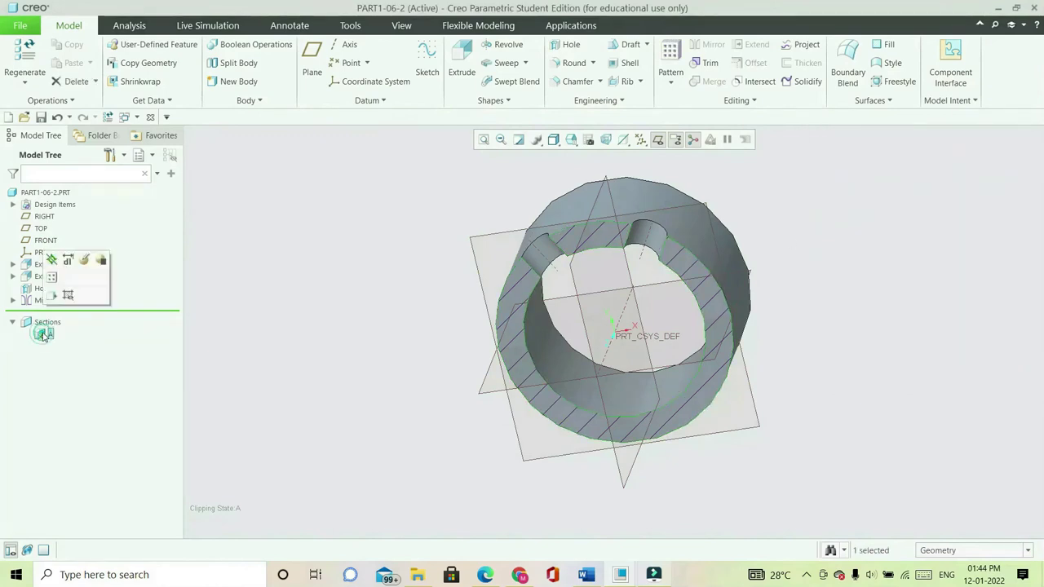
left_click(57, 257)
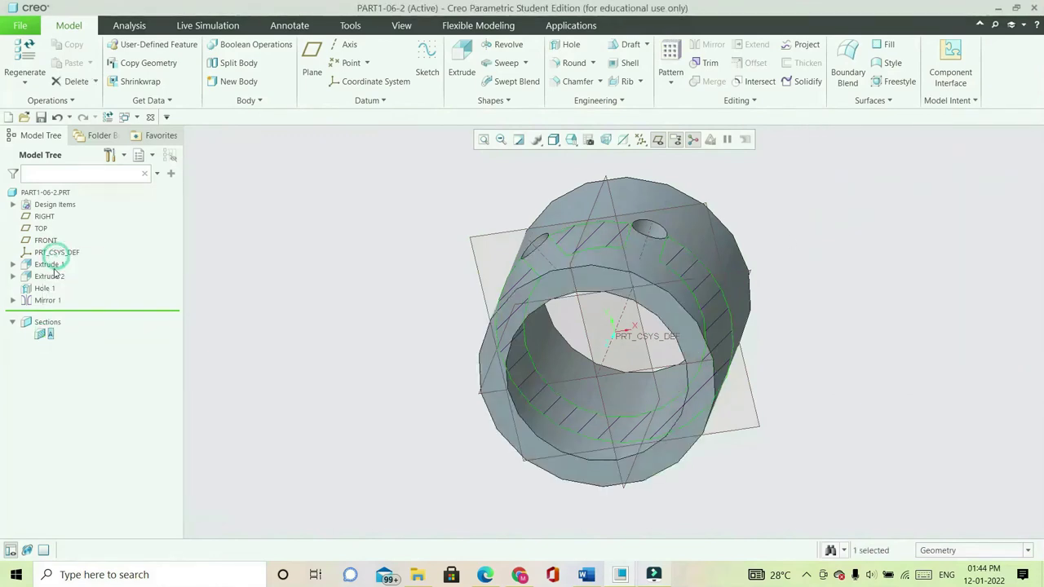
double_click(42, 336)
left_click(68, 299)
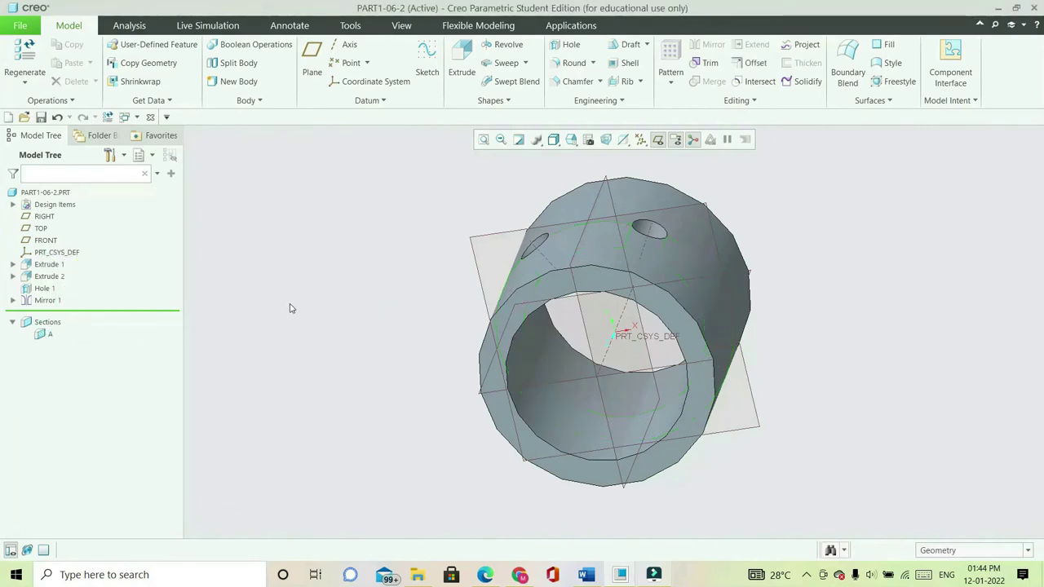
key("ctrl+d")
left_click(821, 295)
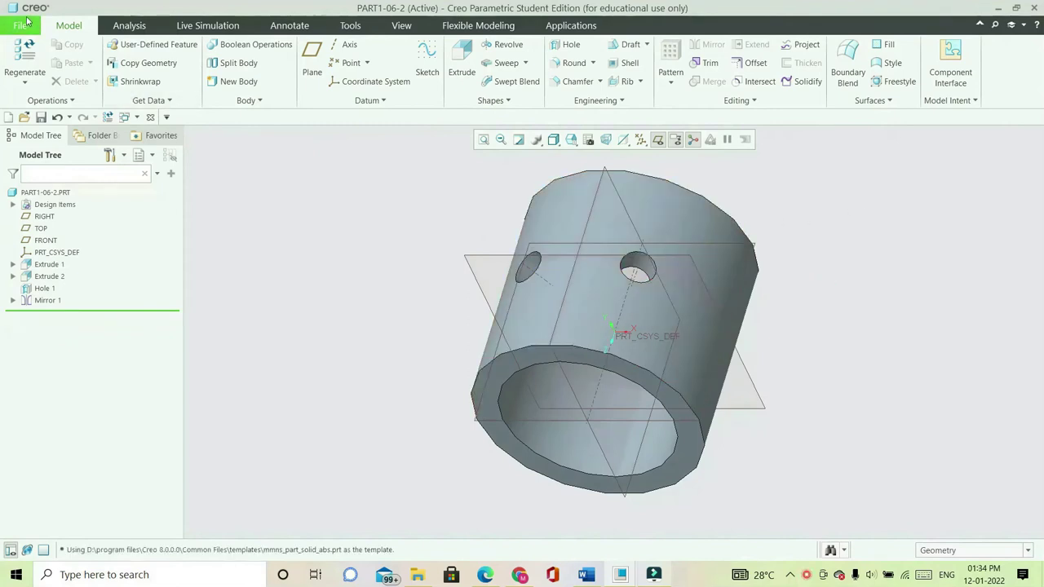
Create a new solid part named Part-1-06-3 with the default template and maximize its window
left_click(19, 25)
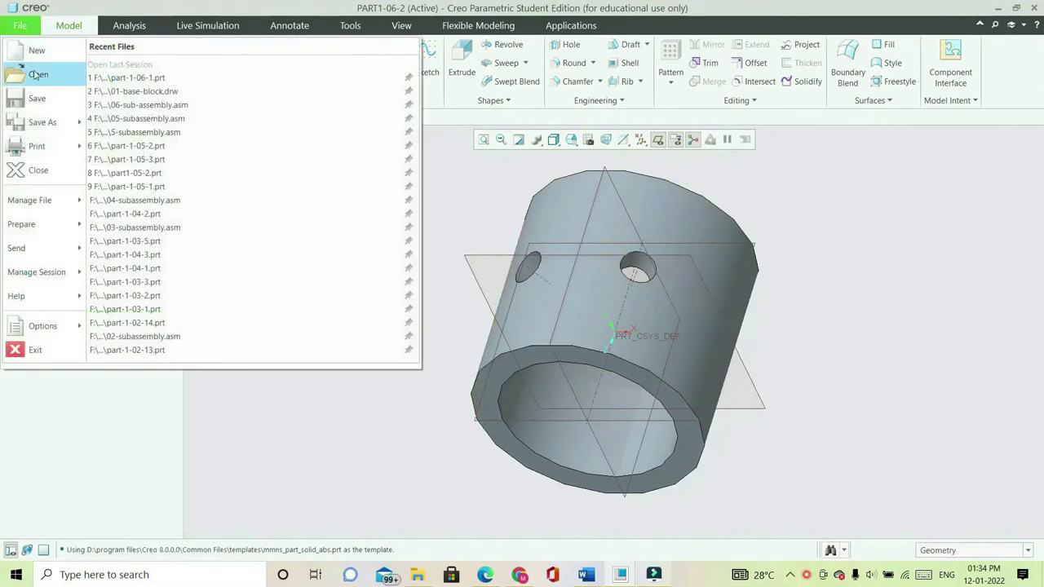
left_click(37, 51)
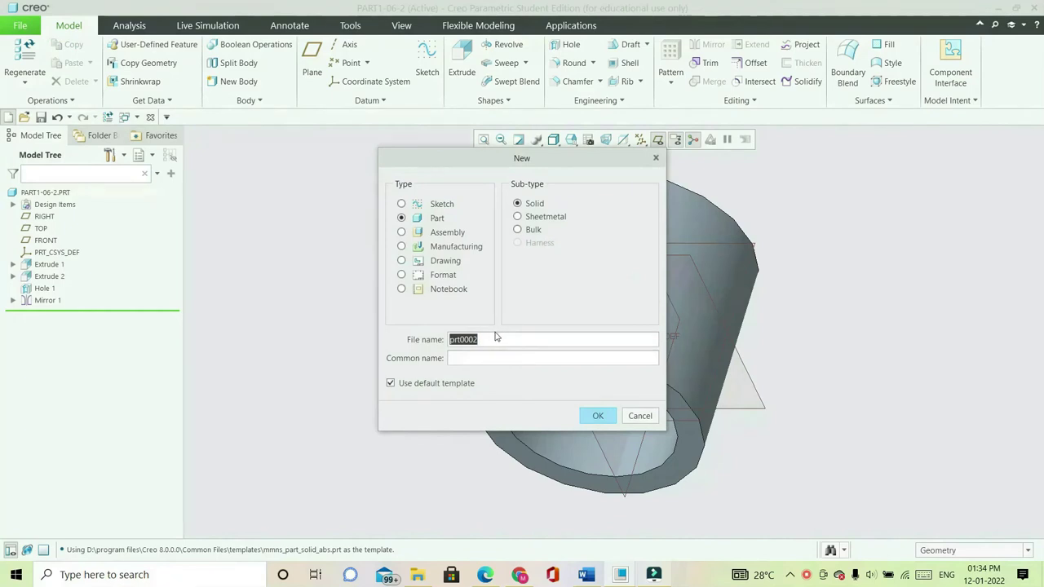
key("BackSpace")
type("Part-1-06-3")
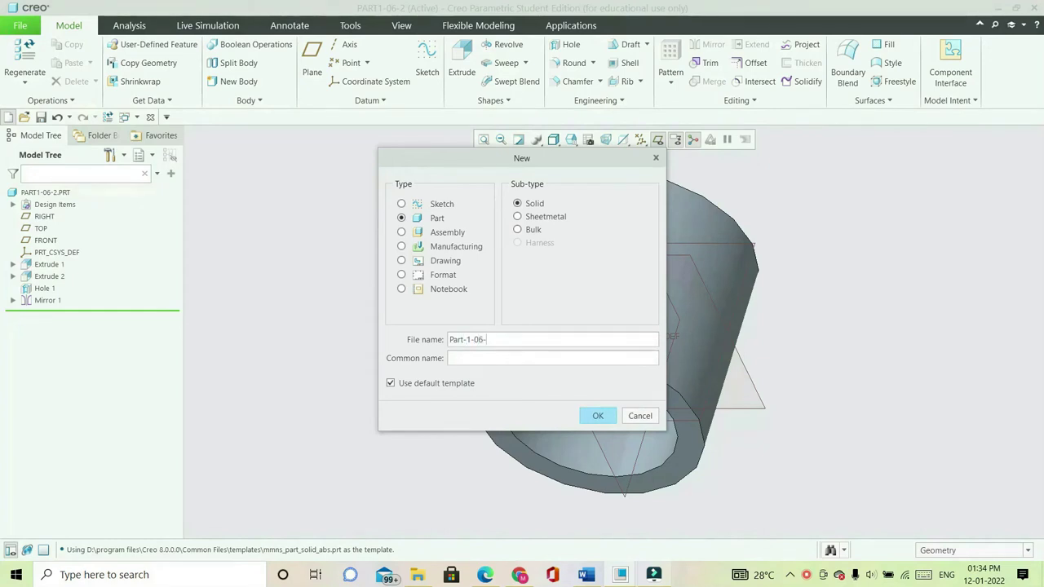
left_click(598, 416)
left_click(593, 426)
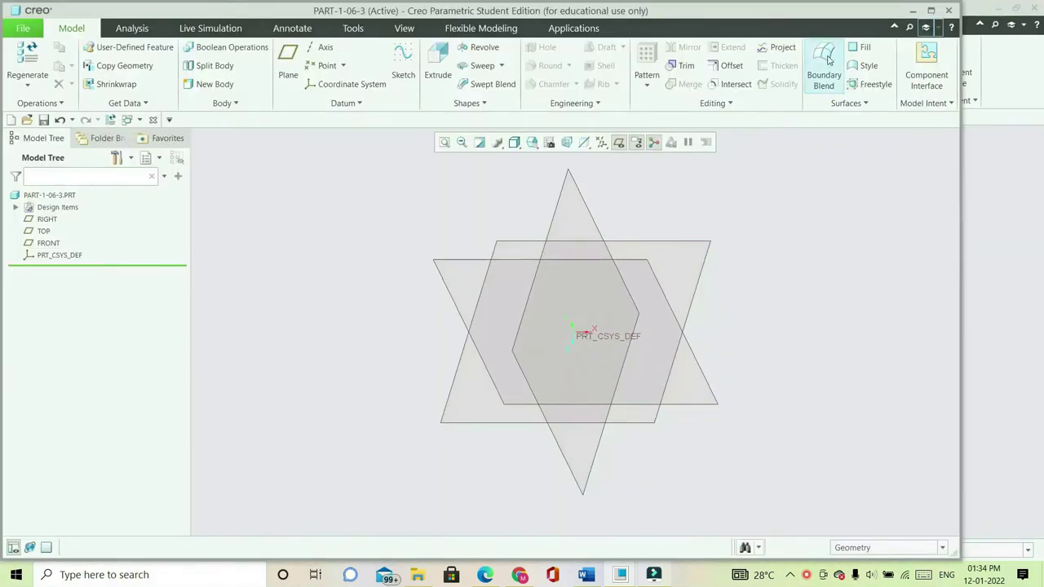
left_click(931, 10)
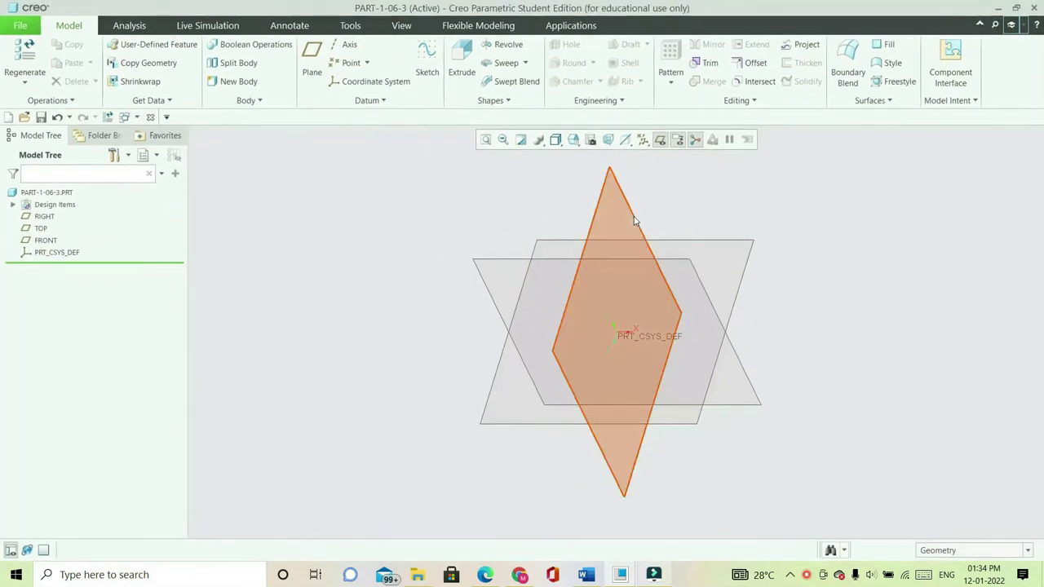
Start an extrusion on the FRONT plane and sketch a centre rectangle about 137 by 71 mm at the origin
left_click(665, 261)
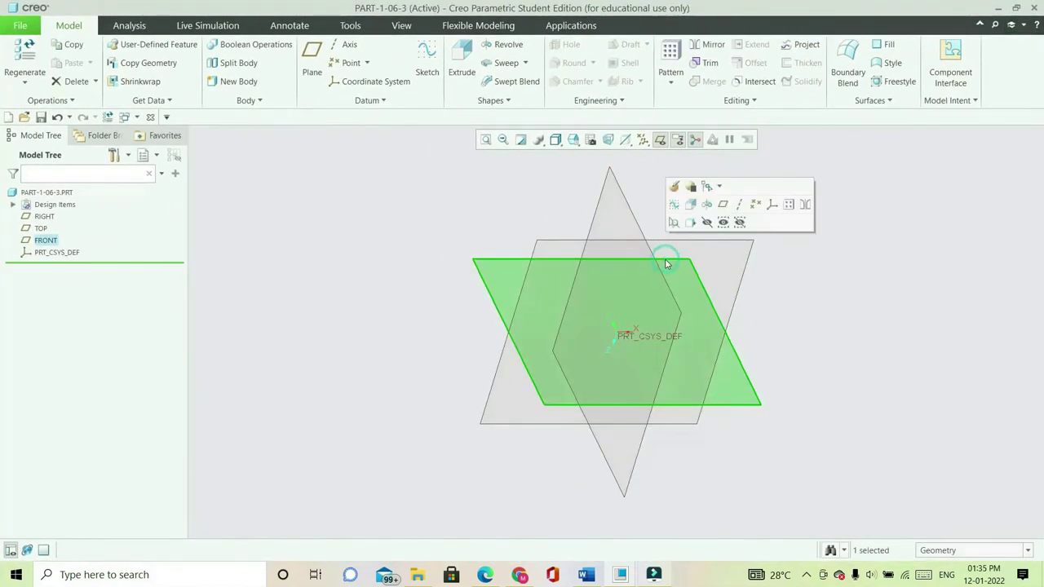
left_click(466, 67)
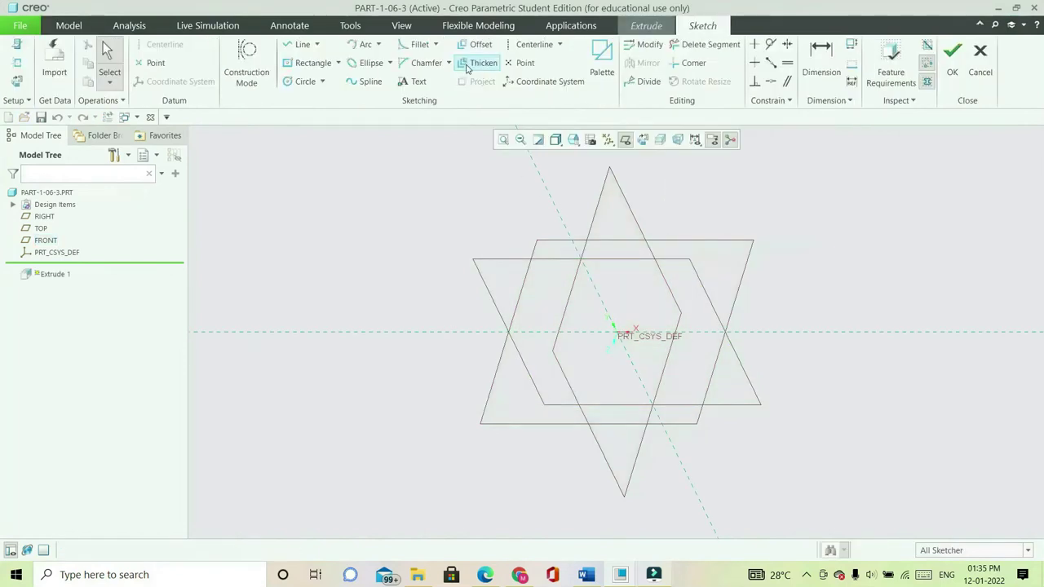
left_click(641, 140)
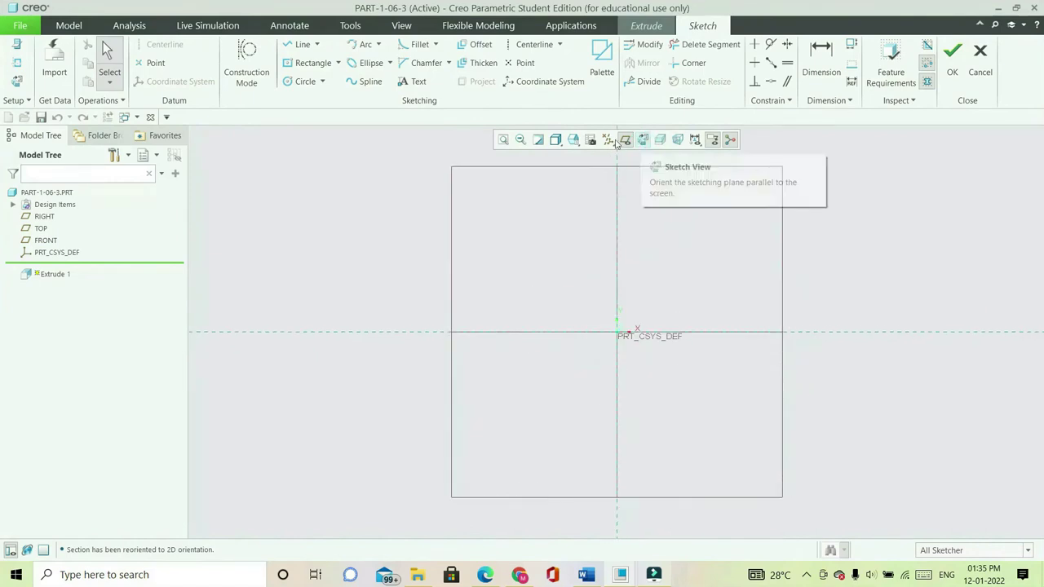
left_click(316, 63)
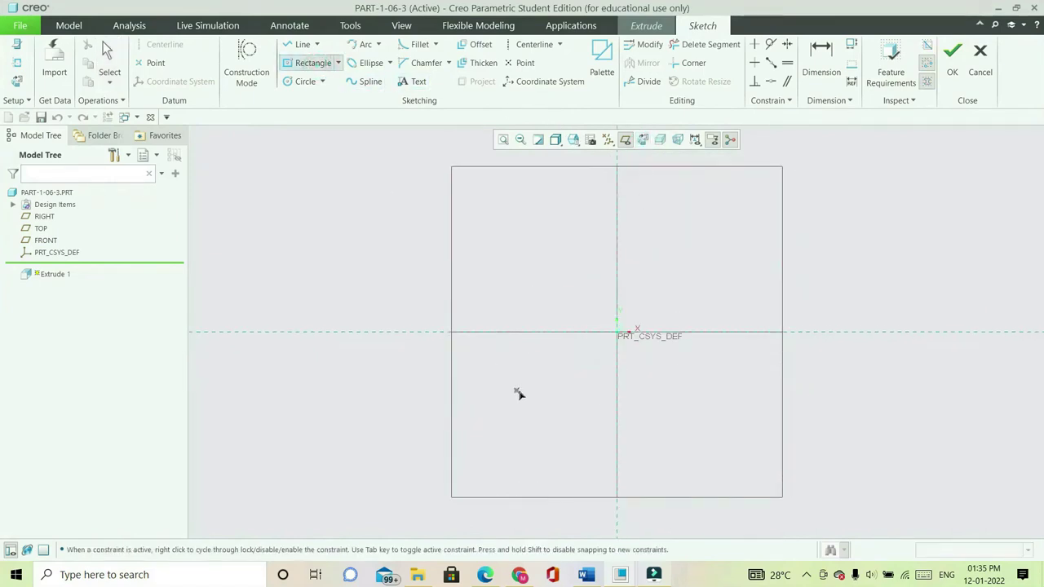
left_click(617, 332)
left_click(663, 361)
middle_click(702, 322)
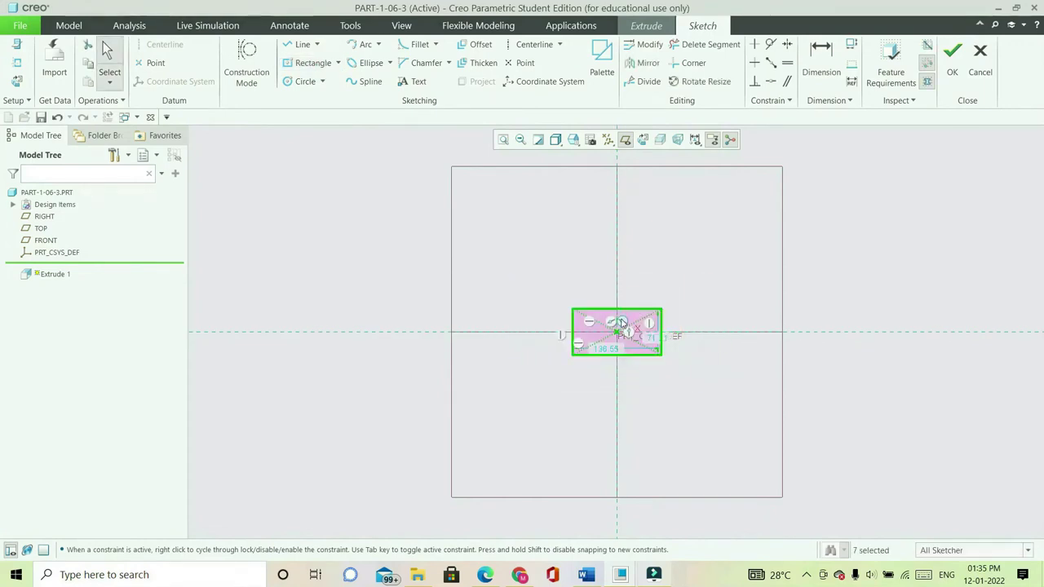
Set the rectangle's width to 28 mm and its height to 10 mm
scroll(627, 337, "up", 2)
double_click(584, 386)
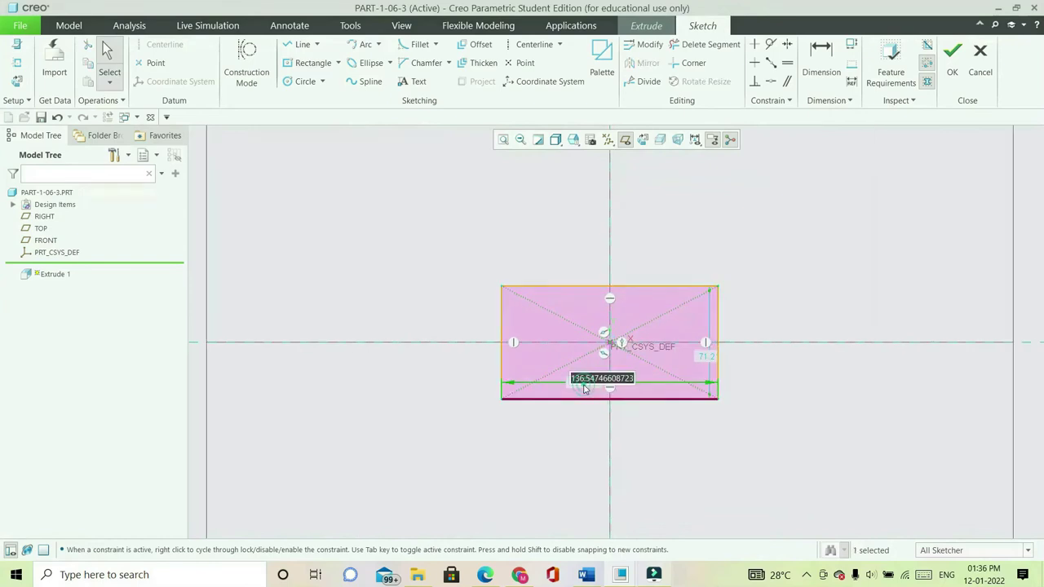
type("30")
key("Return")
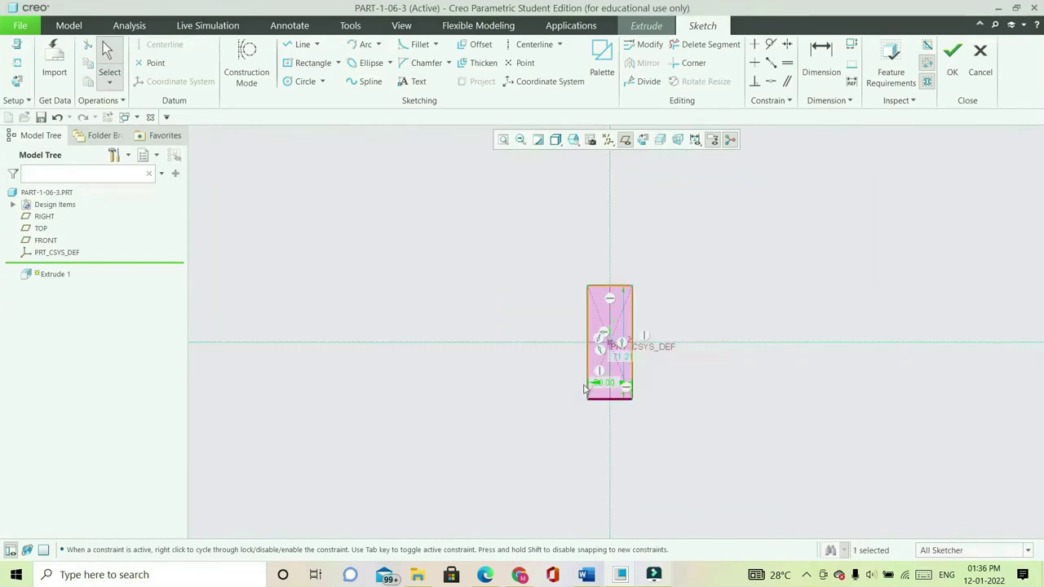
double_click(624, 359)
type("12")
key("Return")
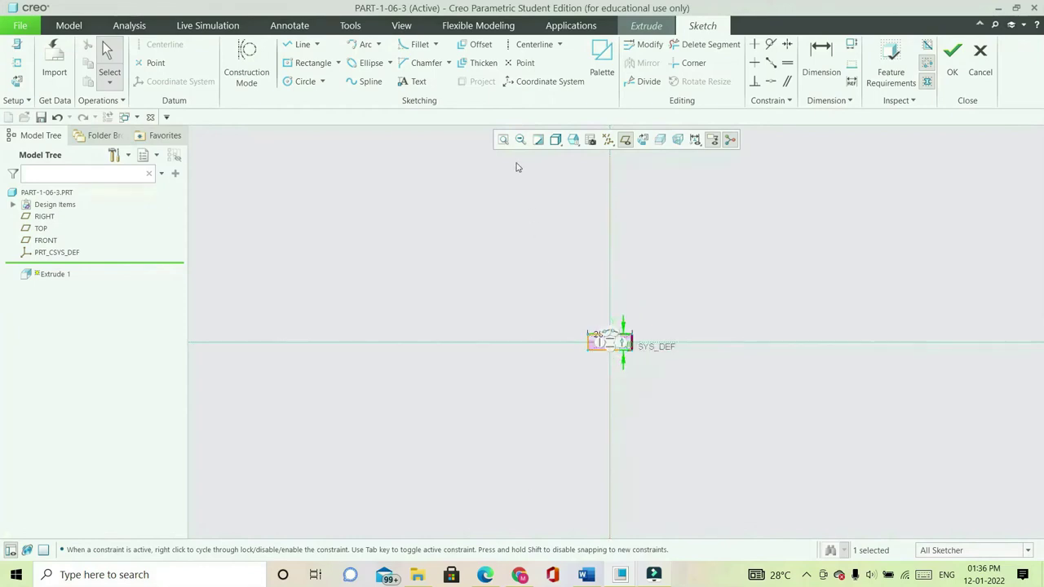
left_click(503, 140)
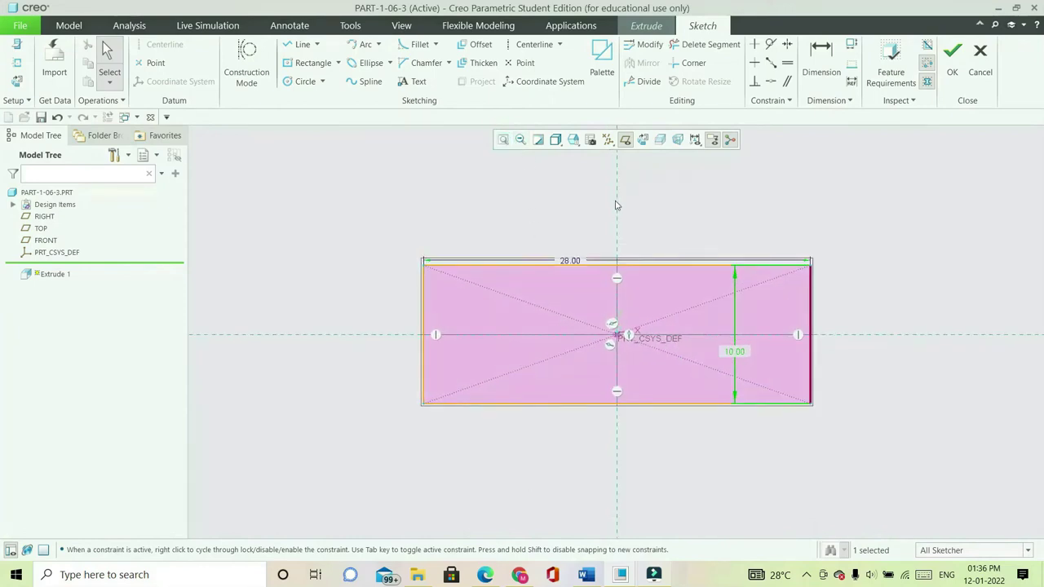
left_click(304, 82)
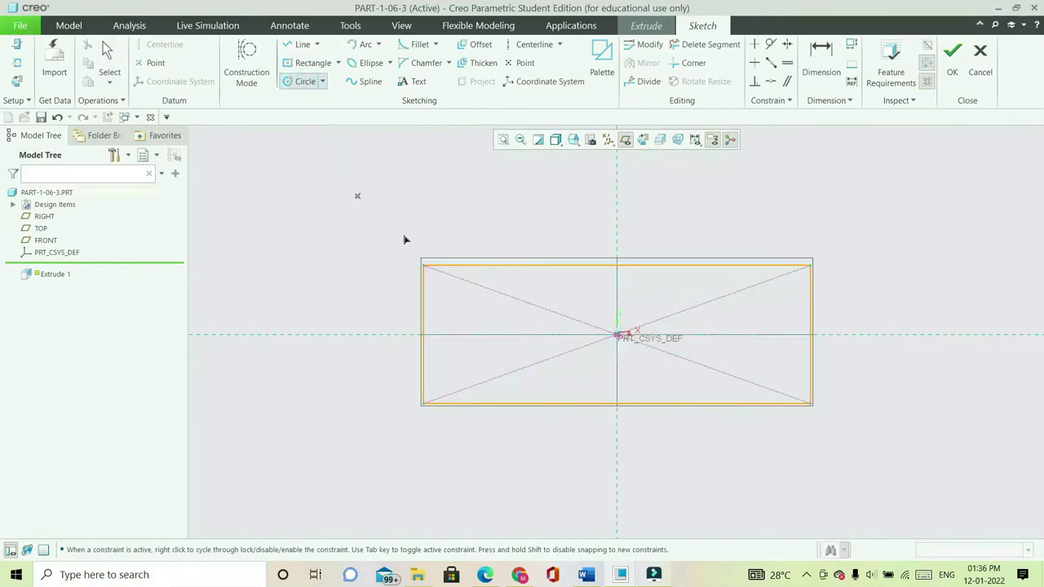
left_click(618, 267)
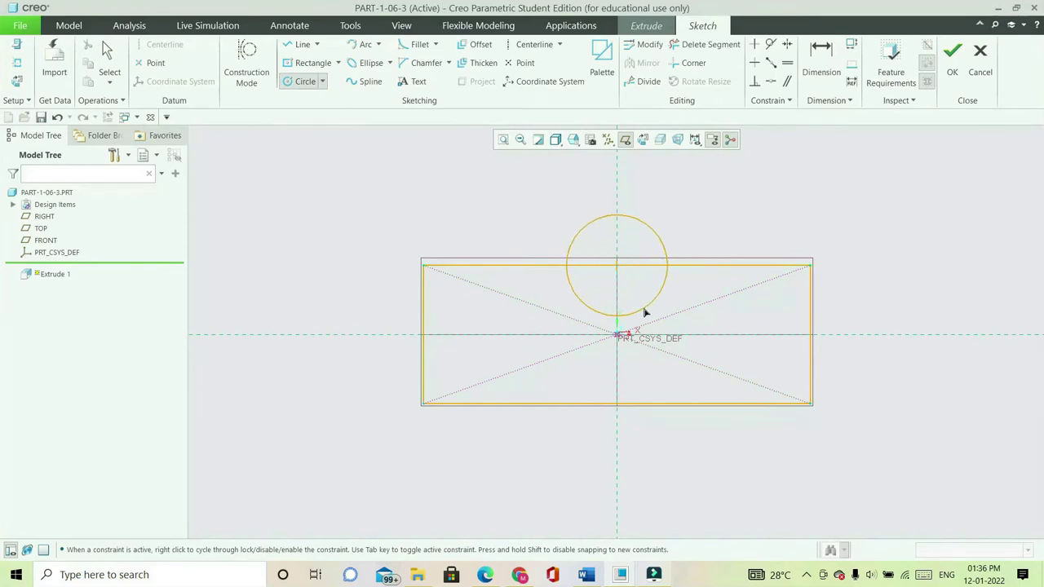
left_click(649, 325)
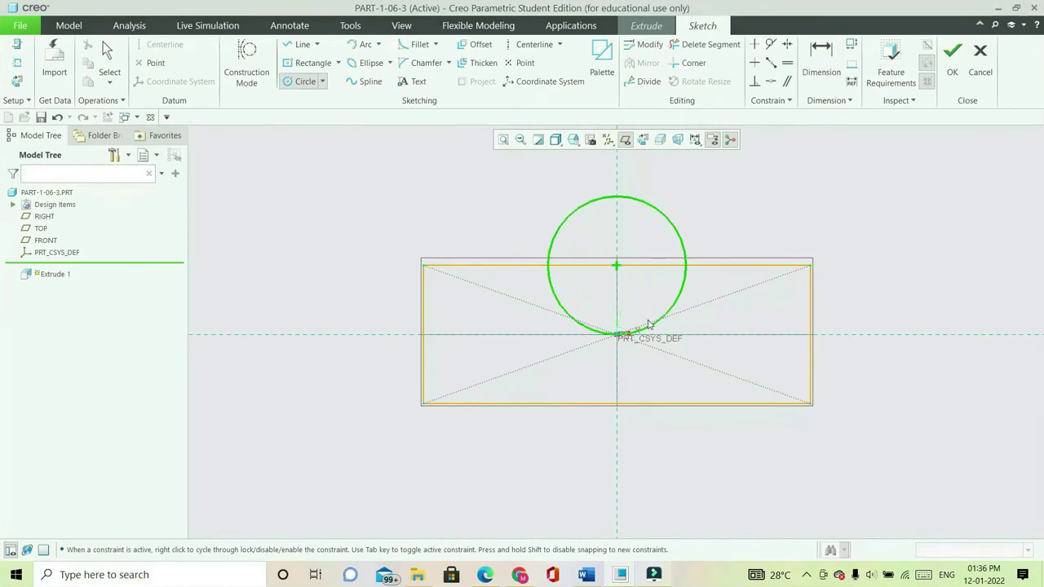
middle_click(733, 181)
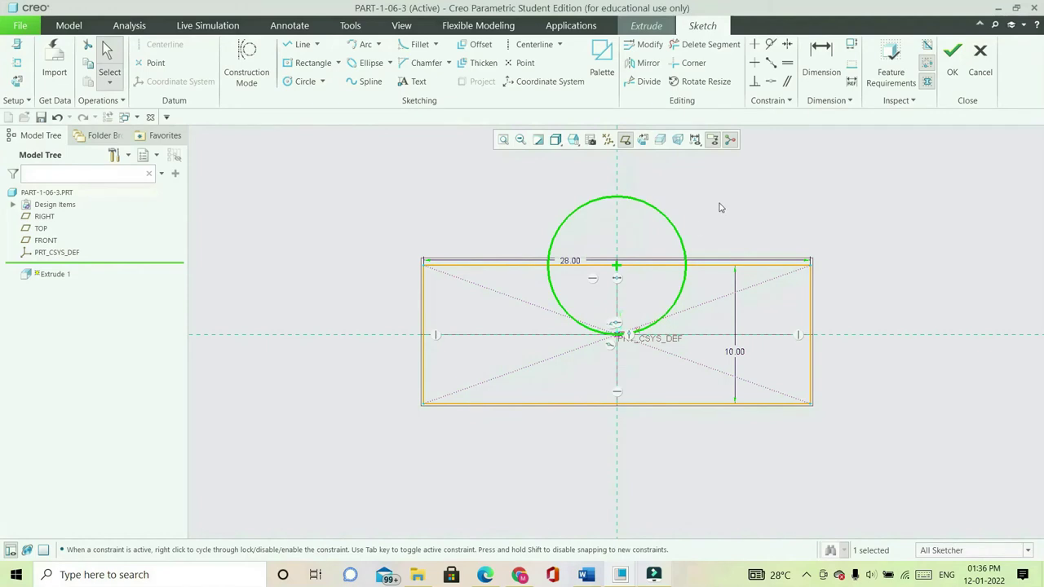
key("Delete")
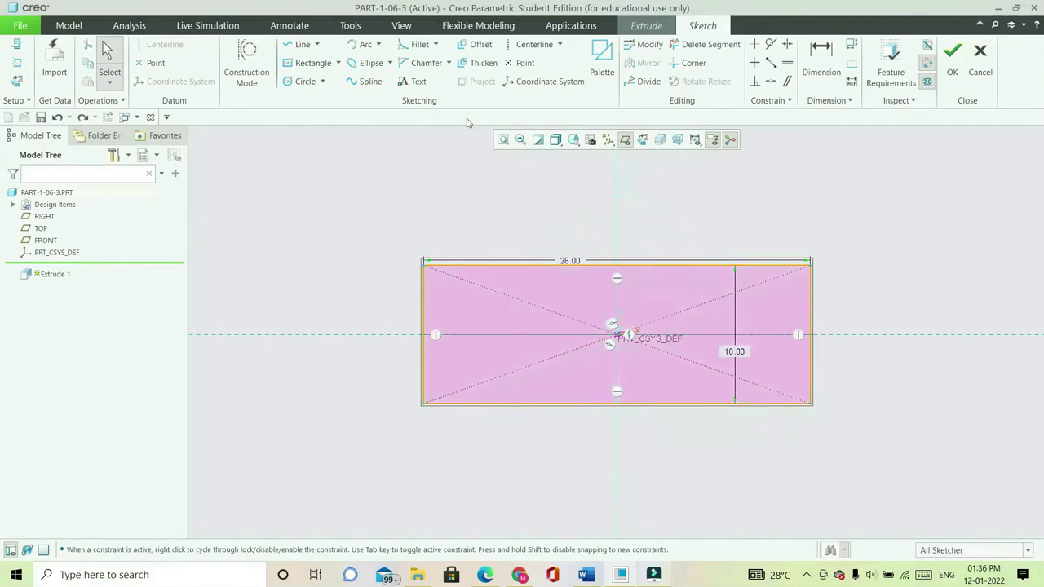
Sketch a circle centred on the midpoint of the rectangle's upper edge and set its diameter to 13 mm
left_click(303, 82)
left_click(617, 266)
left_click(633, 283)
middle_click(712, 235)
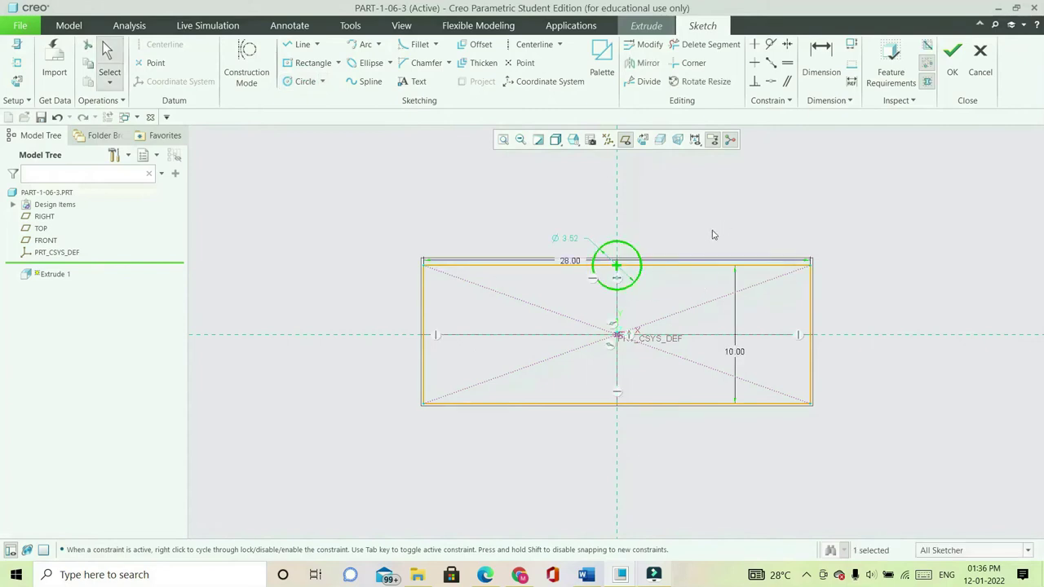
double_click(574, 240)
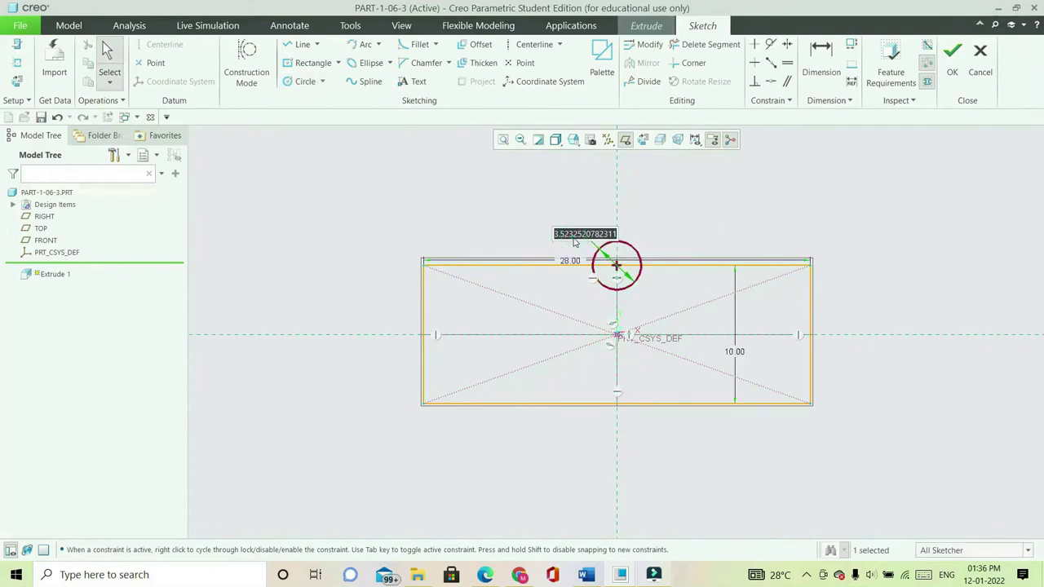
type("1")
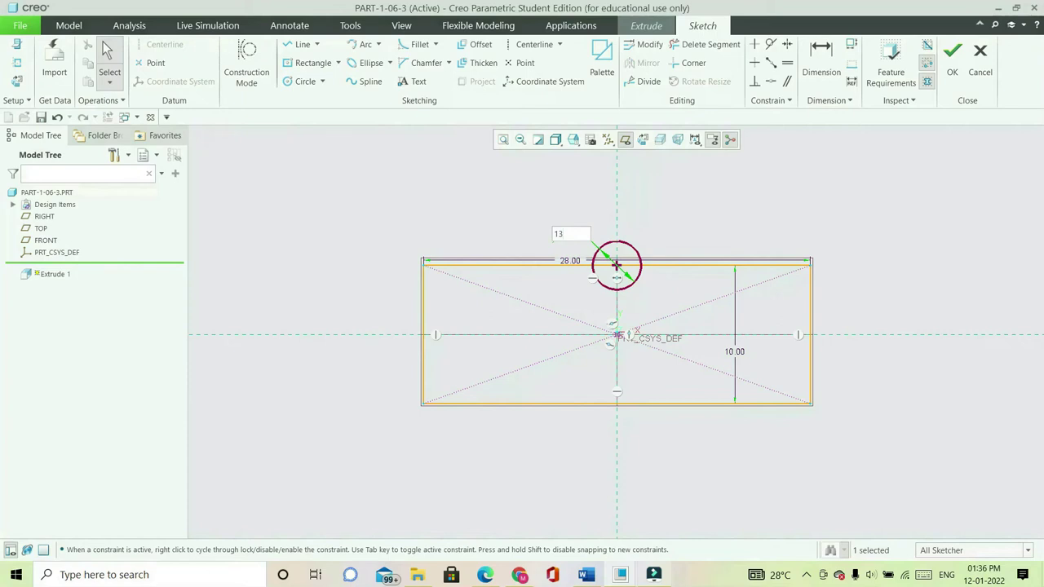
type("3")
key("Return")
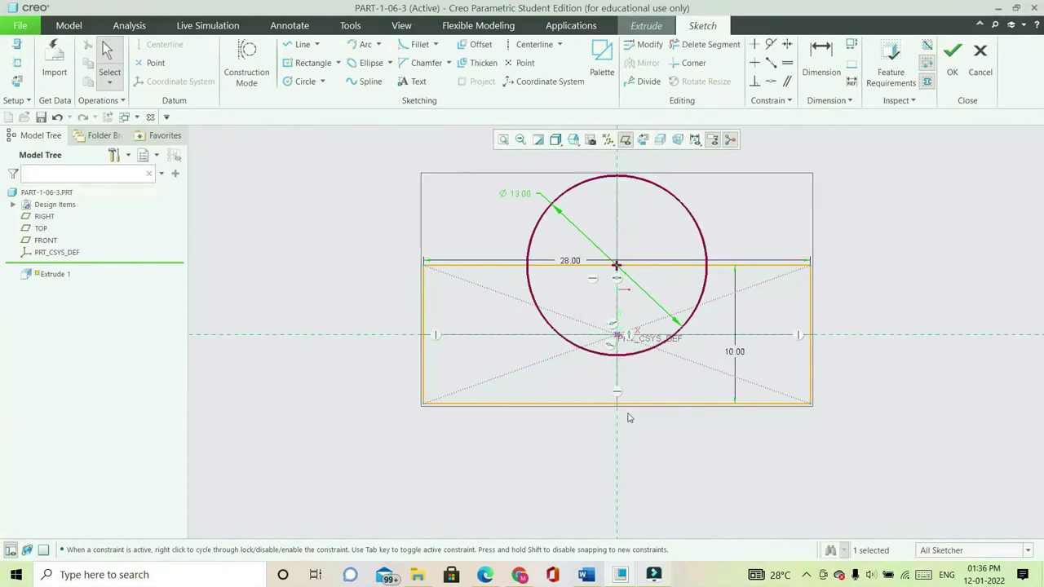
Trim away the circle's upper half and the part of the rectangle's upper edge inside the circle
left_click(705, 44)
mouse_move(663, 186)
left_mouse_down()
mouse_move(645, 283)
mouse_move(599, 286)
mouse_move(585, 283)
mouse_move(580, 176)
left_mouse_up()
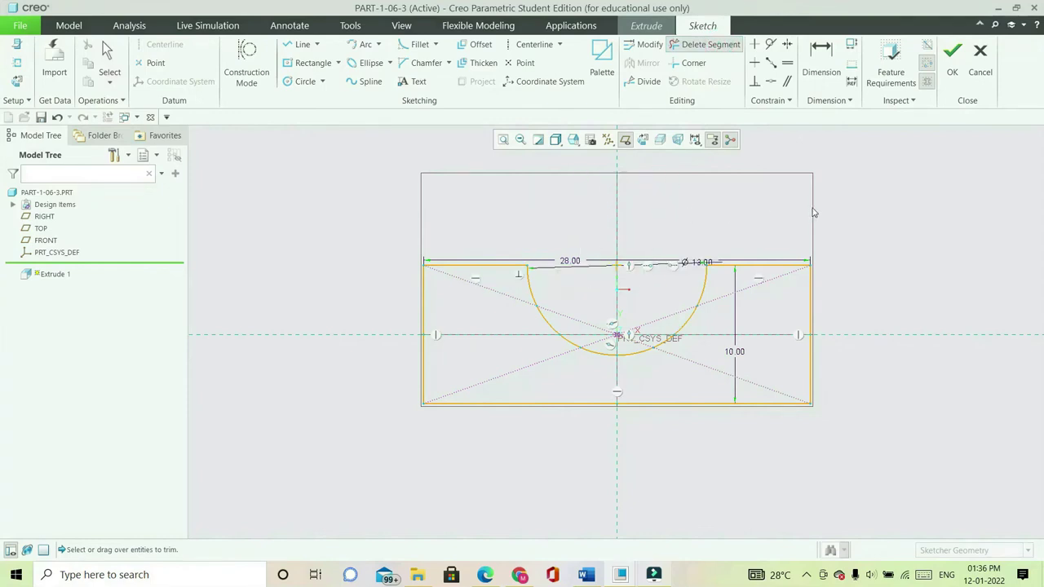
Finish the recessed profile sketch and extrude it symmetrically about the sketch plane to a total depth of 10 mm
middle_click(856, 201)
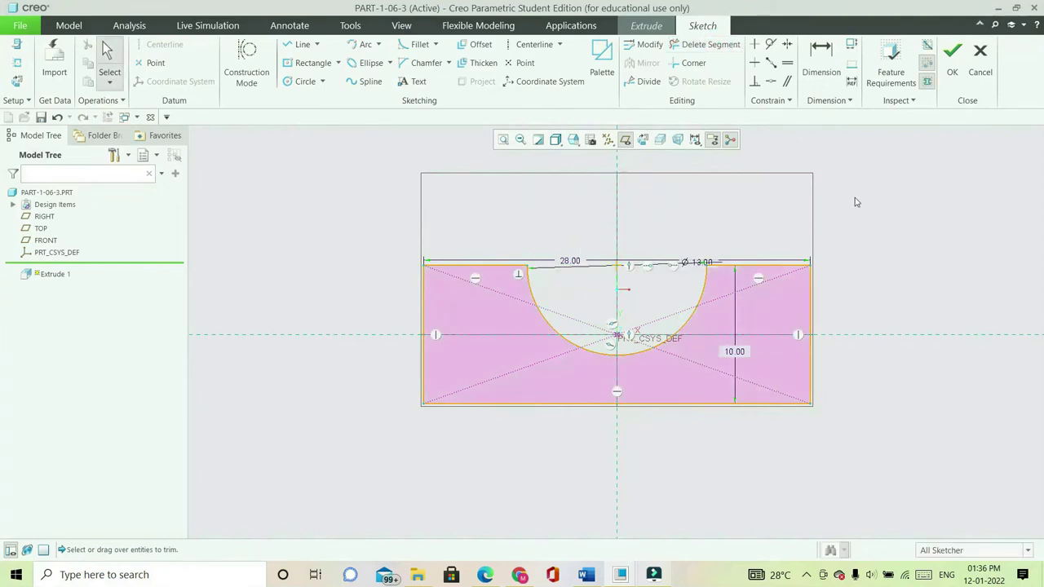
left_click(954, 72)
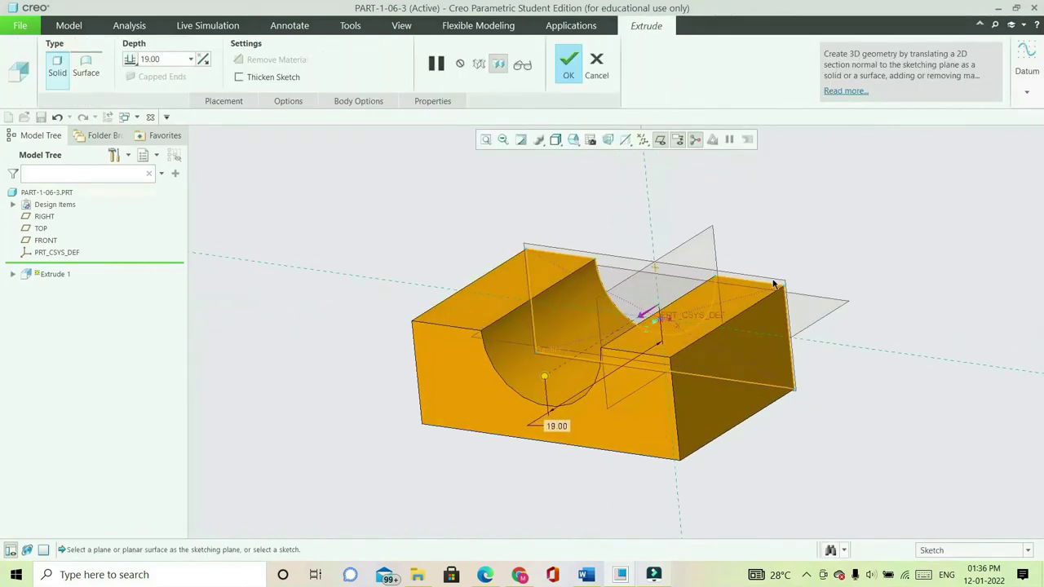
left_click(133, 62)
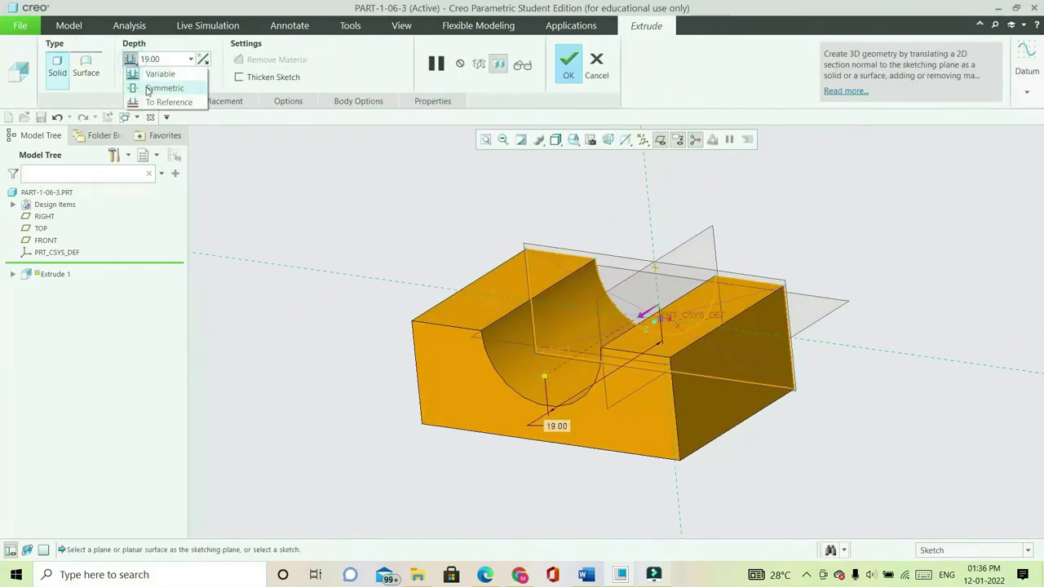
left_click(146, 86)
type("10")
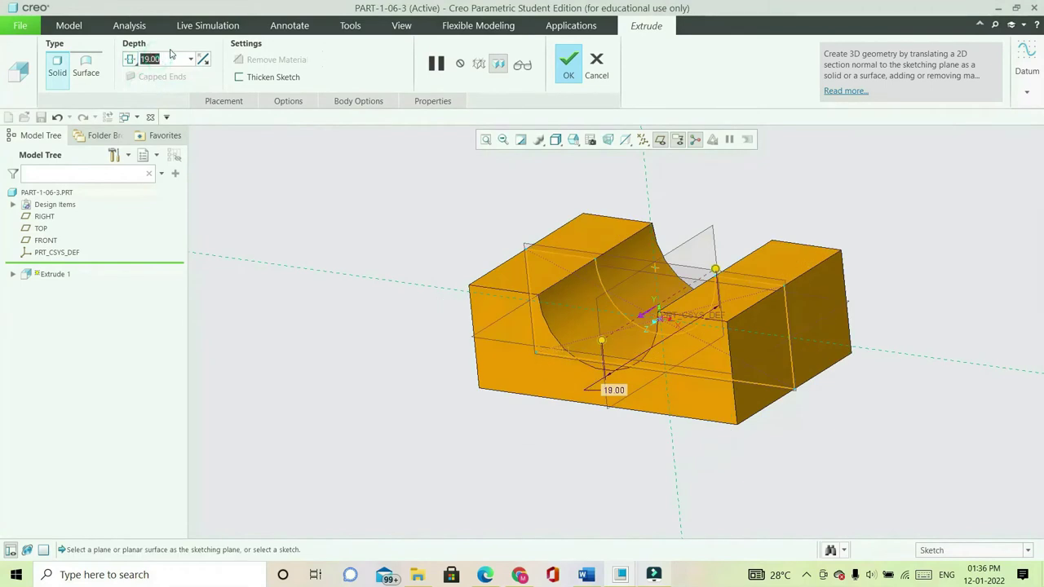
key("Return")
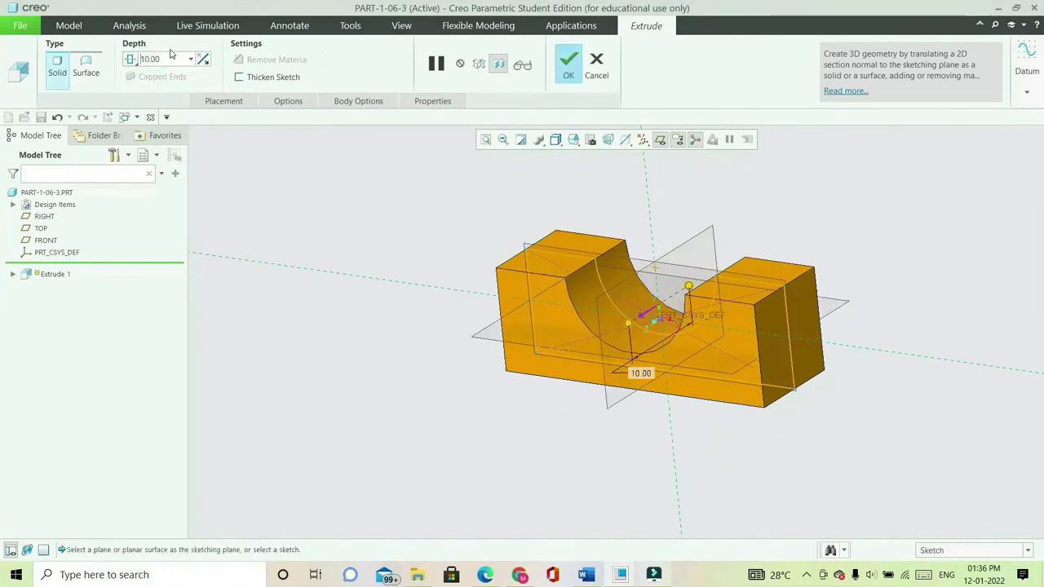
left_click(569, 65)
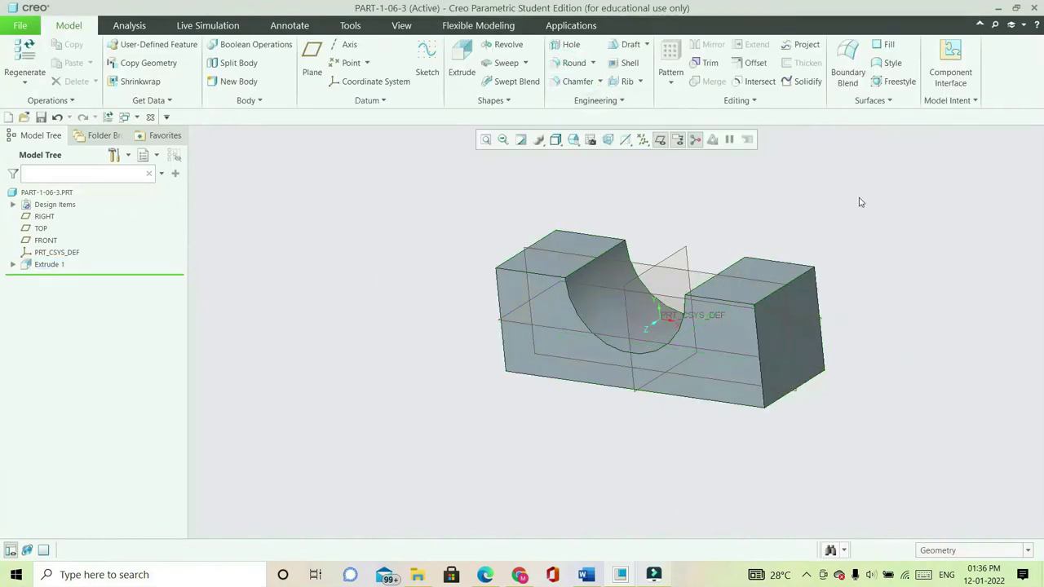
Start an extrusion sketch on the block's flat upper face beside the recess and add the FRONT plane as a sketch reference
middle_click_drag(769, 229, 901, 216)
left_click(732, 322)
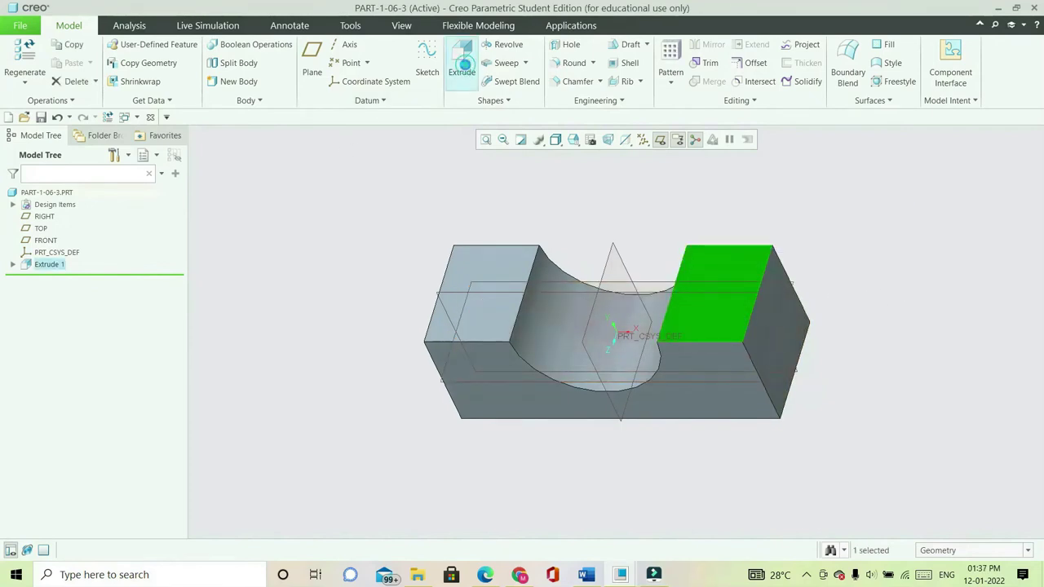
left_click(462, 65)
left_click(643, 138)
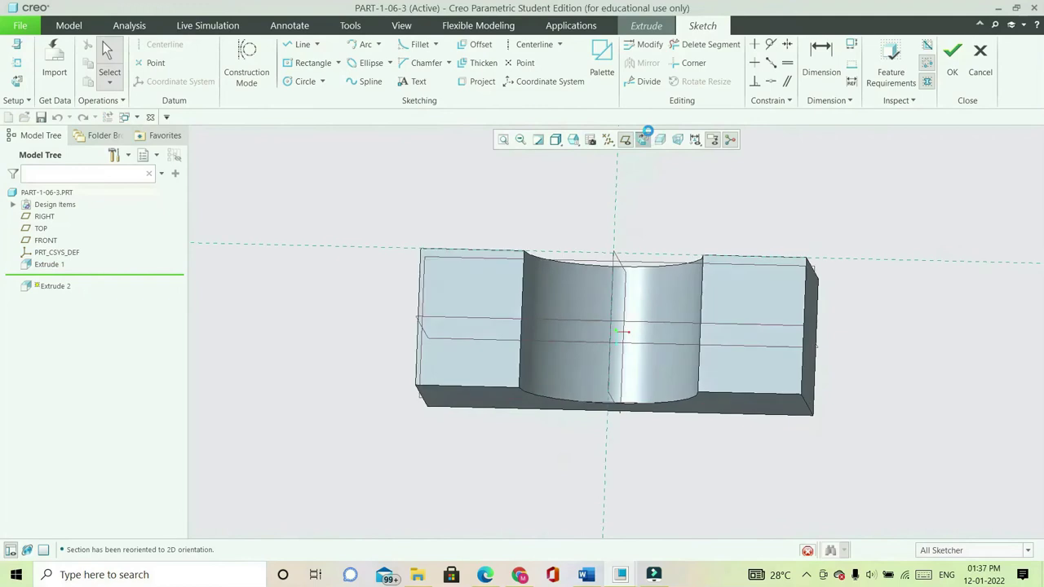
left_click(17, 63)
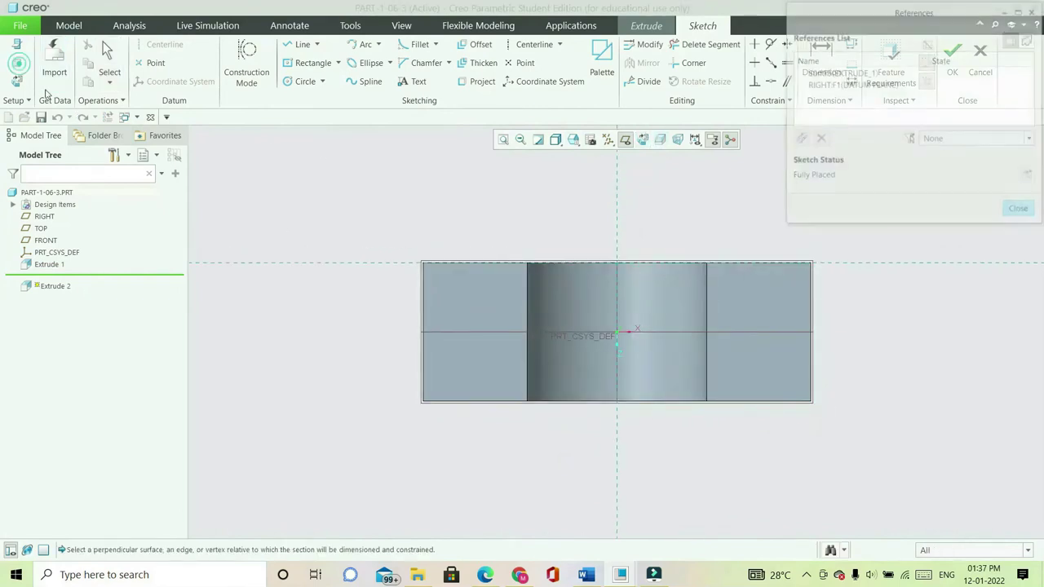
left_click(672, 332)
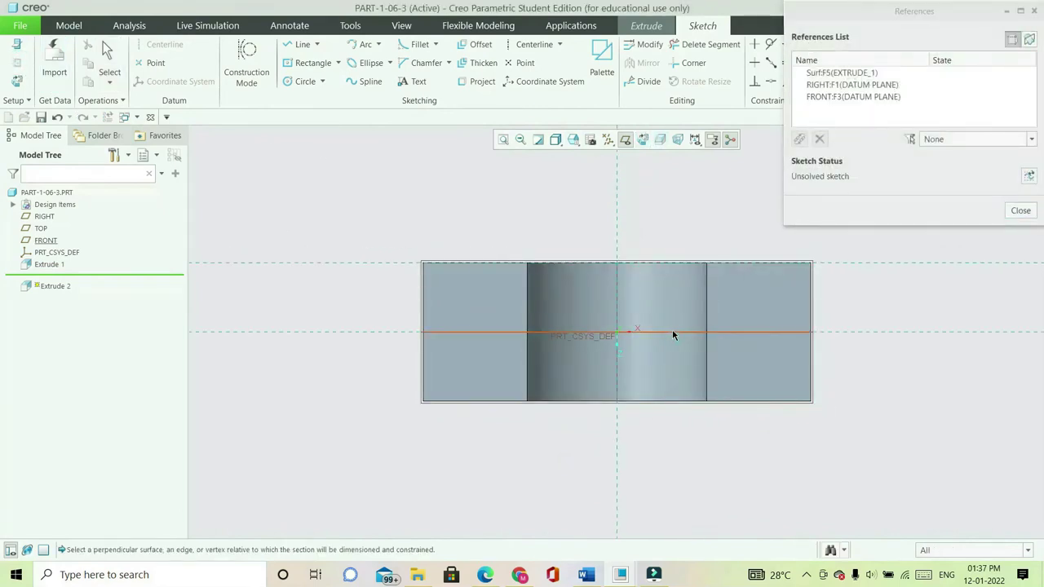
Sketch two equal circles about 2.7 mm in diameter centred on the FRONT reference, one on each side of the recess
left_click(300, 82)
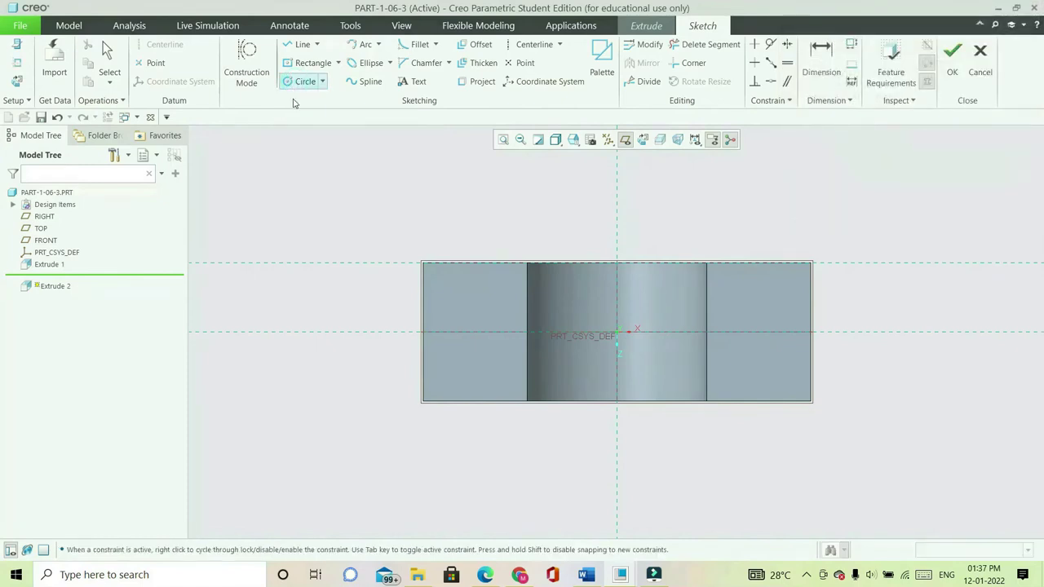
left_click(750, 356)
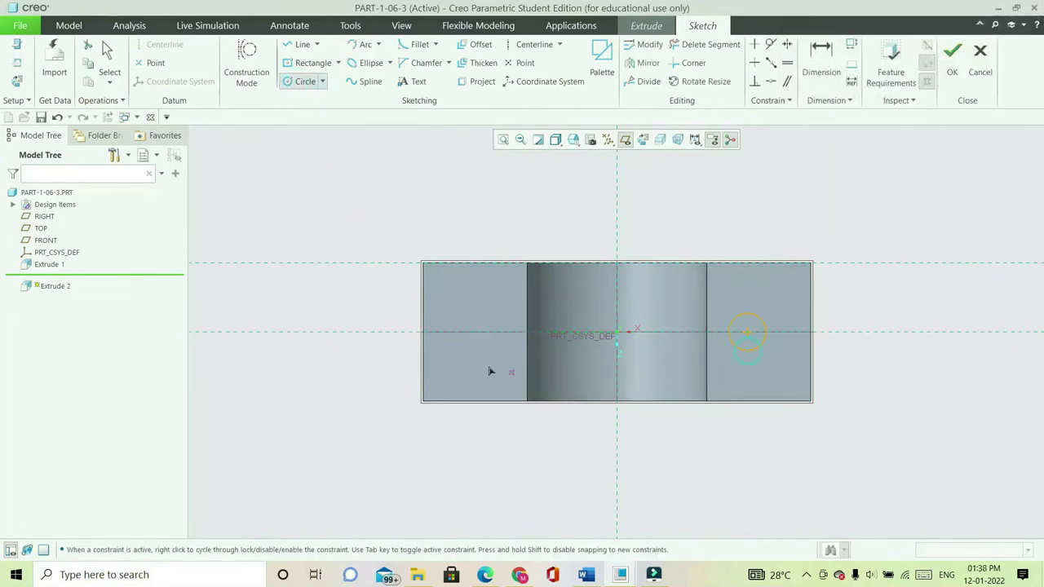
left_click(473, 332)
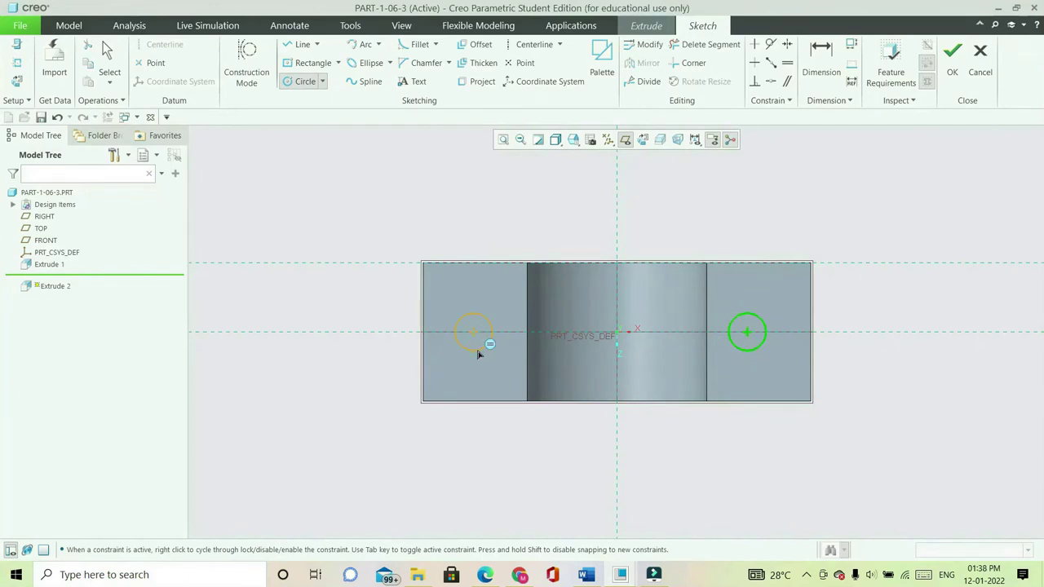
left_click(490, 344)
middle_click(589, 370)
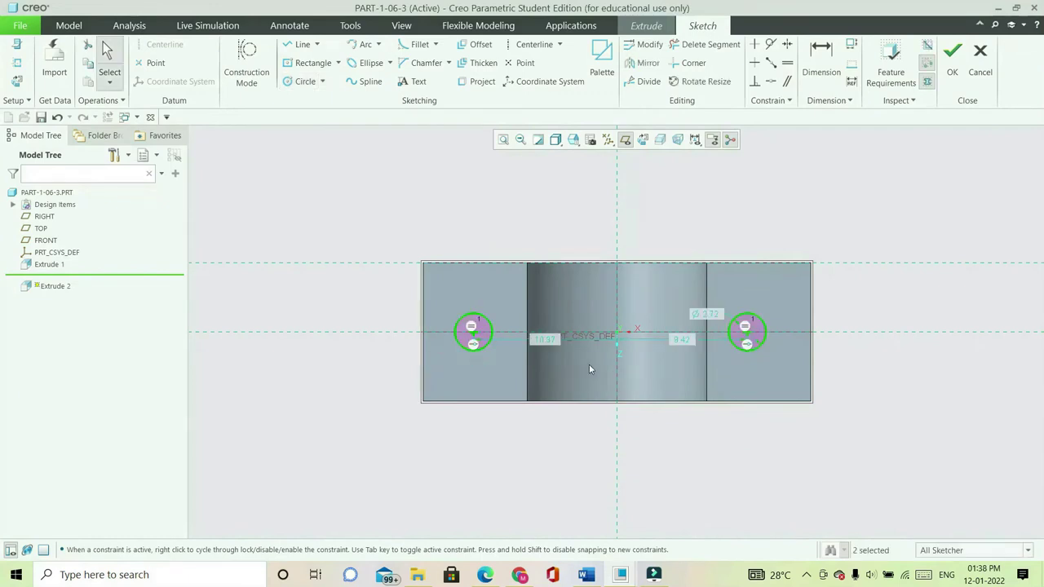
Set the circles' diameter to 4 mm and each circle centre's distance from the vertical centreline to 10 mm
double_click(714, 316)
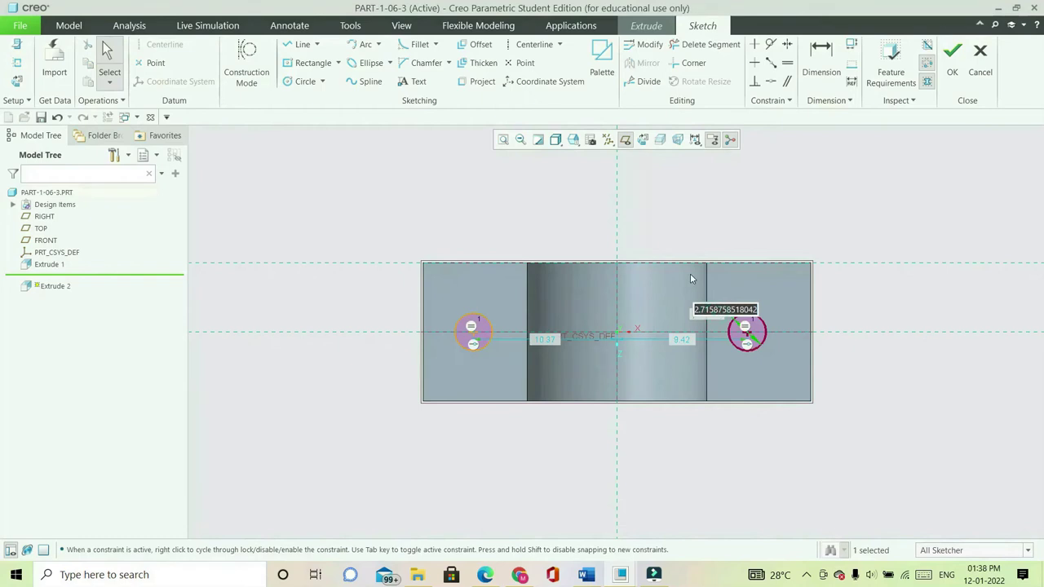
type("4")
key("Return")
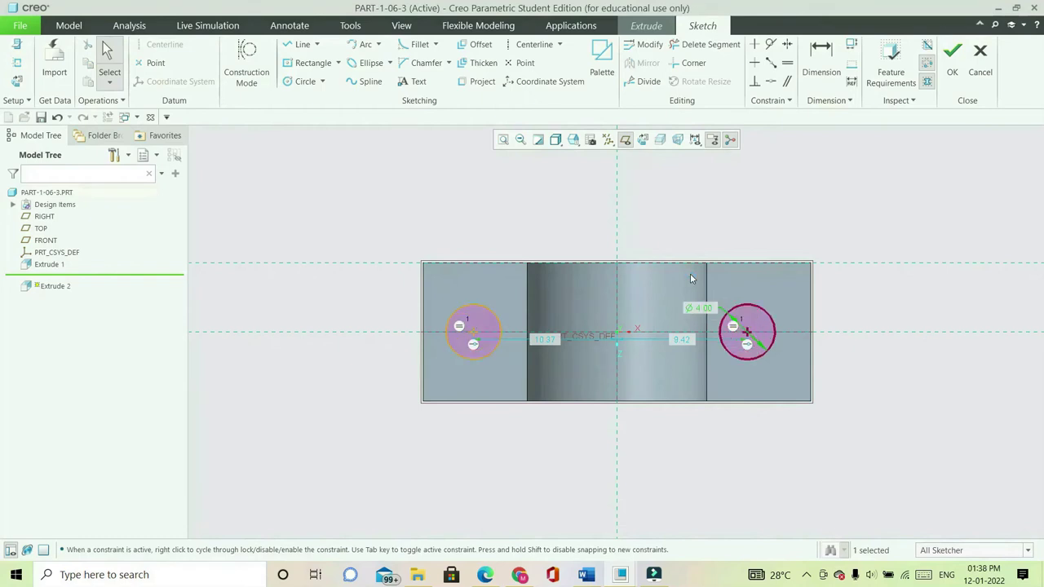
double_click(683, 340)
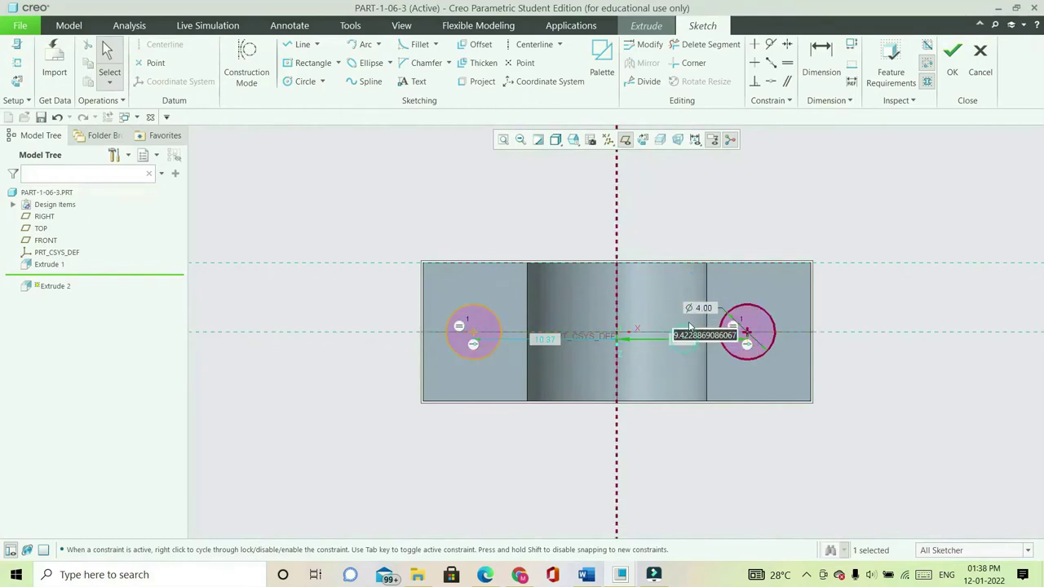
type("1")
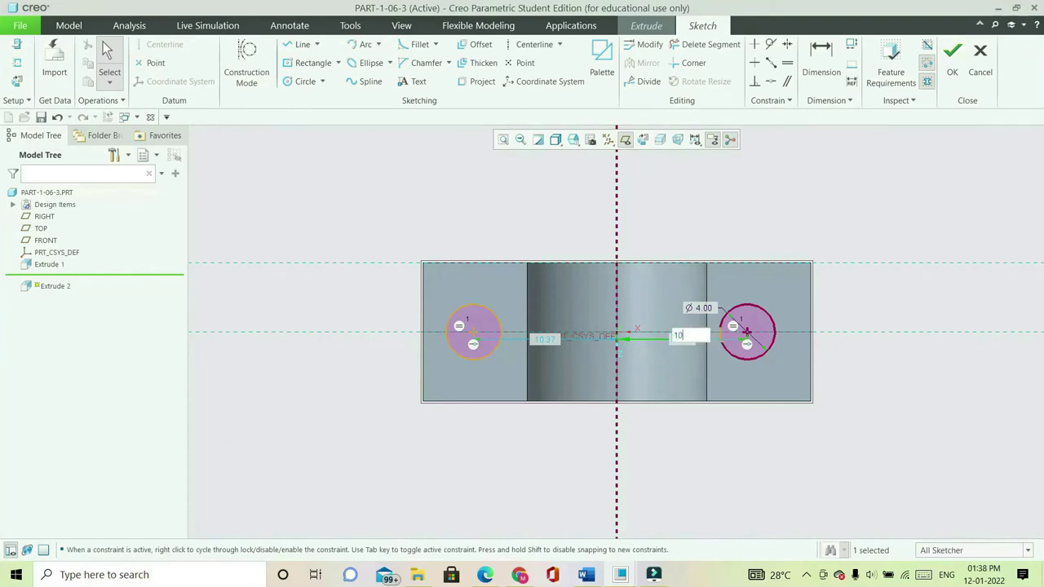
type("0")
key("Return")
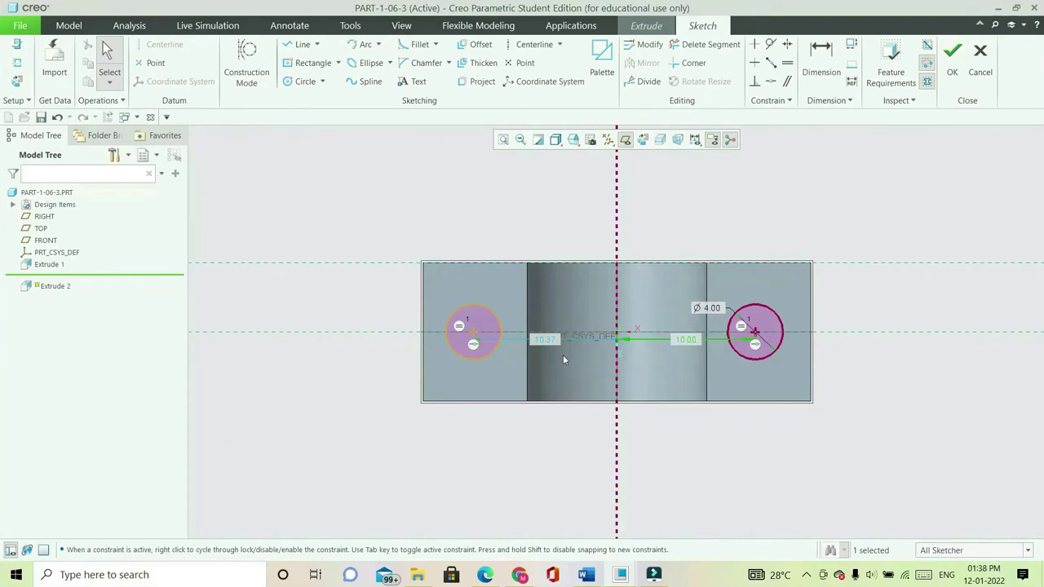
double_click(553, 339)
type("10")
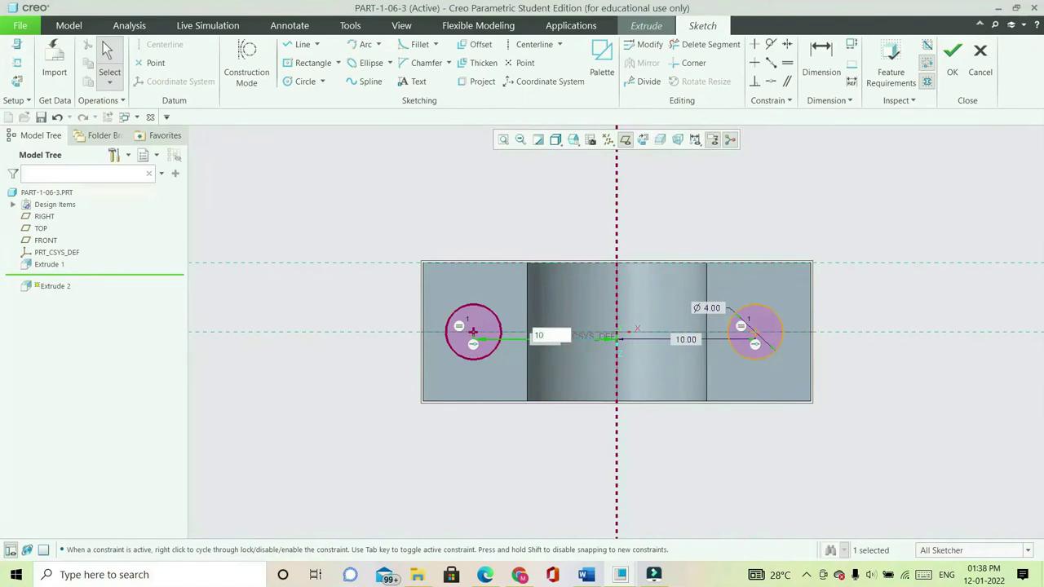
key("Return")
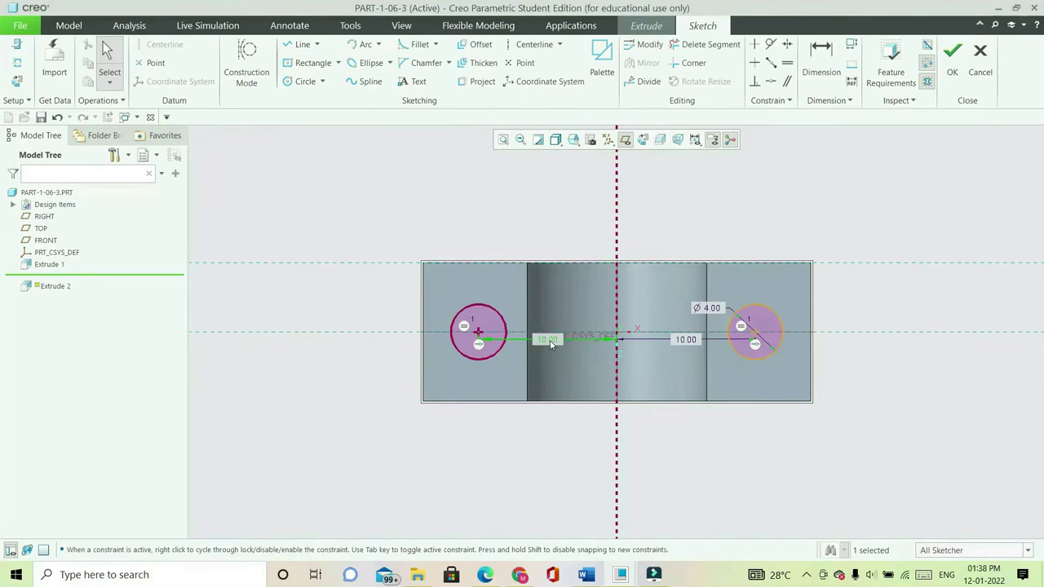
Finish the sketch, reverse the extrusion into the block as a cut, and use the To Next depth for both holes
left_click(952, 54)
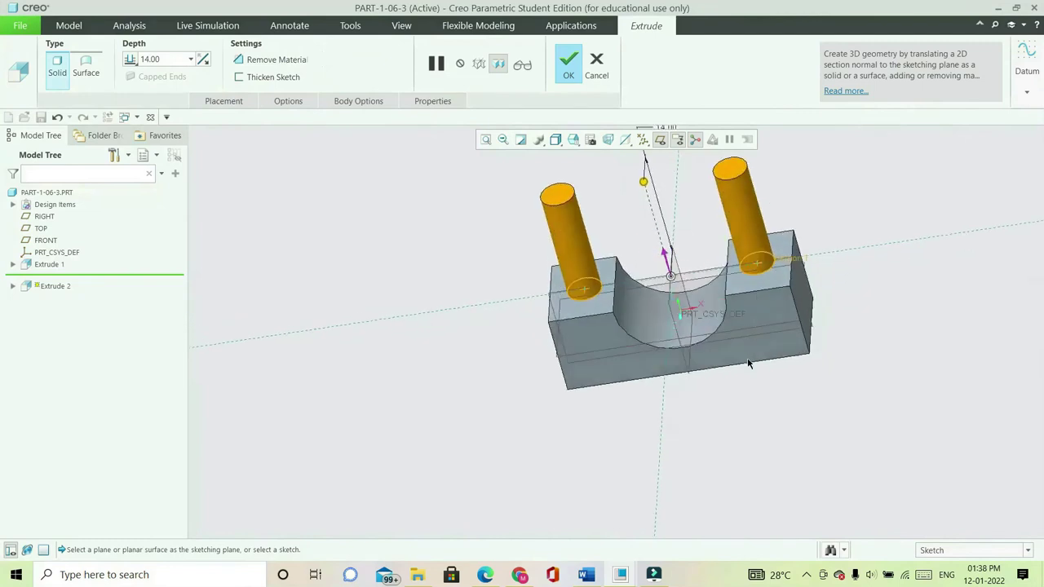
scroll(748, 359, "down", 3)
left_click(203, 59)
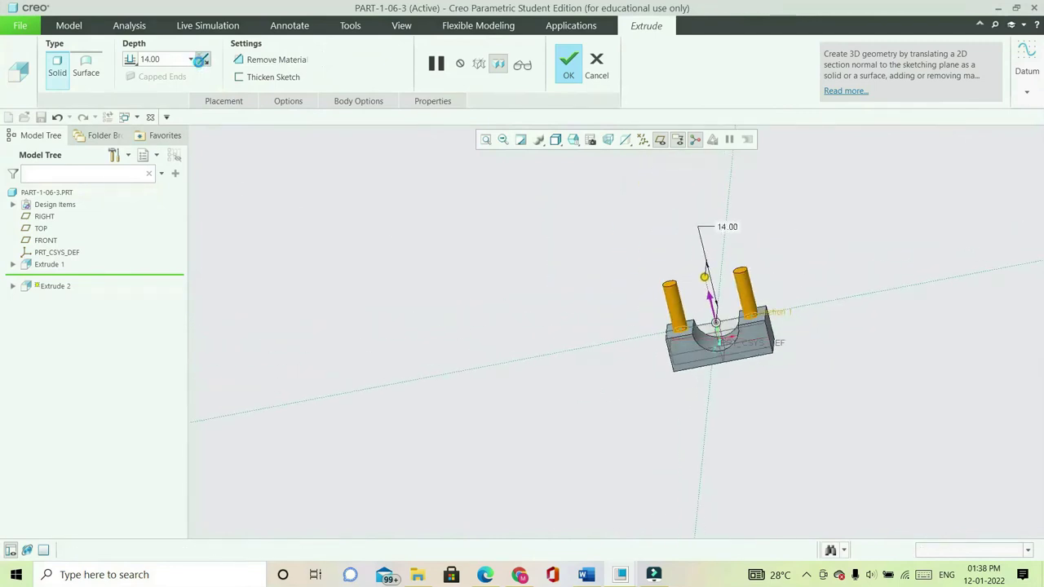
left_click(128, 65)
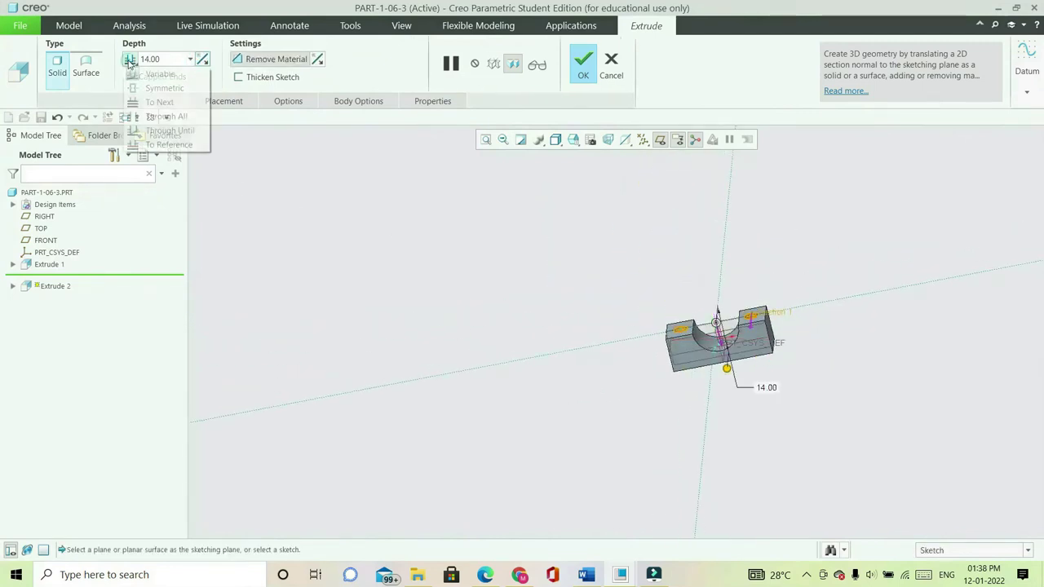
left_click(147, 103)
middle_click_drag(644, 272, 641, 245)
left_click(583, 74)
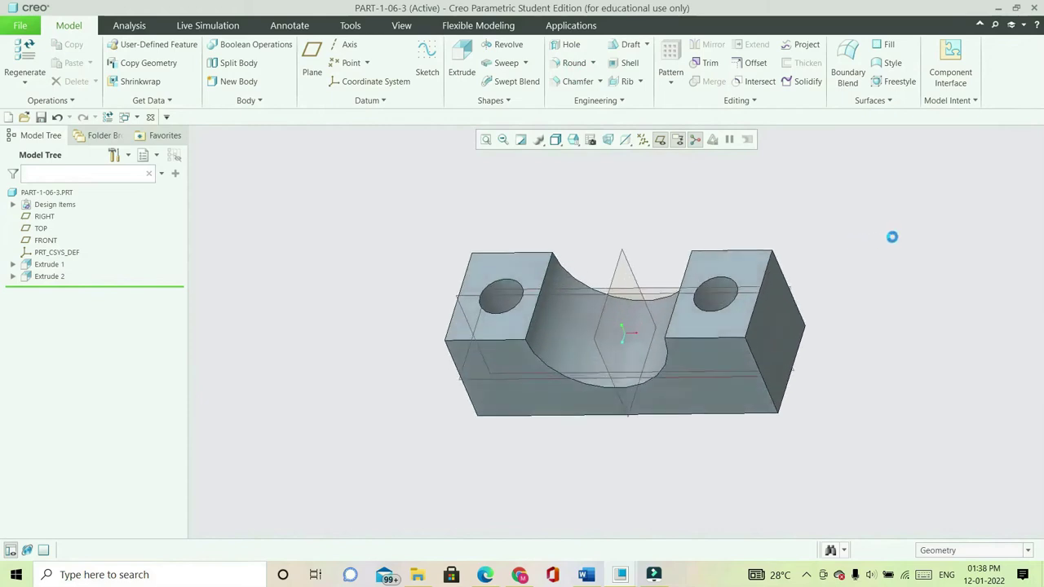
Create a new planar cross section named A in the View Manager
left_click(588, 140)
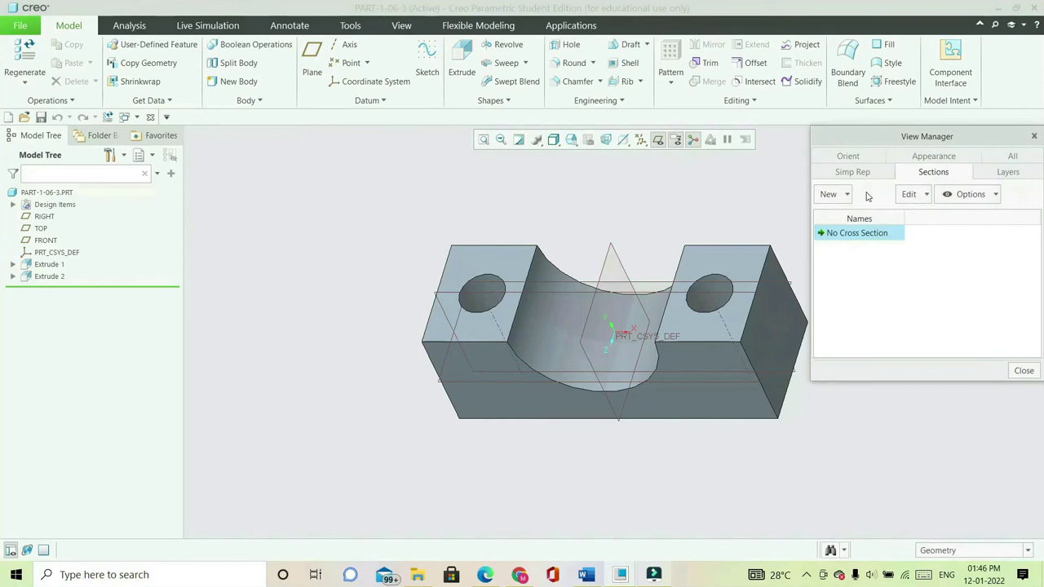
left_click(832, 194)
left_click(840, 213)
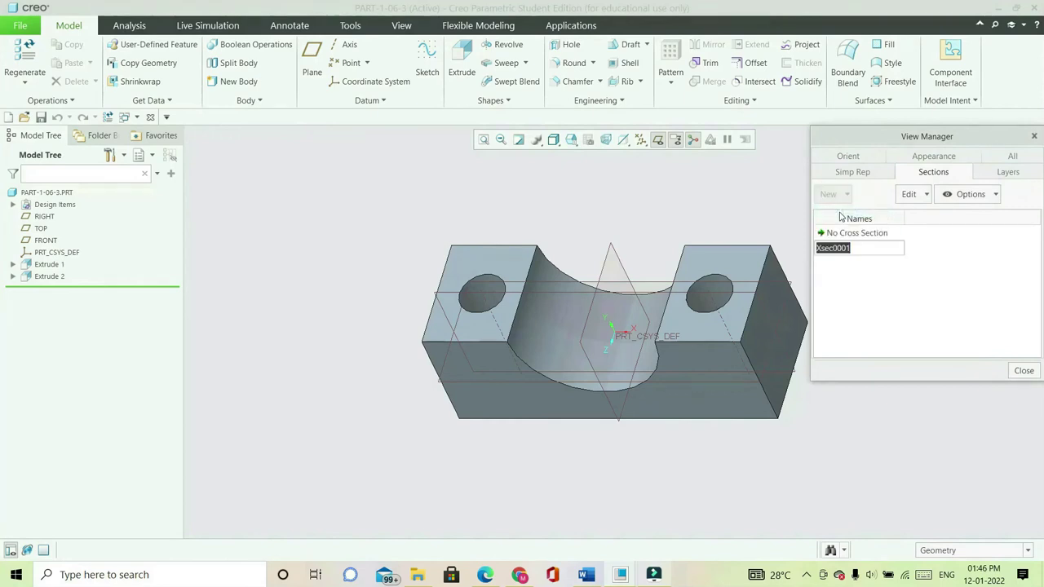
key("BackSpace")
type("A")
key("Return")
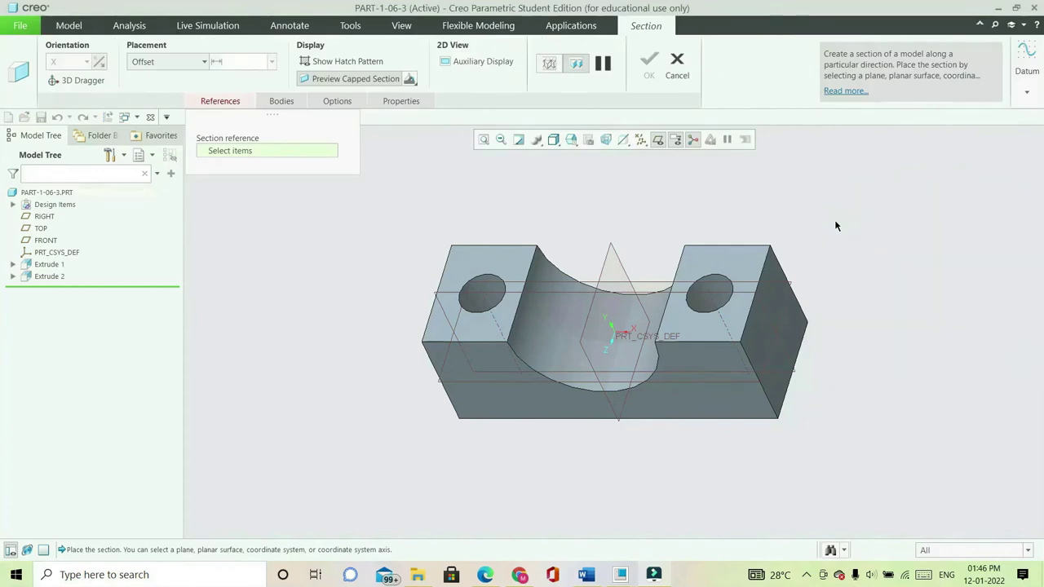
Place section A on the FRONT plane, show its hatch pattern, and complete the section
mouse_move(786, 259)
middle_mouse_down()
mouse_move(795, 256)
mouse_move(767, 269)
mouse_move(720, 268)
mouse_move(776, 270)
middle_mouse_up()
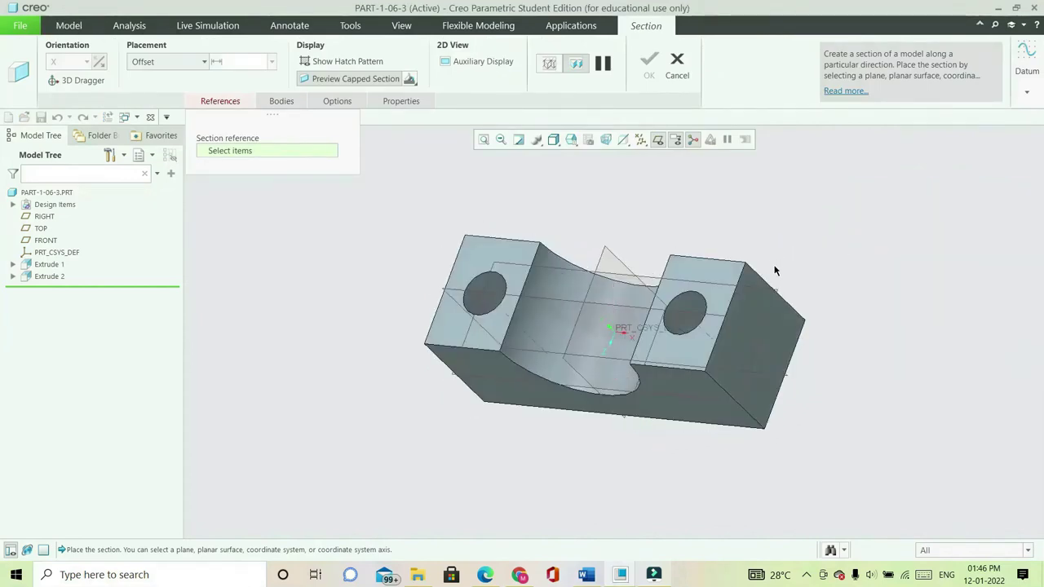
left_click(790, 377)
middle_click_drag(796, 408, 818, 374)
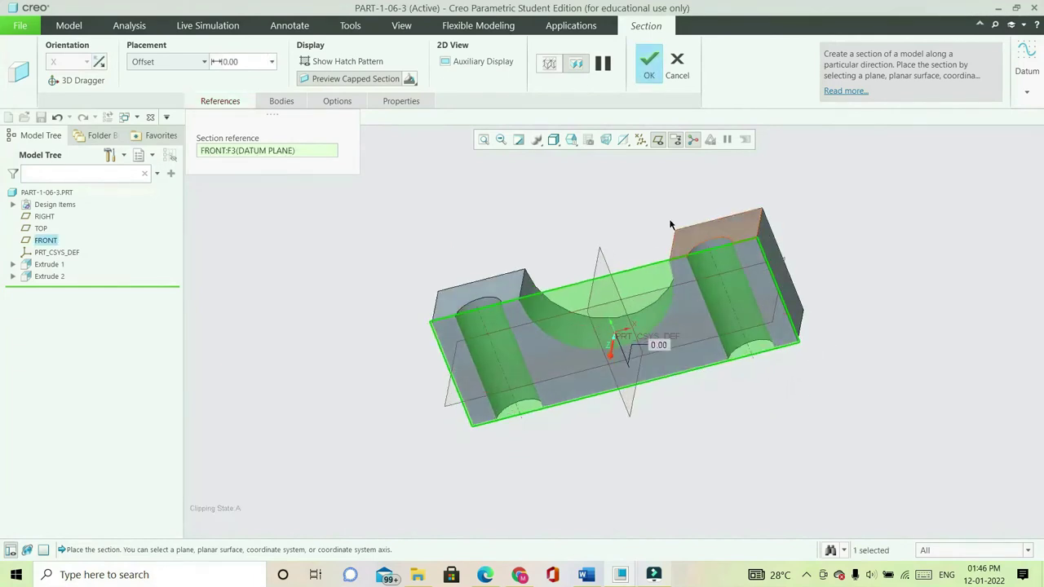
left_click(363, 61)
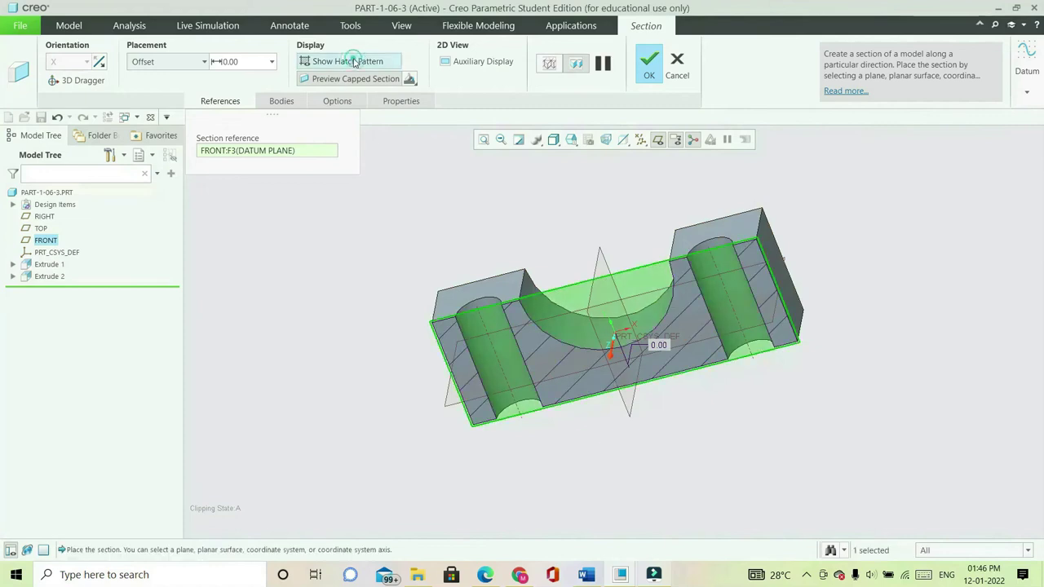
left_click(650, 65)
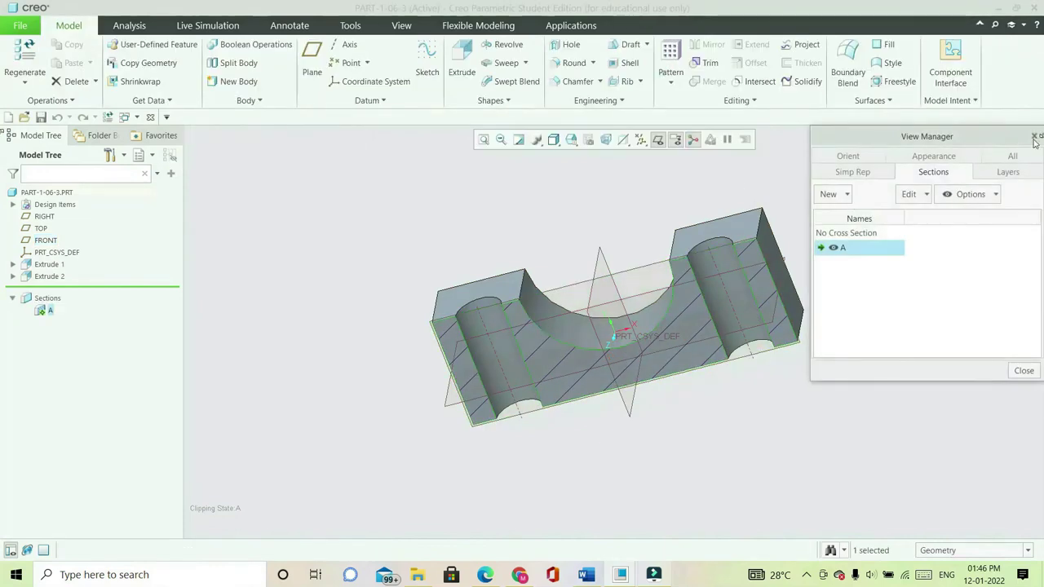
left_click(1035, 136)
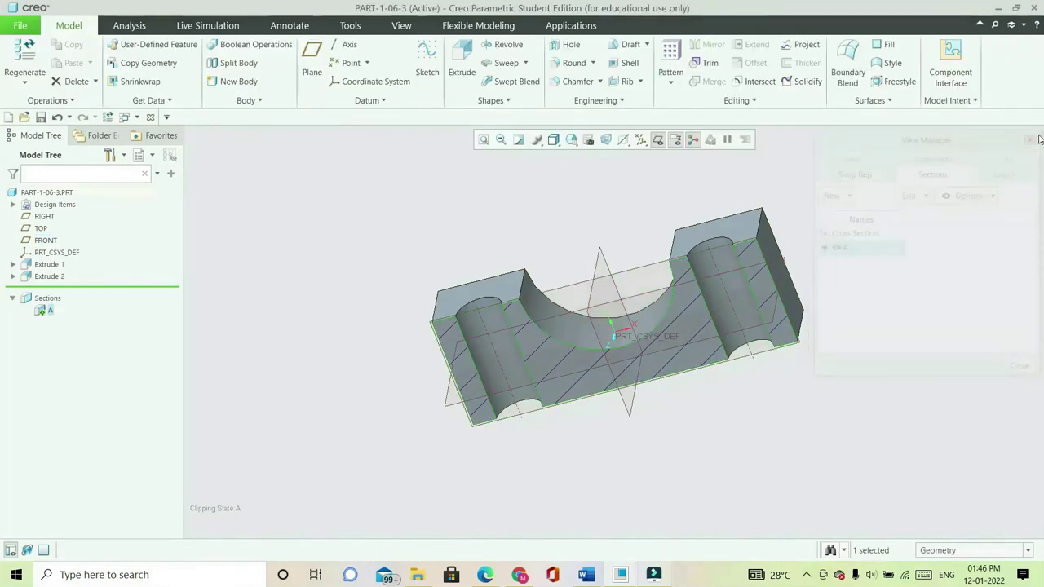
Deactivate cross section A to display the uncut block
left_click(45, 314)
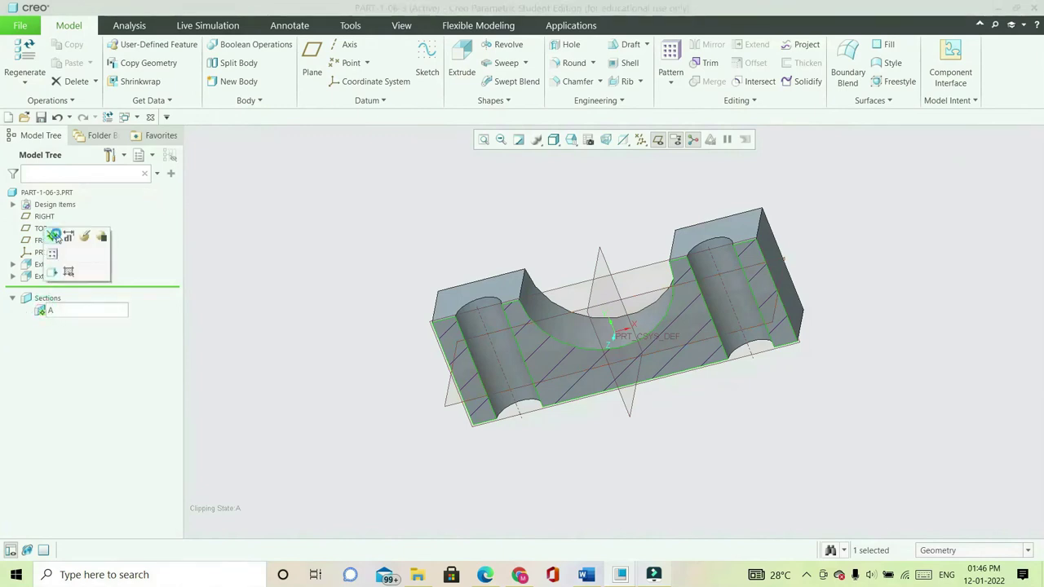
left_click(51, 234)
left_click(51, 311)
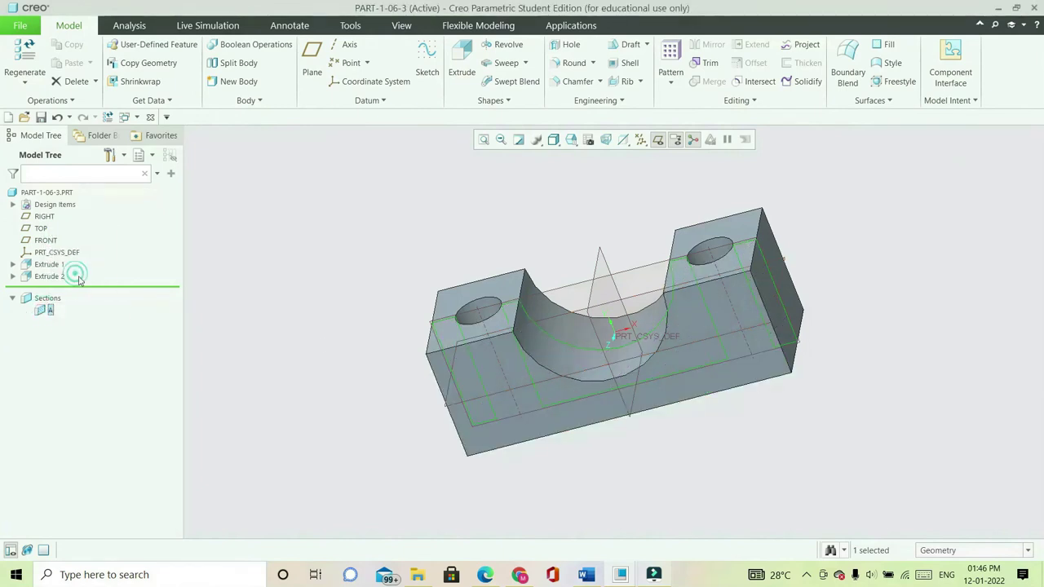
Return the finished block to its default orientation
left_click(355, 333)
left_click(571, 139)
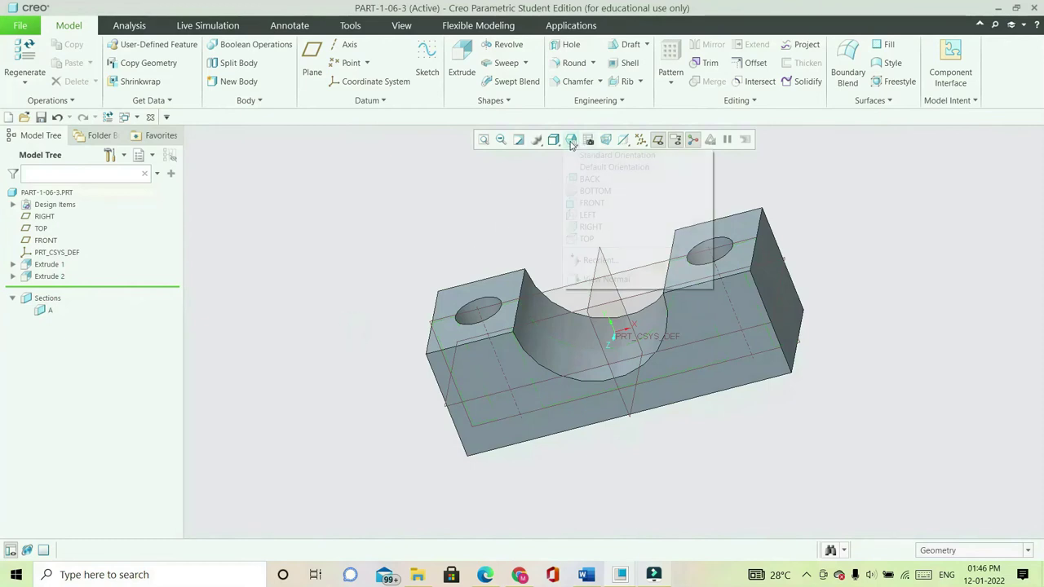
left_click(584, 168)
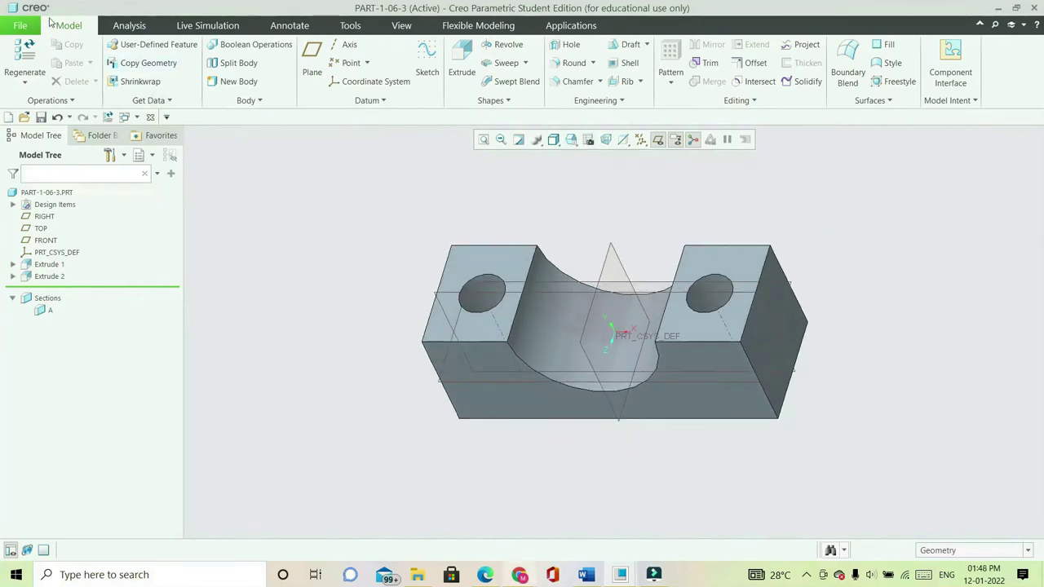
Create a new solid part named Part-1-06-4 from the mmns_part_solid_abs template and maximize its window
left_click(19, 25)
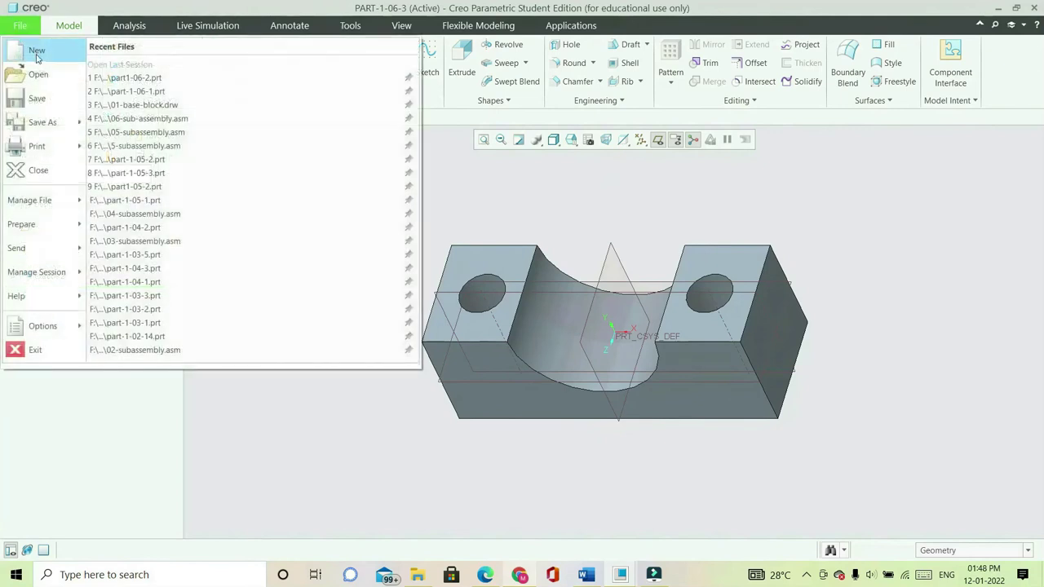
left_click(36, 50)
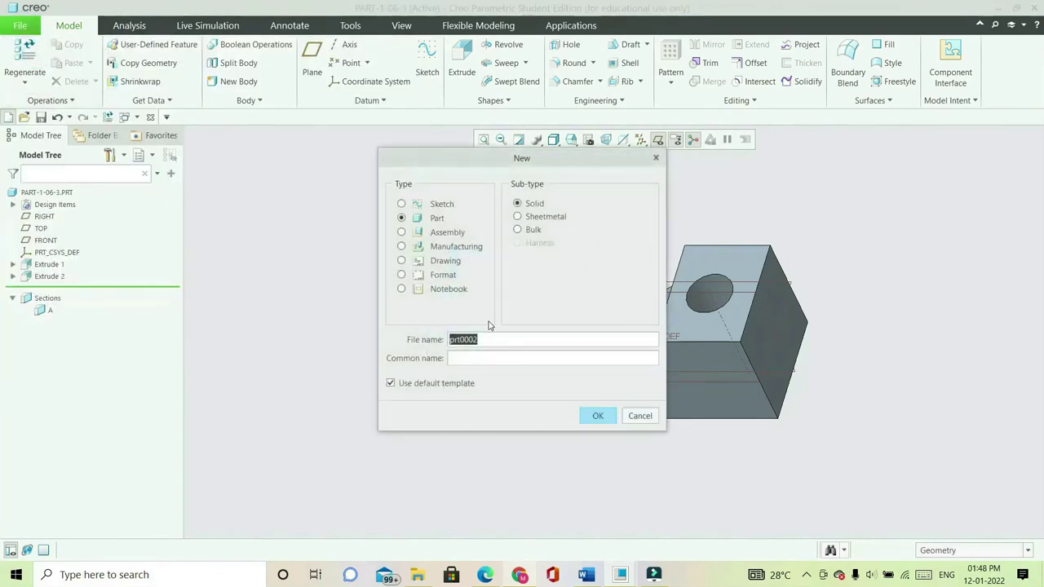
key("BackSpace")
type("Part-1-0")
left_click(605, 416)
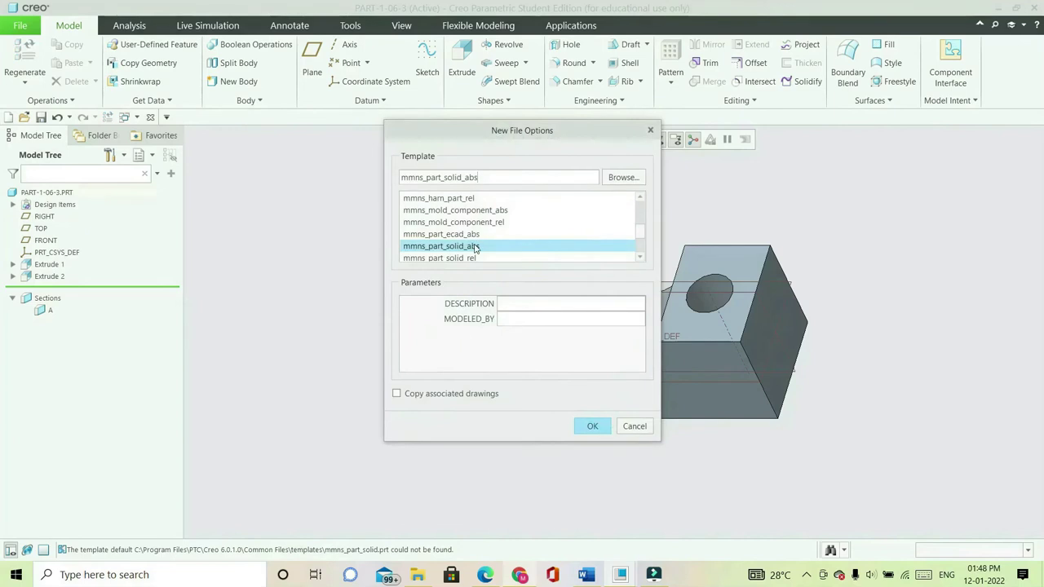
left_click(589, 427)
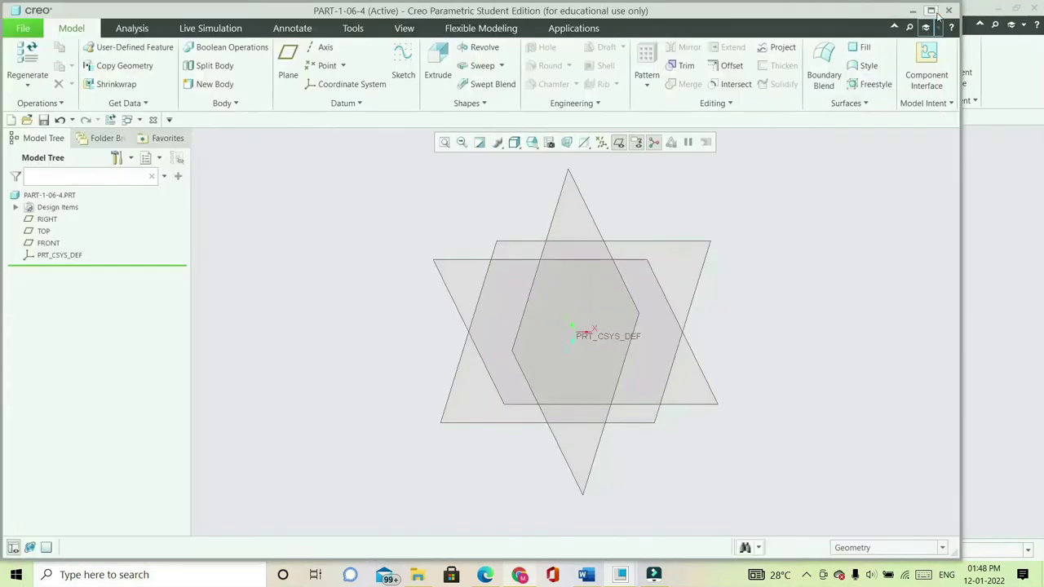
left_click(932, 11)
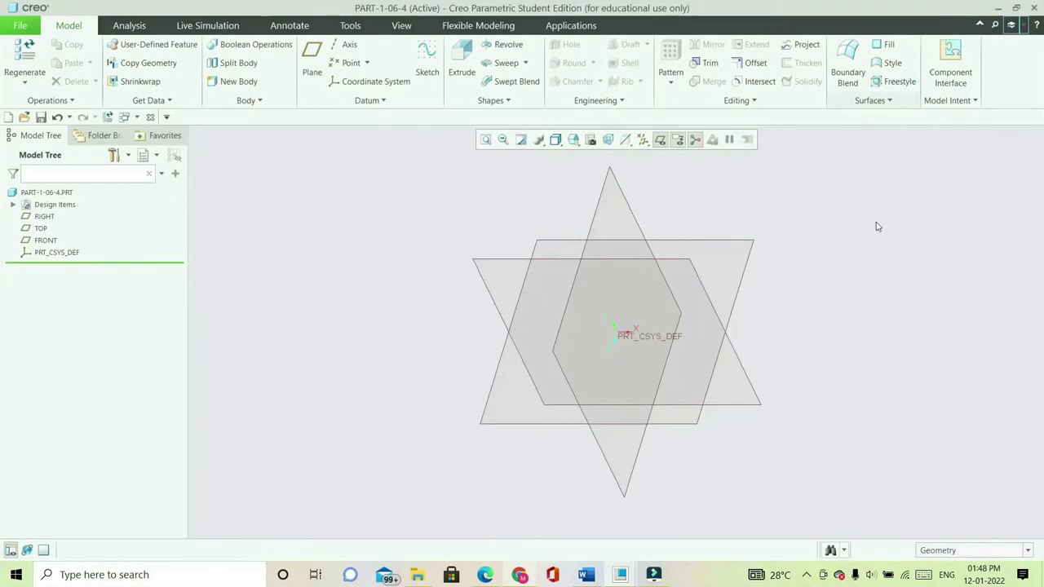
Start an extrusion on the FRONT plane and sketch a circle about 102 mm in diameter centred on the origin
left_click(700, 281)
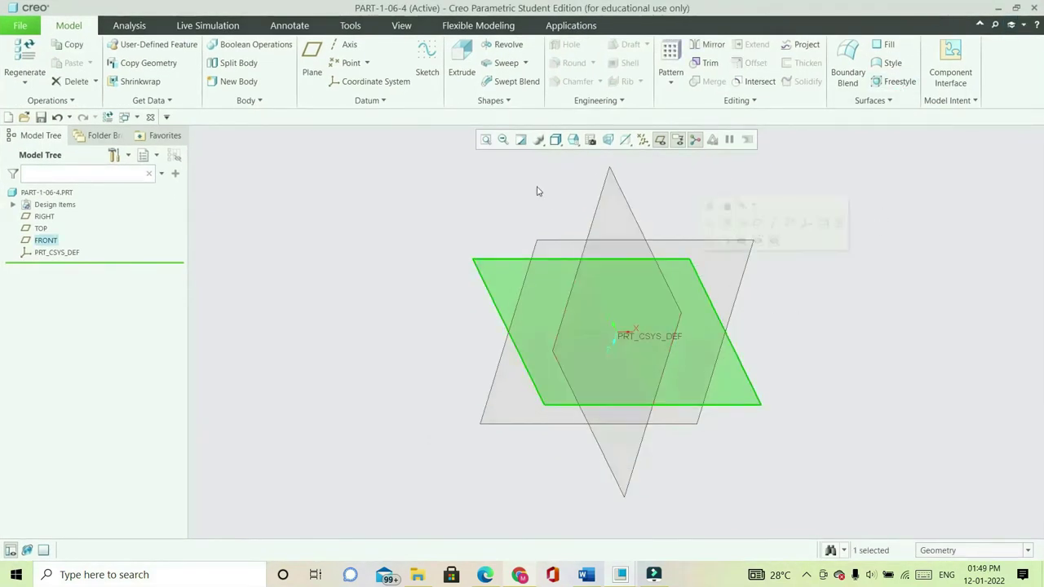
left_click(462, 66)
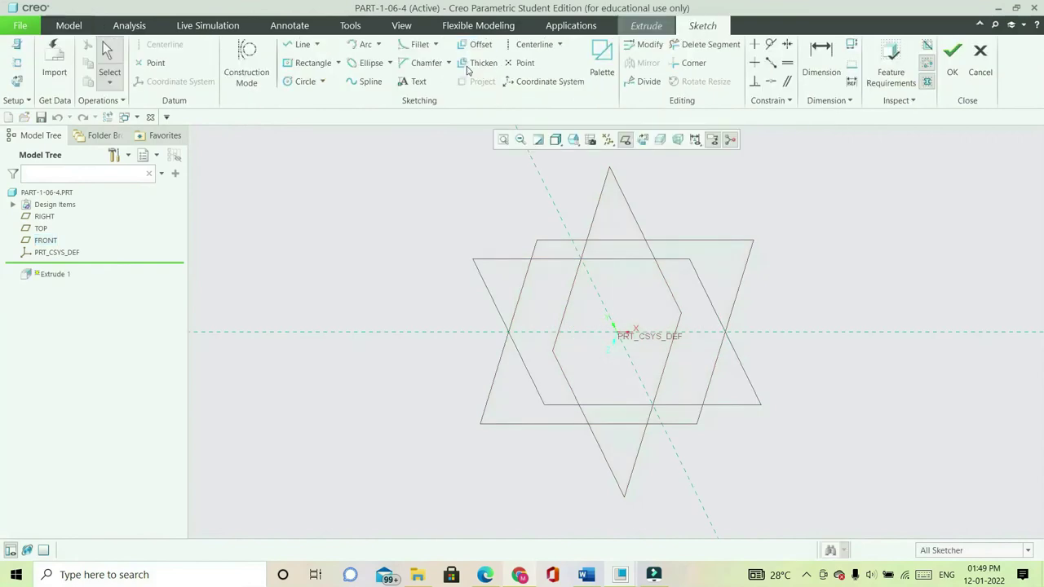
left_click(643, 140)
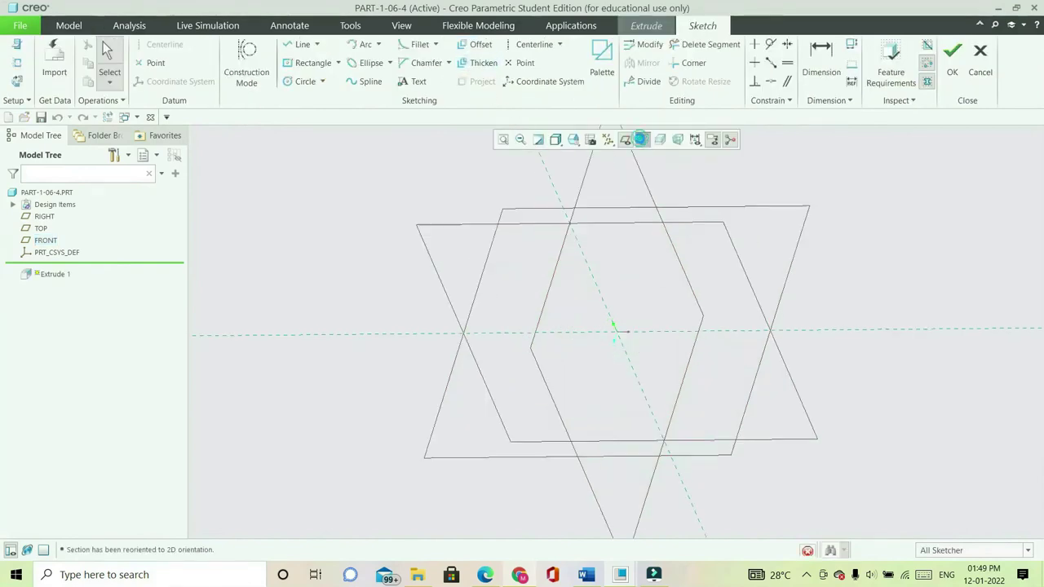
left_click(305, 81)
left_click(617, 332)
left_click(629, 364)
middle_click(641, 346)
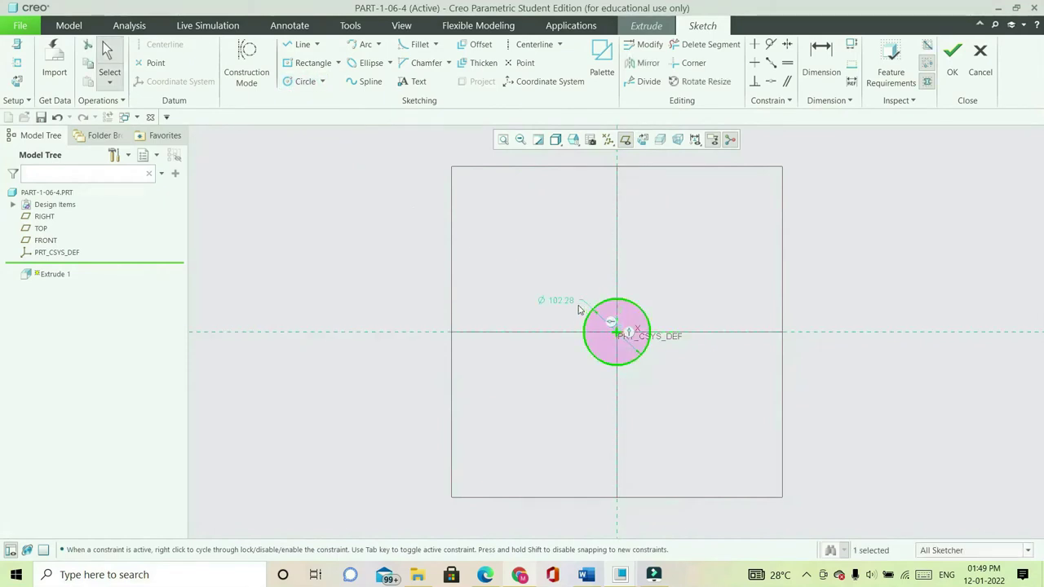
Set the circle's diameter to 6 mm and finish the sketch
left_click_drag(573, 306, 554, 307)
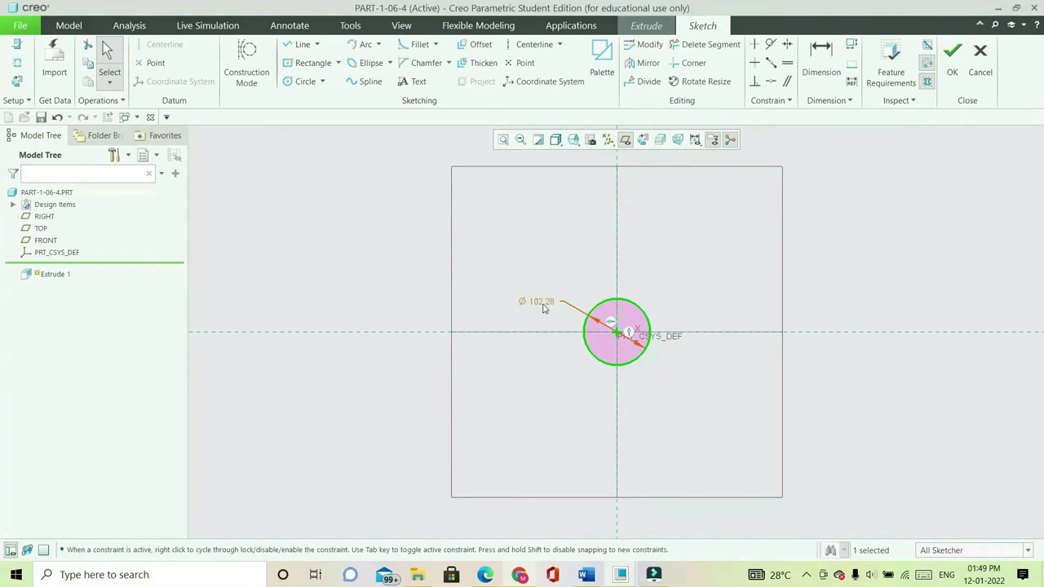
double_click(544, 307)
type("6")
key("Return")
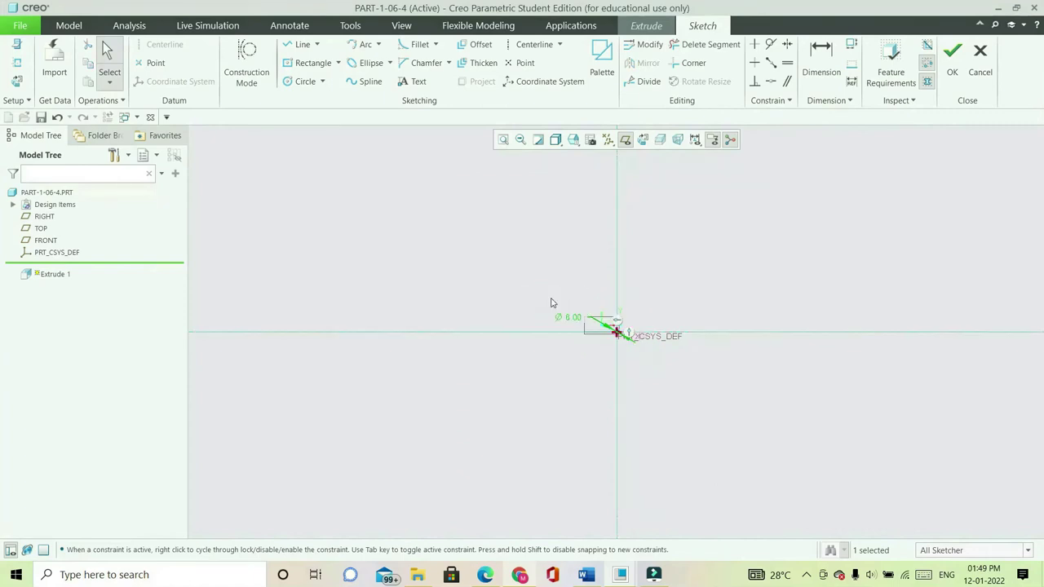
left_click(952, 55)
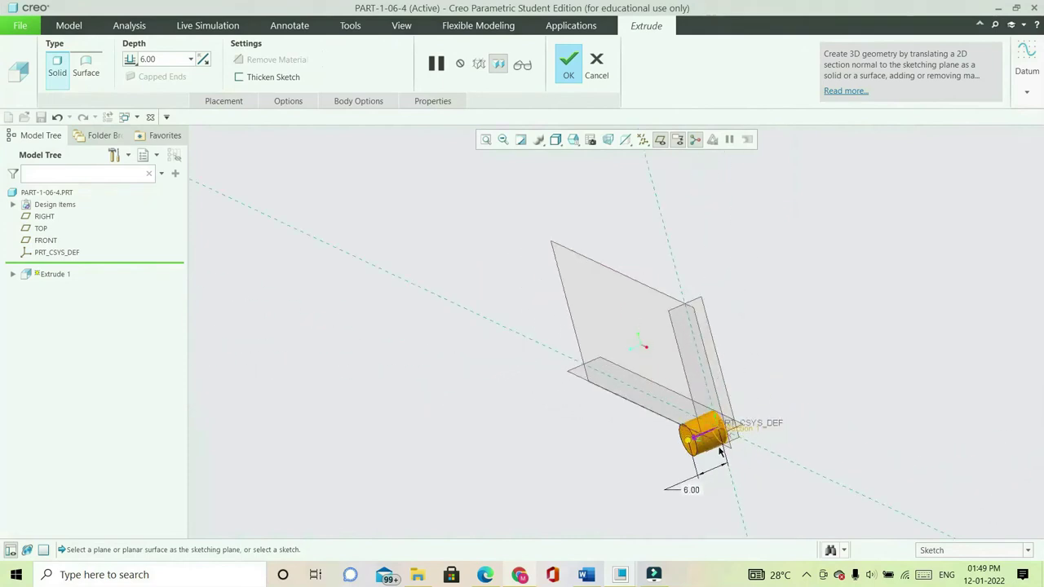
Extrude the circle 13.5 mm symmetrically about the sketch plane and complete the feature
left_click(166, 57)
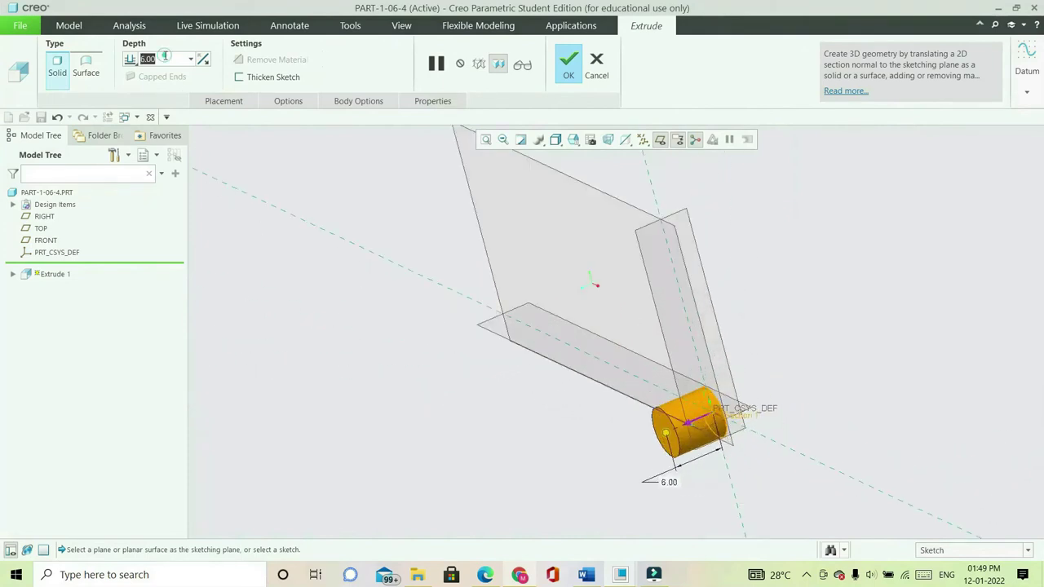
double_click(165, 57)
key("BackSpace")
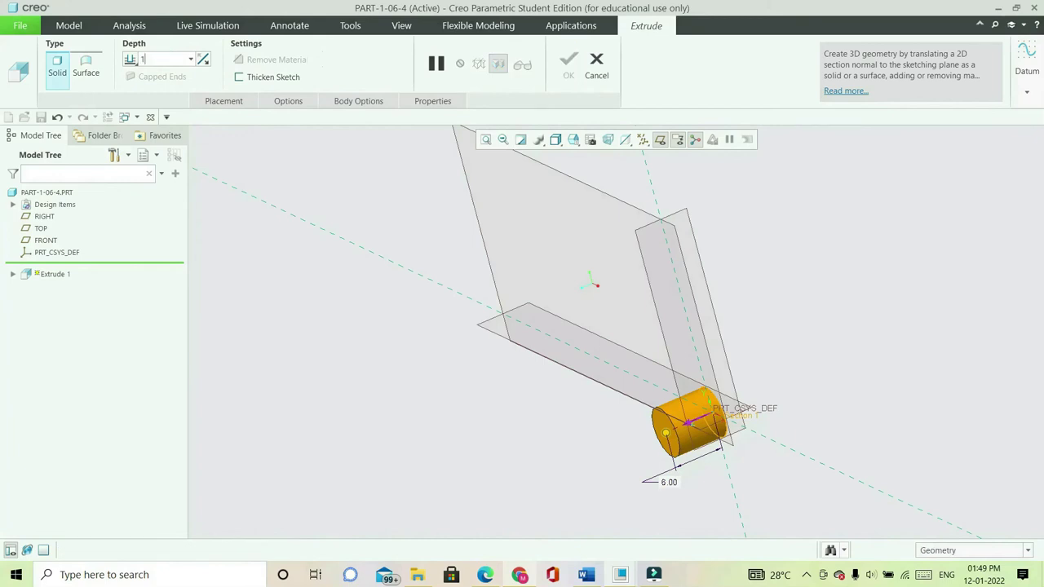
type("13.5")
key("Return")
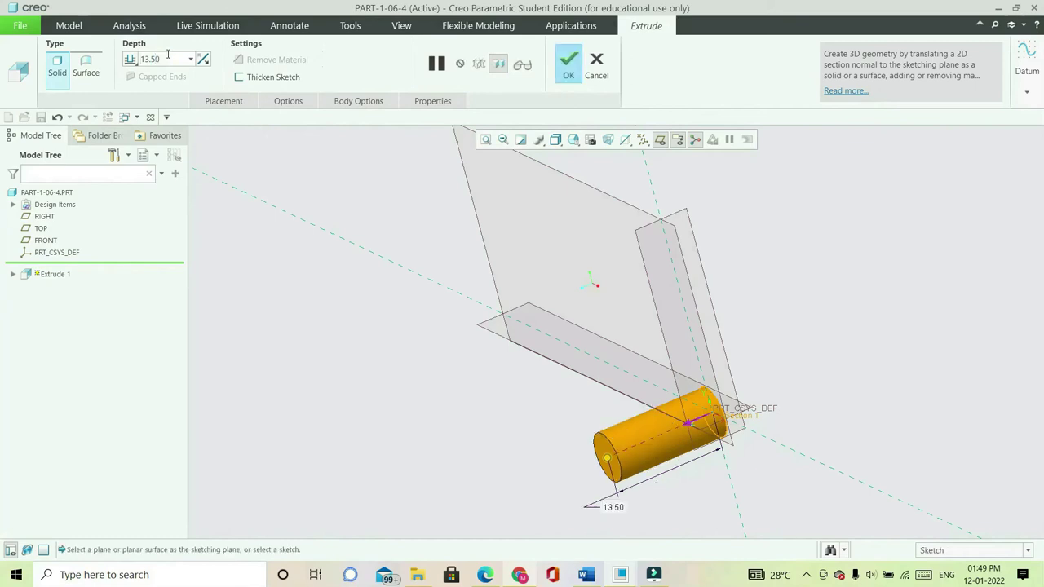
left_click(128, 59)
left_click(150, 88)
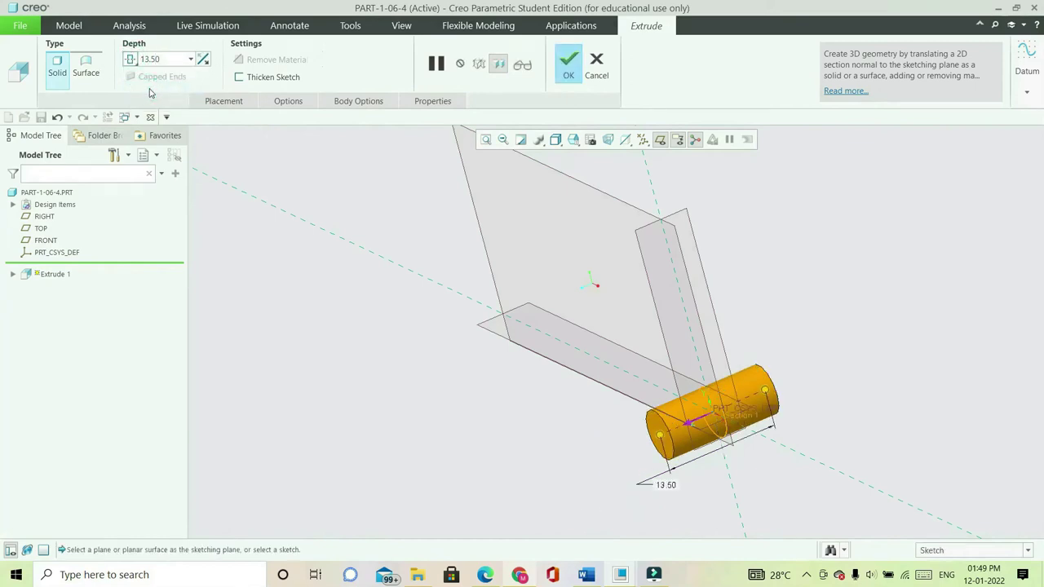
left_click(569, 65)
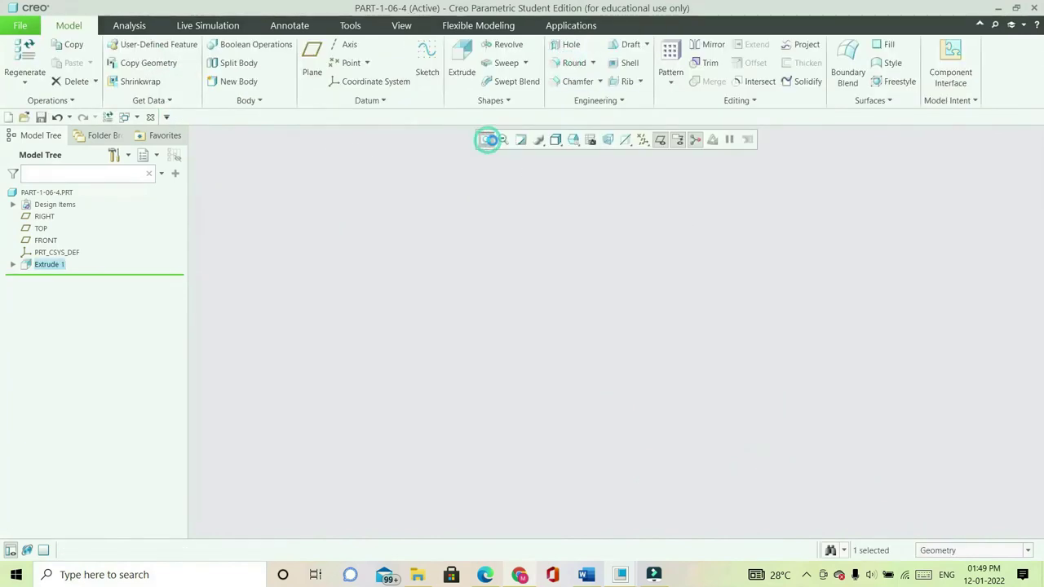
Start an extrusion on the cylinder's end face and sketch a concentric circle about 2.7 mm in diameter
left_click(486, 140)
left_click(575, 141)
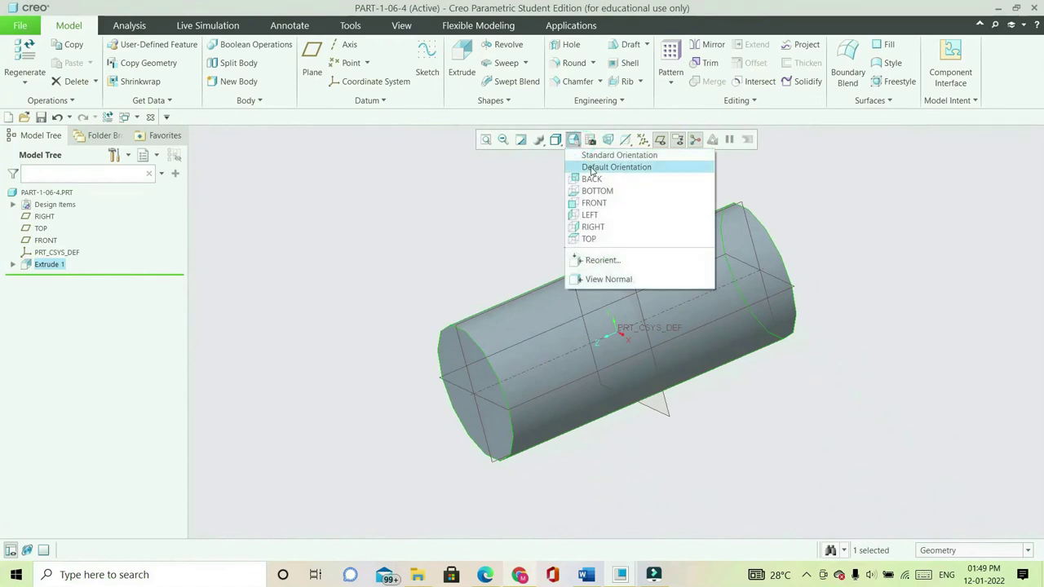
left_click(592, 166)
left_click(833, 168)
middle_click_drag(805, 209, 734, 233)
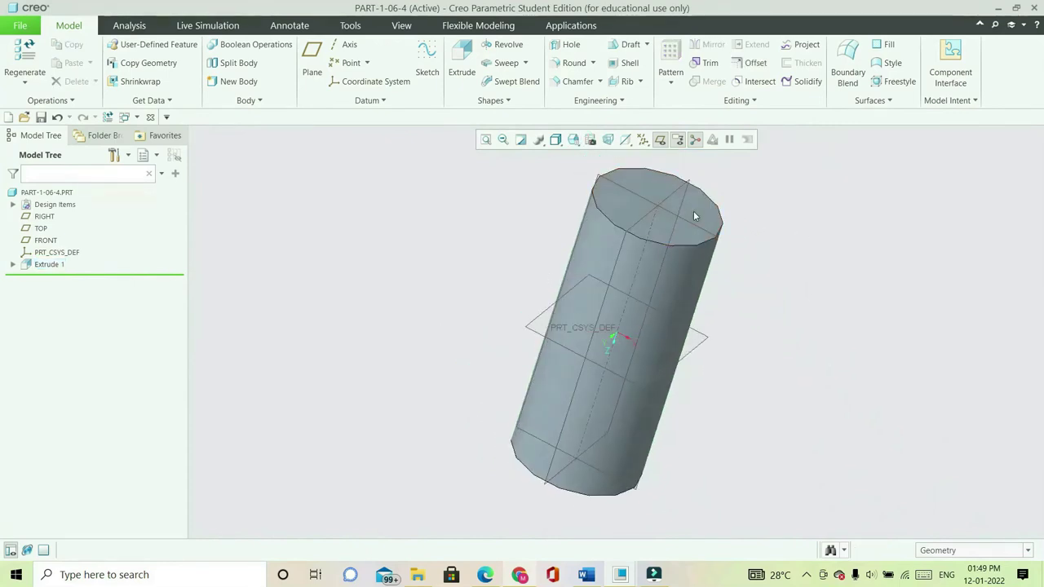
left_click(695, 216)
left_click(461, 59)
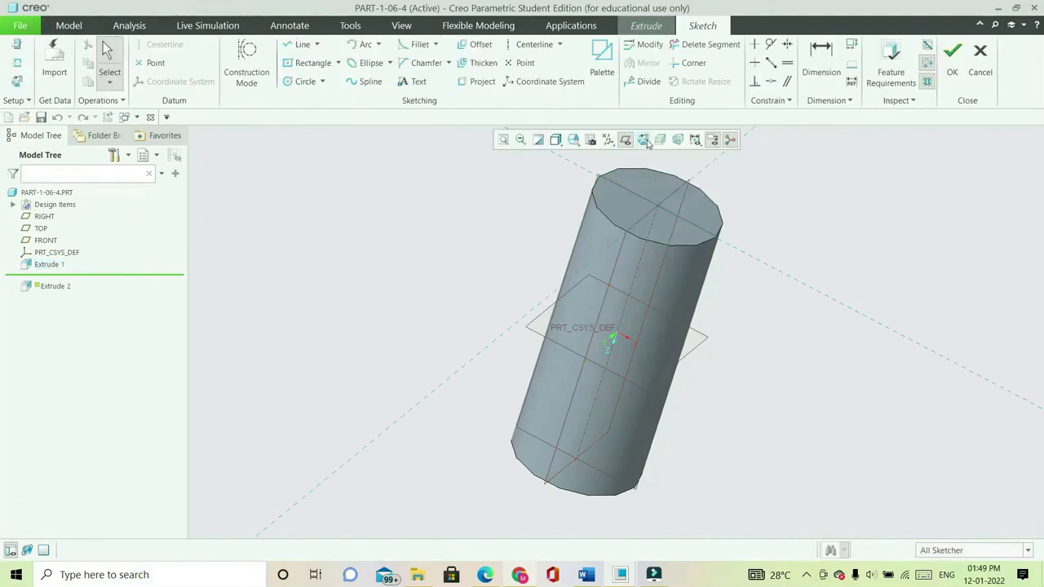
left_click(643, 140)
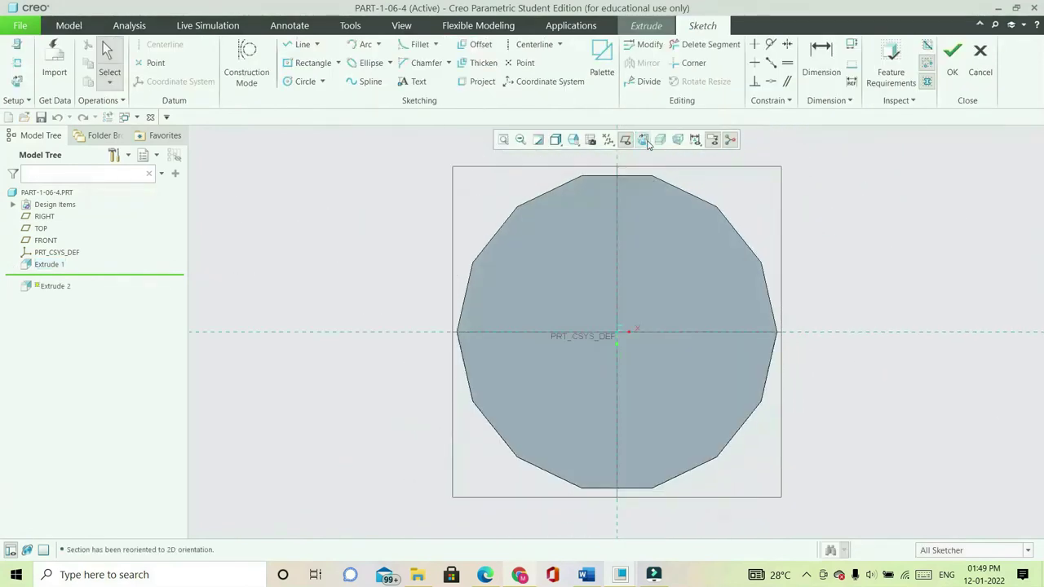
left_click(307, 82)
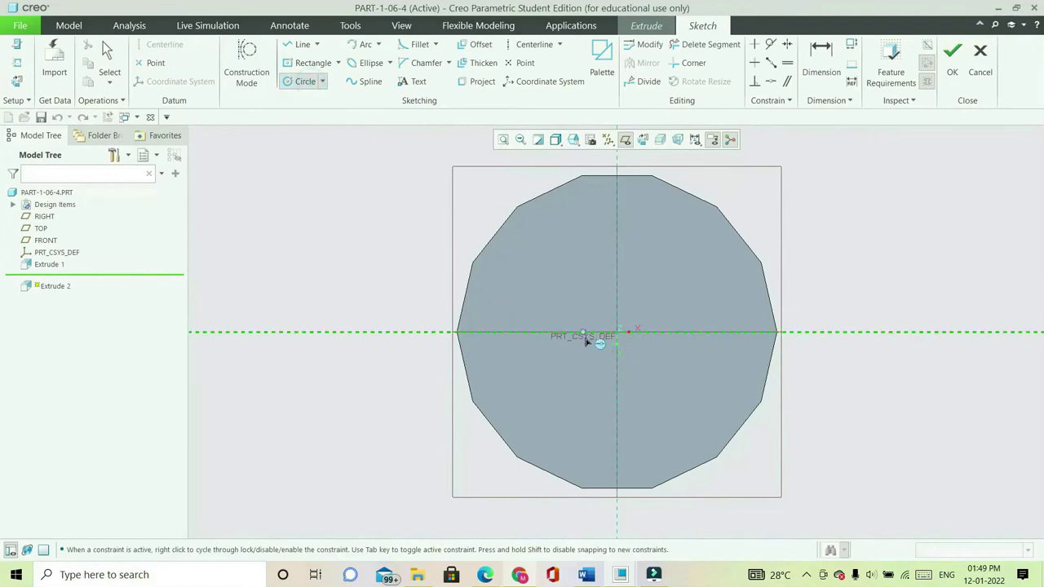
left_click(649, 400)
middle_click(884, 398)
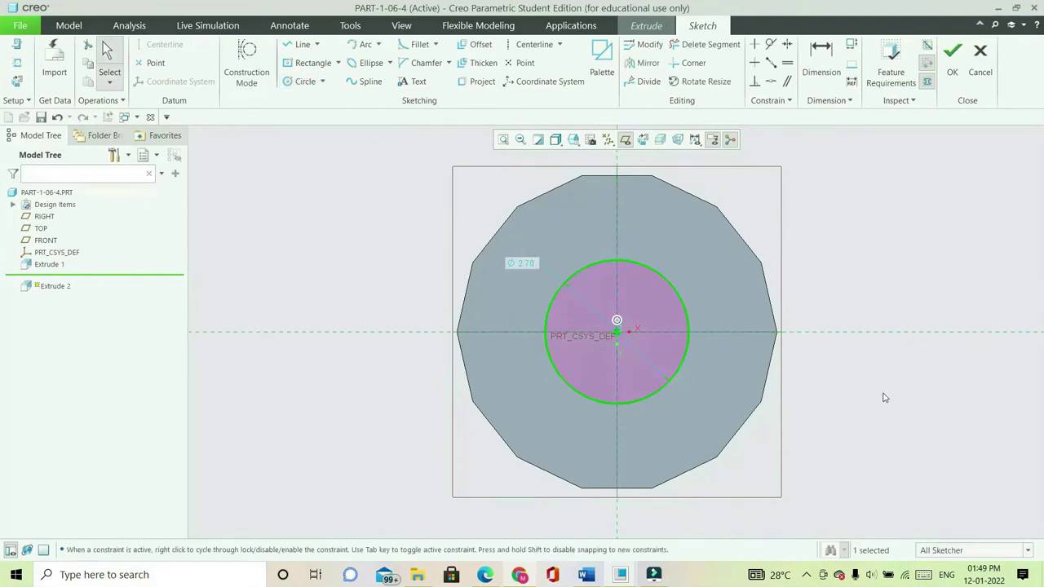
Set the concentric circle's diameter to 4 mm and finish the sketch
double_click(531, 265)
type("4")
key("Return")
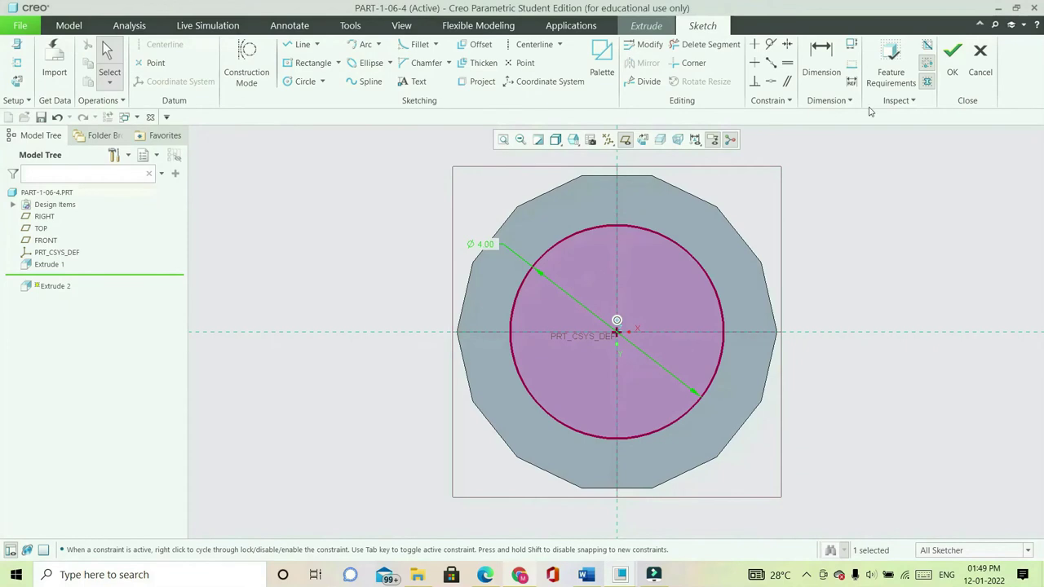
left_click(951, 61)
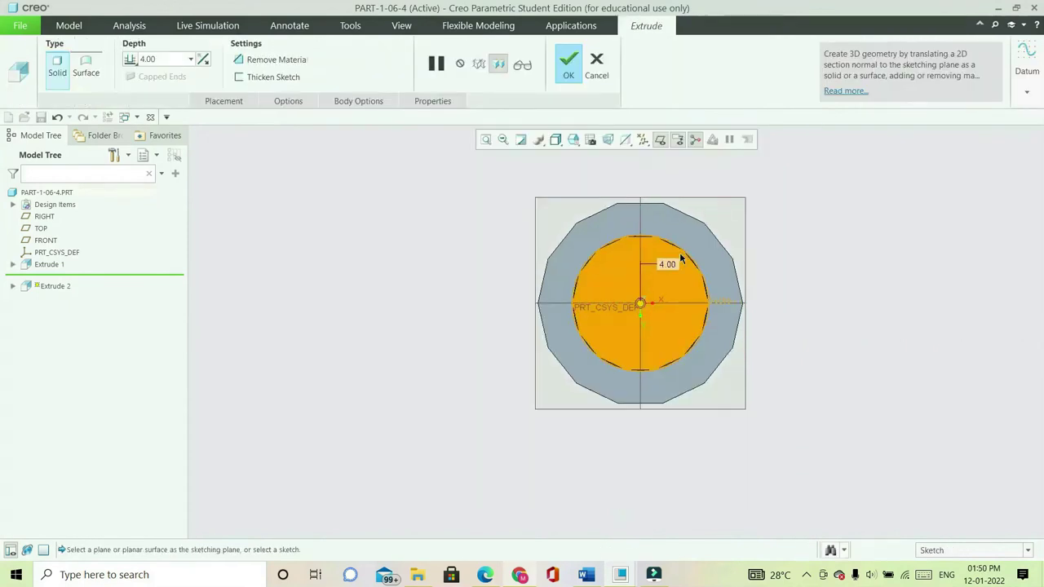
Extrude the 4 mm circle 4.5 mm outward from the end face and complete the feature
double_click(171, 60)
type("4")
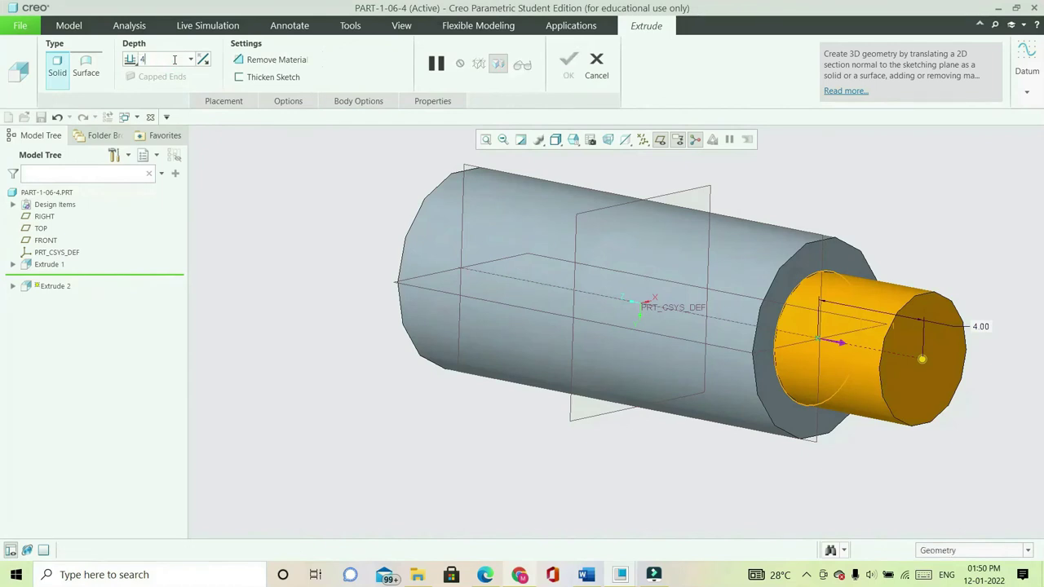
type(".5")
key("Return")
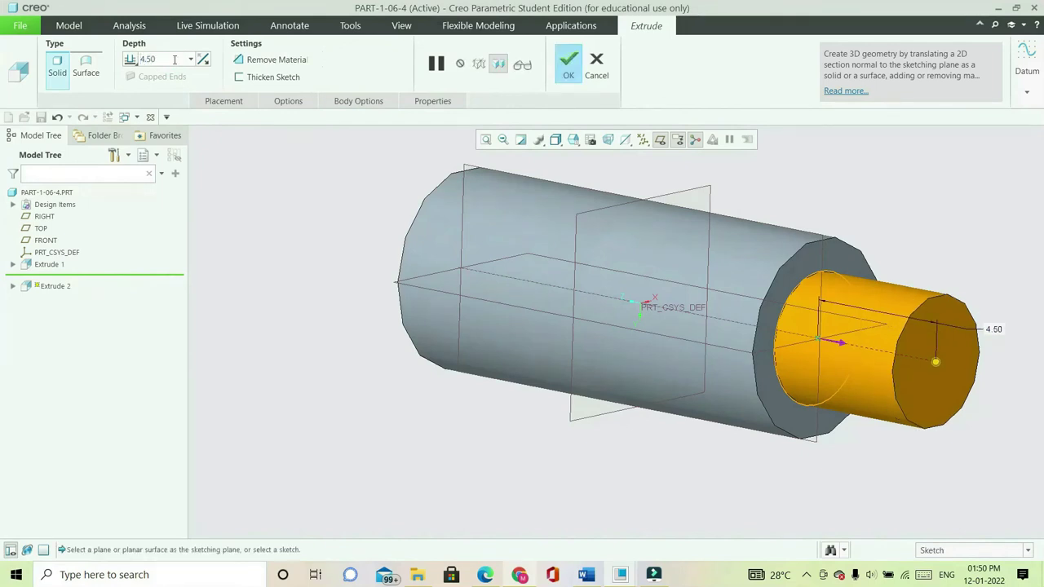
left_click(574, 67)
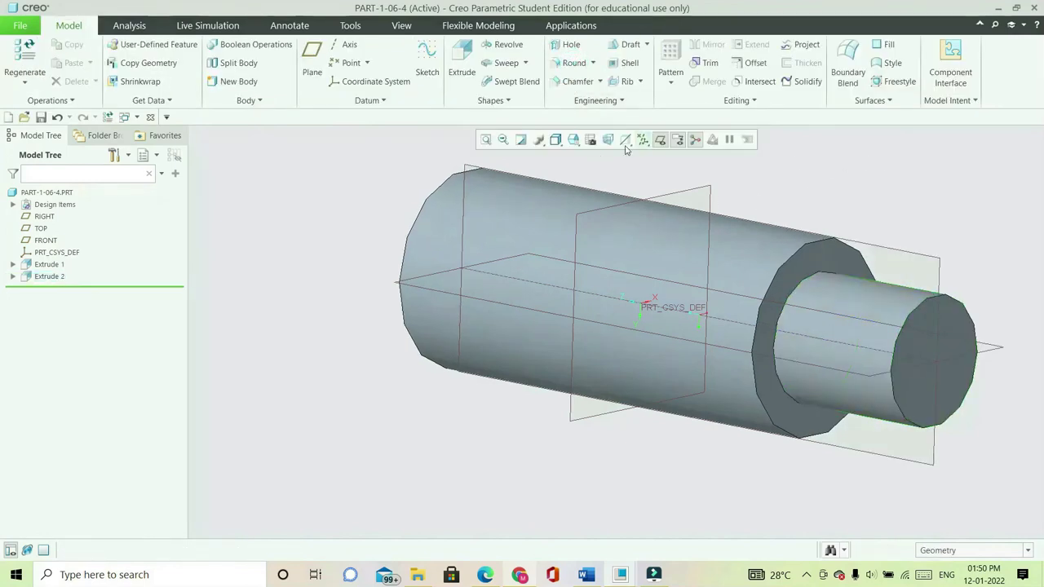
Start a simple cosmetic thread and choose the smaller cylinder's outer surface as the threaded surface
left_click(574, 139)
left_click(588, 164)
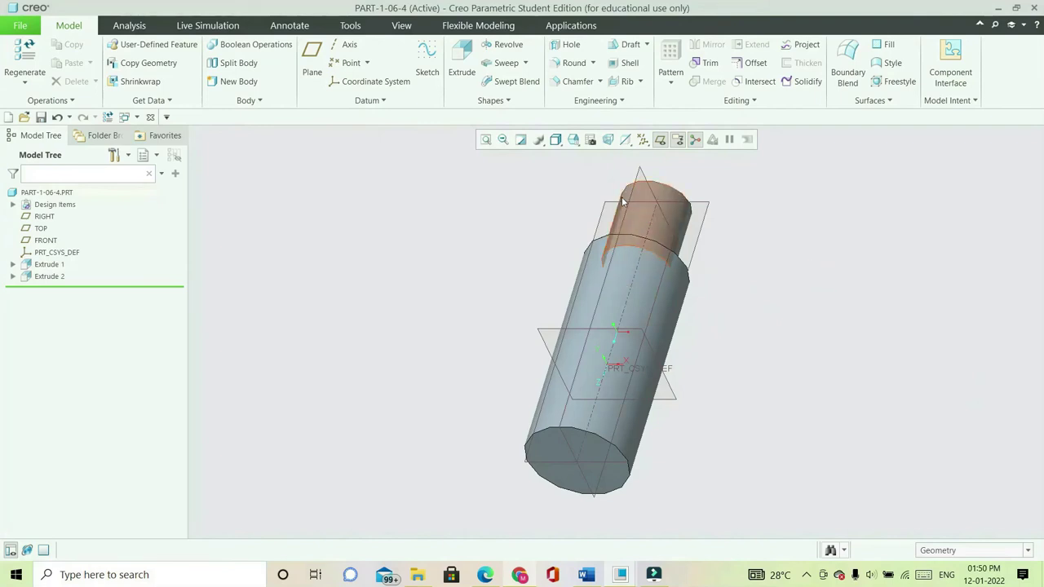
left_click(602, 101)
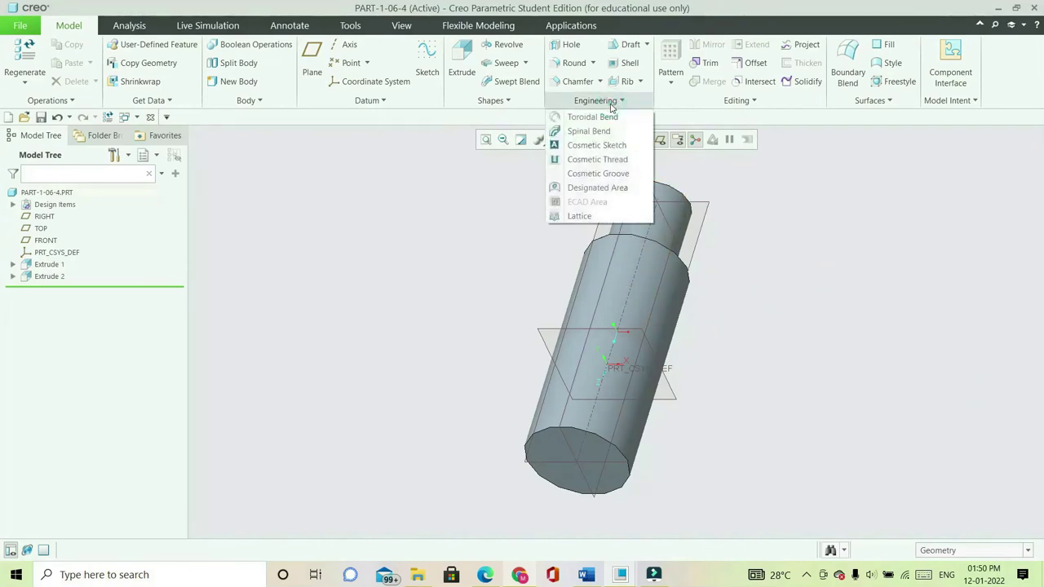
left_click(585, 160)
middle_click_drag(811, 229, 826, 353)
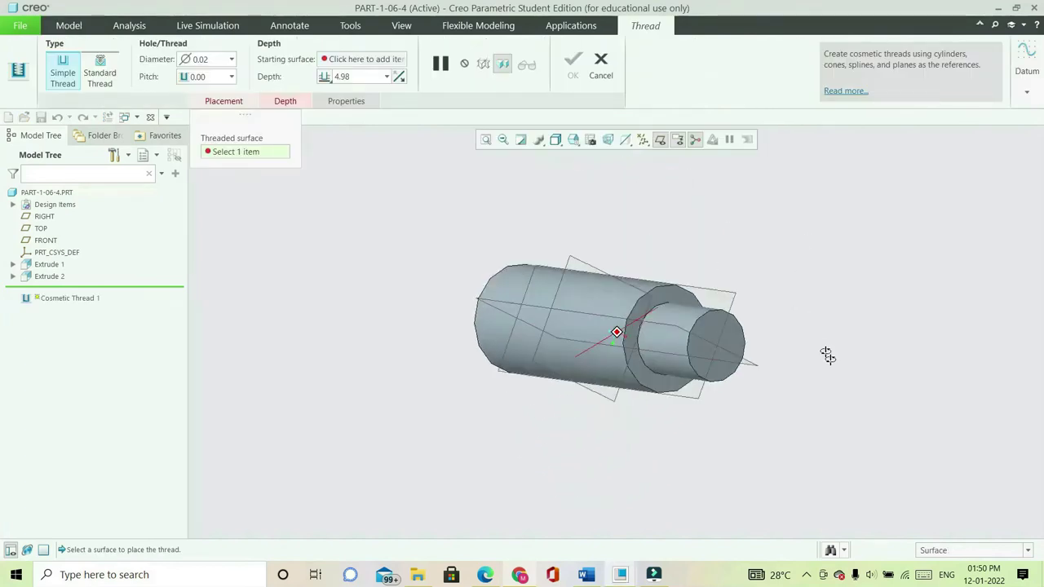
scroll(827, 357, "up", 5)
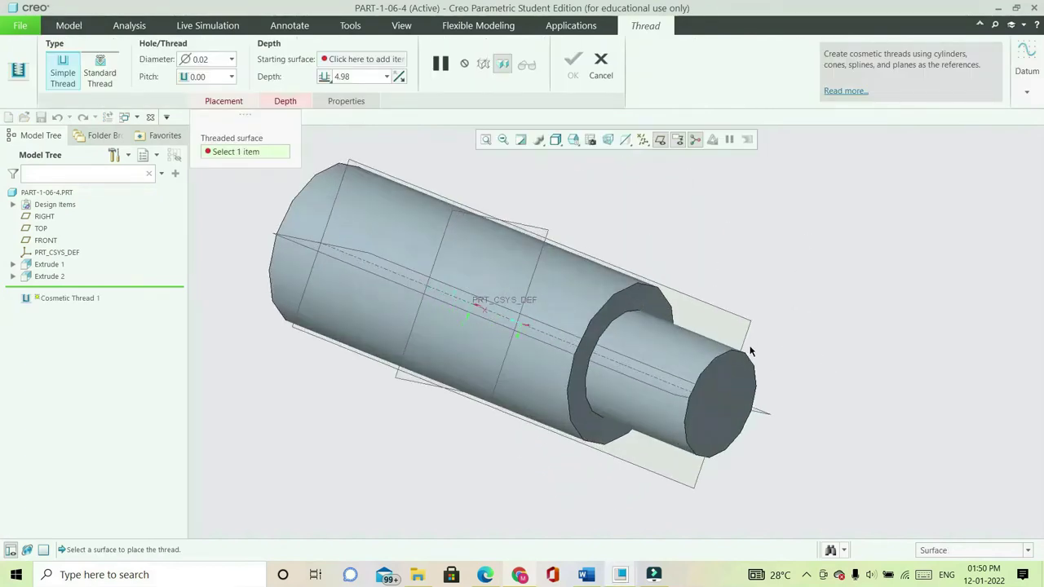
left_click(699, 350)
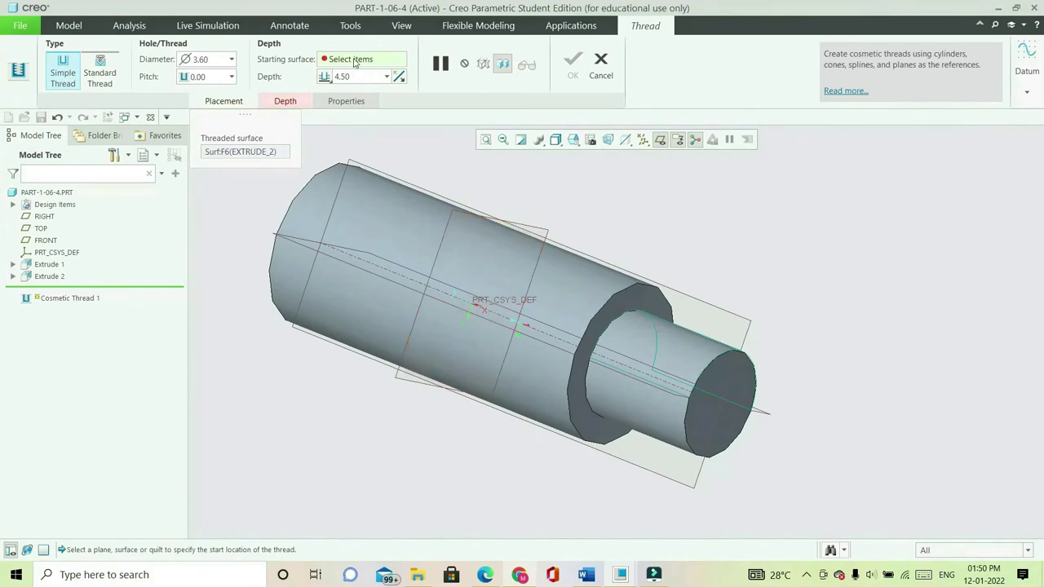
Start the cosmetic thread at the small cylinder's end face and set its depth to 4.5 mm
left_click(708, 427)
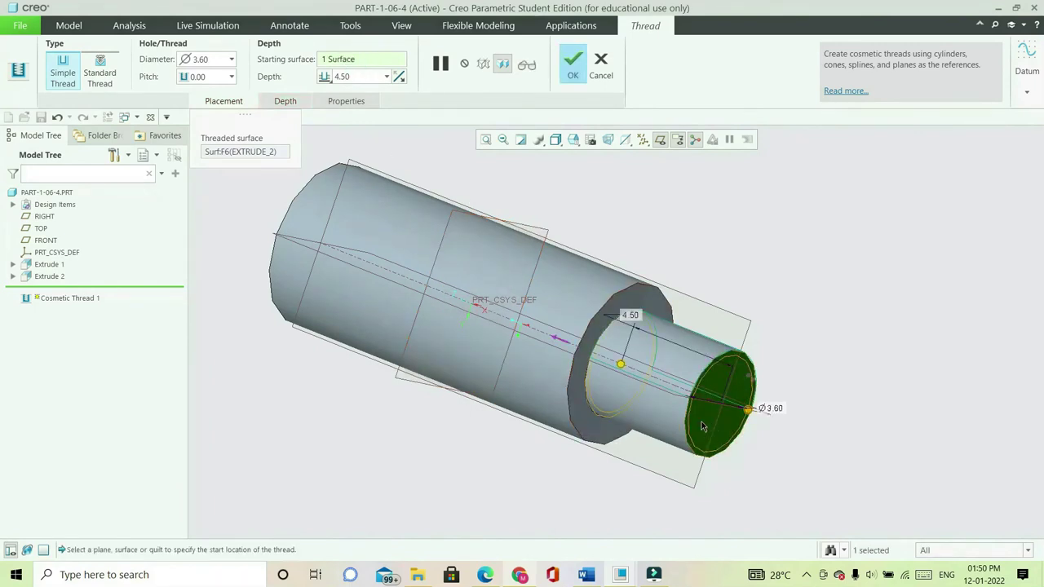
double_click(341, 76)
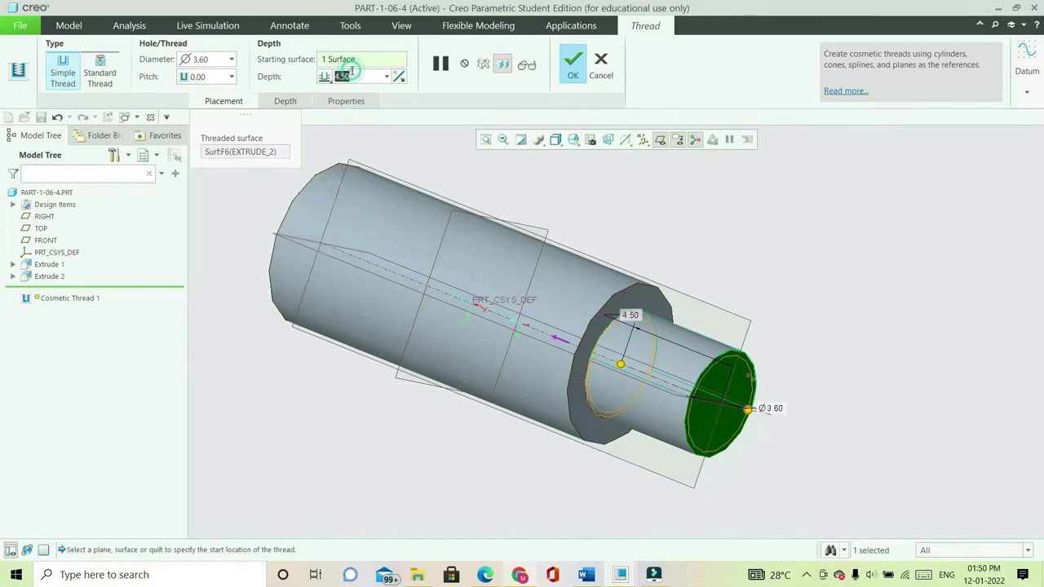
type("4")
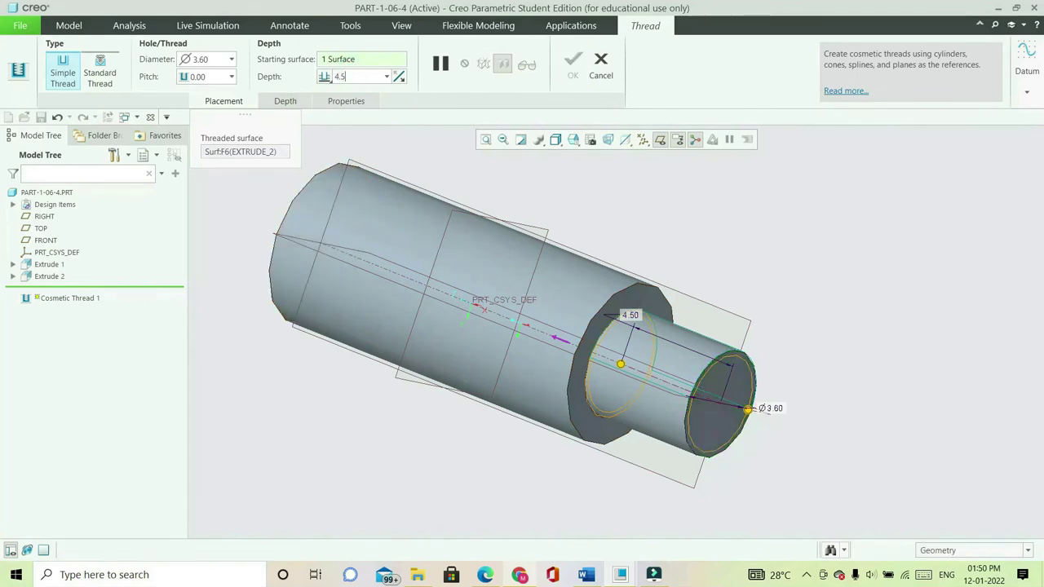
type(".5")
key("Return")
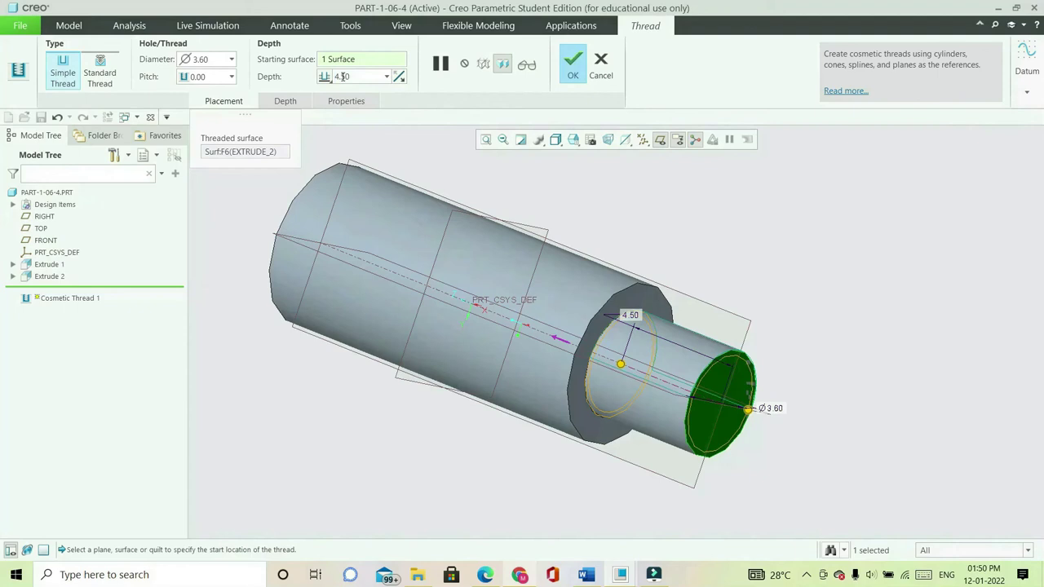
Change the cosmetic thread to a standard ISO thread of size M4x.35 and complete the feature
left_click(107, 75)
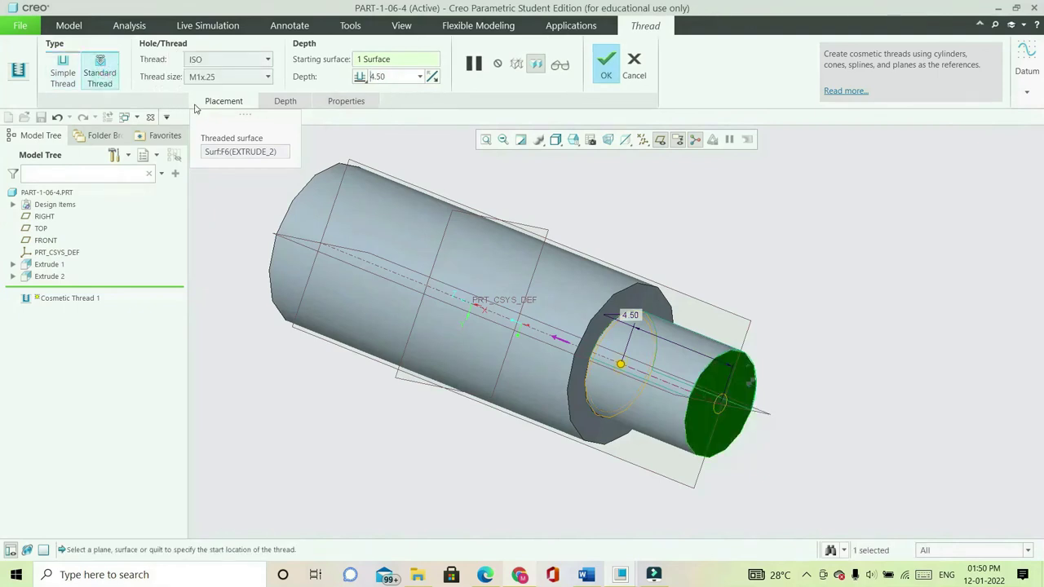
left_click(270, 77)
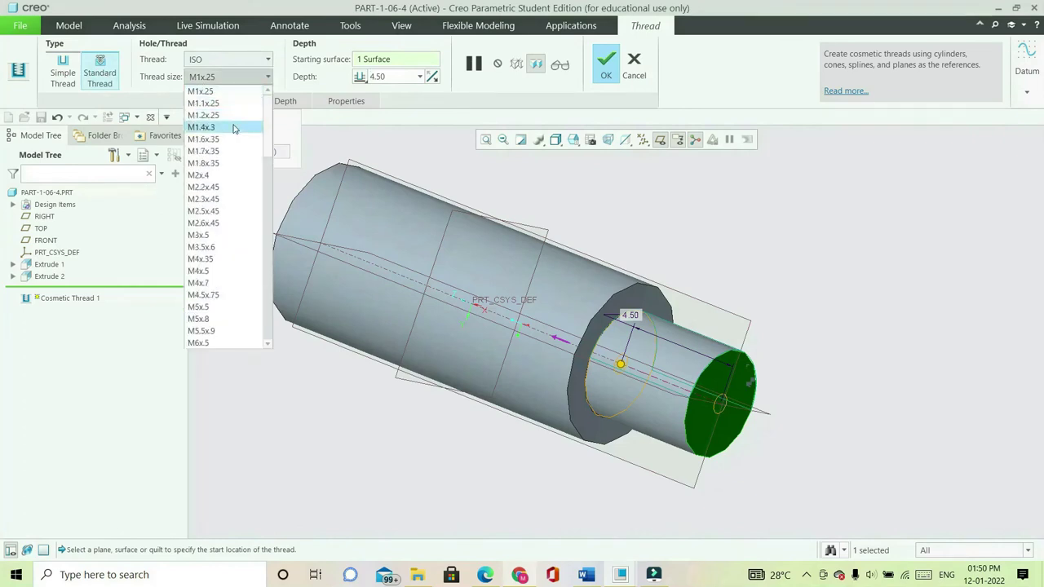
left_click(201, 258)
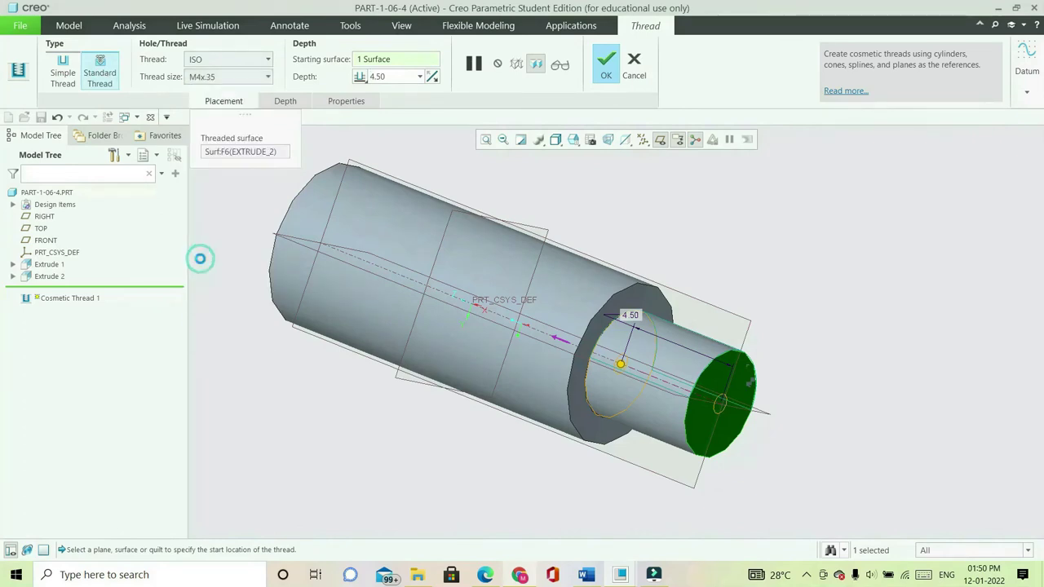
middle_click_drag(777, 390, 741, 373)
left_click(605, 64)
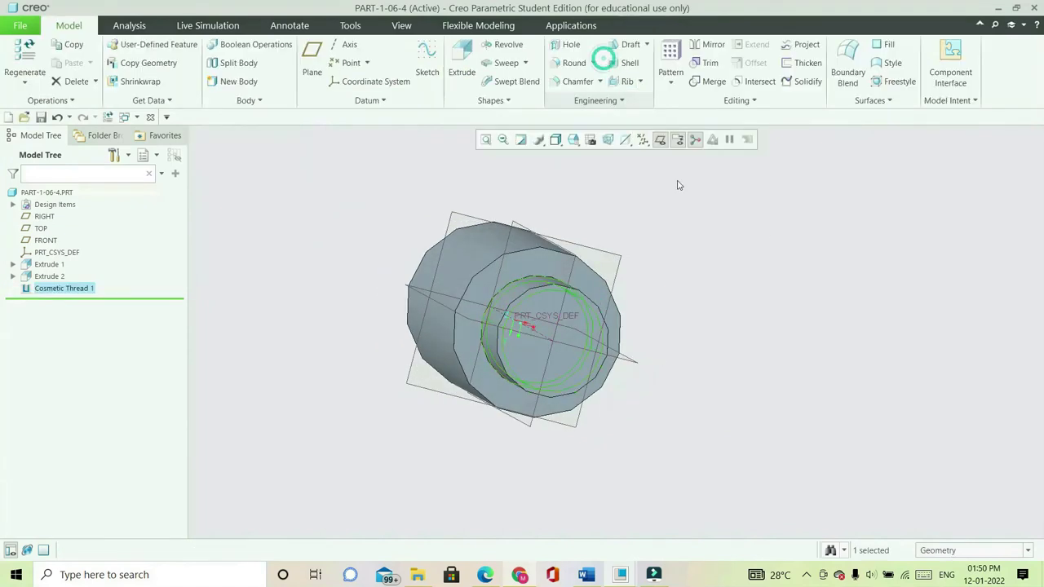
scroll(493, 285, "up", 2)
left_click(62, 289)
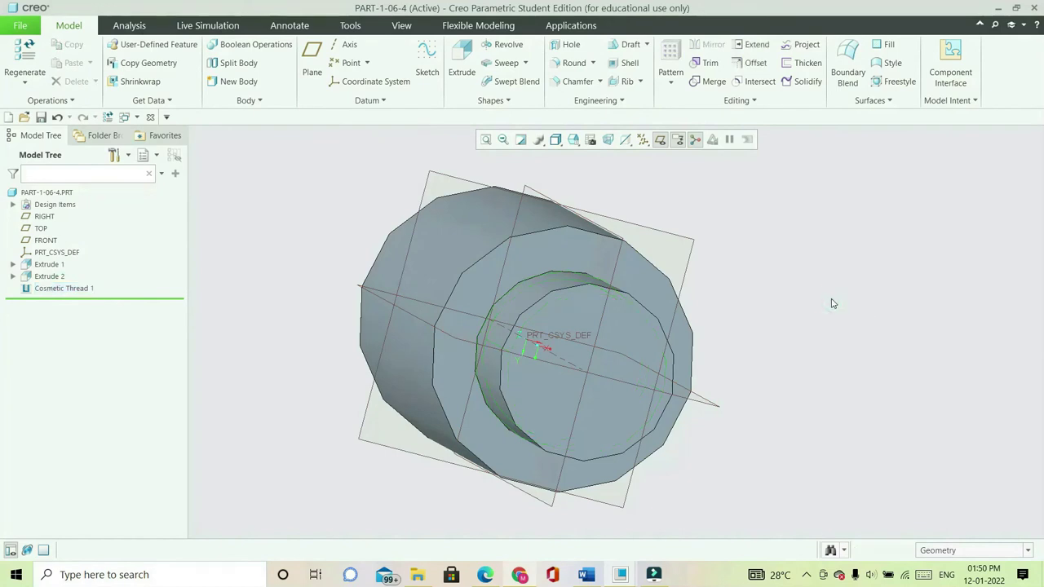
key("ctrl+d")
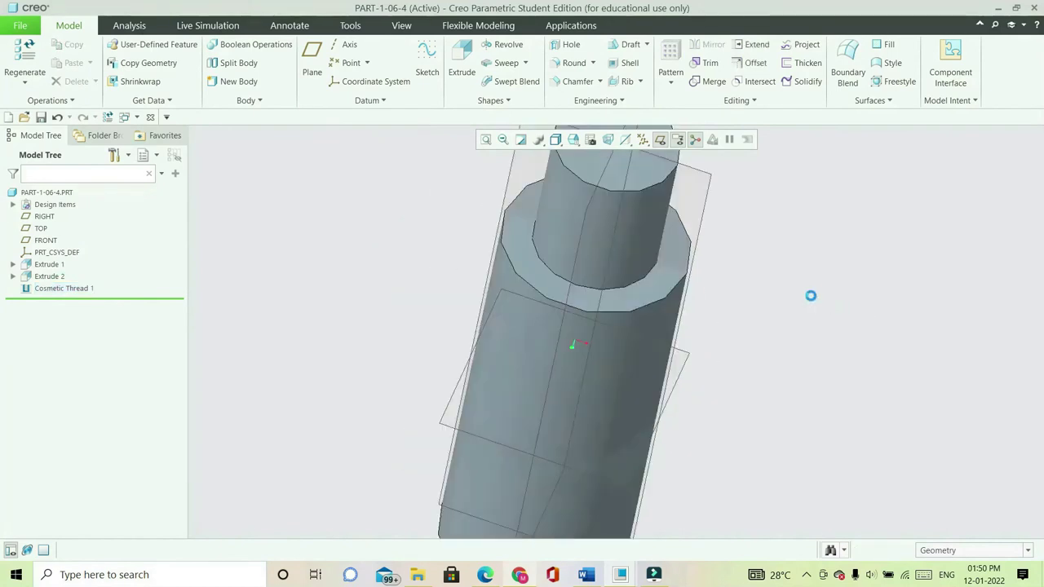
left_click(816, 295)
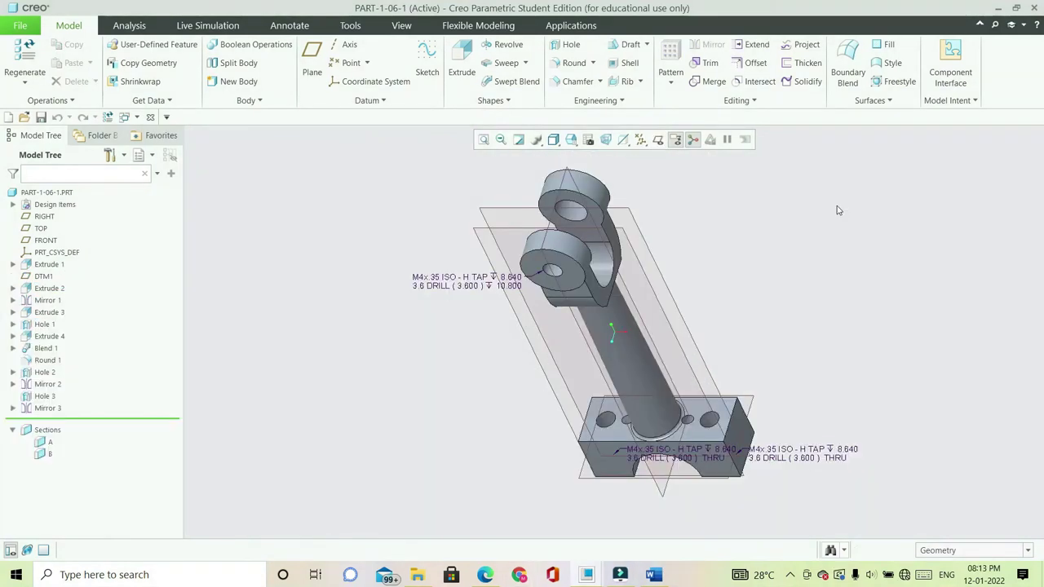
Create a new design assembly named 07-subassembly without using the default template
left_click(20, 25)
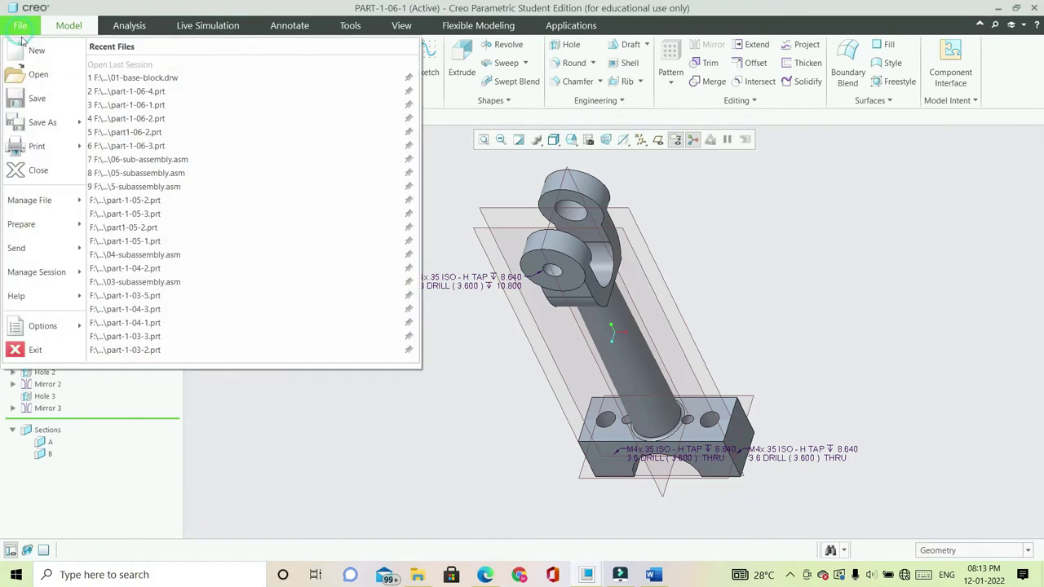
left_click(38, 50)
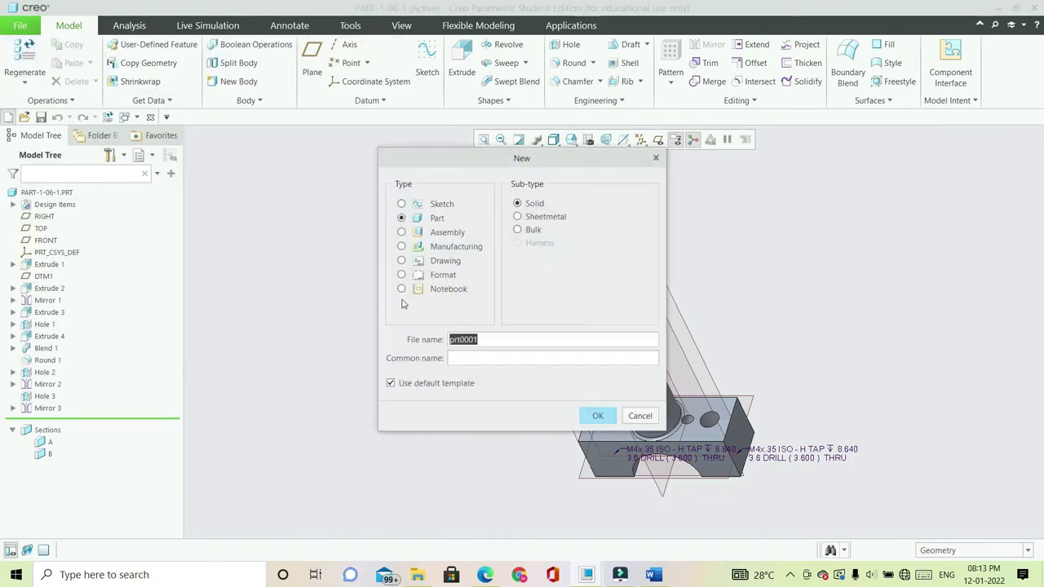
left_click(451, 232)
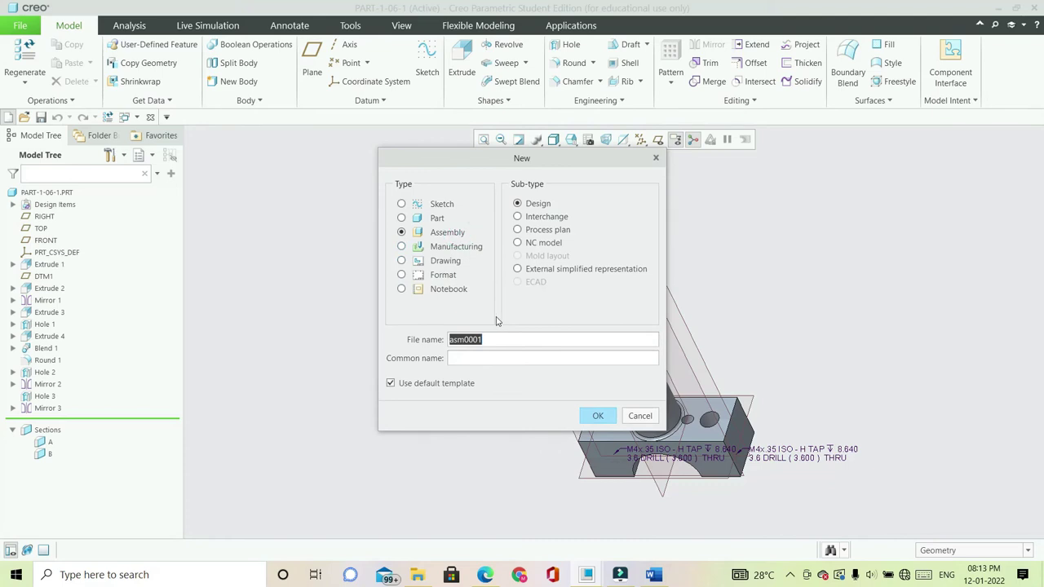
key("BackSpace")
type("0")
left_click(463, 384)
left_click(594, 416)
Choose the mmns_asm_design_abs template for the new assembly and maximize its window
scroll(476, 230, "down", 3)
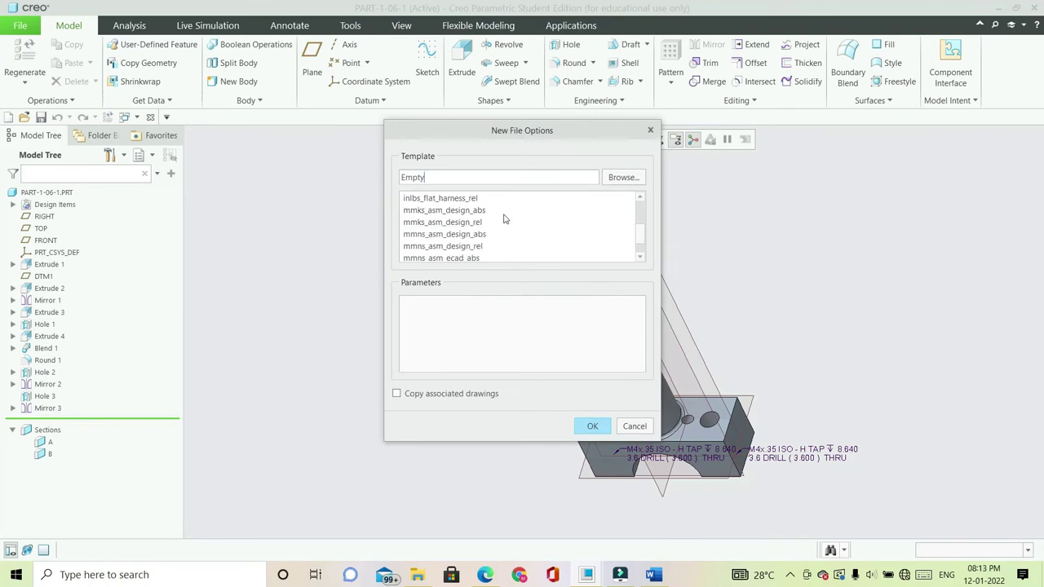
left_click(478, 234)
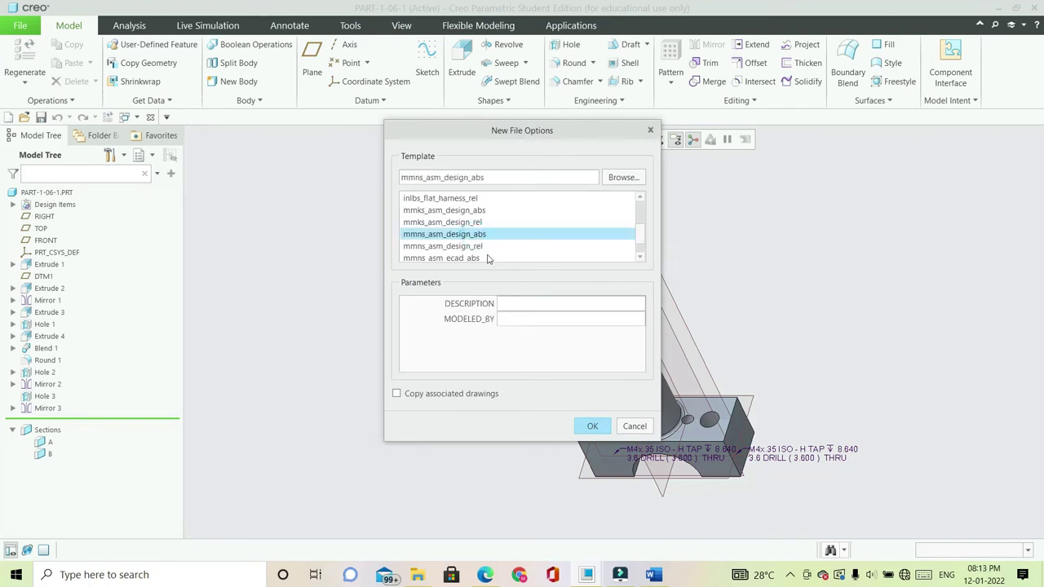
left_click(592, 425)
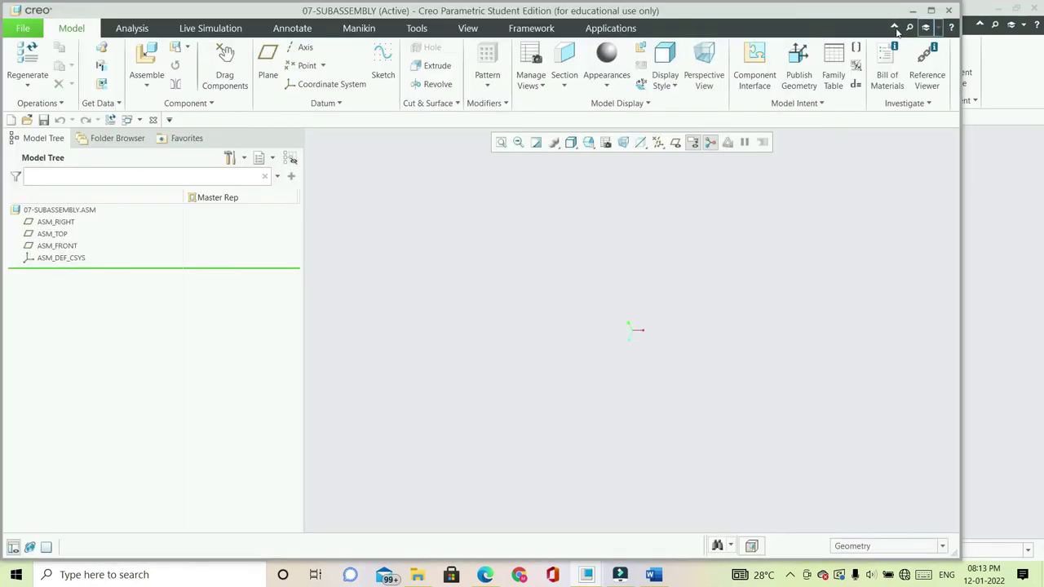
left_click(931, 10)
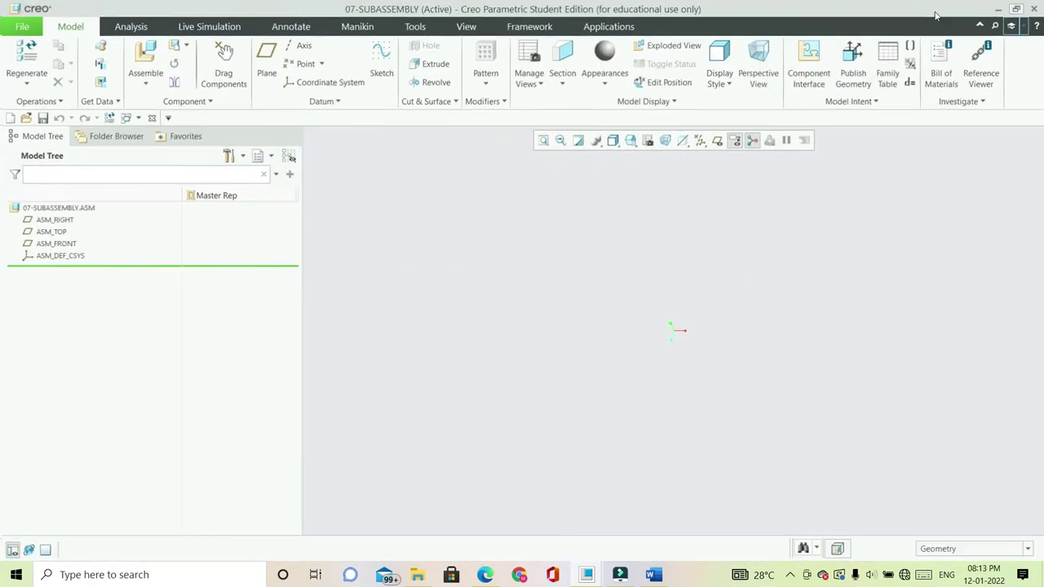
Show the datum planes and bring part-1-06-1.prt into the assembly as the first component
left_click(698, 142)
left_click(717, 212)
left_click(143, 56)
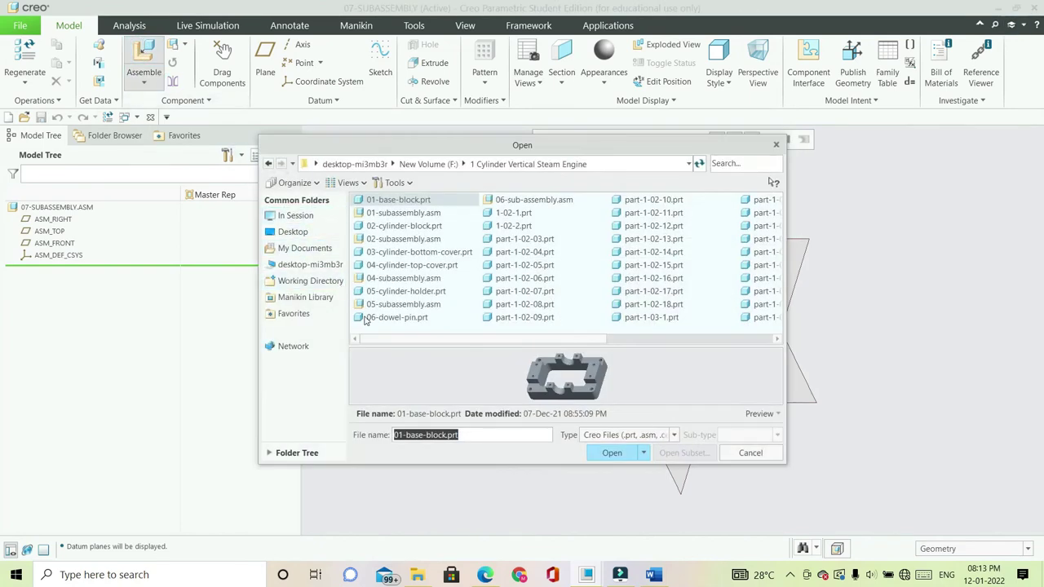
scroll(627, 271, "right", 2)
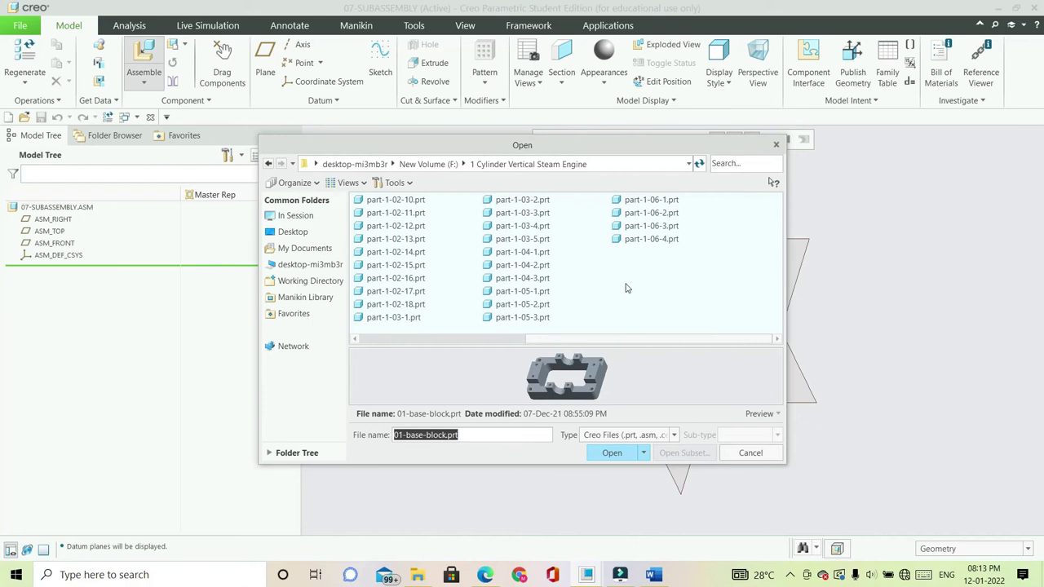
left_click(641, 203)
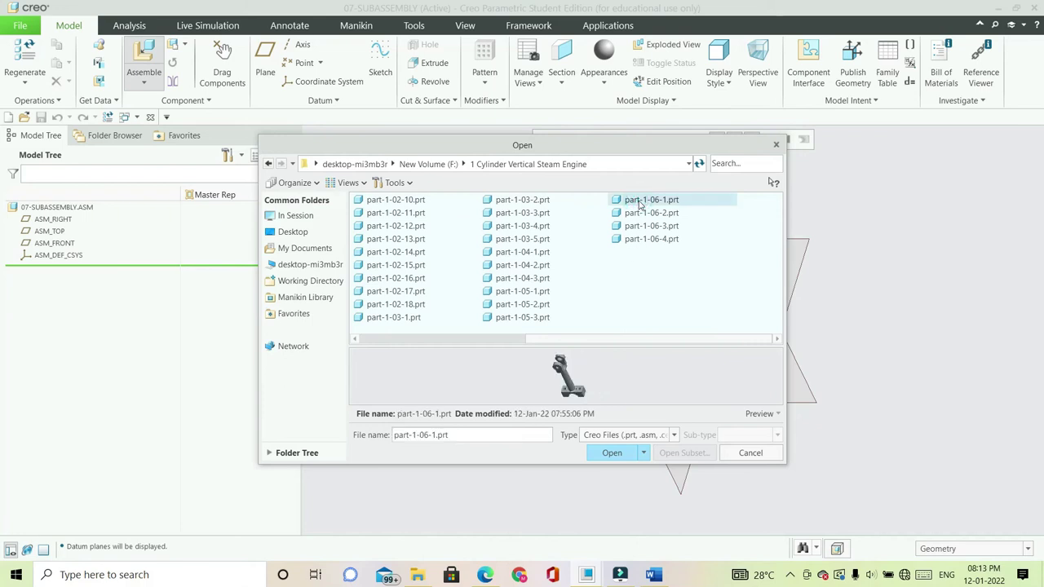
left_click(623, 454)
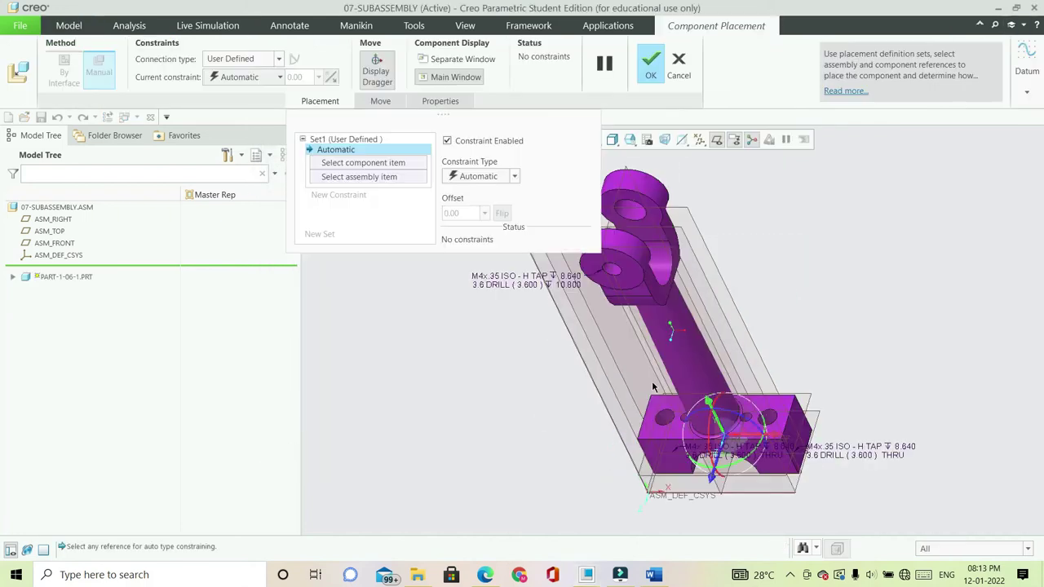
Lock part-1-06-1 at its current position with a Fix constraint and complete the placement
left_click(515, 176)
left_click(464, 298)
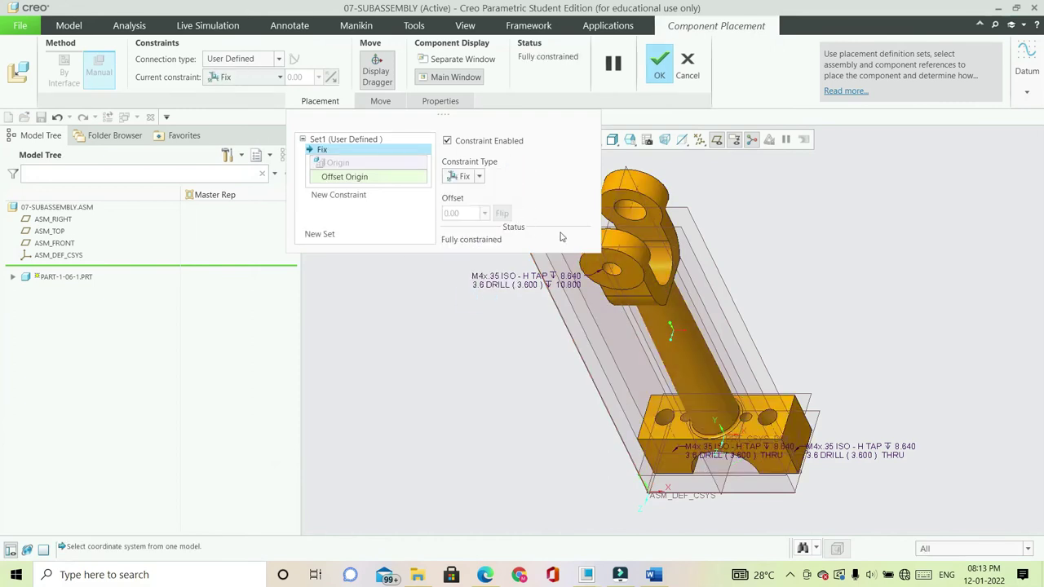
left_click(659, 72)
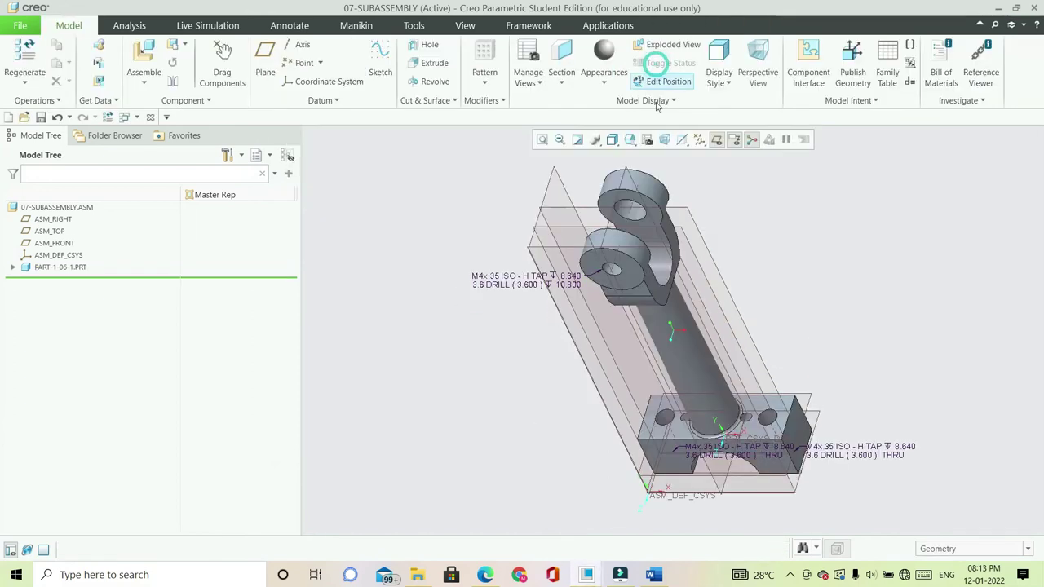
Hide all datum features and the hole annotations in the assembly view
left_click(700, 140)
left_click(713, 157)
left_click(700, 141)
left_click(699, 140)
left_click(738, 143)
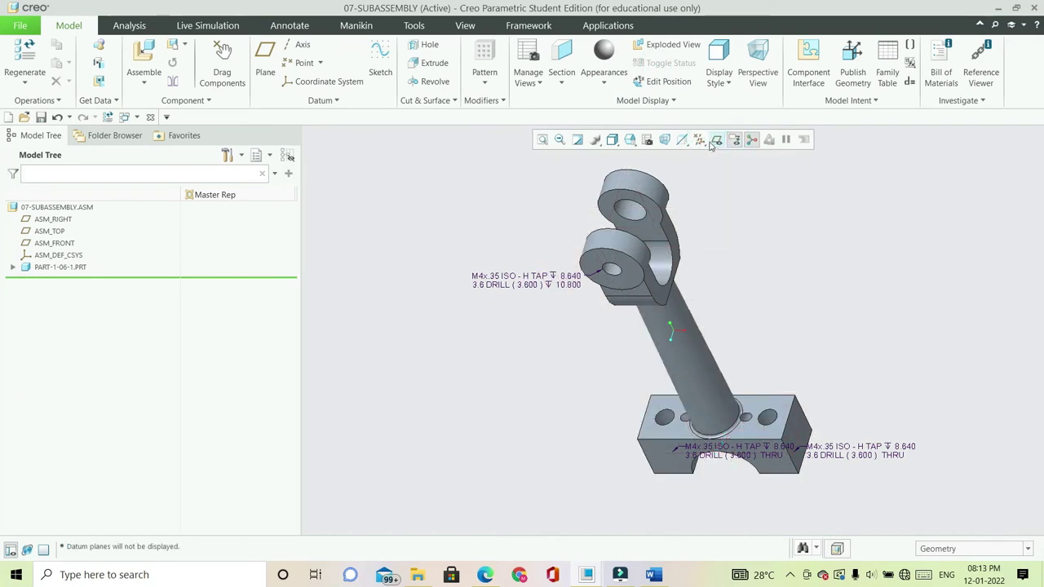
left_click(734, 140)
Turn on the display of axes only, leaving the datum planes hidden
left_click(699, 140)
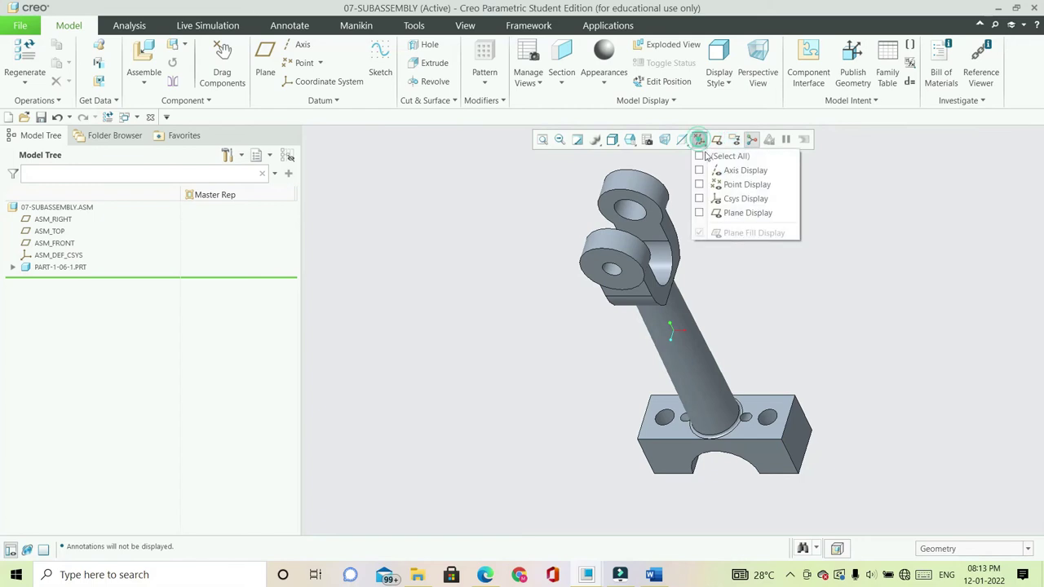
left_click(732, 170)
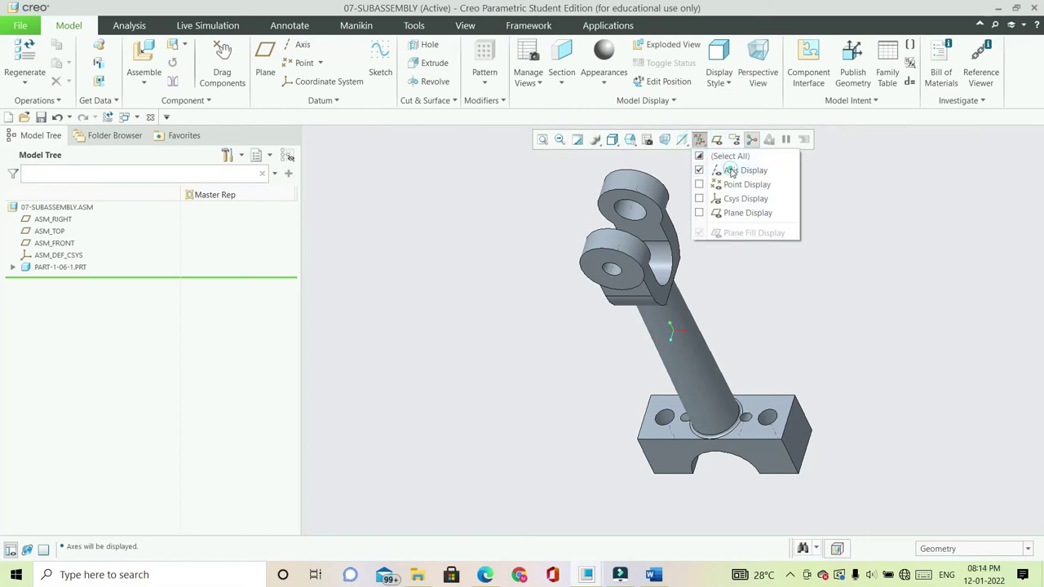
left_click(725, 212)
left_click(738, 212)
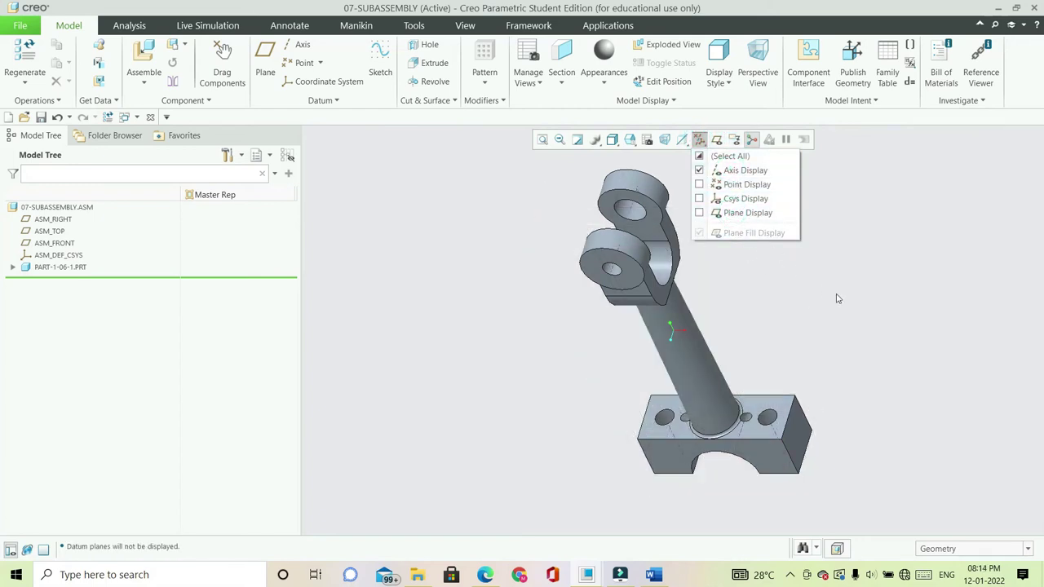
Bring part-1-06-3.prt into the assembly as the second component
scroll(716, 310, "down", 2)
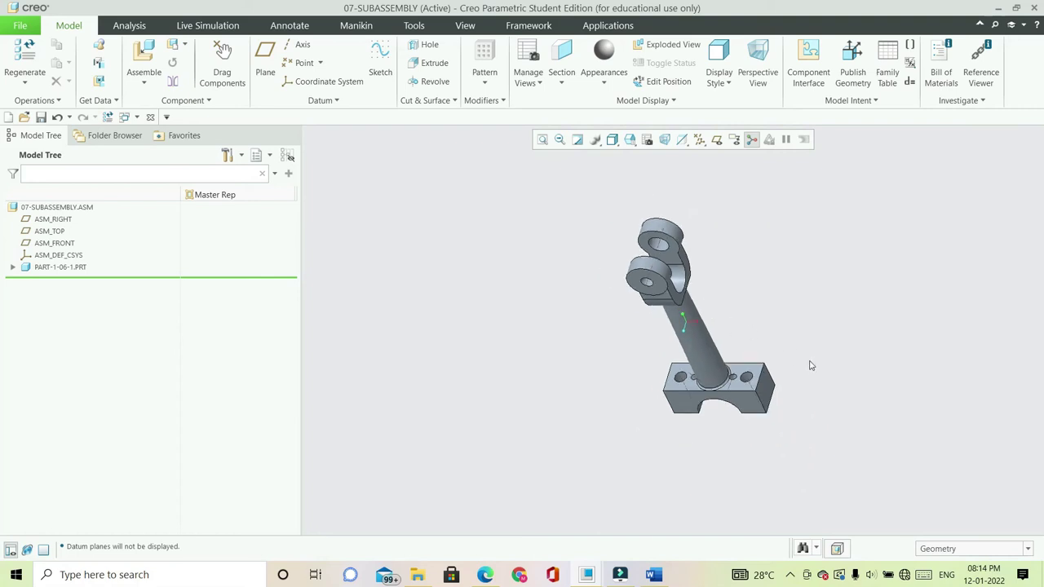
scroll(810, 366, "up", 1)
left_click(143, 59)
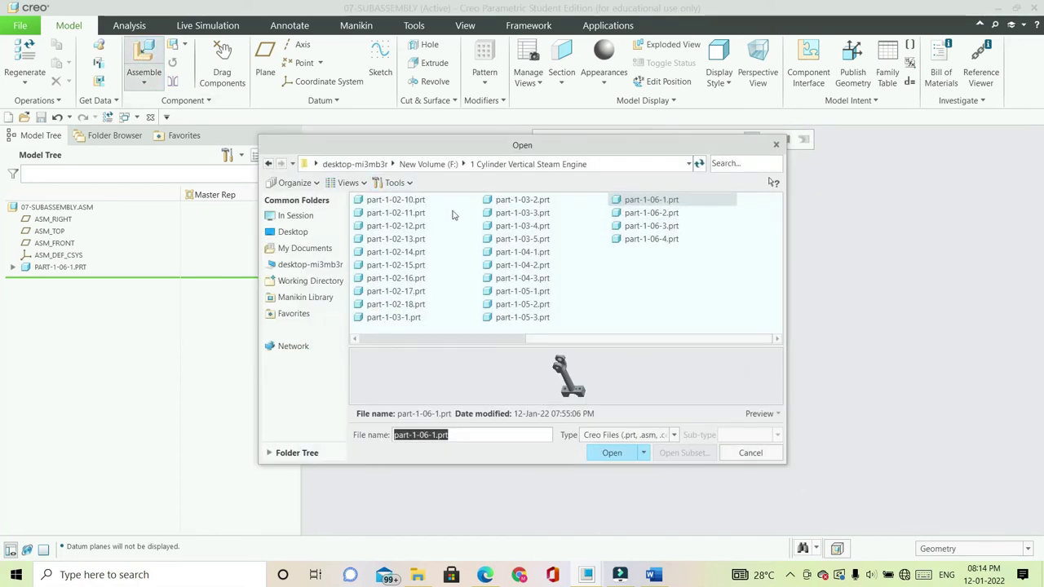
left_click(657, 212)
left_click(658, 228)
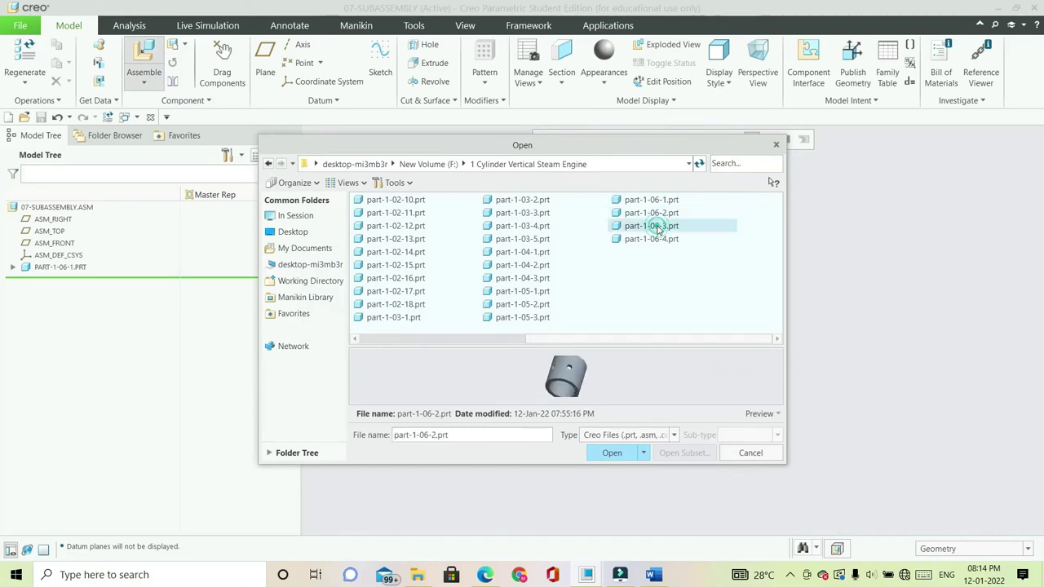
left_click(614, 453)
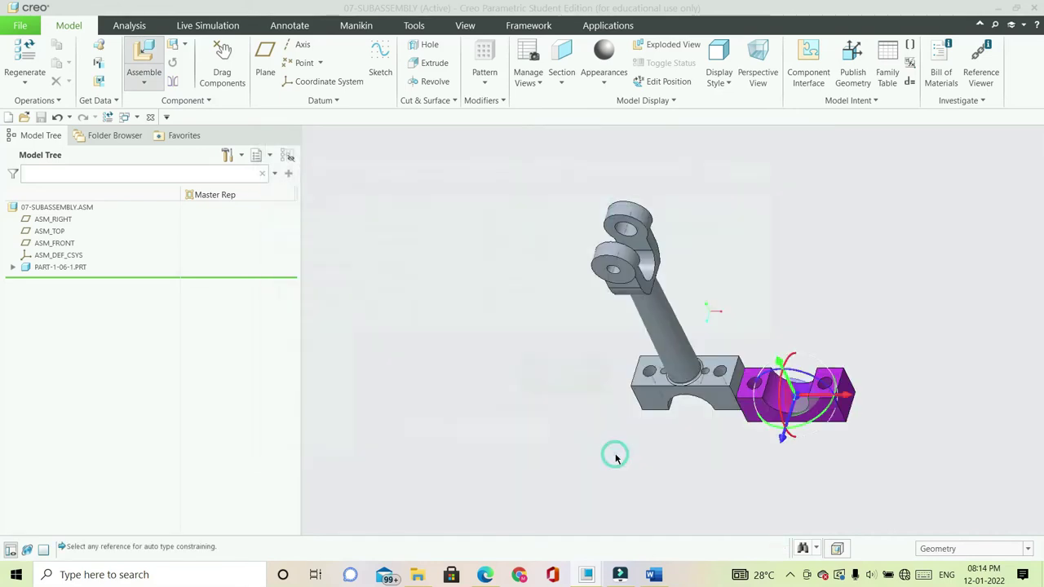
Move part-1-06-3 clear of the rod and line it up opposite the rod's block end with the semicircular cutout
middle_click_drag(723, 398, 771, 321)
left_click_drag(726, 320, 802, 321)
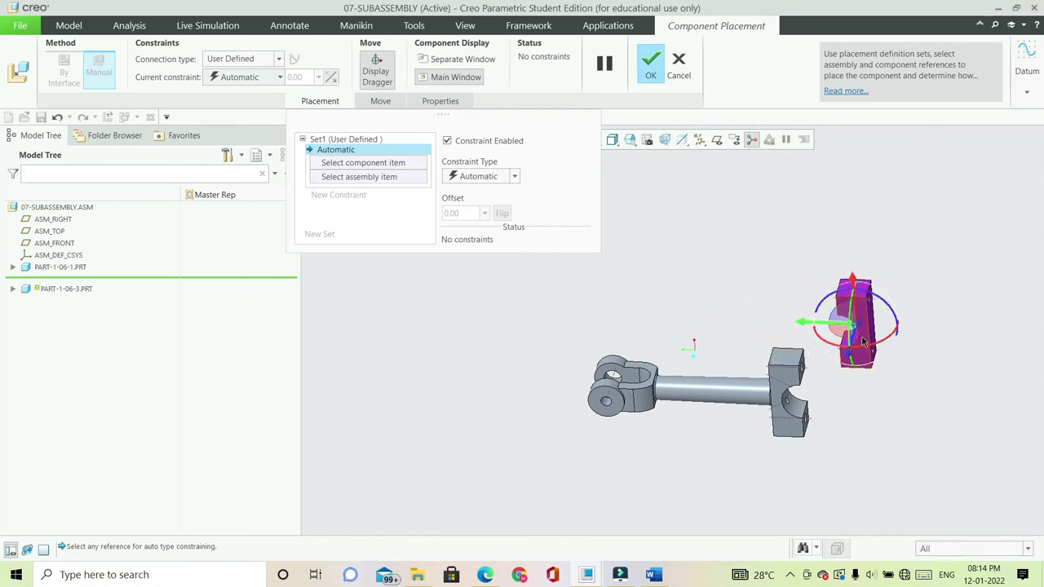
left_click_drag(852, 279, 855, 346)
middle_click_drag(866, 365, 881, 385)
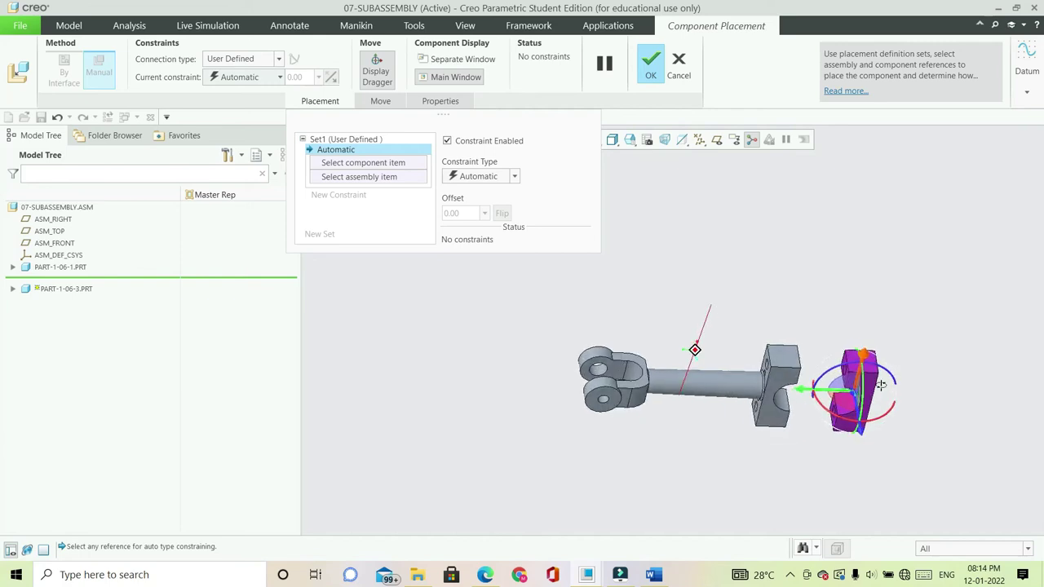
scroll(862, 373, "up", 6)
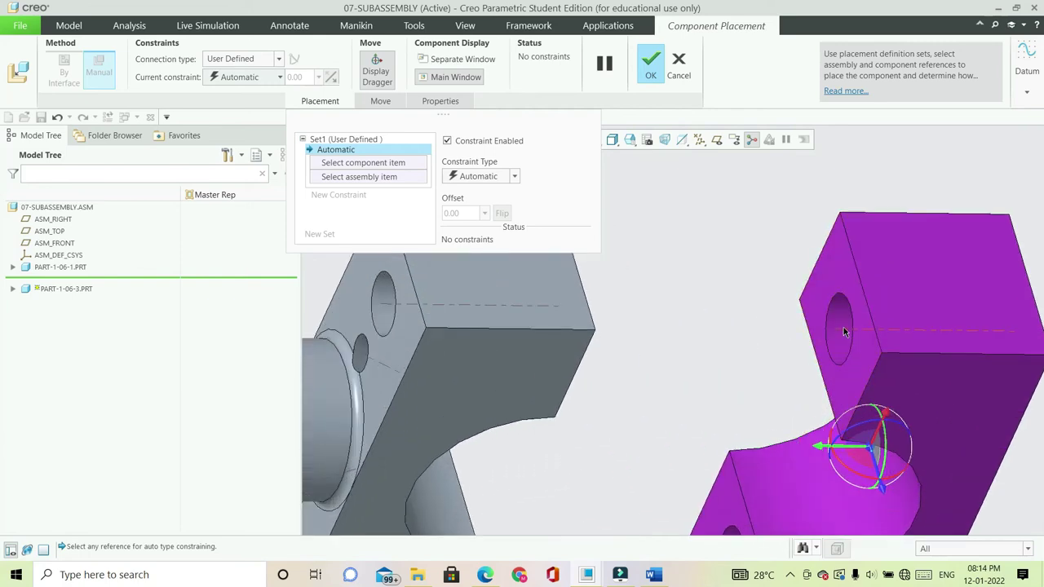
Constrain the upper bolt-hole axis of part-1-06-3 as Coincident with the matching upper hole axis in the rod's end block
left_click(844, 332)
scroll(815, 334, "down", 5)
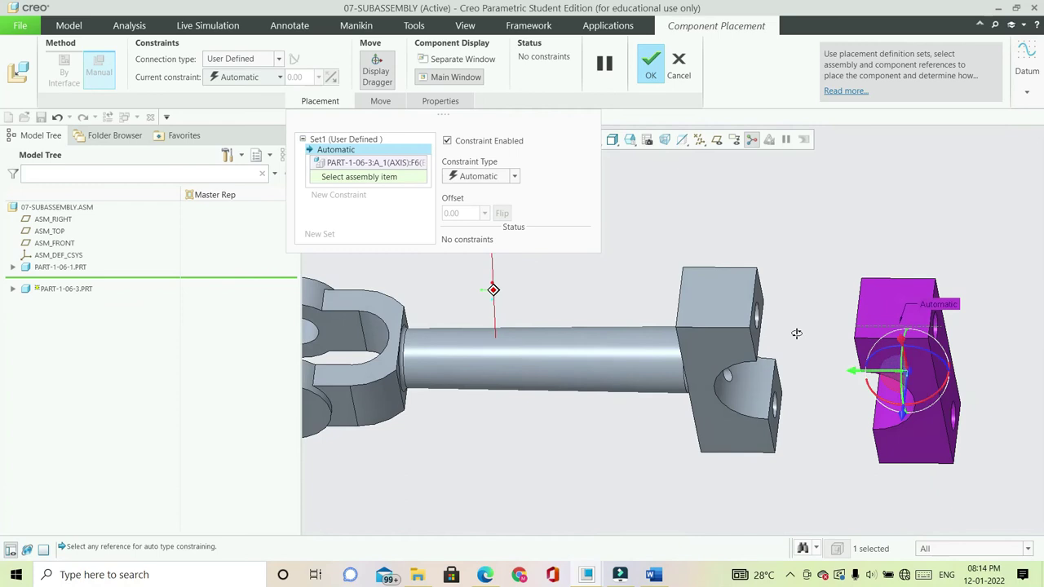
scroll(752, 318, "up", 3)
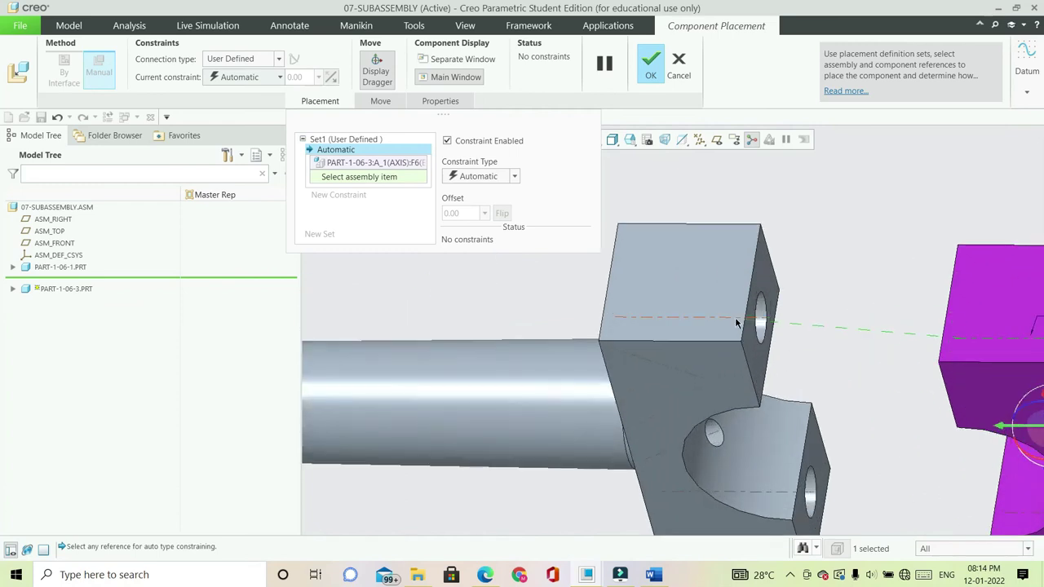
left_click(734, 315)
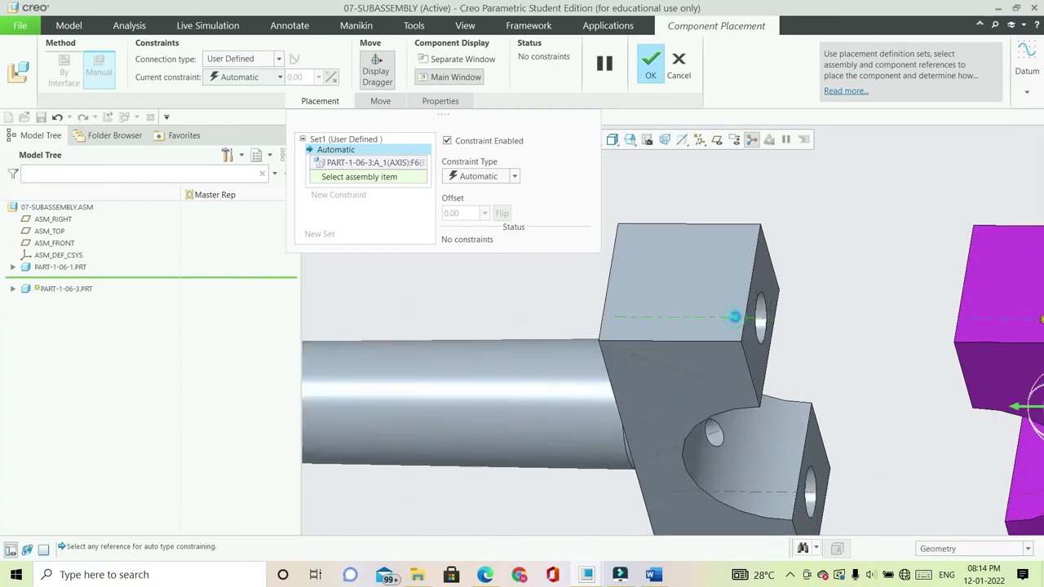
left_click(515, 177)
left_click(489, 226)
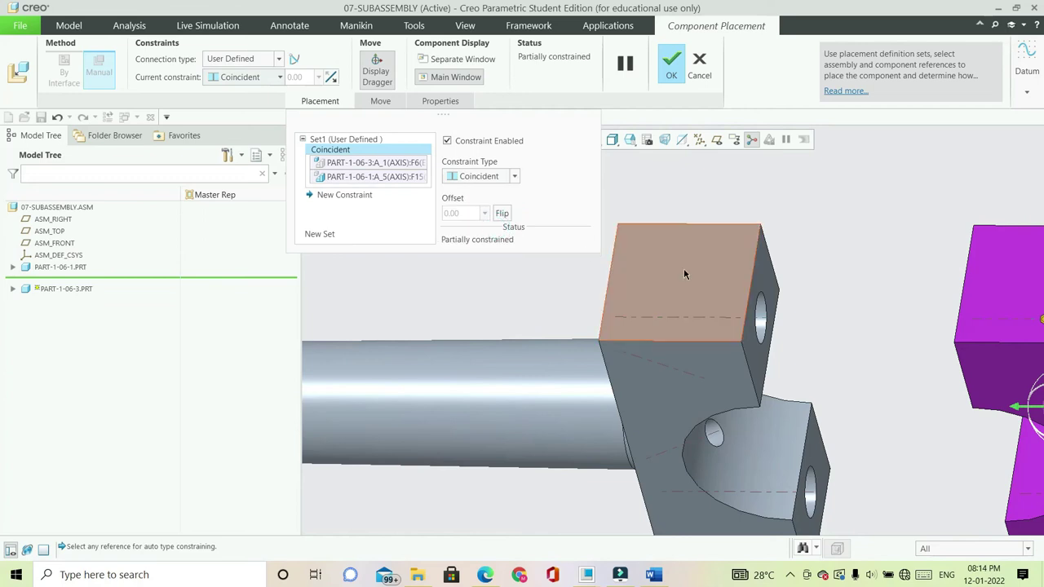
Add a second Coincident constraint between the lower bolt-hole axes of part-1-06-3 and the rod's end block
scroll(684, 274, "down", 2)
scroll(860, 390, "up", 4)
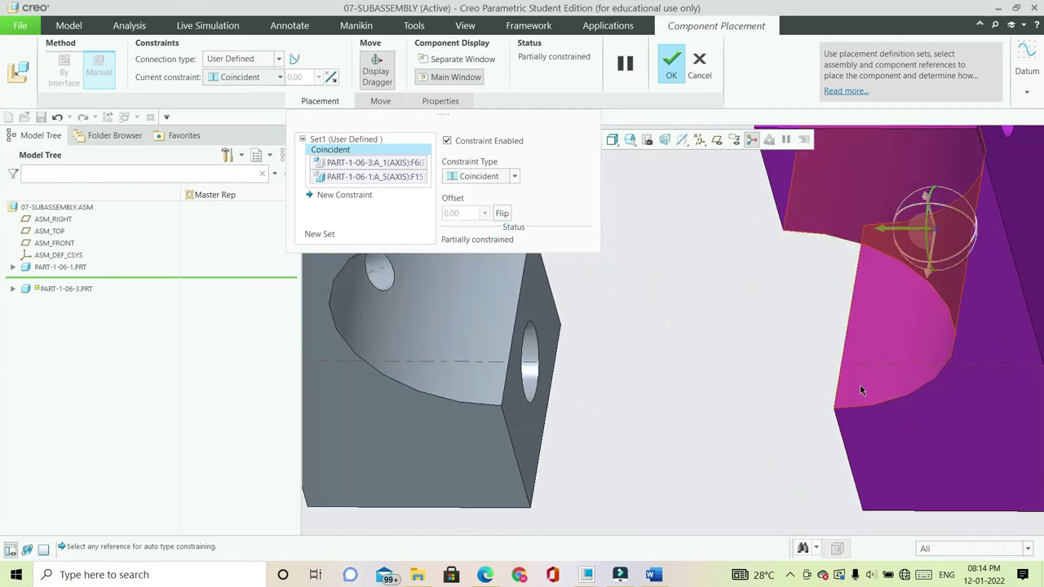
left_click(876, 363)
scroll(876, 364, "down", 2)
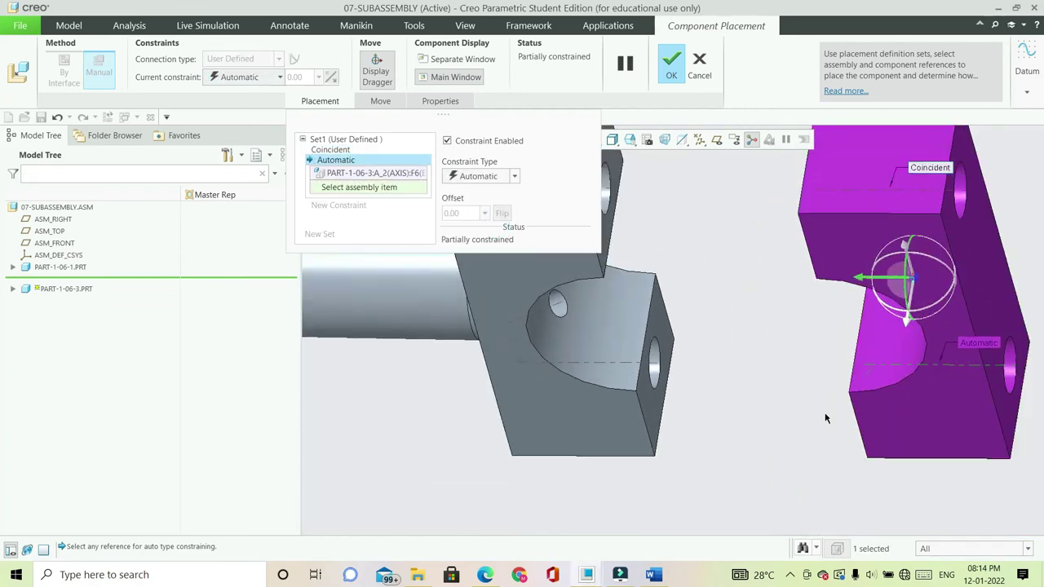
left_click(616, 361)
left_click(514, 176)
left_click(506, 227)
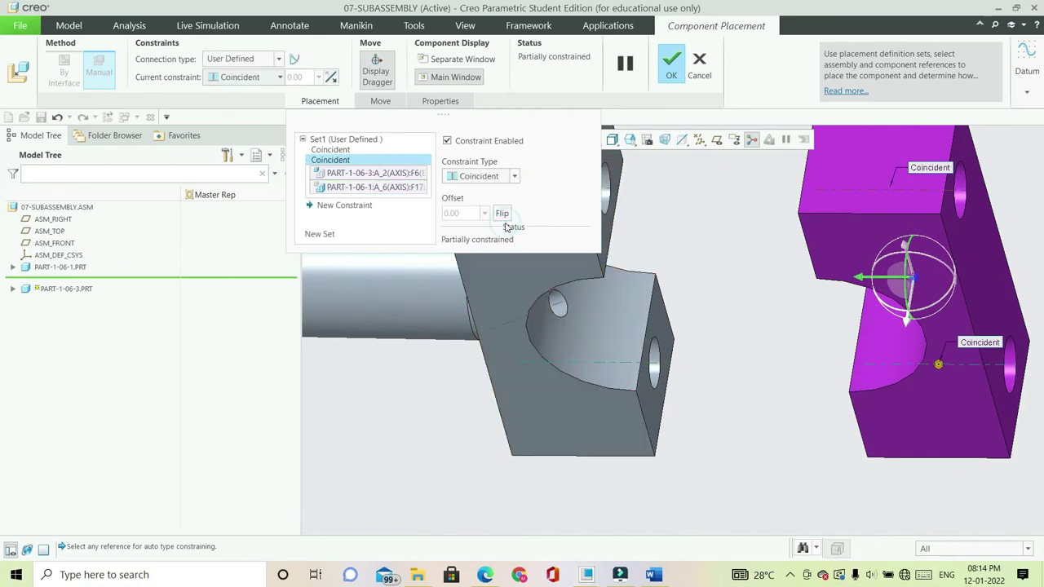
Start a third constraint using the flat face of part-1-06-3 around the upper bolt hole, facing the rod, as component reference
scroll(552, 298, "down", 3)
middle_click_drag(552, 299, 557, 296)
scroll(806, 326, "up", 4)
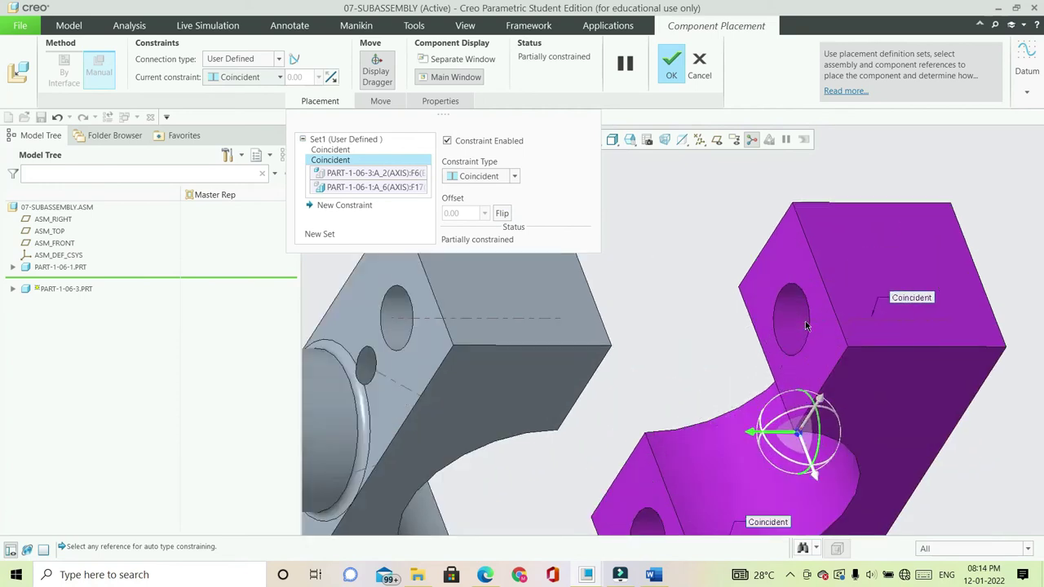
scroll(806, 326, "up", 2)
left_click(779, 239)
scroll(779, 239, "down", 3)
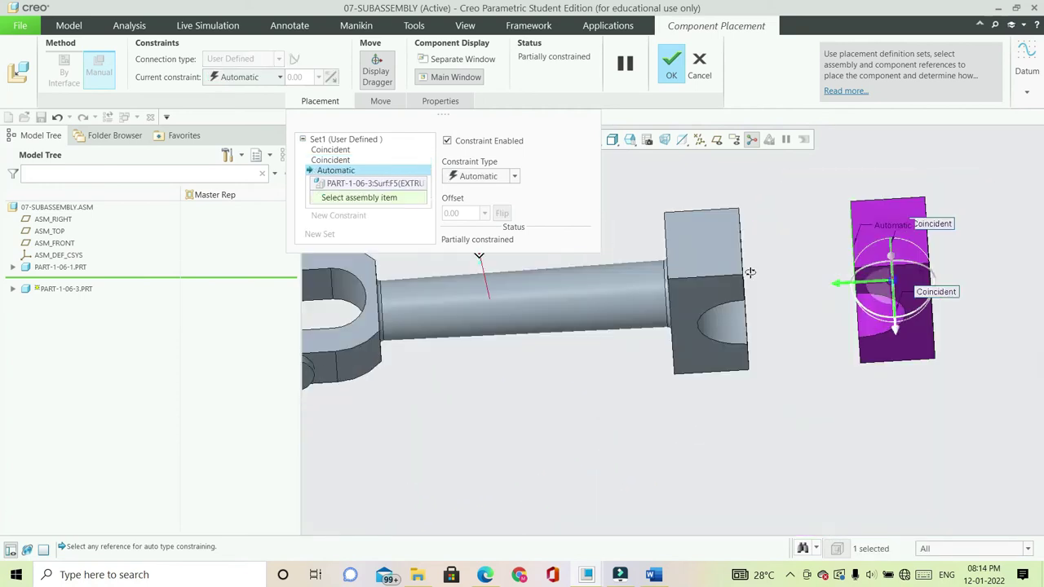